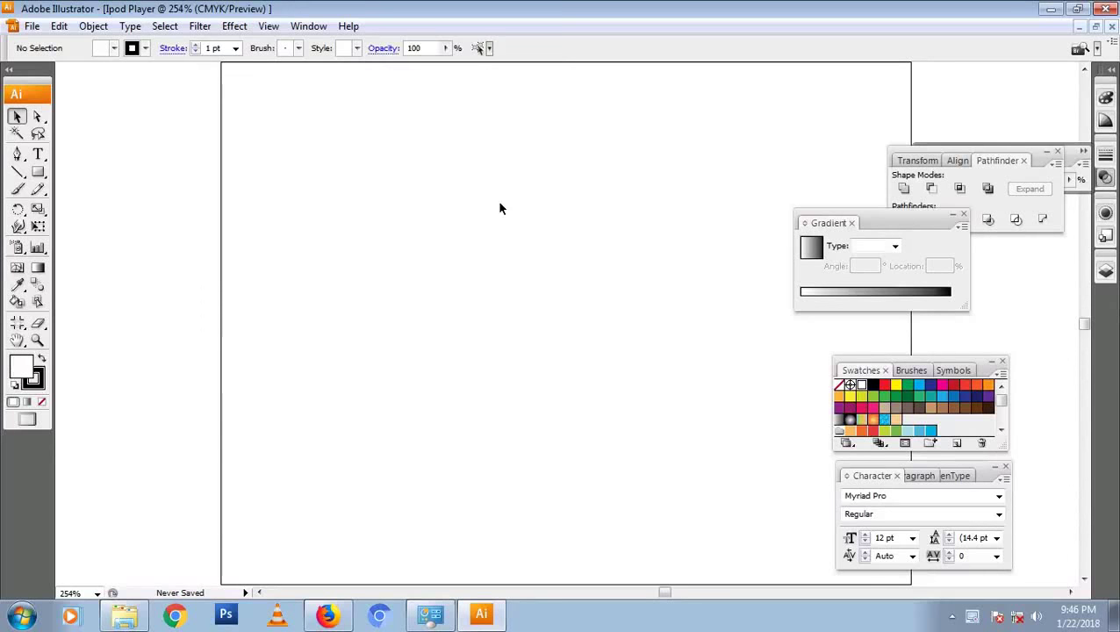
Draw the tall player-body rectangle and swap its fill and stroke colours
{"action": "key", "text": "m"}
{"action": "left_click_drag", "start_coordinate": [461, 160], "coordinate": [615, 462]}
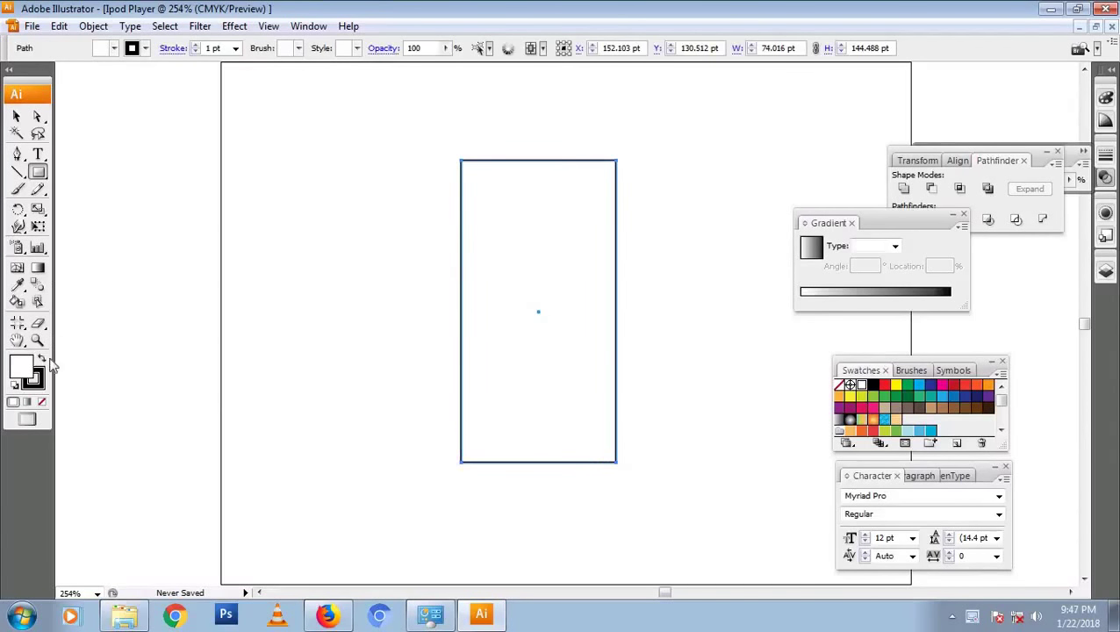
{"action": "key", "text": "shift+x"}
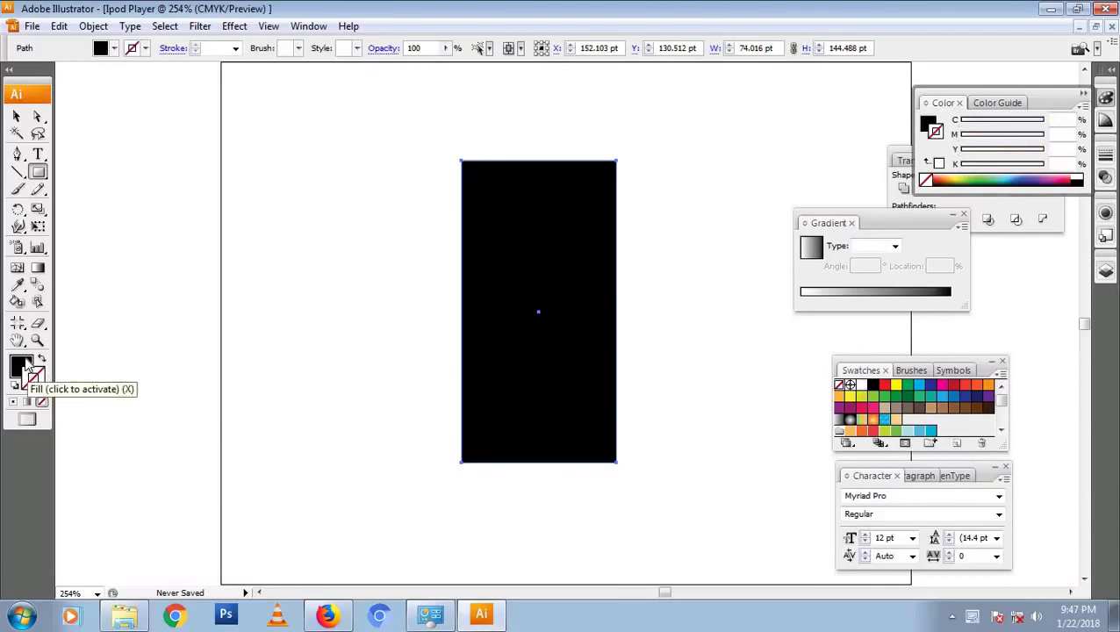
{"action": "key", "text": "v"}
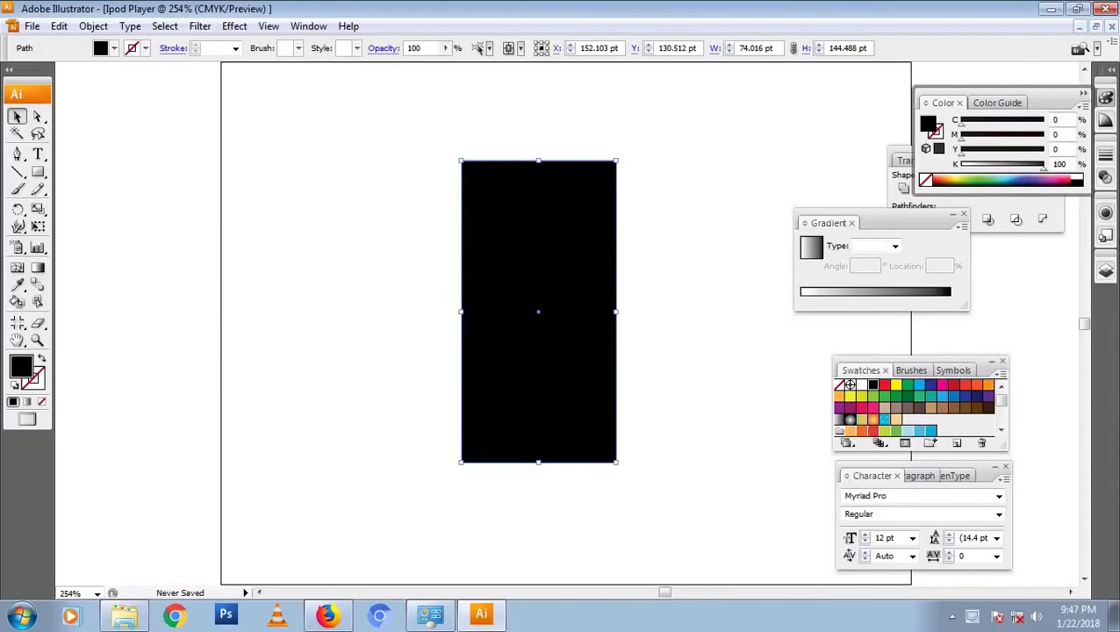
Fill the body with a linear gradient: black left edge, white highlight stops, right stop moved inward
{"action": "left_click", "coordinate": [39, 269]}
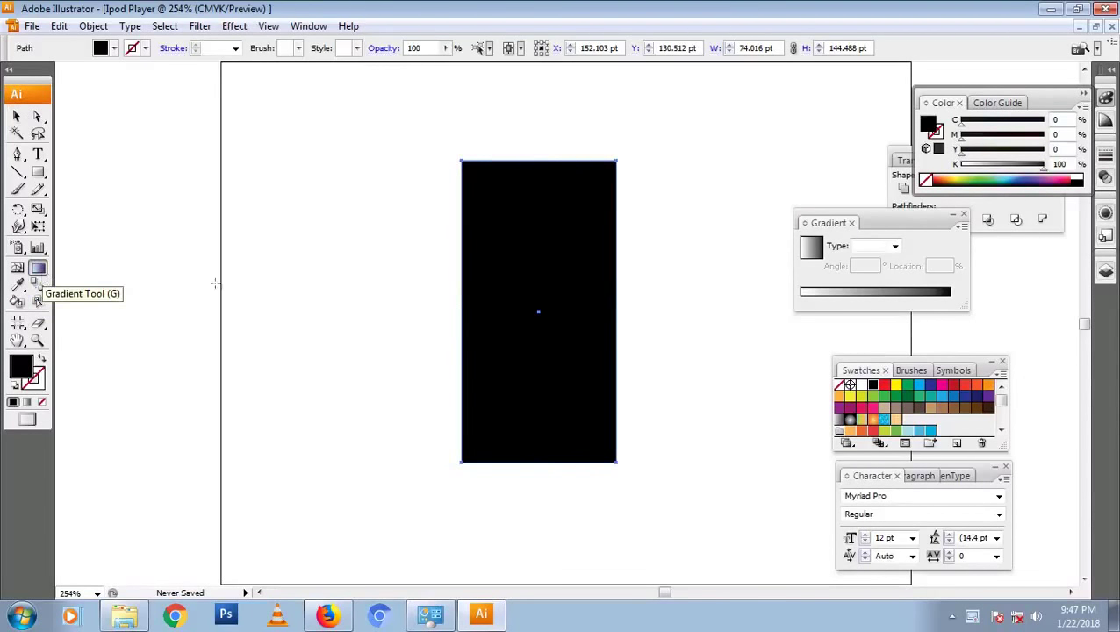
{"action": "left_click", "coordinate": [877, 292]}
{"action": "mouse_move", "coordinate": [803, 303]}
{"action": "left_mouse_down"}
{"action": "mouse_move", "coordinate": [928, 303]}
{"action": "mouse_move", "coordinate": [834, 303]}
{"action": "mouse_move", "coordinate": [835, 346]}
{"action": "left_mouse_up"}
{"action": "left_click", "coordinate": [883, 302]}
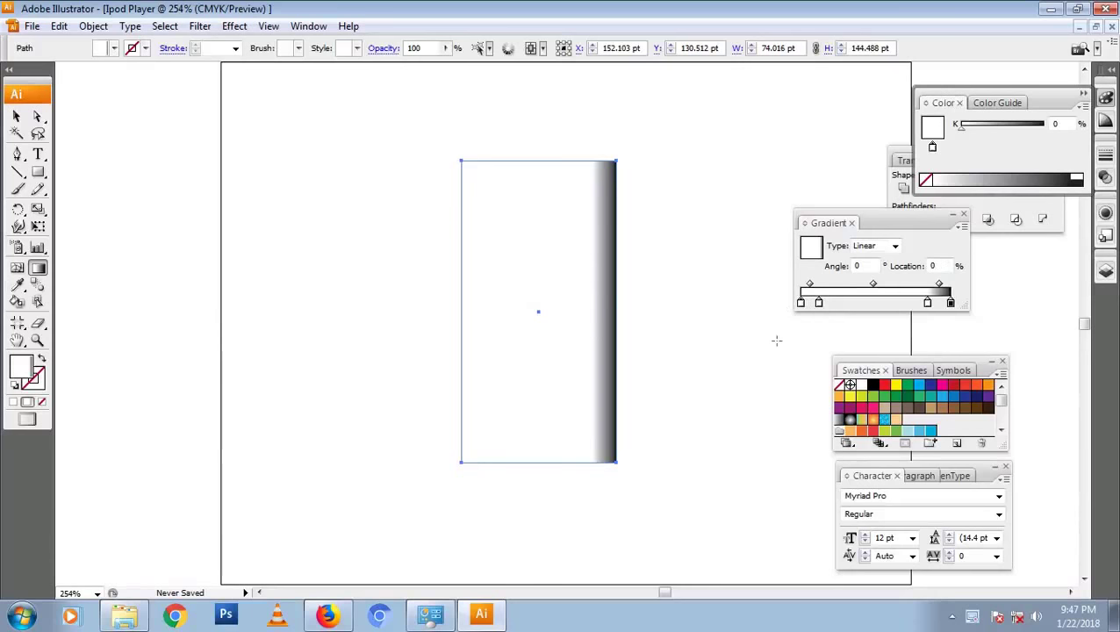
{"action": "left_click", "coordinate": [801, 303]}
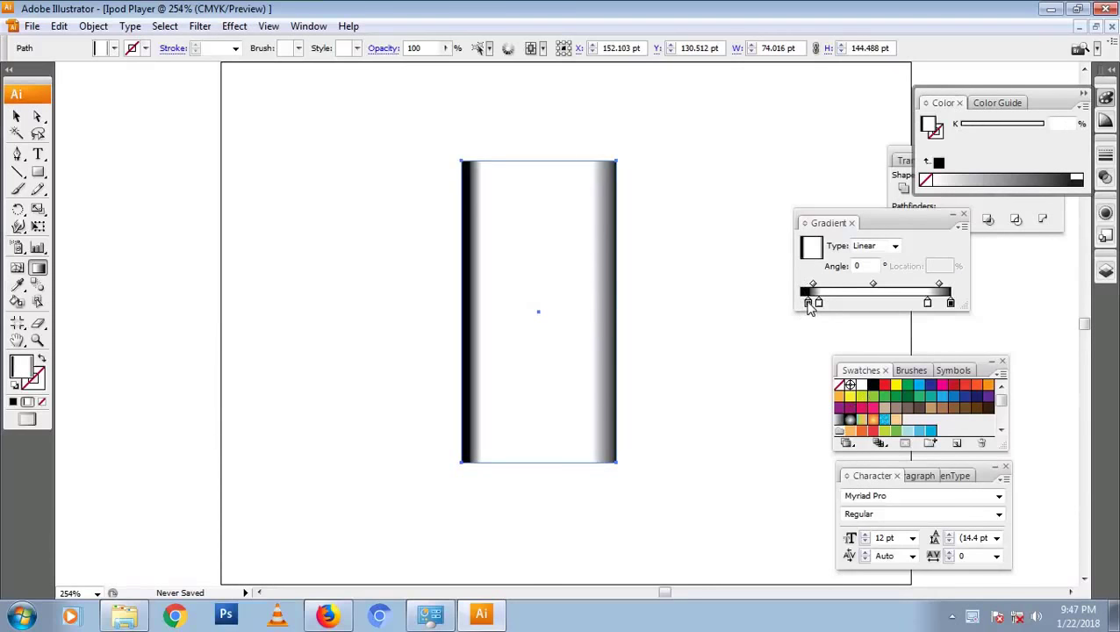
{"action": "left_click_drag", "start_coordinate": [802, 303], "coordinate": [806, 309]}
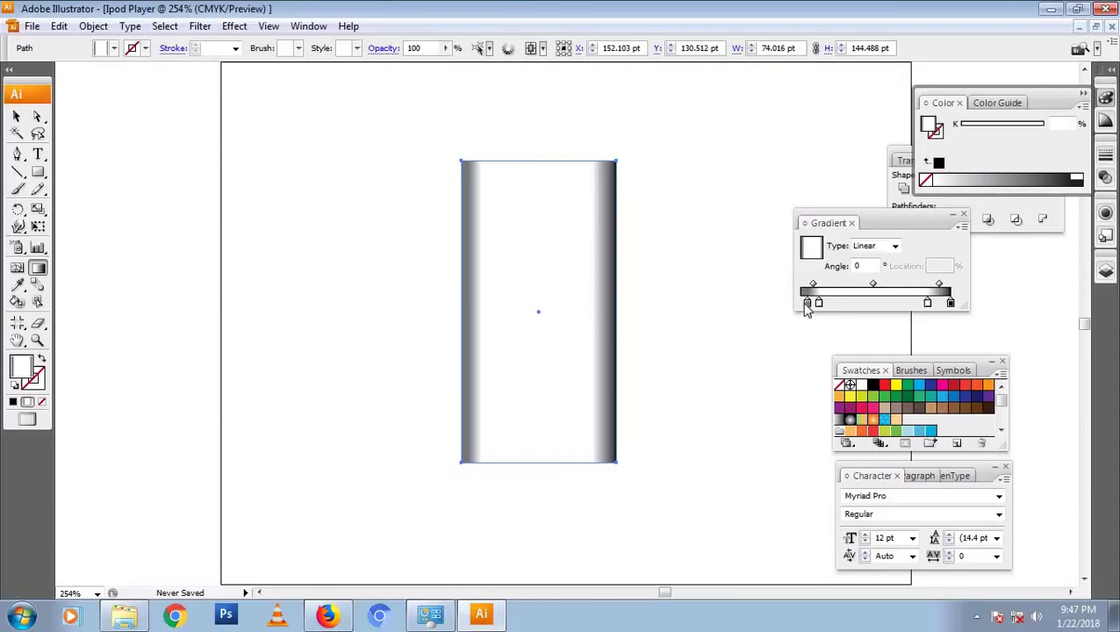
{"action": "mouse_move", "coordinate": [950, 303]}
{"action": "left_mouse_down"}
{"action": "mouse_move", "coordinate": [960, 307]}
{"action": "mouse_move", "coordinate": [937, 304]}
{"action": "left_mouse_up"}
{"action": "key", "text": "v"}
{"action": "left_click", "coordinate": [693, 190]}
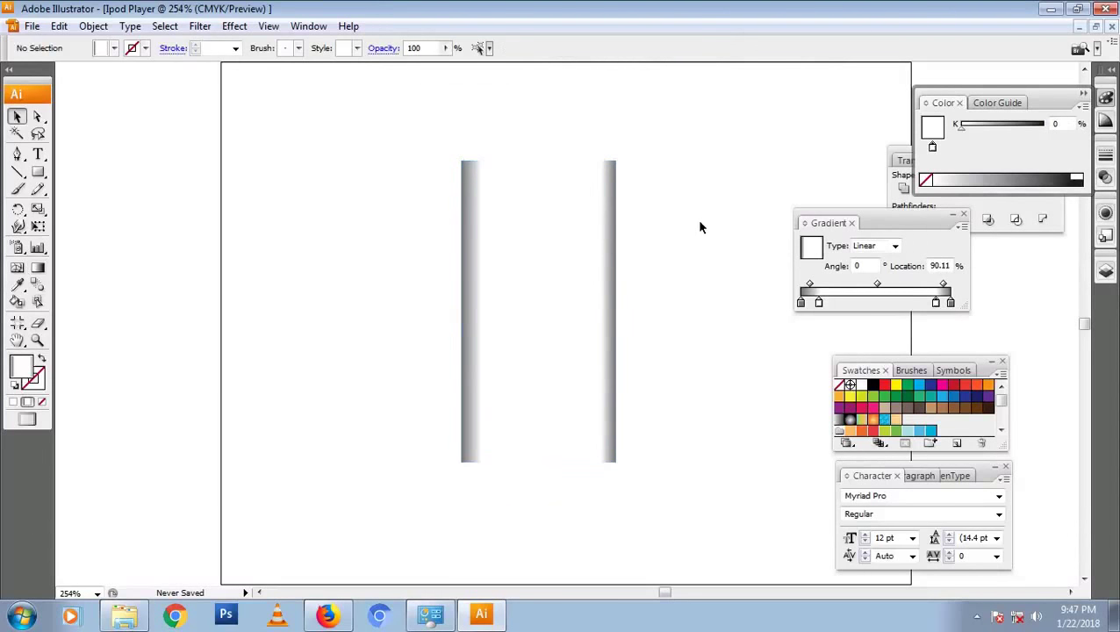
{"action": "key", "text": "alt+Tab"}
{"action": "key", "text": "alt+Tab"}
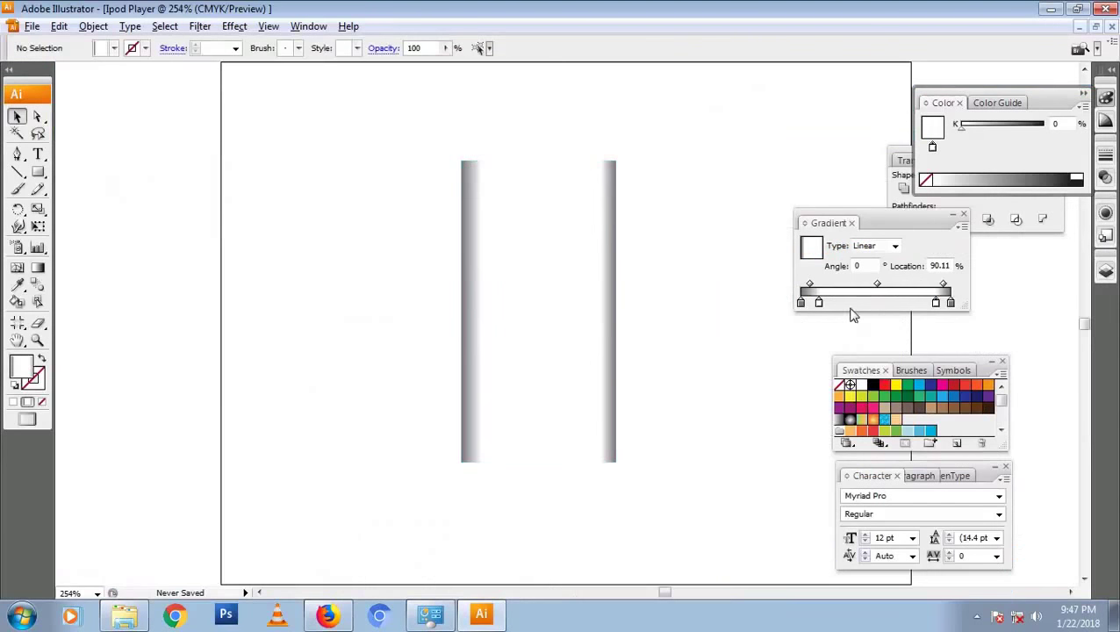
Add a 20% grey stop near the right end of the body gradient
{"action": "left_click", "coordinate": [829, 303]}
{"action": "left_click_drag", "start_coordinate": [1001, 445], "coordinate": [1013, 526]}
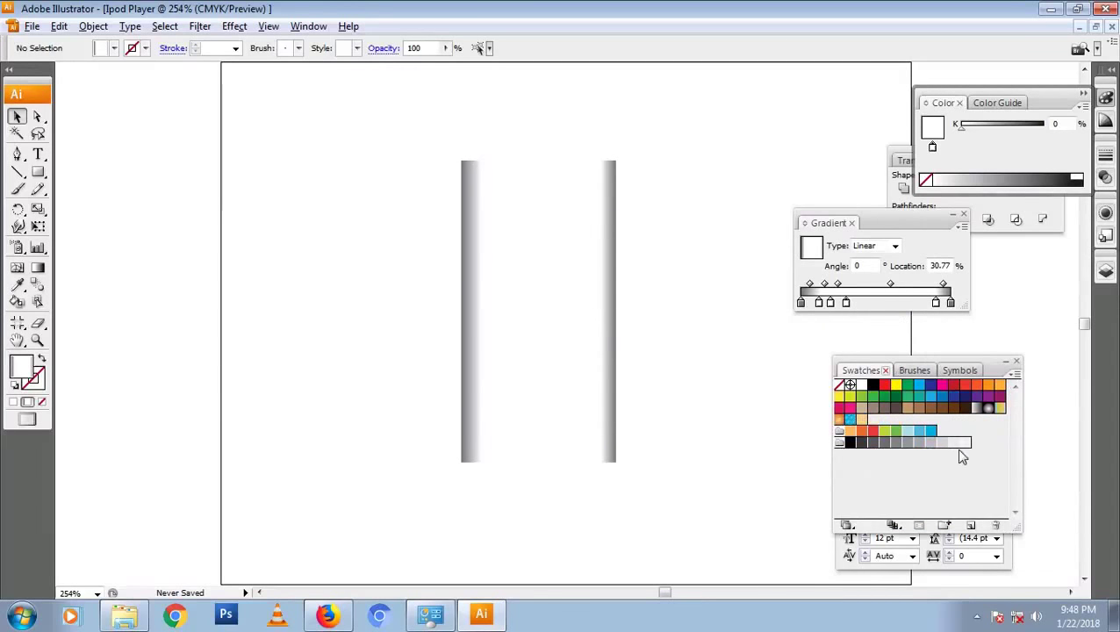
{"action": "left_click", "coordinate": [849, 307]}
{"action": "key", "text": "ctrl+z"}
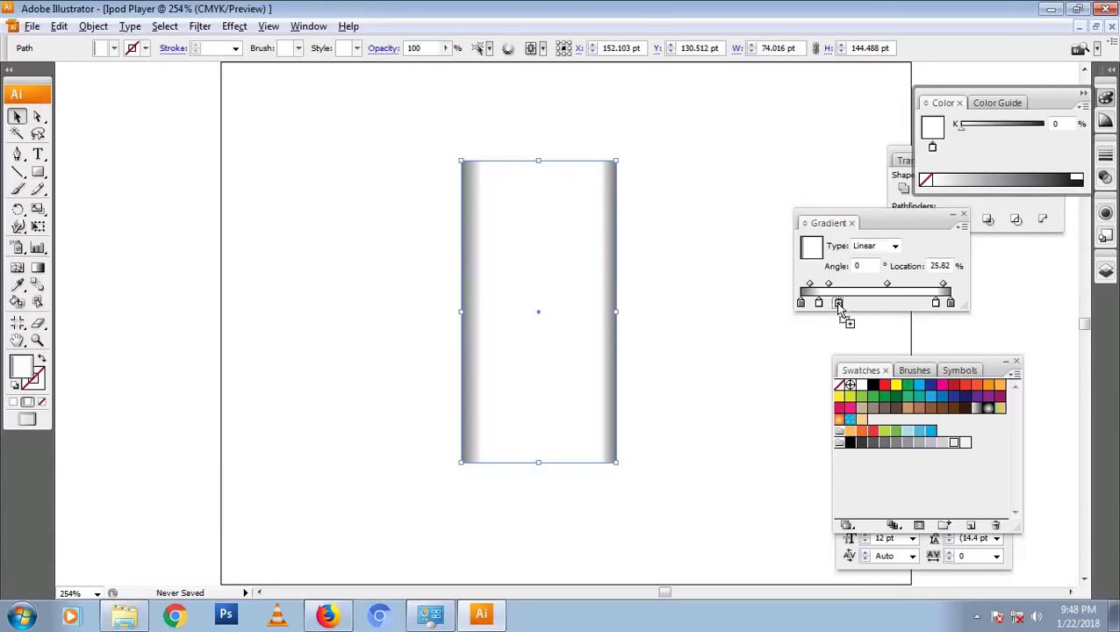
{"action": "left_click", "coordinate": [922, 302]}
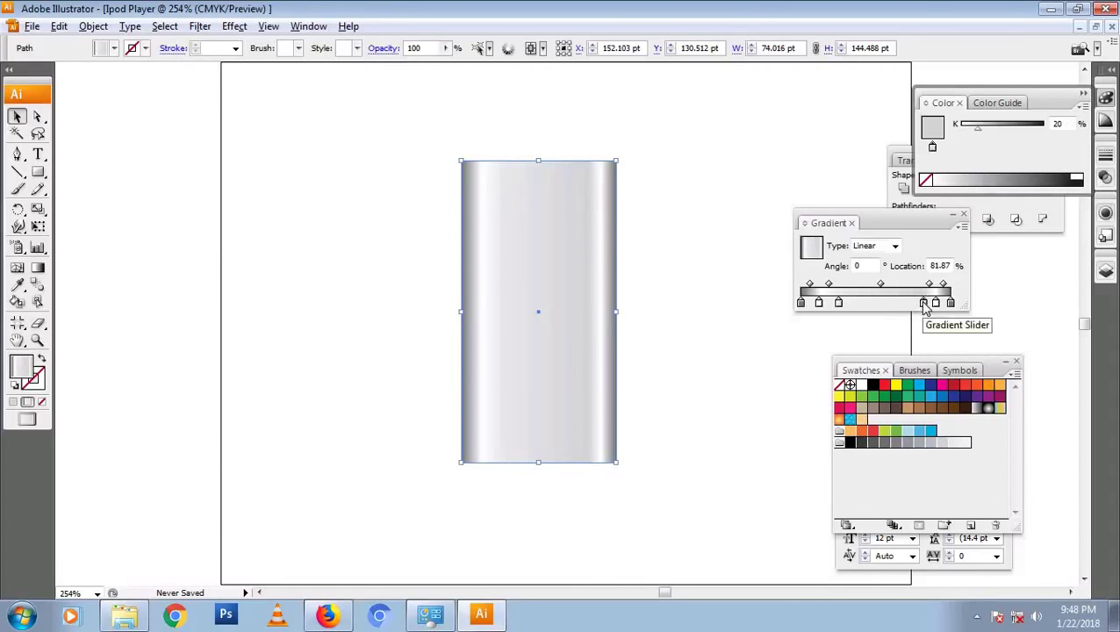
{"action": "left_click", "coordinate": [675, 215]}
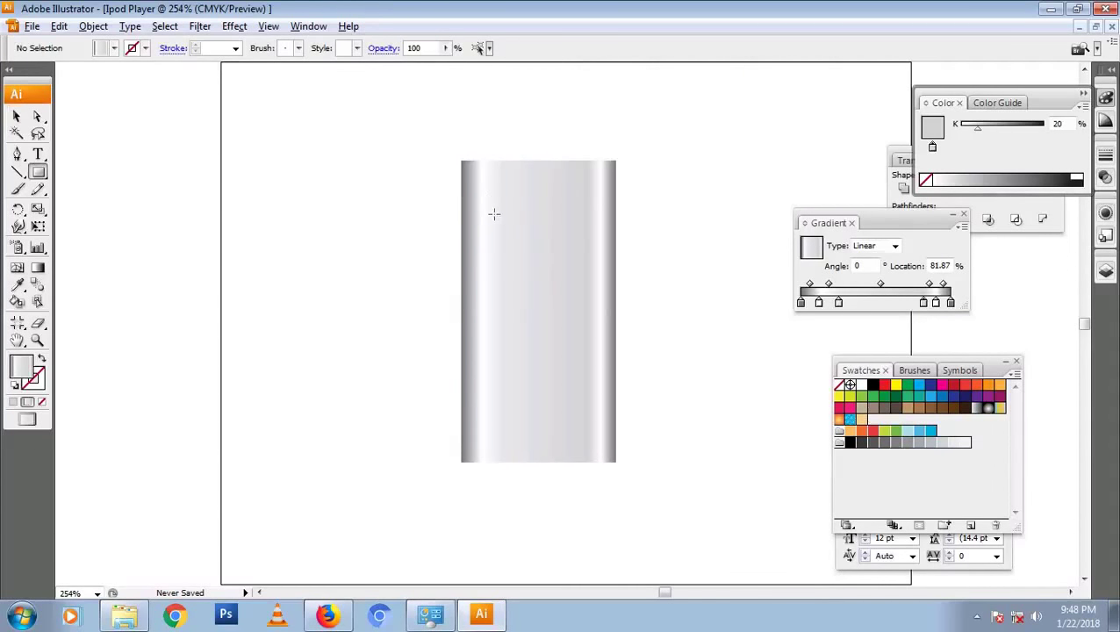
Draw a small white screen rectangle near the body's top and nudge it upward
{"action": "left_click_drag", "start_coordinate": [581, 276], "coordinate": [598, 291]}
{"action": "key", "text": "v"}
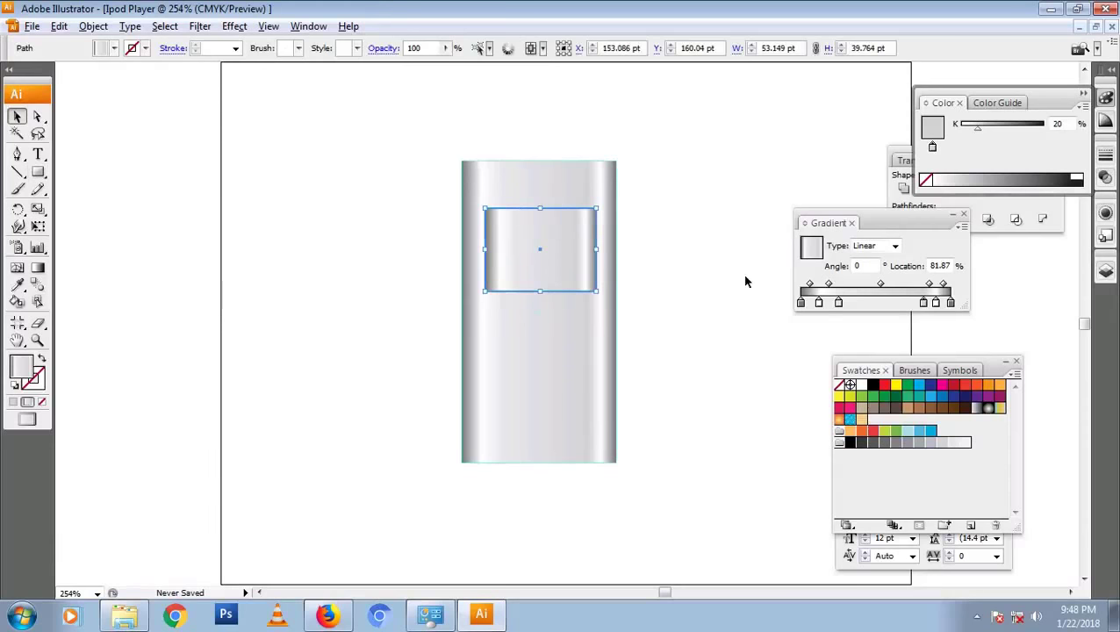
{"action": "key", "text": "d"}
{"action": "left_click", "coordinate": [736, 218]}
{"action": "left_click", "coordinate": [555, 249]}
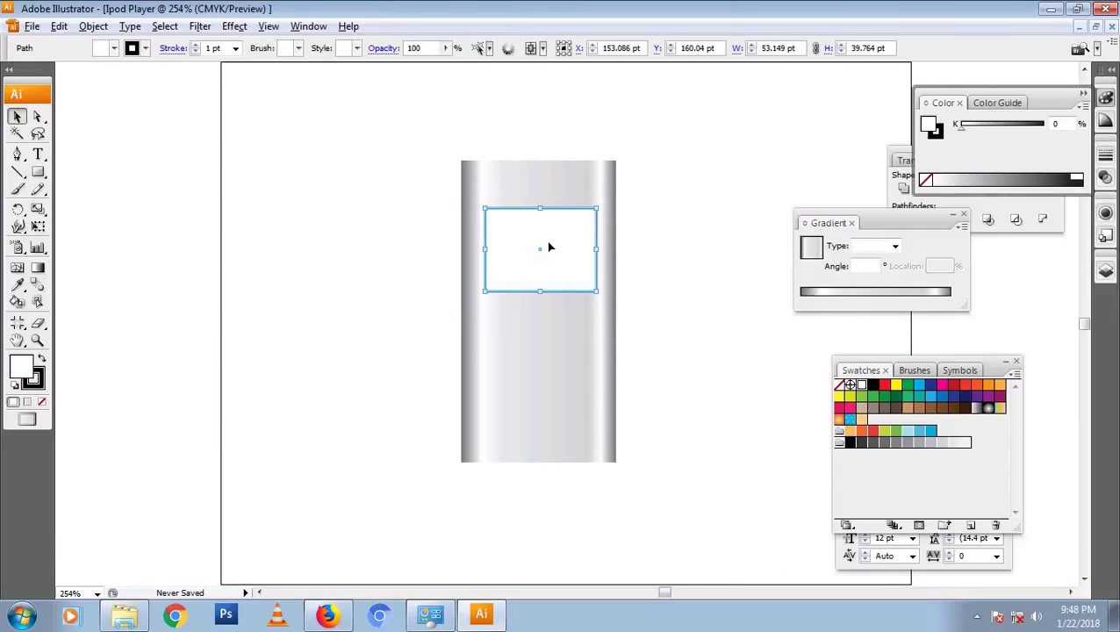
{"action": "key", "text": "Up"}
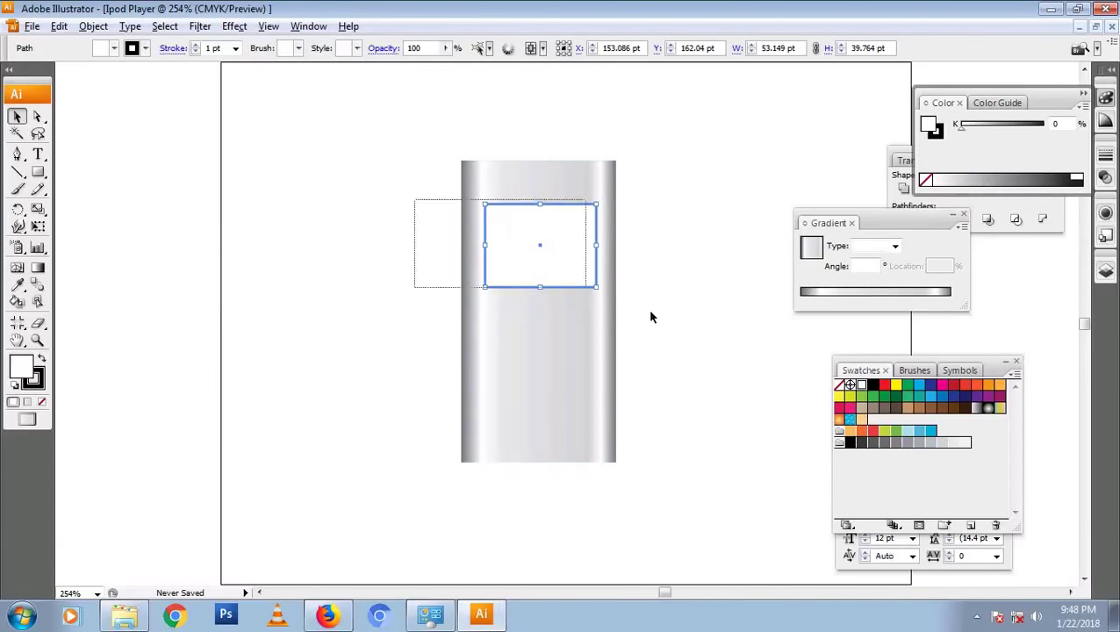
{"action": "key", "text": "alt+Tab"}
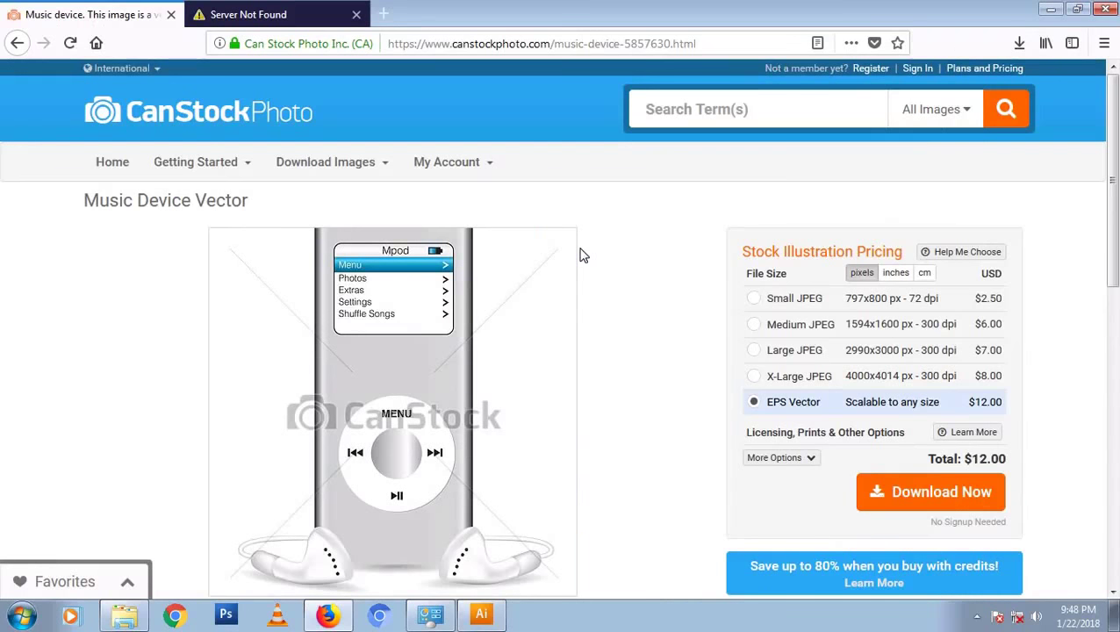
{"action": "key", "text": "alt+Tab"}
Give the screen rectangle a light-grey outline from the Color Picker, then select the body rectangle
{"action": "key", "text": "x"}
{"action": "key", "text": "/"}
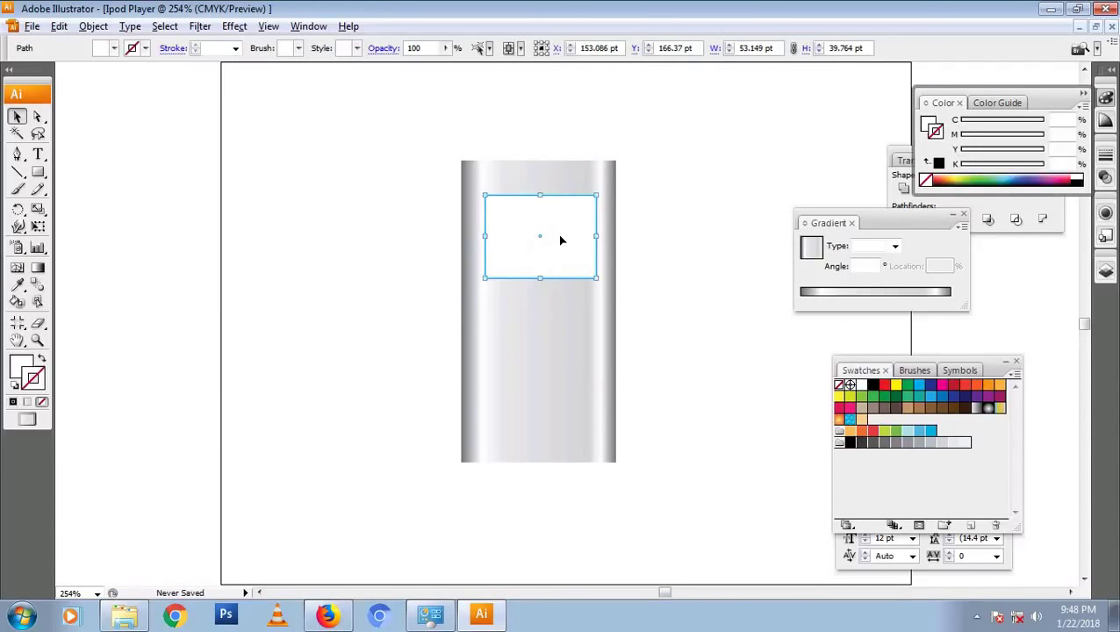
{"action": "double_click", "coordinate": [34, 379]}
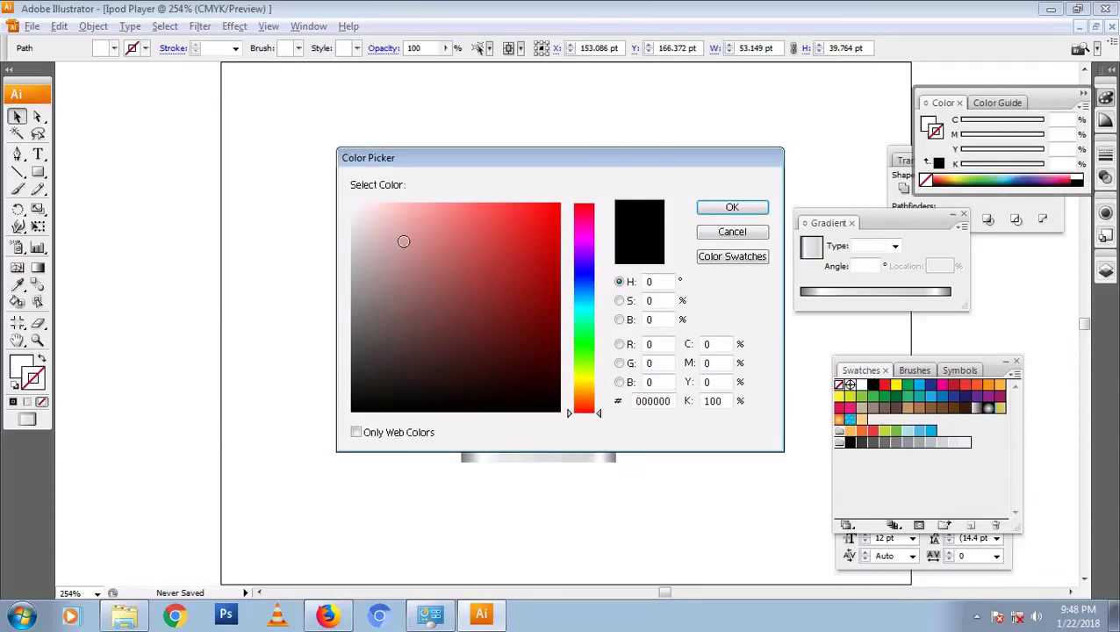
{"action": "left_click_drag", "start_coordinate": [404, 241], "coordinate": [349, 267]}
{"action": "left_click", "coordinate": [730, 207]}
{"action": "left_click", "coordinate": [716, 123]}
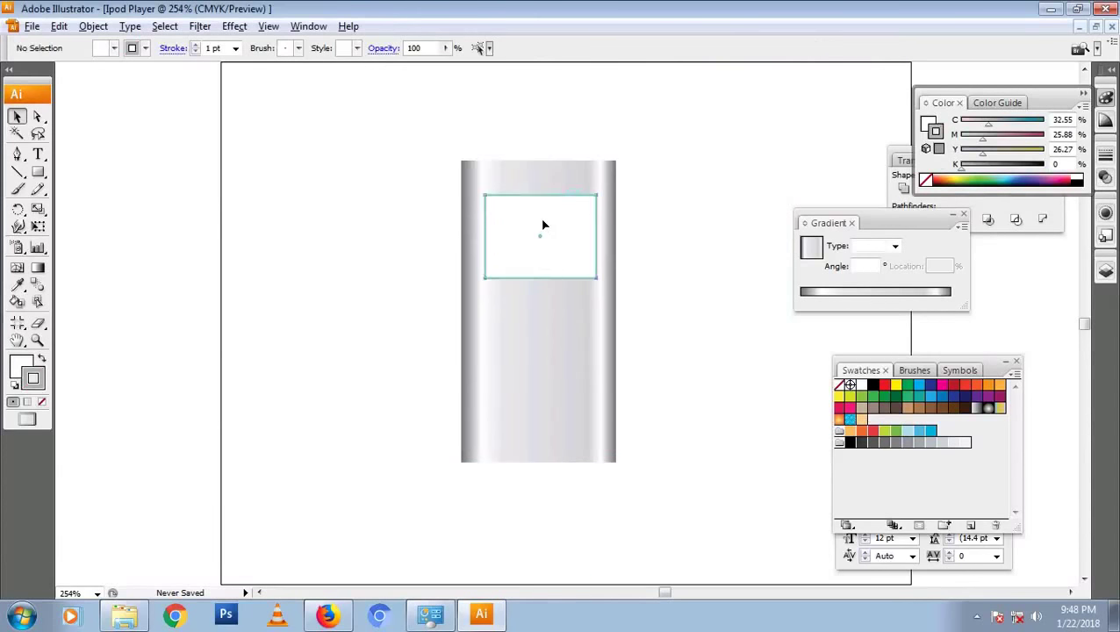
{"action": "left_click", "coordinate": [542, 226]}
{"action": "left_click", "coordinate": [607, 281], "text": "shift"}
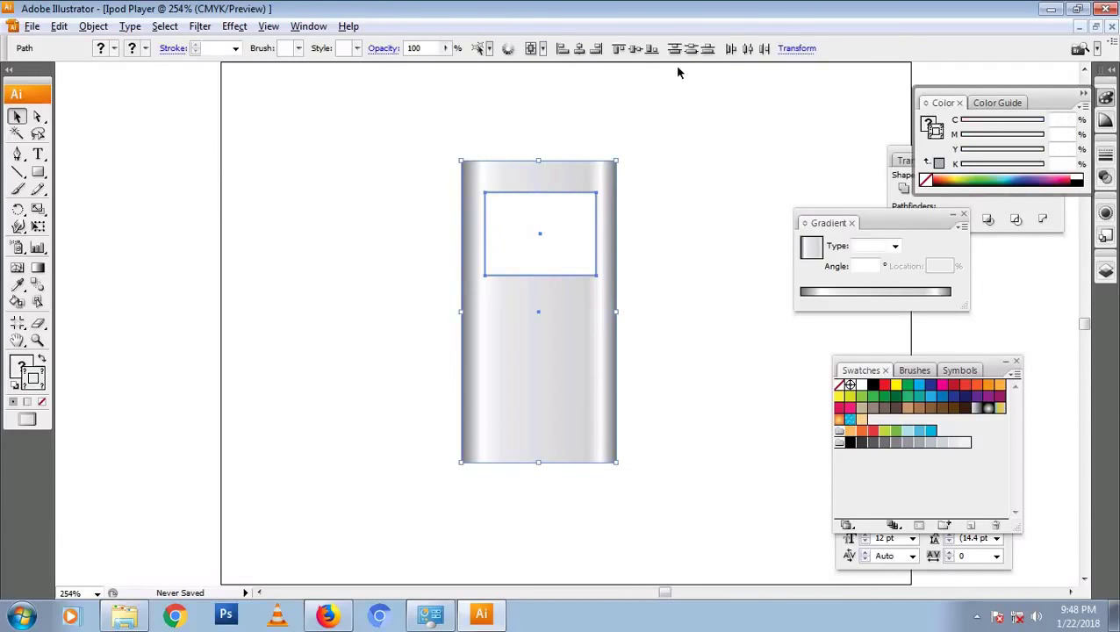
{"action": "left_click", "coordinate": [675, 210]}
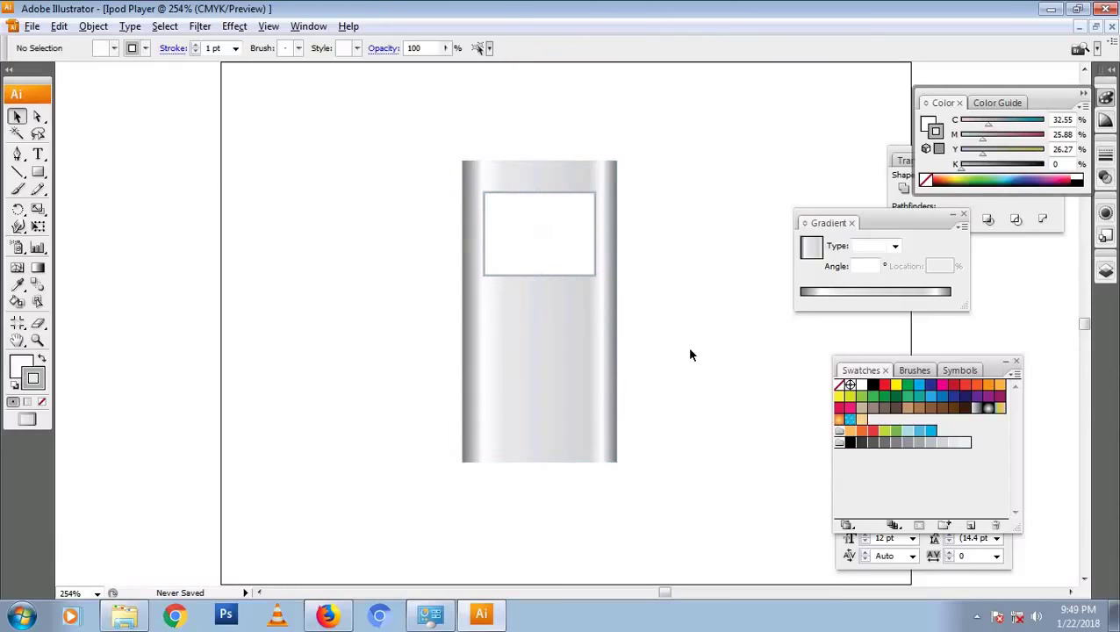
{"action": "left_click", "coordinate": [553, 455]}
Stretch the body taller at the bottom and draw a circle to its right
{"action": "left_click_drag", "start_coordinate": [538, 462], "coordinate": [537, 481]}
{"action": "left_click_drag", "start_coordinate": [717, 200], "coordinate": [474, 327]}
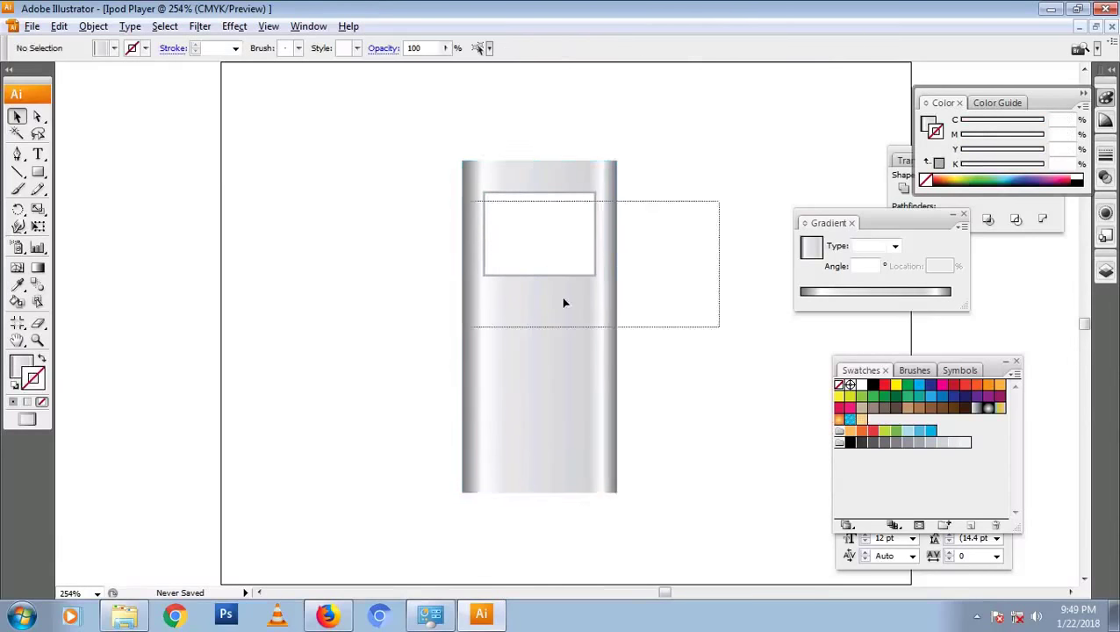
{"action": "left_click", "coordinate": [687, 374]}
{"action": "key", "text": "l"}
{"action": "left_click_drag", "start_coordinate": [653, 307], "coordinate": [731, 418]}
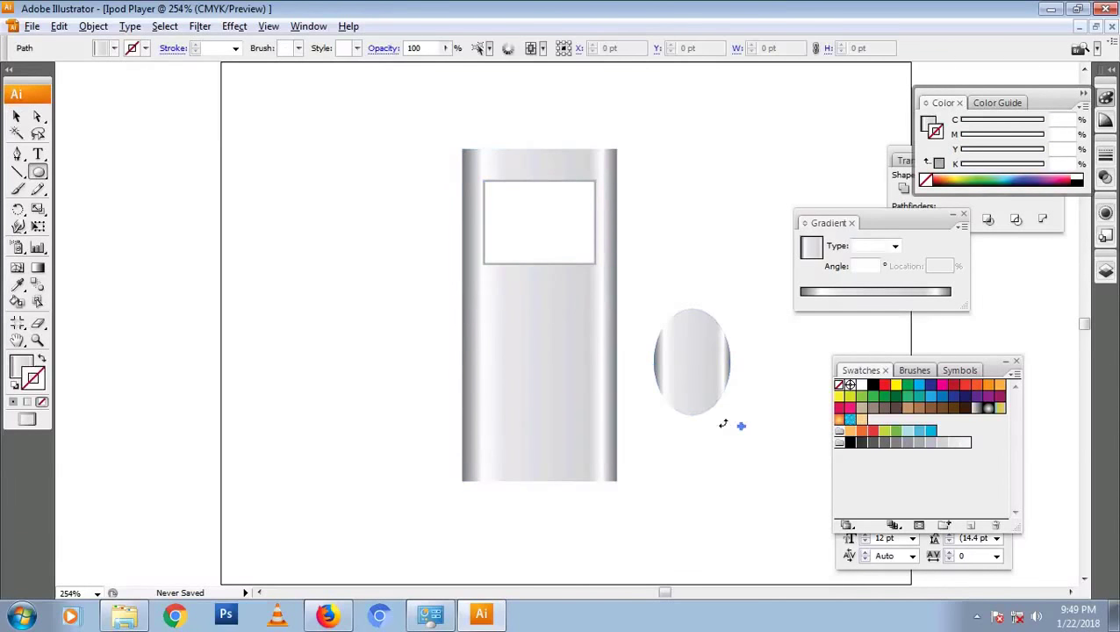
{"action": "key", "text": "ctrl+z"}
{"action": "left_click_drag", "start_coordinate": [684, 372], "coordinate": [814, 500]}
{"action": "key", "text": "v"}
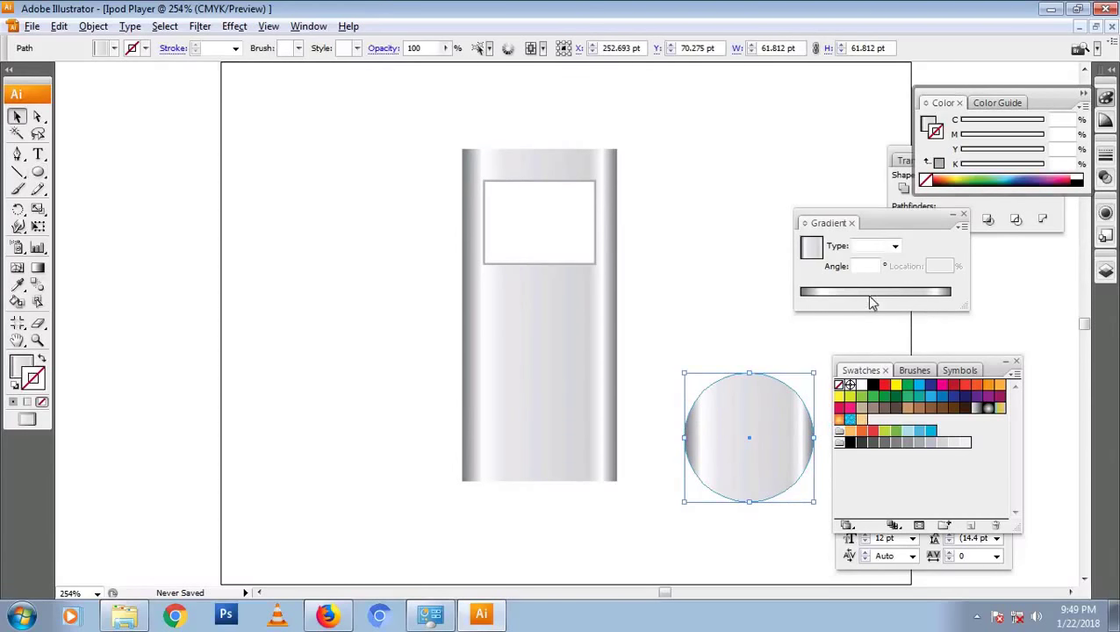
Give the circle a radial gradient, removing the extra gradient stops
{"action": "left_click_drag", "start_coordinate": [838, 302], "coordinate": [838, 338]}
{"action": "left_click_drag", "start_coordinate": [819, 302], "coordinate": [799, 338]}
{"action": "mouse_move", "coordinate": [923, 302]}
{"action": "left_mouse_down"}
{"action": "mouse_move", "coordinate": [924, 338]}
{"action": "mouse_move", "coordinate": [765, 313]}
{"action": "left_mouse_up"}
{"action": "left_click", "coordinate": [877, 246]}
{"action": "left_click", "coordinate": [865, 268]}
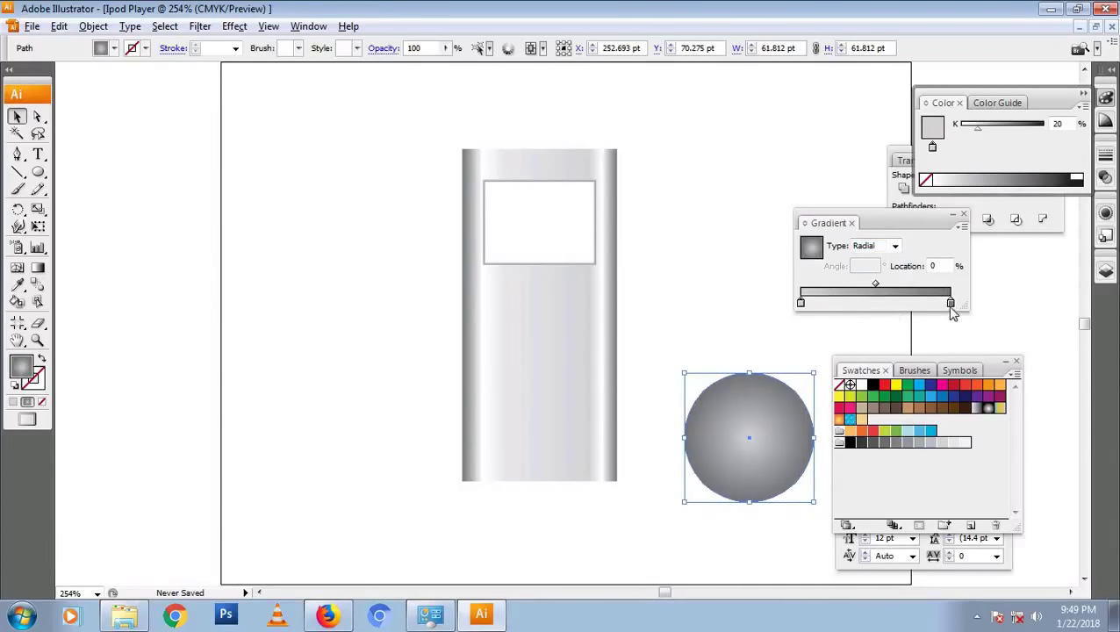
{"action": "left_click", "coordinate": [831, 303]}
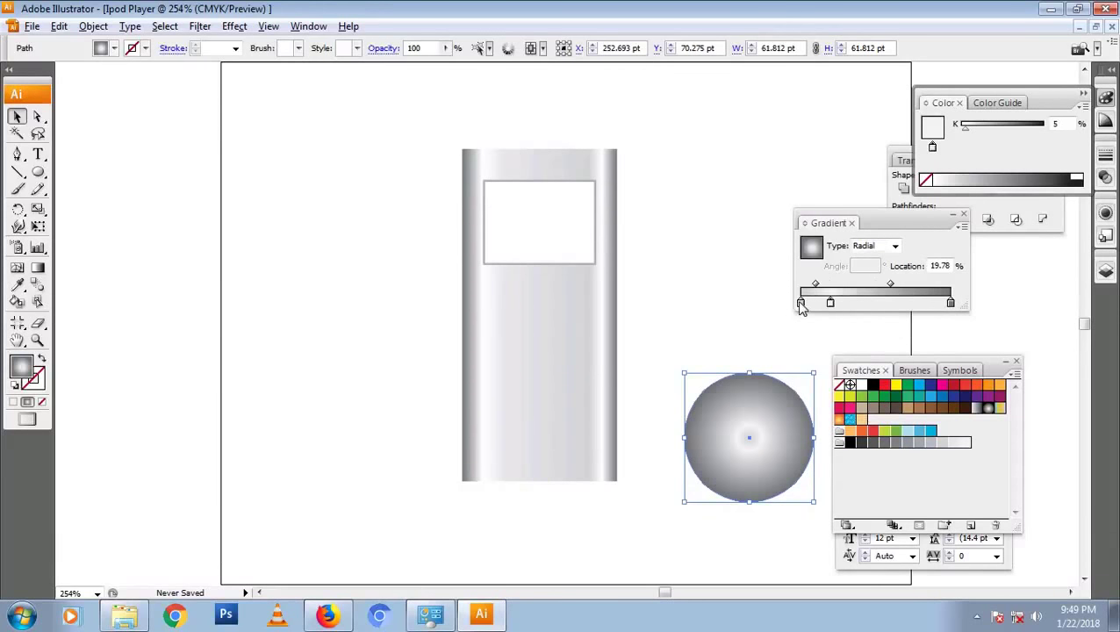
{"action": "left_click_drag", "start_coordinate": [948, 302], "coordinate": [765, 309]}
{"action": "key", "text": "ctrl+z"}
{"action": "key", "text": "ctrl+z"}
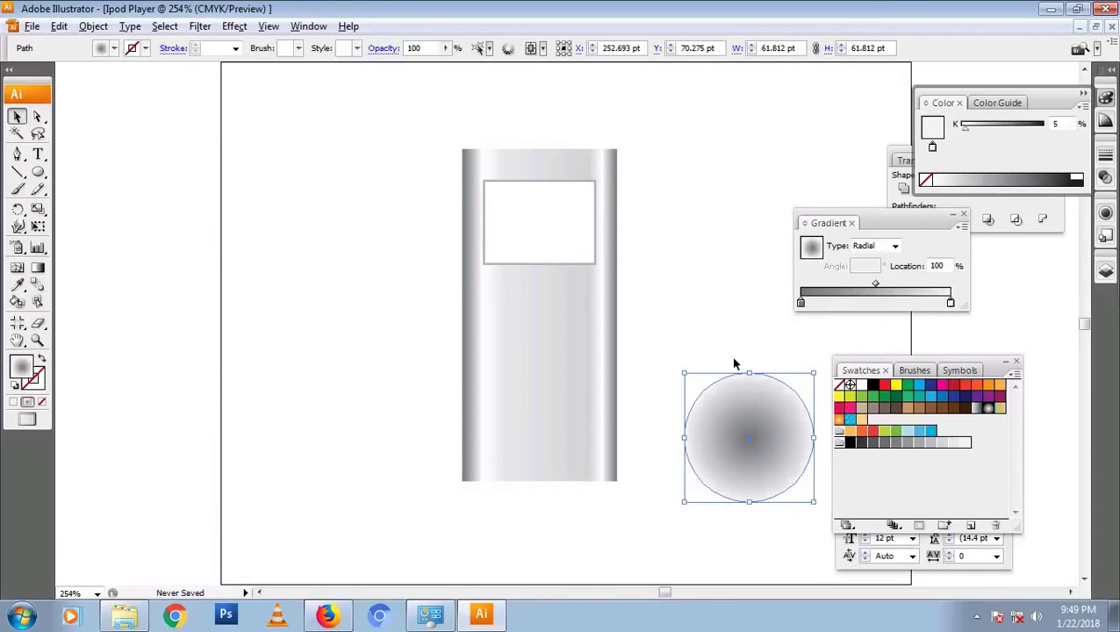
Squash the circle into a flat shadow ellipse and place it under the body
{"action": "left_click_drag", "start_coordinate": [748, 374], "coordinate": [760, 412]}
{"action": "key", "text": "l"}
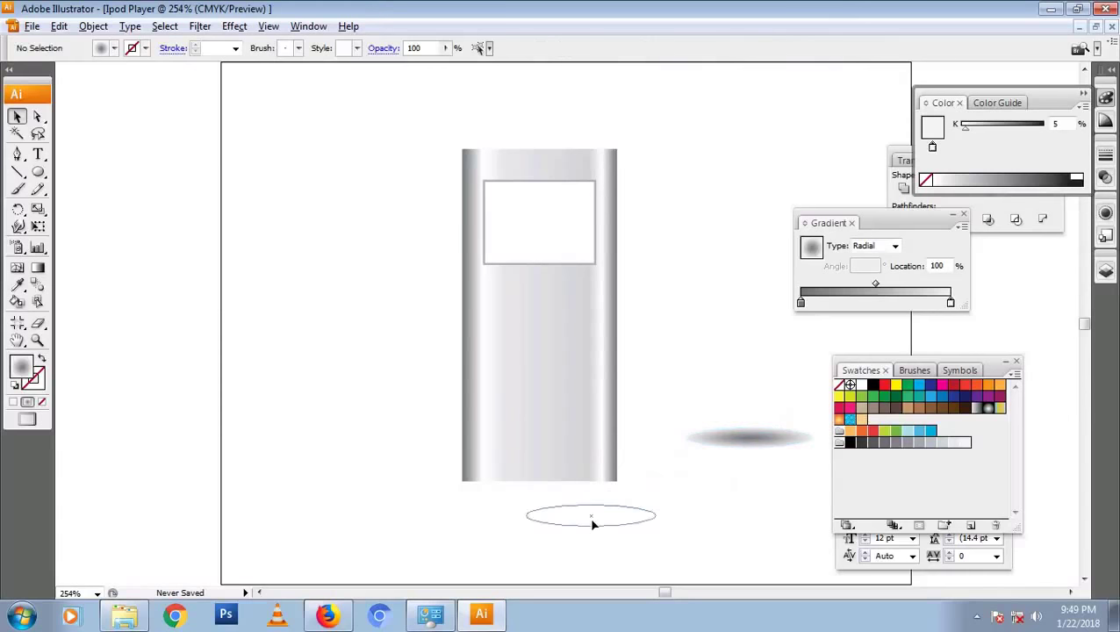
{"action": "mouse_move", "coordinate": [525, 504]}
{"action": "left_mouse_down"}
{"action": "mouse_move", "coordinate": [598, 517]}
{"action": "mouse_move", "coordinate": [561, 484]}
{"action": "left_mouse_up"}
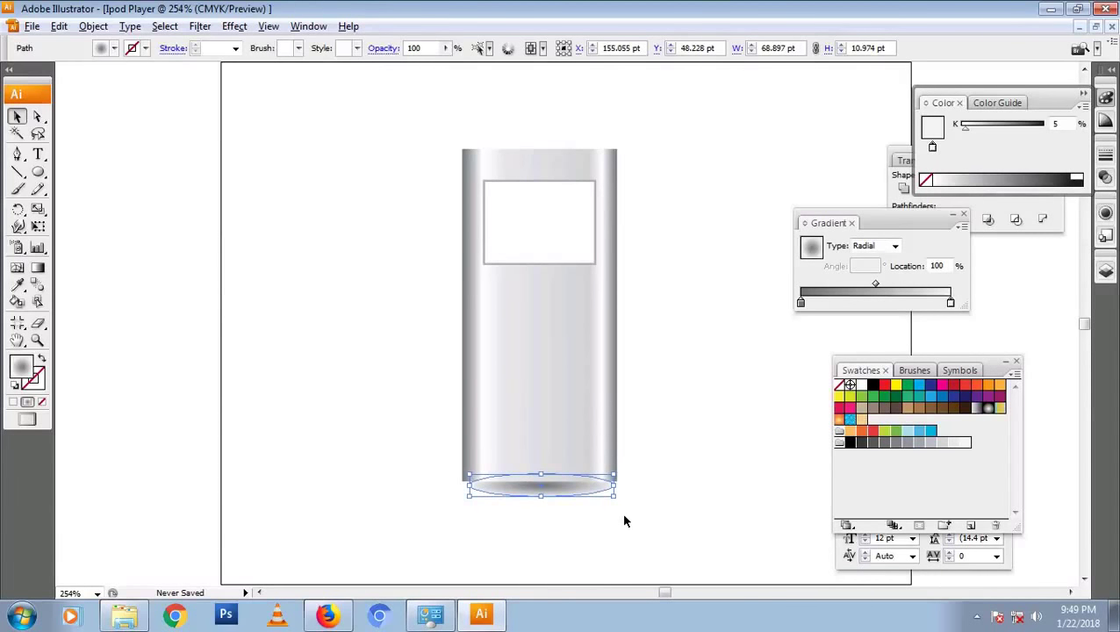
{"action": "left_click", "coordinate": [668, 503]}
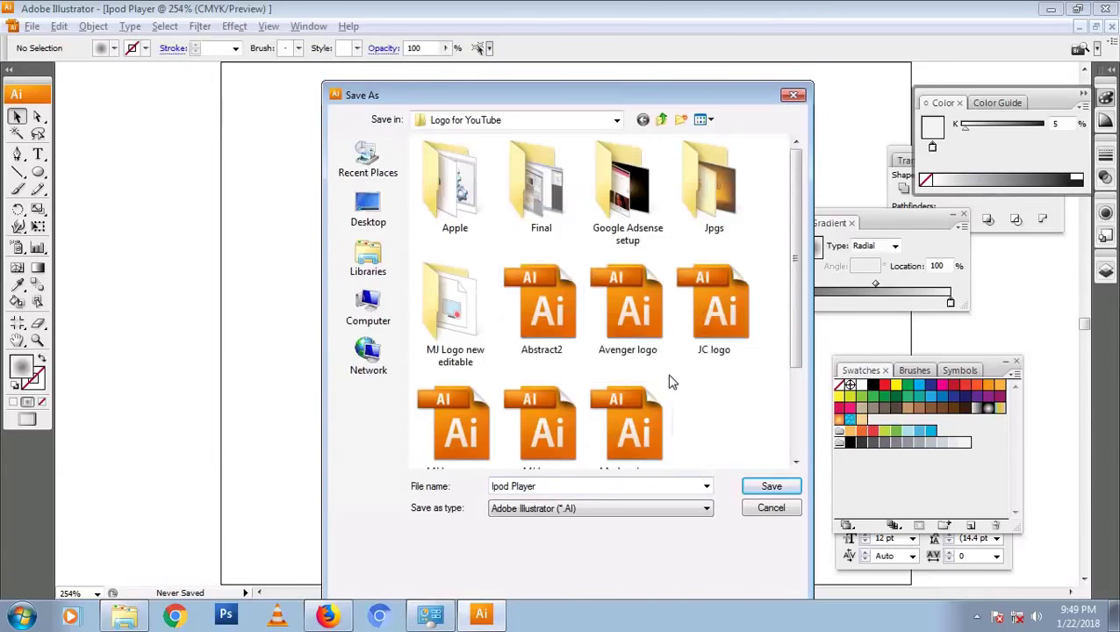
Save as 'Ipod Player.ai', accepting the Illustrator CS3 options
{"action": "left_click", "coordinate": [769, 488]}
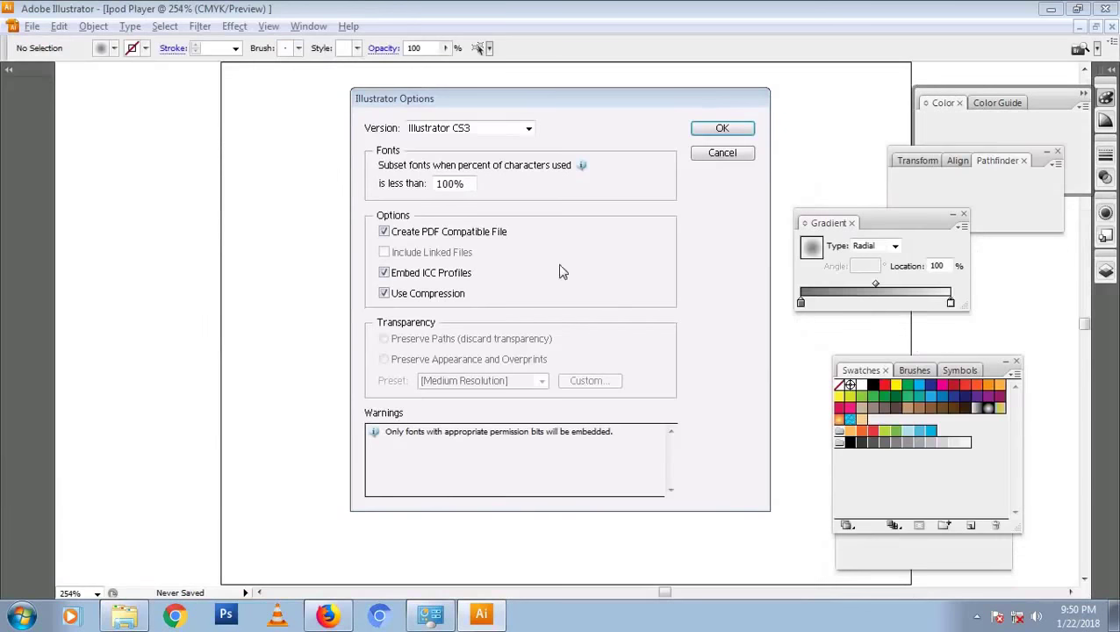
{"action": "left_click", "coordinate": [737, 198]}
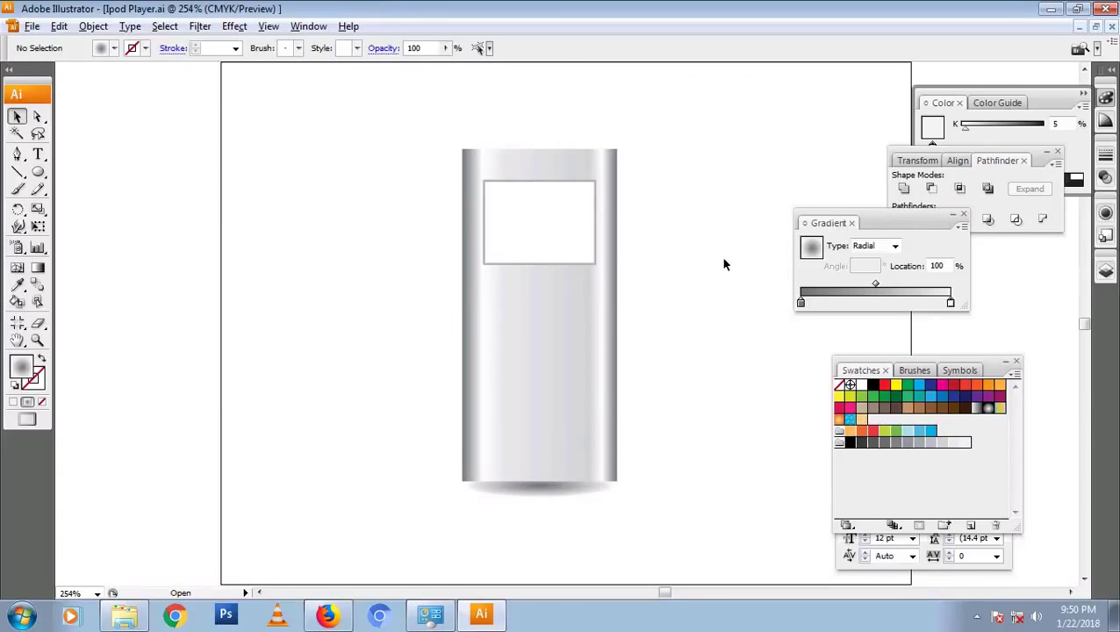
Draw a small black strokeless square and rotate it into a diamond
{"action": "key", "text": "m"}
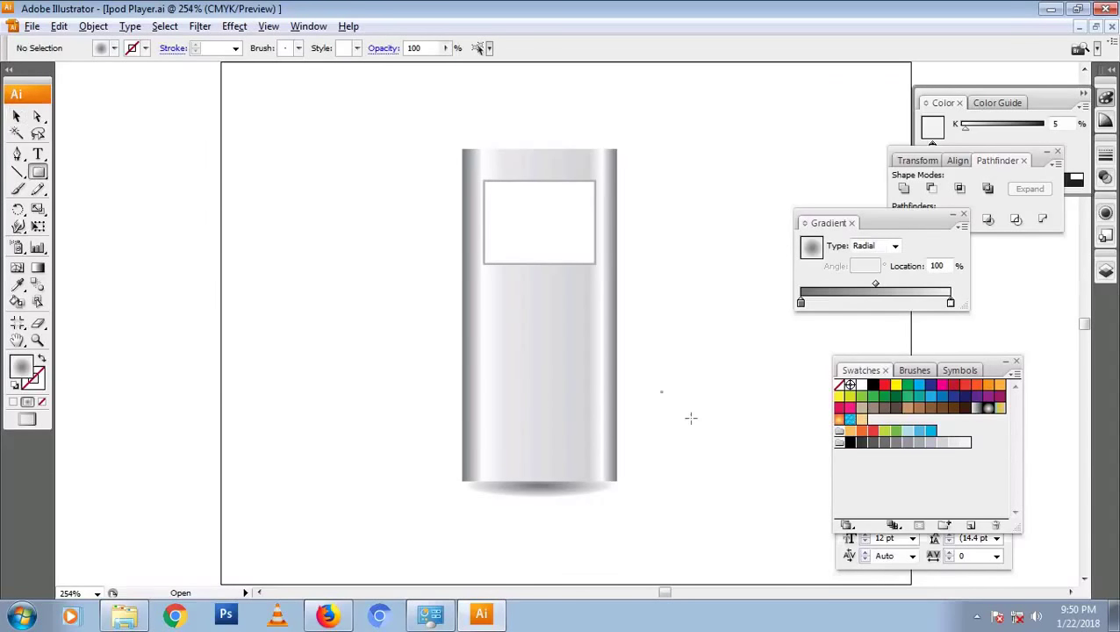
{"action": "left_click_drag", "start_coordinate": [659, 391], "coordinate": [697, 426]}
{"action": "key", "text": "d"}
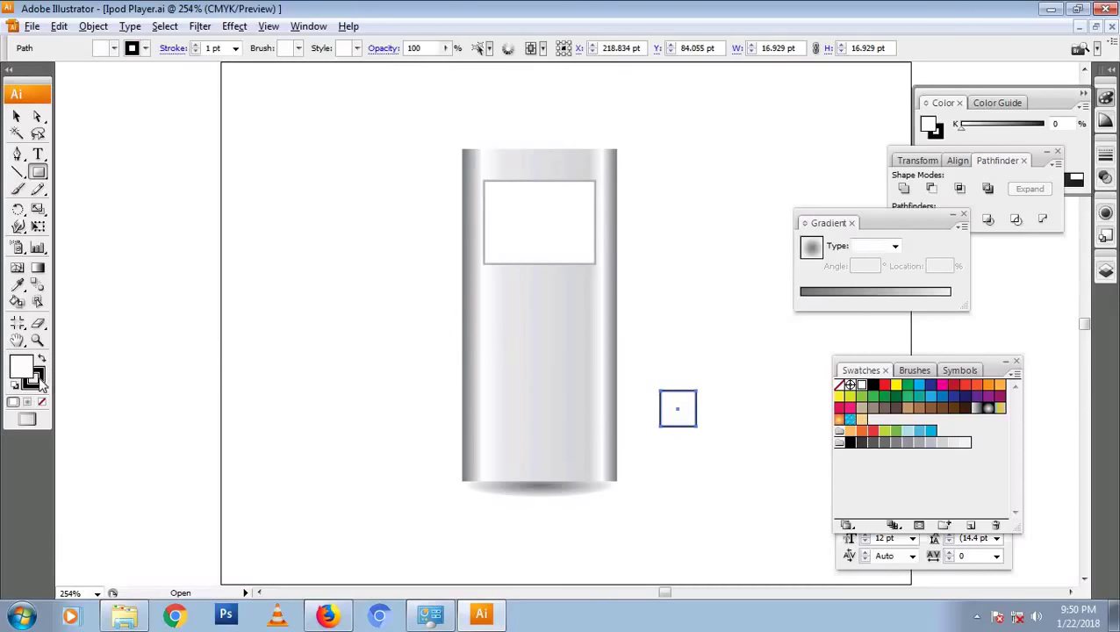
{"action": "left_click", "coordinate": [872, 386]}
{"action": "key", "text": "x"}
{"action": "key", "text": "slash"}
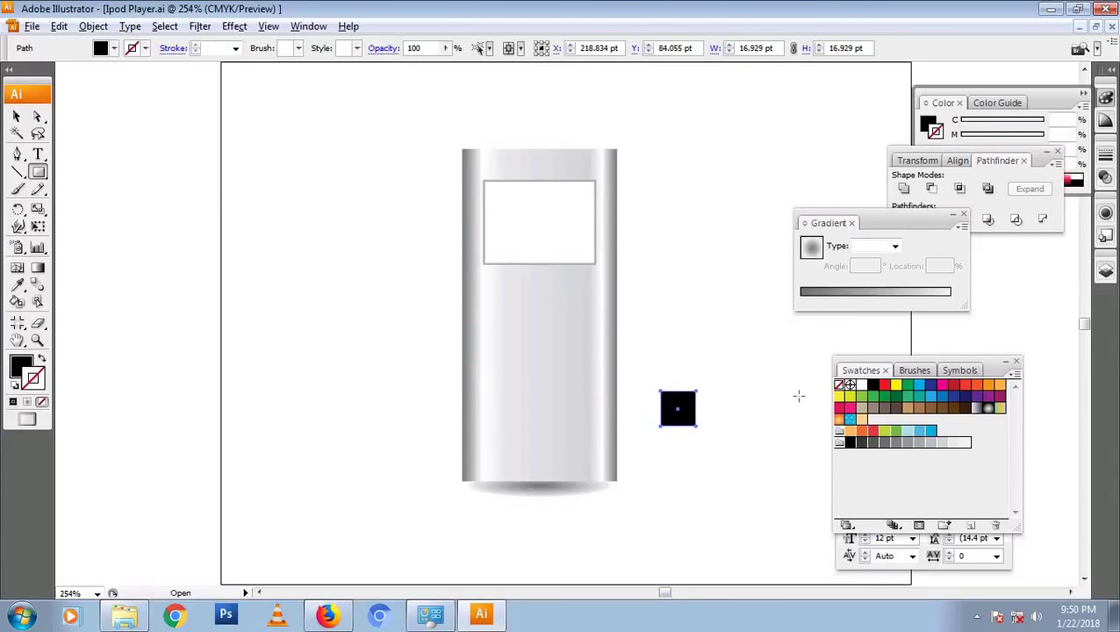
{"action": "key", "text": "r"}
{"action": "left_click_drag", "start_coordinate": [715, 382], "coordinate": [687, 437]}
Delete the diamond's left point to form a triangle and shrink it into a play arrow
{"action": "key", "text": "a"}
{"action": "mouse_move", "coordinate": [649, 395]}
{"action": "left_mouse_down"}
{"action": "mouse_move", "coordinate": [667, 425]}
{"action": "mouse_move", "coordinate": [667, 408]}
{"action": "left_mouse_up"}
{"action": "key", "text": "Delete"}
{"action": "key", "text": "v"}
{"action": "left_click", "coordinate": [697, 441]}
{"action": "left_click", "coordinate": [688, 408]}
{"action": "left_click", "coordinate": [736, 408]}
Draw a circle with the screen's white fill and grey outline, centred on the lower body
{"action": "key", "text": "l"}
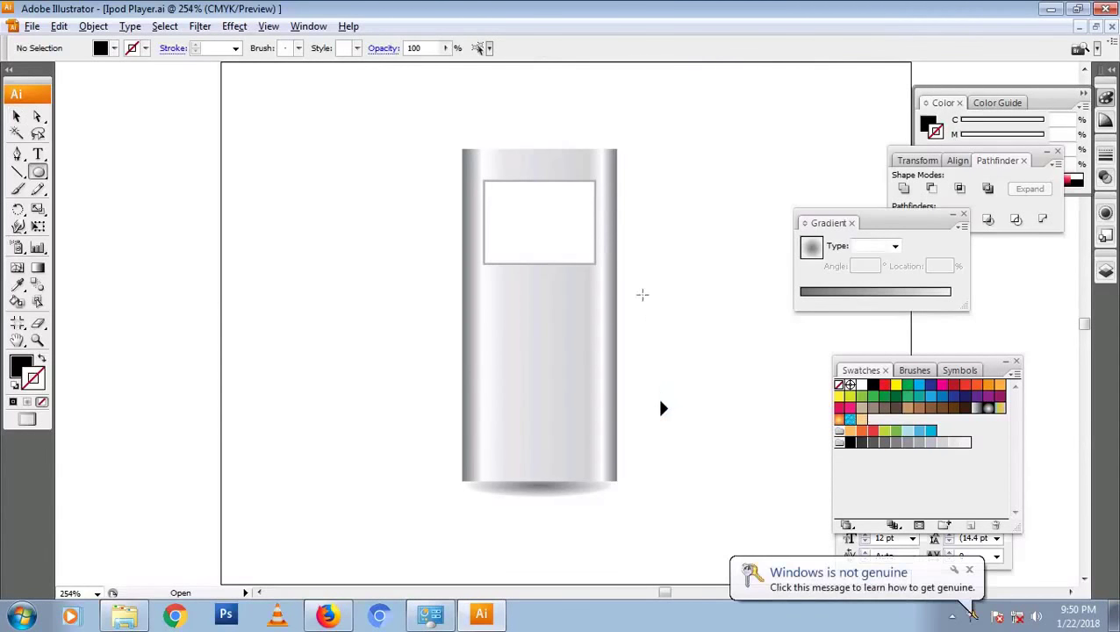
{"action": "left_click_drag", "start_coordinate": [643, 295], "coordinate": [765, 418]}
{"action": "key", "text": "i"}
{"action": "left_click", "coordinate": [539, 222]}
{"action": "key", "text": "v"}
{"action": "left_click", "coordinate": [625, 350]}
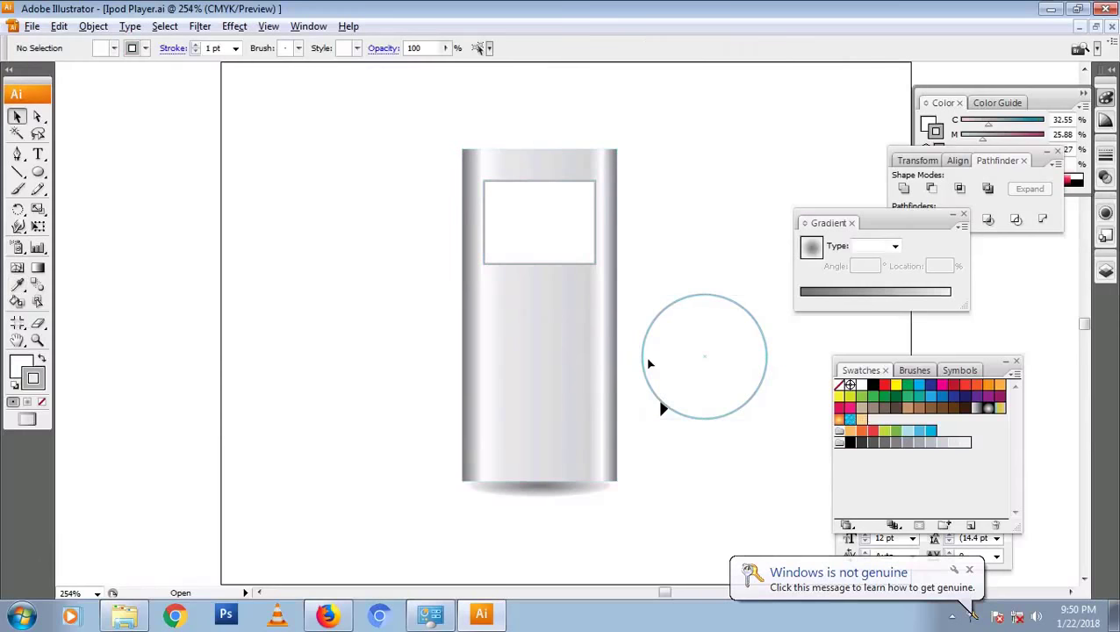
{"action": "left_click_drag", "start_coordinate": [707, 357], "coordinate": [544, 384]}
{"action": "left_click_drag", "start_coordinate": [542, 323], "coordinate": [542, 344]}
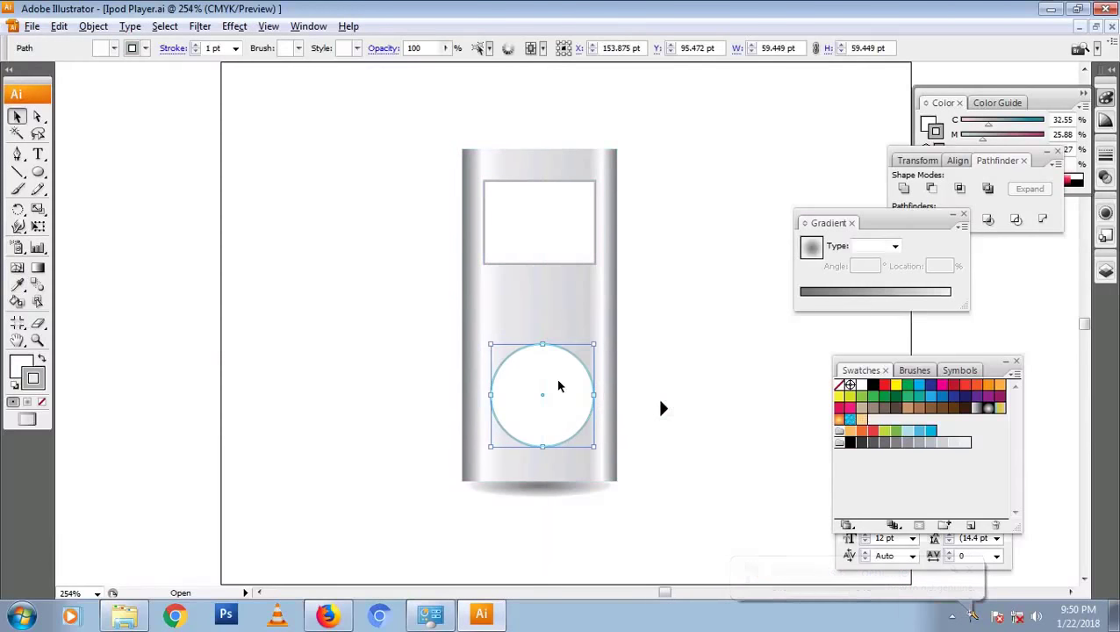
{"action": "left_click", "coordinate": [565, 332], "text": "shift"}
{"action": "left_click", "coordinate": [576, 49]}
{"action": "left_click", "coordinate": [572, 114]}
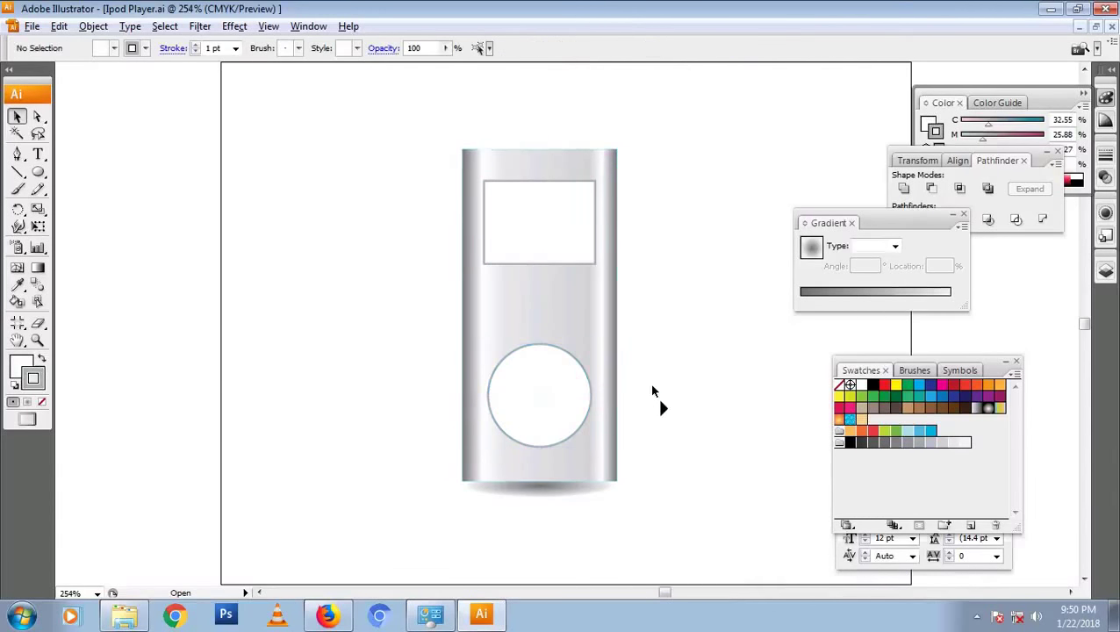
Add a smaller concentric grey-filled copy of the circle as the centre button
{"action": "left_click", "coordinate": [535, 351]}
{"action": "key", "text": "ctrl+c"}
{"action": "key", "text": "ctrl+f"}
{"action": "left_click_drag", "start_coordinate": [538, 344], "coordinate": [543, 382]}
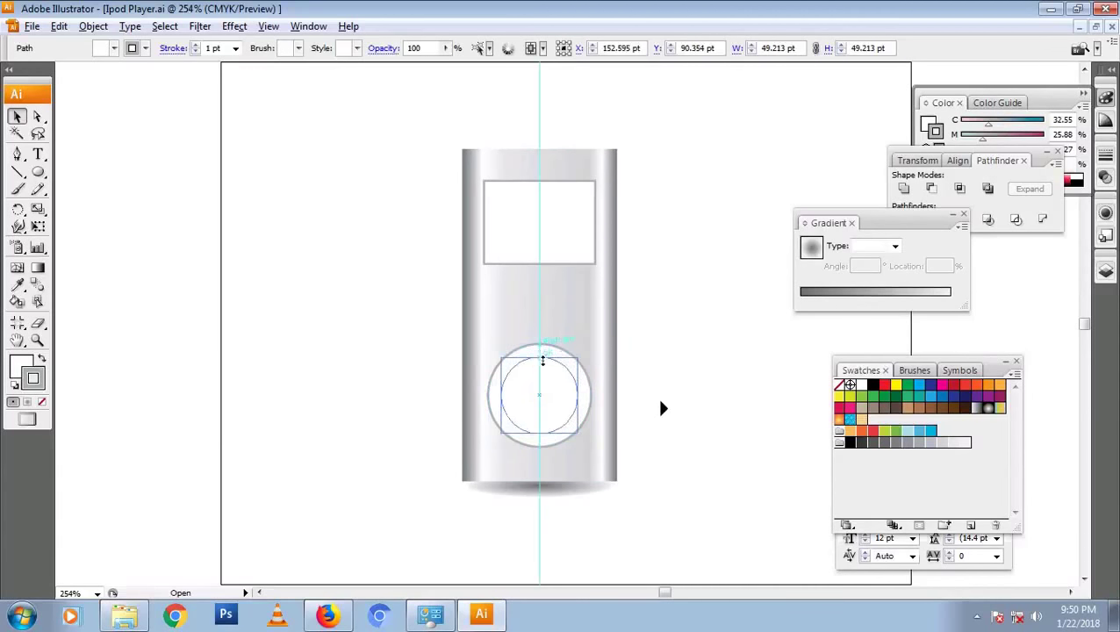
{"action": "key", "text": "comma"}
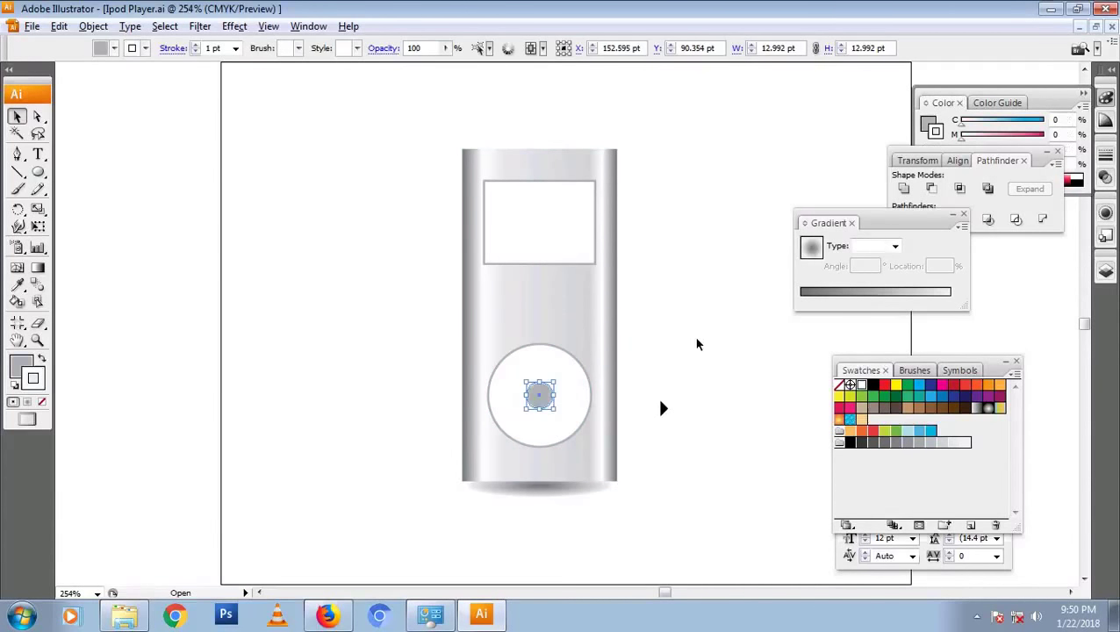
{"action": "left_click", "coordinate": [701, 396]}
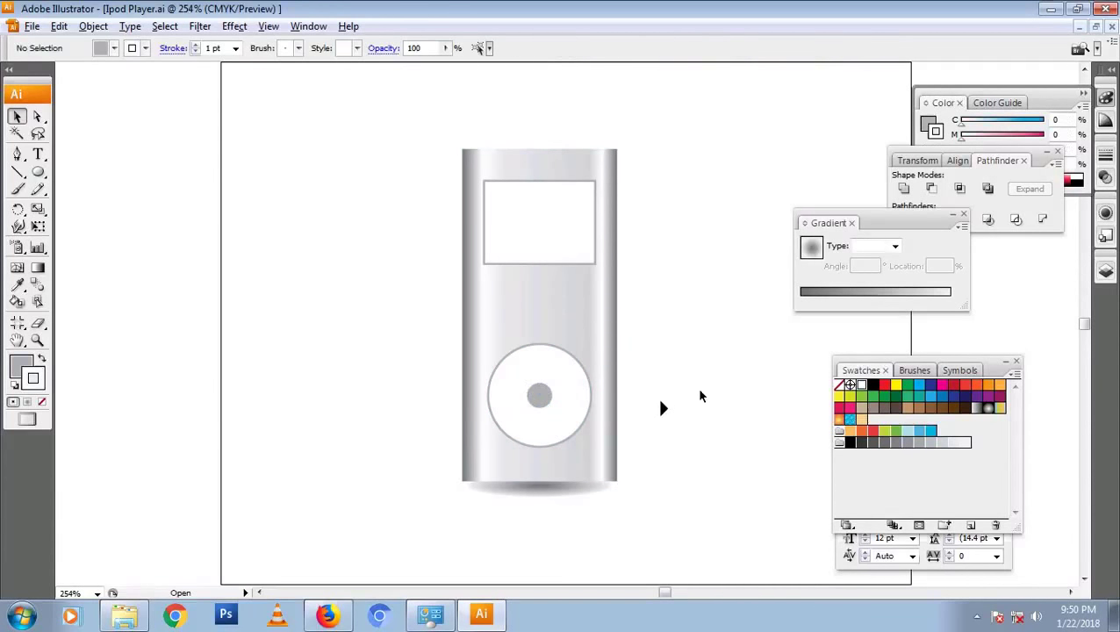
{"action": "key", "text": "d"}
{"action": "left_click", "coordinate": [651, 383]}
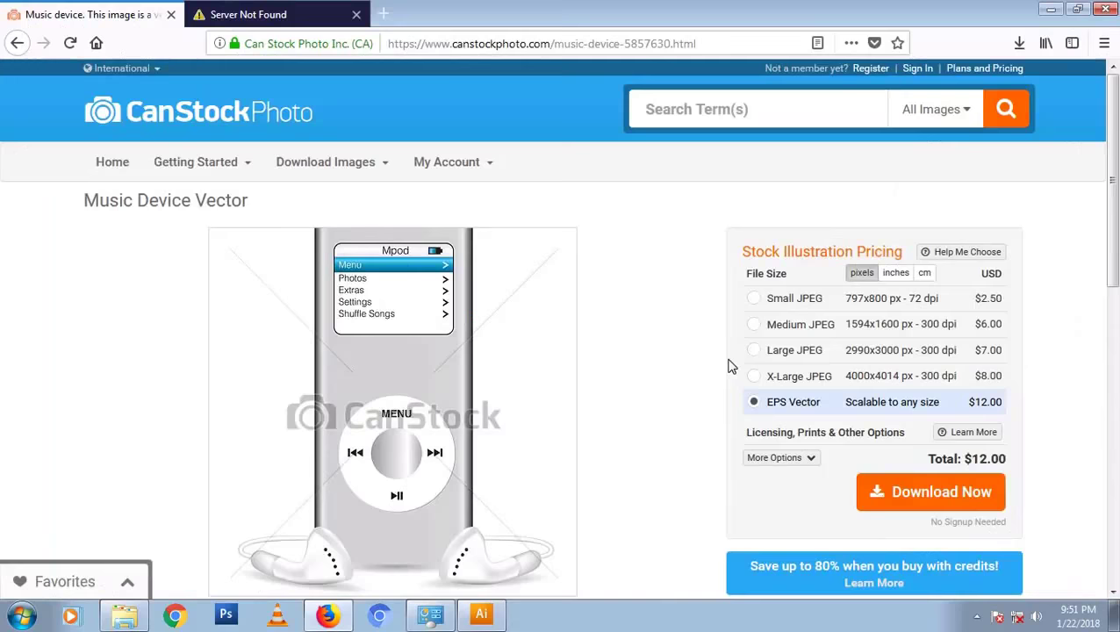
Zoom in and copy the double-triangle arrows to the left of the centre button
{"action": "left_click", "coordinate": [680, 374]}
{"action": "key", "text": "z"}
{"action": "left_click_drag", "start_coordinate": [432, 317], "coordinate": [675, 429]}
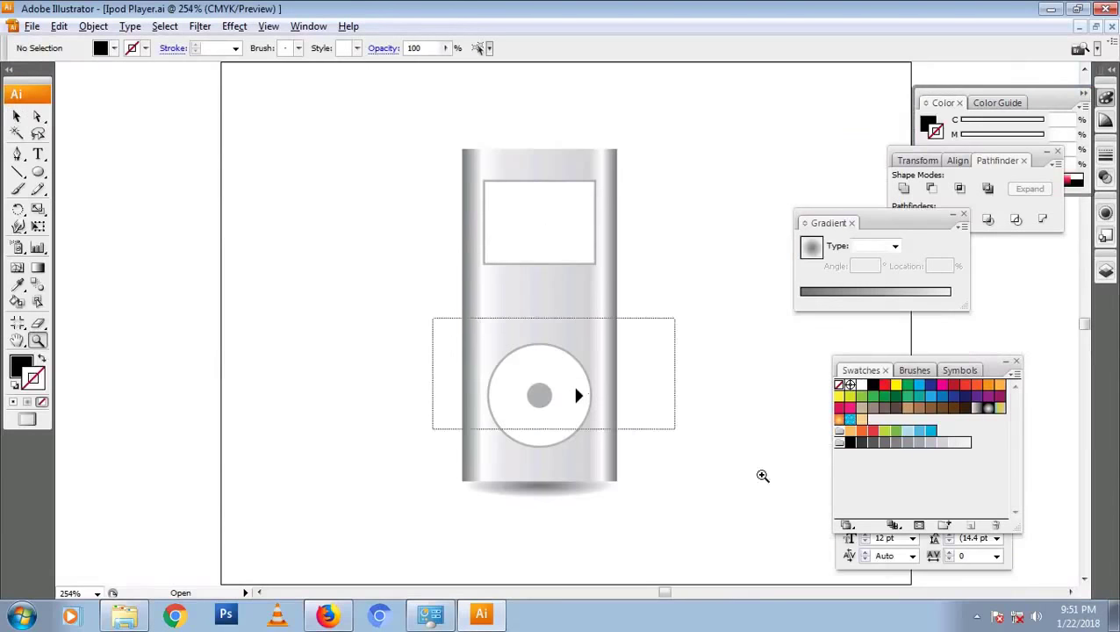
{"action": "key", "text": "v"}
{"action": "mouse_move", "coordinate": [520, 330]}
{"action": "left_mouse_down"}
{"action": "mouse_move", "coordinate": [304, 355]}
{"action": "mouse_move", "coordinate": [312, 362]}
{"action": "left_mouse_up"}
Reflect the copied triangles vertically so the rewind arrows point left
{"action": "right_click", "coordinate": [318, 334]}
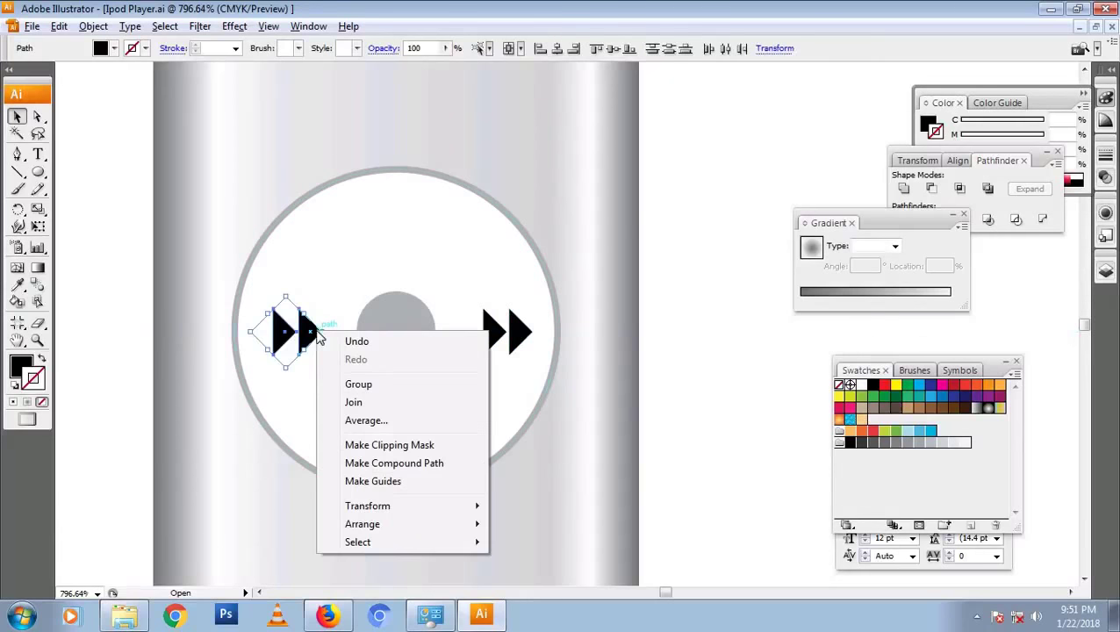
{"action": "mouse_move", "coordinate": [403, 505]}
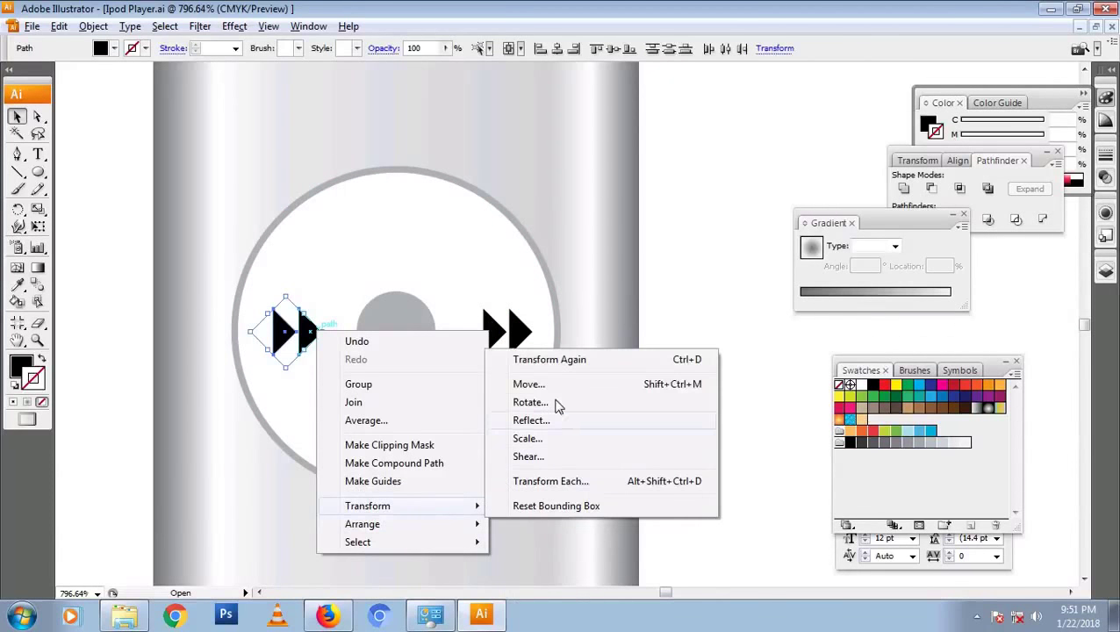
{"action": "left_click", "coordinate": [539, 422]}
{"action": "left_click", "coordinate": [631, 342]}
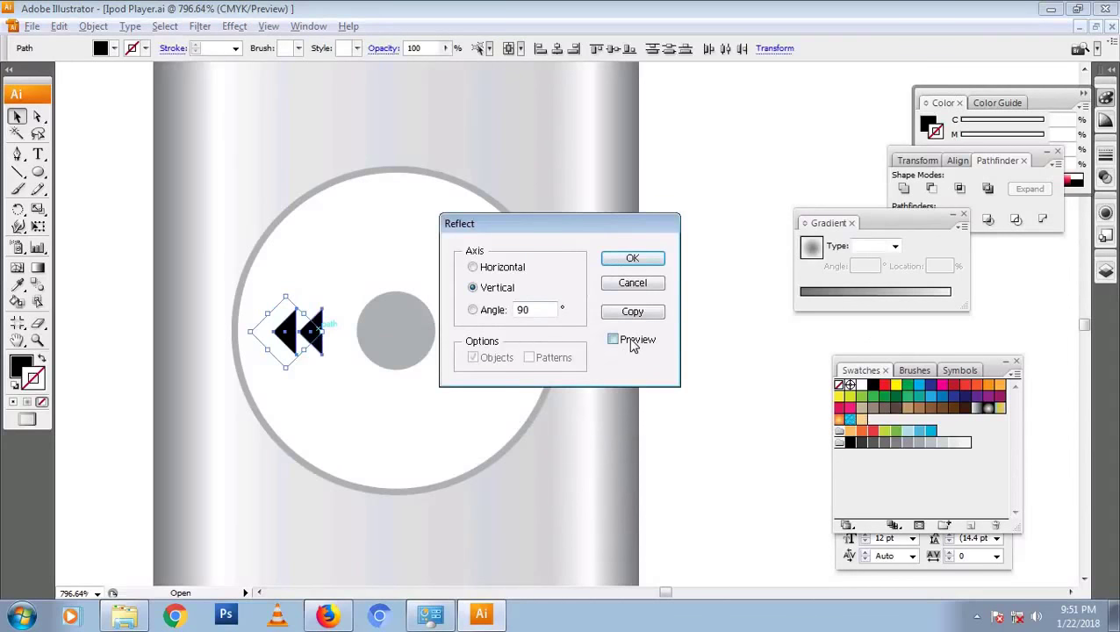
{"action": "left_click", "coordinate": [659, 263]}
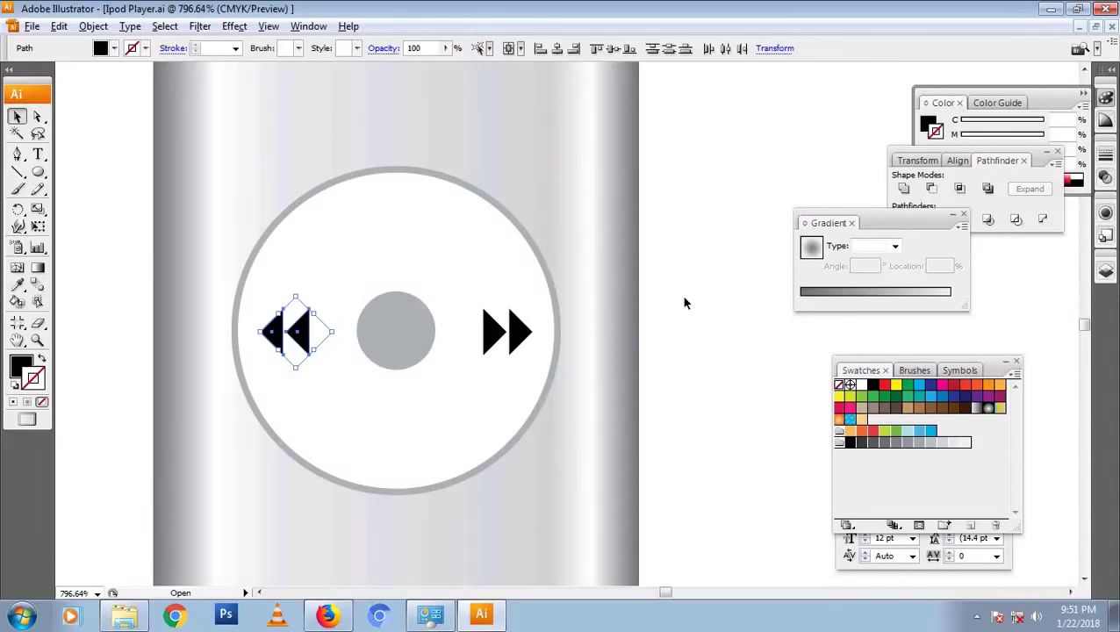
{"action": "left_click", "coordinate": [764, 326]}
Zoom out to compare with the browser reference, then zoom back in on the click wheel
{"action": "key", "text": "ctrl+0"}
{"action": "key", "text": "alt+Tab"}
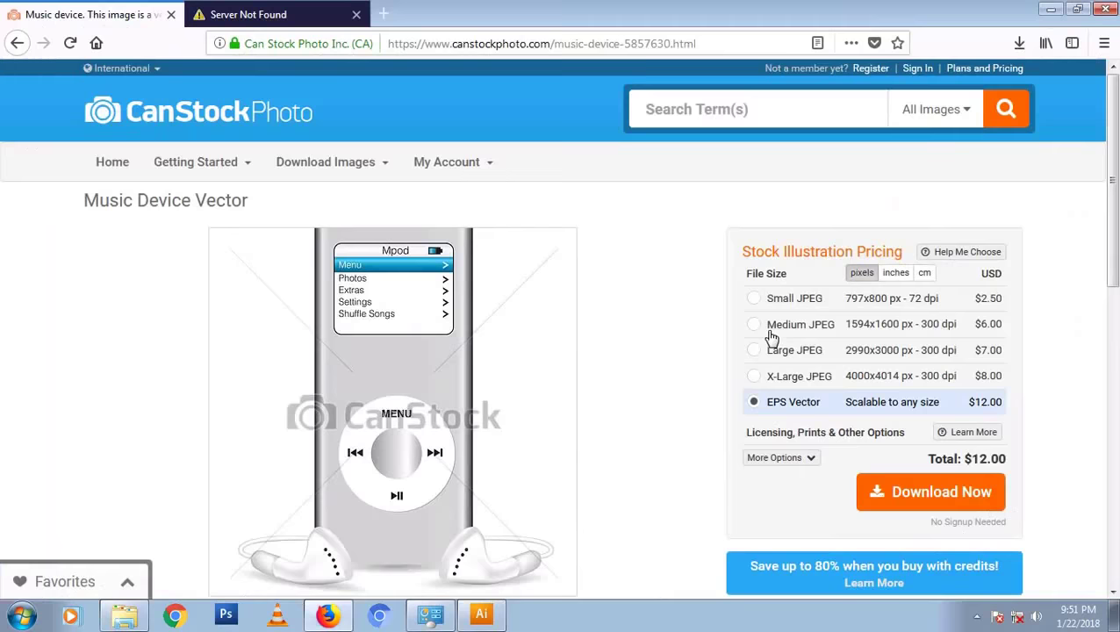
{"action": "key", "text": "alt+Tab"}
{"action": "key", "text": "z"}
{"action": "left_click_drag", "start_coordinate": [430, 321], "coordinate": [757, 448]}
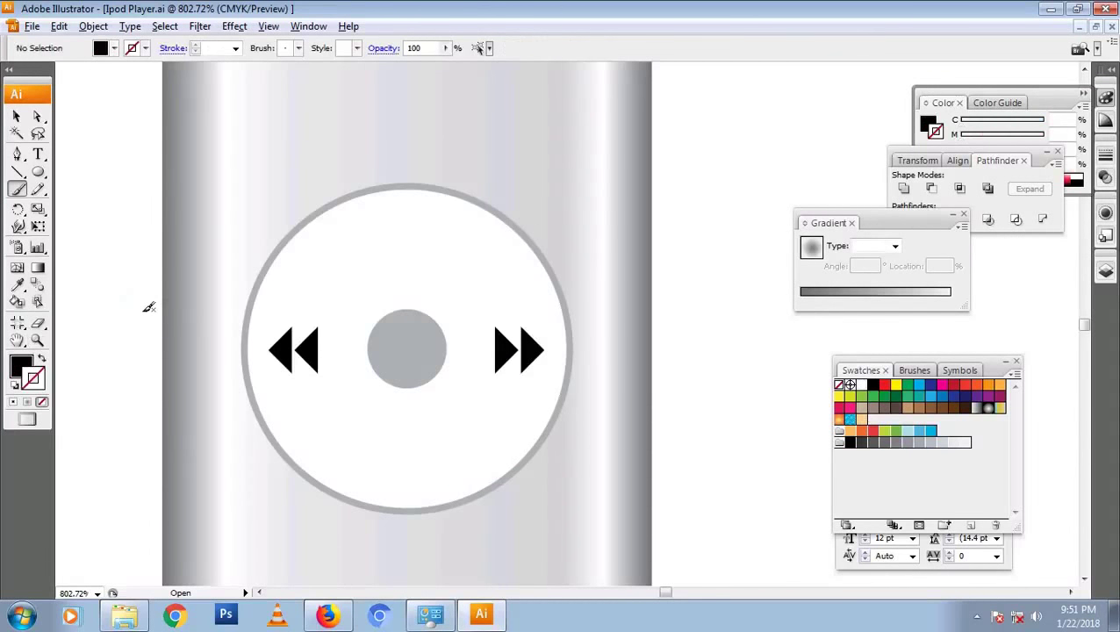
Flatten the wheel arrows into a group, removing the diamond helper shape
{"action": "left_click_drag", "start_coordinate": [120, 302], "coordinate": [707, 414]}
{"action": "key", "text": "ctrl+z"}
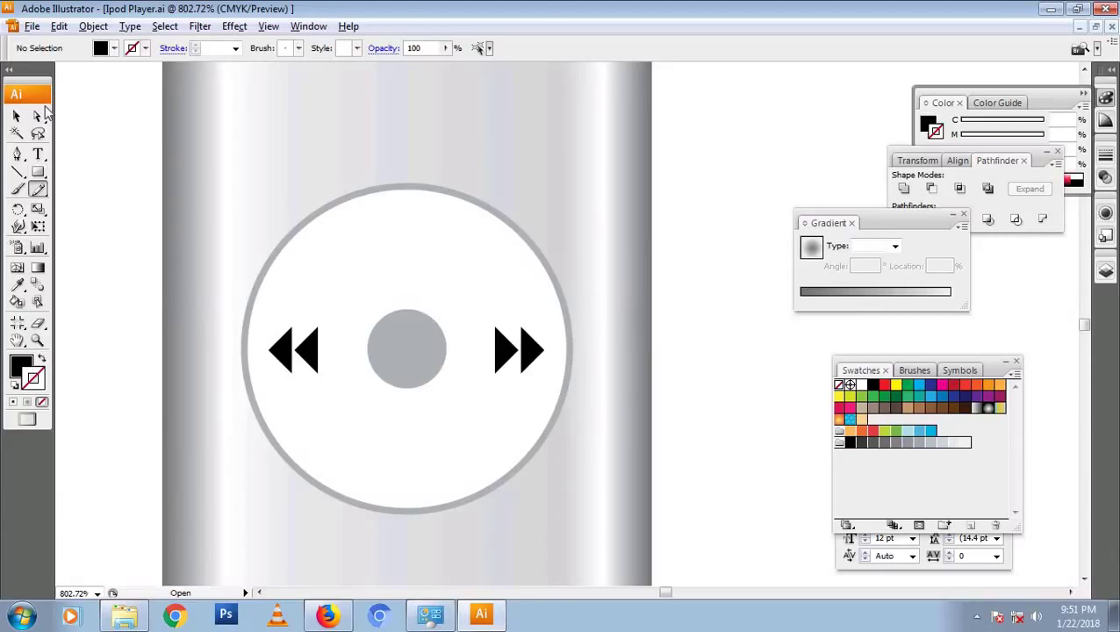
{"action": "left_click_drag", "start_coordinate": [100, 292], "coordinate": [712, 377]}
{"action": "left_click_drag", "start_coordinate": [730, 339], "coordinate": [438, 233]}
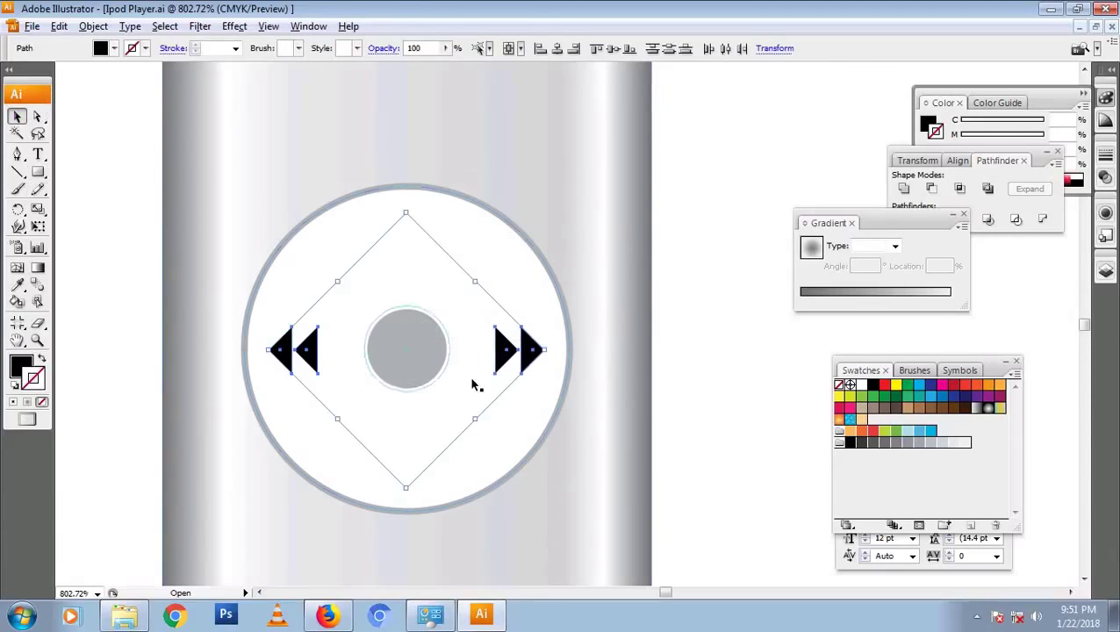
{"action": "left_click", "coordinate": [93, 27]}
{"action": "left_click", "coordinate": [460, 348]}
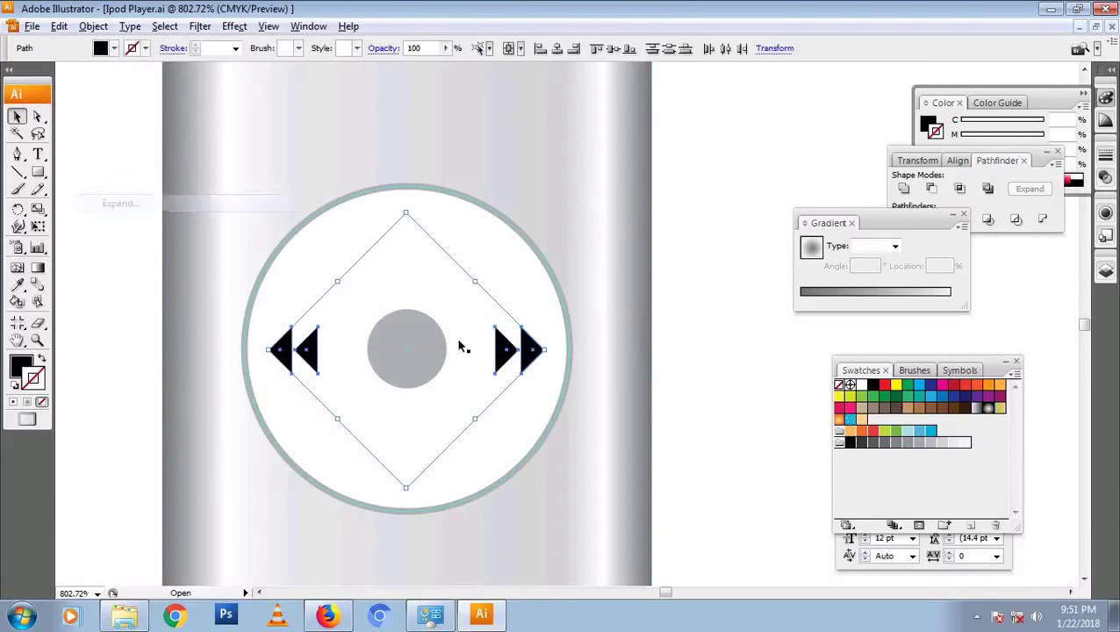
{"action": "left_click", "coordinate": [93, 26]}
{"action": "left_click", "coordinate": [161, 242]}
{"action": "left_click", "coordinate": [715, 201]}
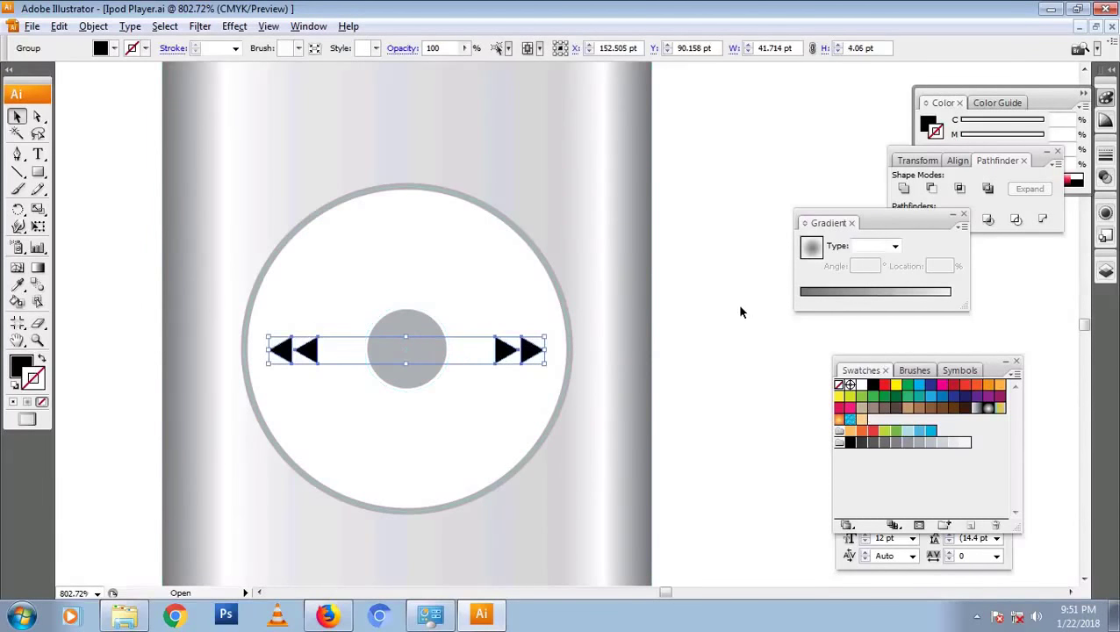
{"action": "left_click", "coordinate": [722, 361]}
Add a thin bar beside the forward arrows and group them into a skip-forward icon
{"action": "key", "text": "m"}
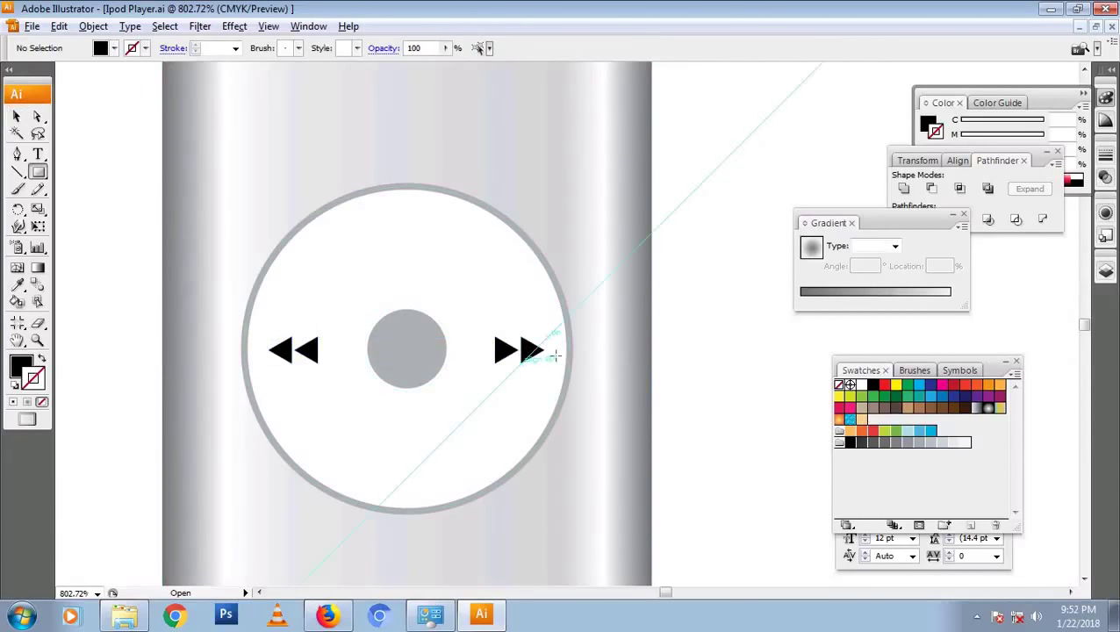
{"action": "left_click_drag", "start_coordinate": [554, 360], "coordinate": [556, 362]}
{"action": "key", "text": "v"}
{"action": "left_click", "coordinate": [678, 365]}
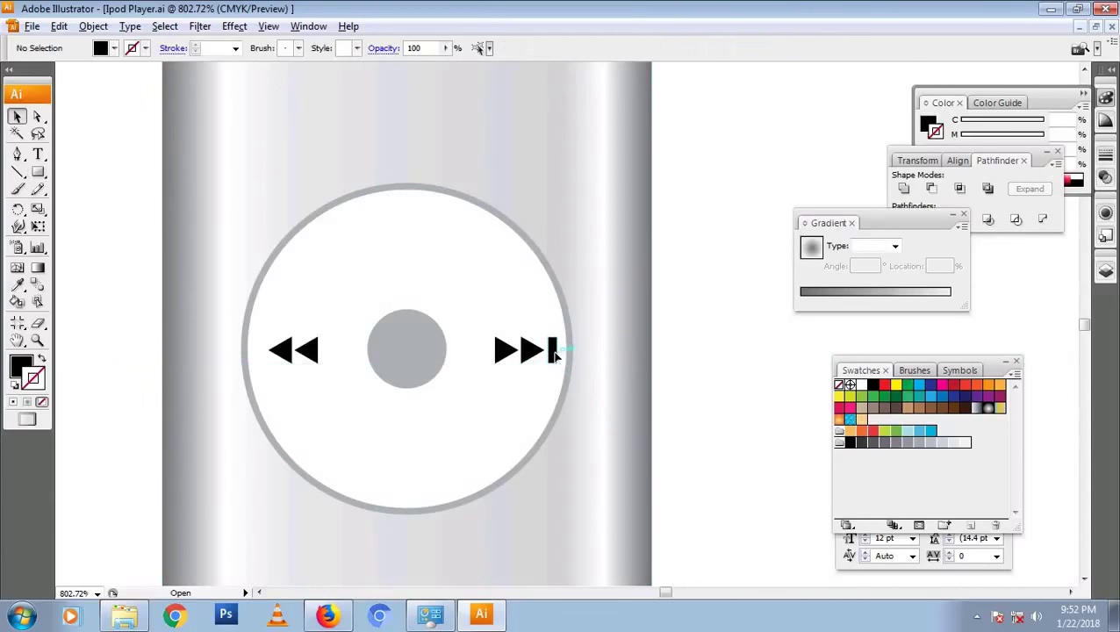
{"action": "left_click", "coordinate": [554, 351]}
{"action": "left_click", "coordinate": [566, 351]}
{"action": "left_click", "coordinate": [522, 349]}
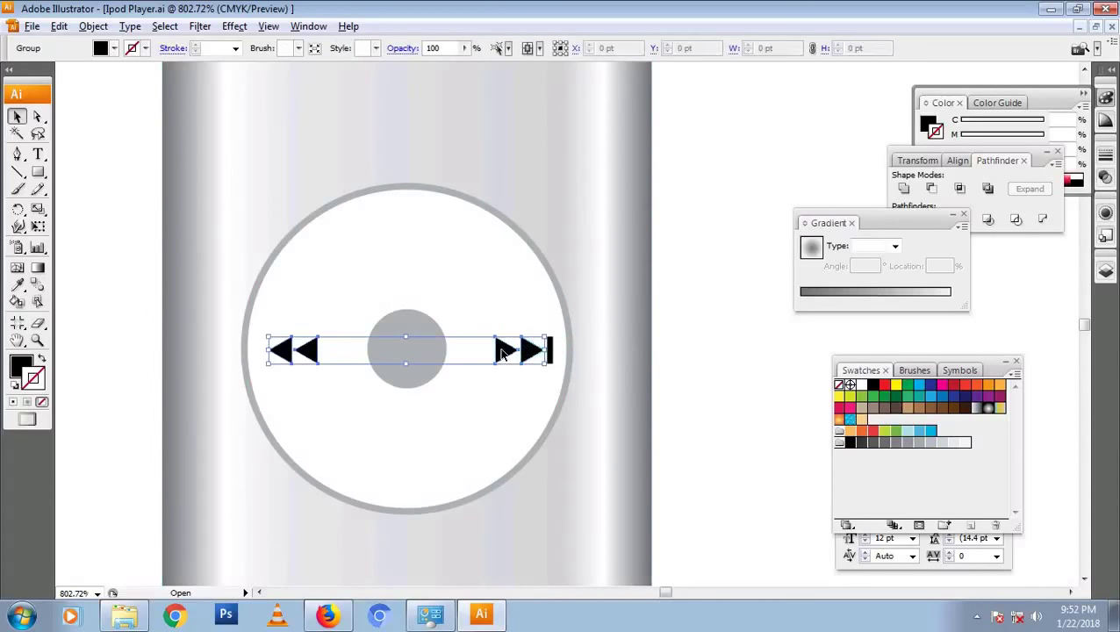
{"action": "right_click", "coordinate": [509, 349]}
{"action": "left_click", "coordinate": [555, 351]}
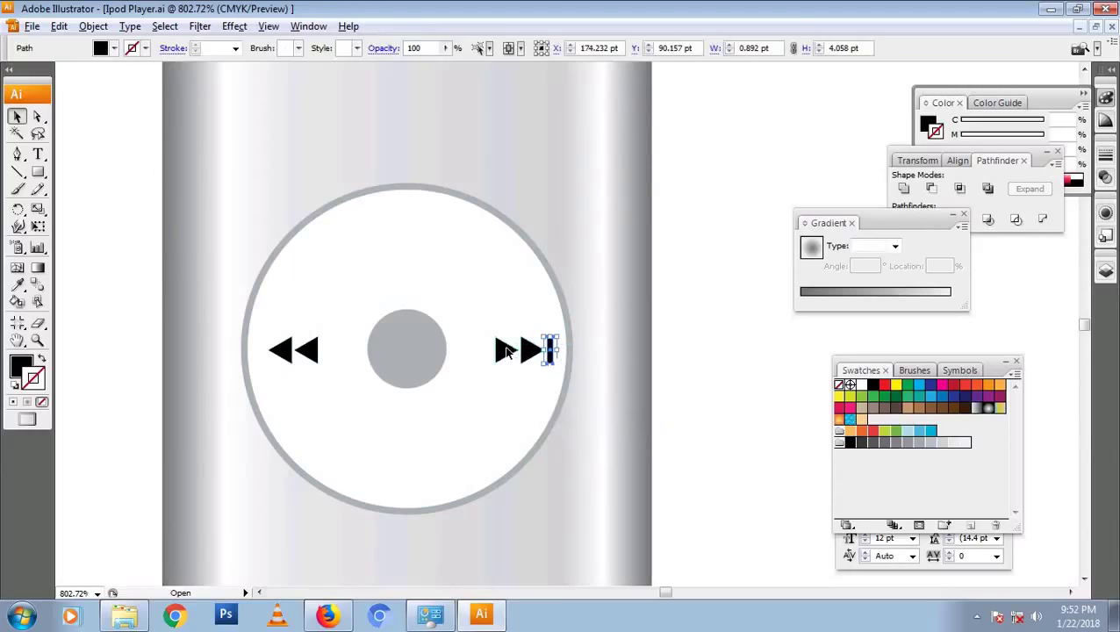
{"action": "left_click", "coordinate": [522, 349], "text": "shift"}
{"action": "key", "text": "ctrl+g"}
{"action": "key", "text": "Left"}
{"action": "key", "text": "Left"}
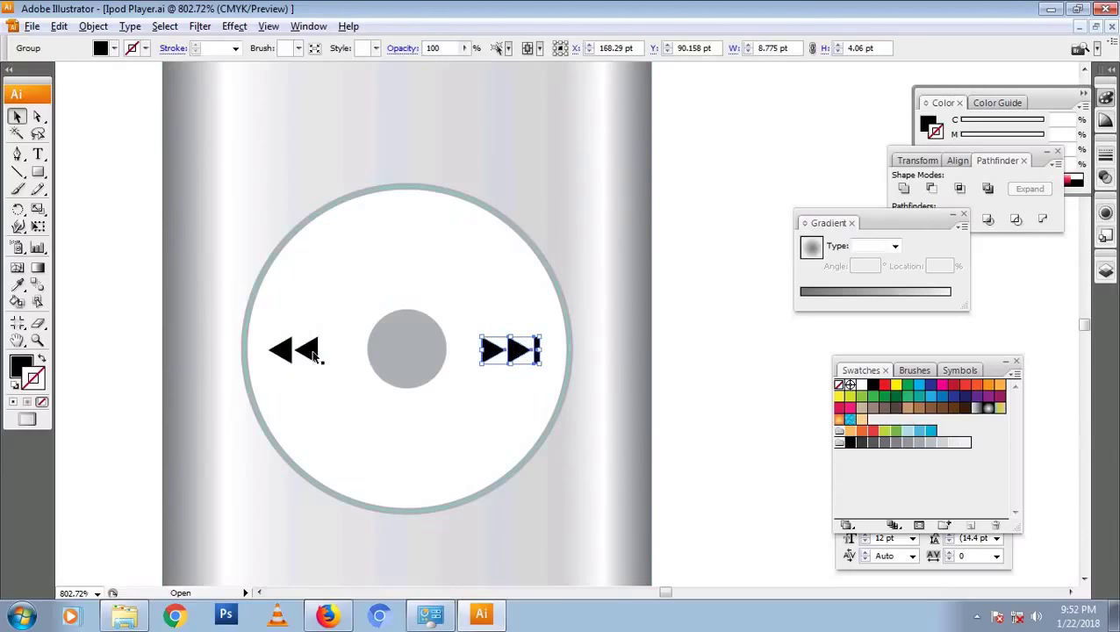
Replace the old rewind arrows with a mirrored copy of the skip-forward icon
{"action": "left_click", "coordinate": [312, 356]}
{"action": "key", "text": "Delete"}
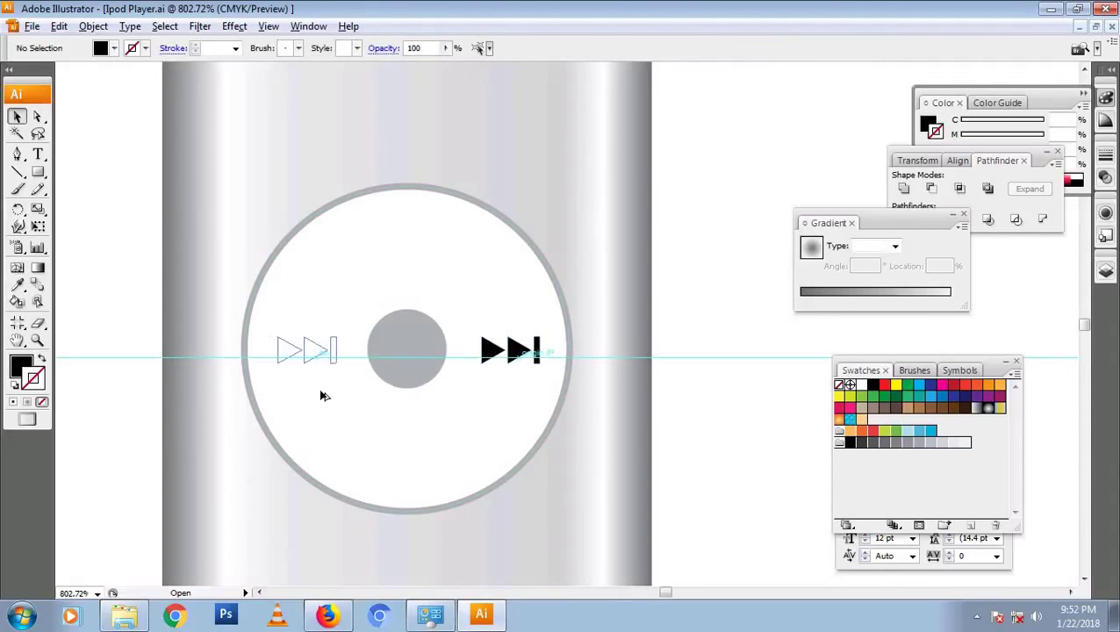
{"action": "left_click_drag", "start_coordinate": [509, 362], "coordinate": [321, 391]}
{"action": "key", "text": "o"}
{"action": "right_click", "coordinate": [340, 355]}
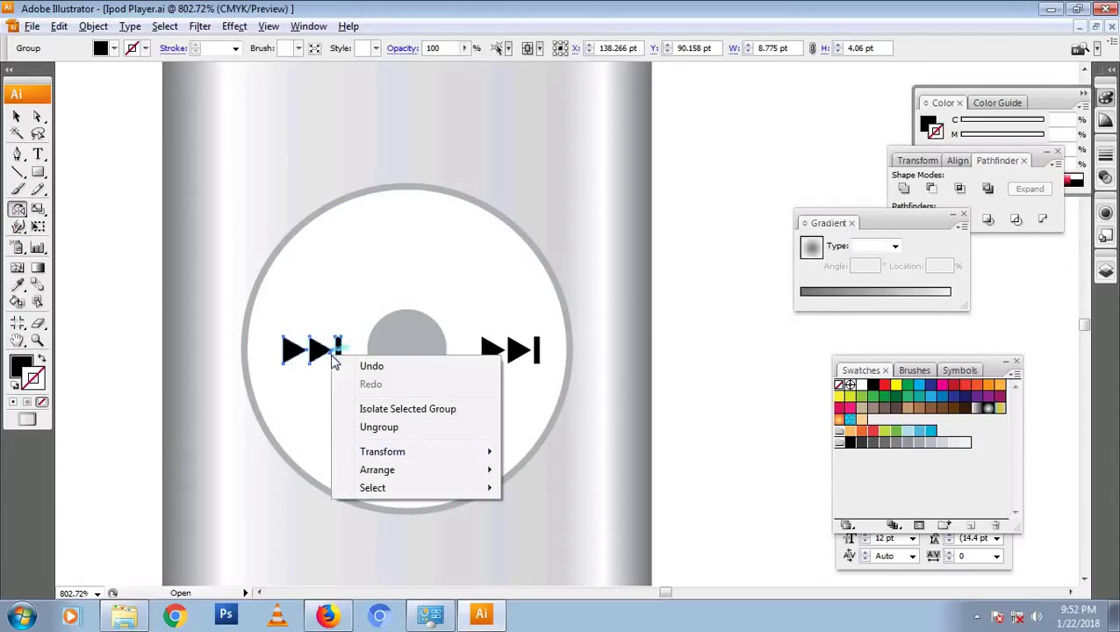
{"action": "left_click", "coordinate": [541, 513]}
{"action": "key", "text": "Return"}
Copy the forward arrows below the centre button, ungroup, and delete the bar, leaving a play triangle
{"action": "key", "text": "v"}
{"action": "left_click", "coordinate": [599, 504]}
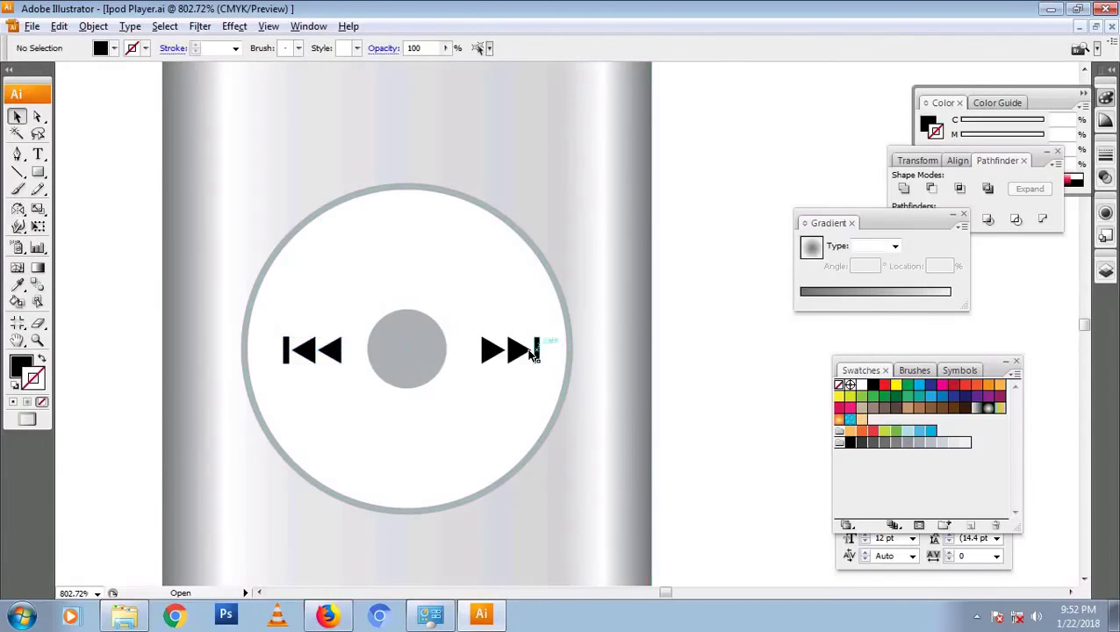
{"action": "left_click_drag", "start_coordinate": [533, 350], "coordinate": [437, 457]}
{"action": "right_click", "coordinate": [437, 457]}
{"action": "left_click", "coordinate": [473, 518]}
{"action": "left_click", "coordinate": [718, 476]}
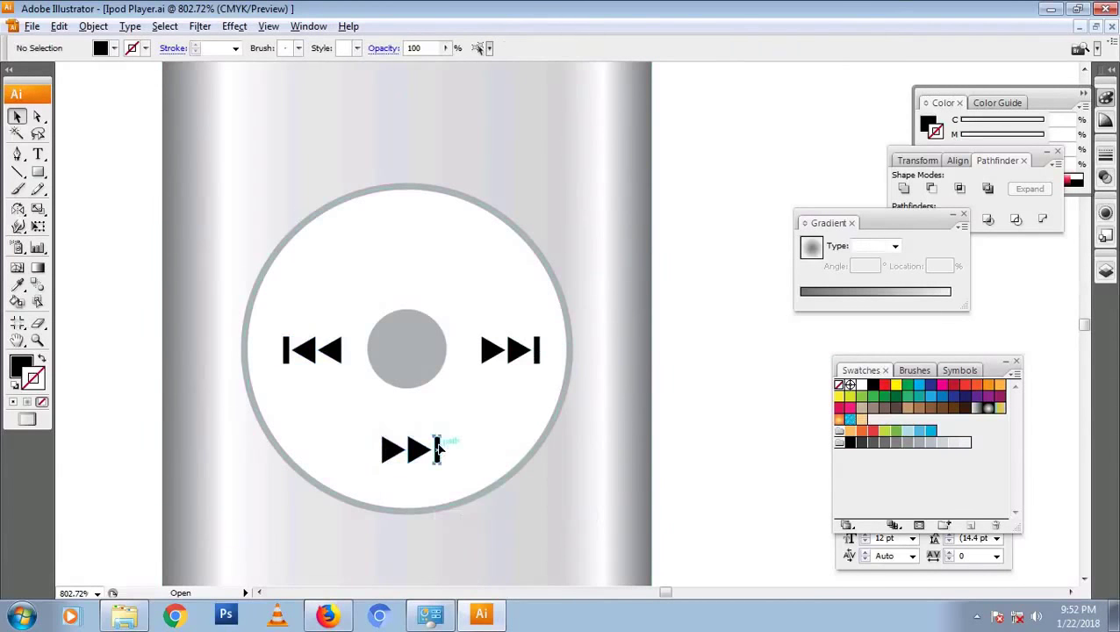
{"action": "left_click", "coordinate": [436, 449]}
{"action": "key", "text": "Delete"}
{"action": "left_click", "coordinate": [398, 451]}
{"action": "left_click", "coordinate": [412, 261], "text": "shift"}
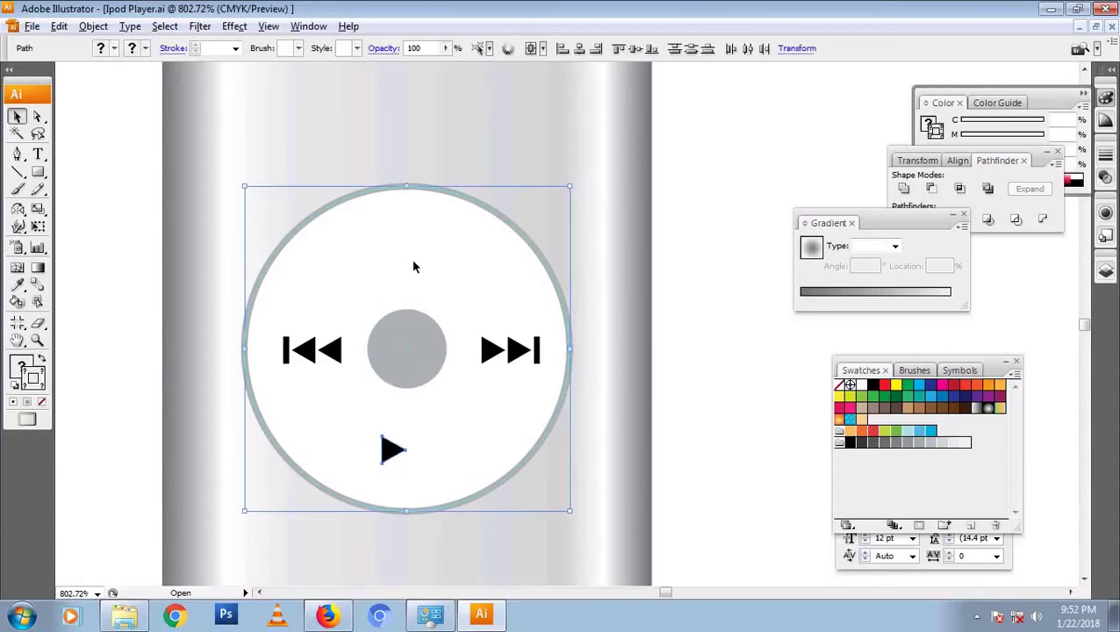
Centre the play triangle on the wheel and apply the body's silver gradient to the centre button
{"action": "left_click", "coordinate": [576, 47]}
{"action": "left_click", "coordinate": [717, 439]}
{"action": "left_click", "coordinate": [394, 343]}
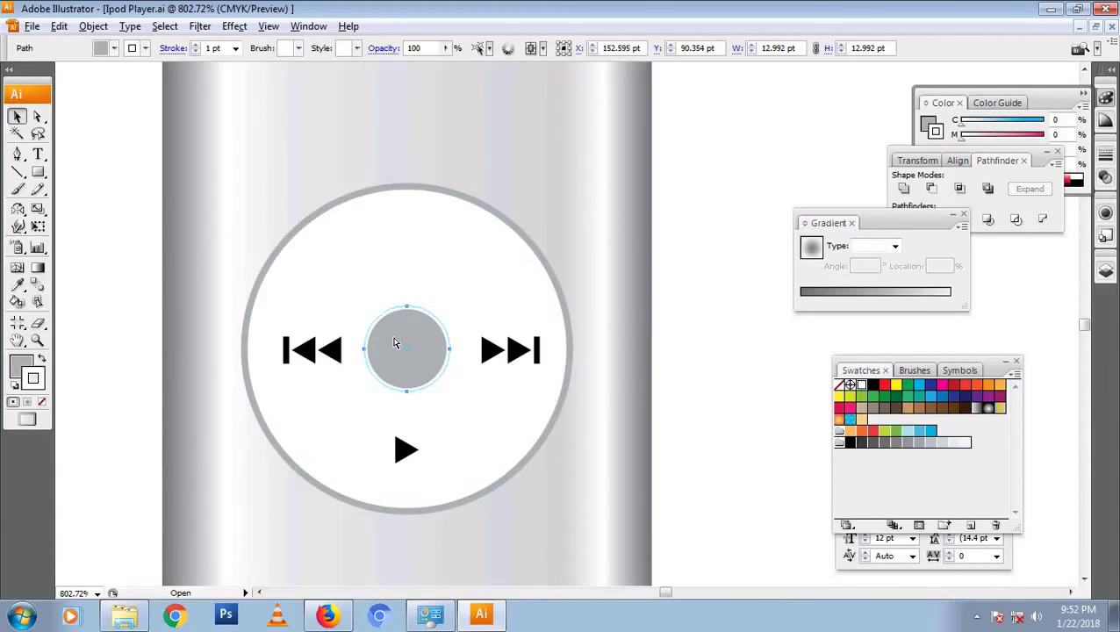
{"action": "key", "text": "alt+Tab"}
{"action": "key", "text": "alt+Tab"}
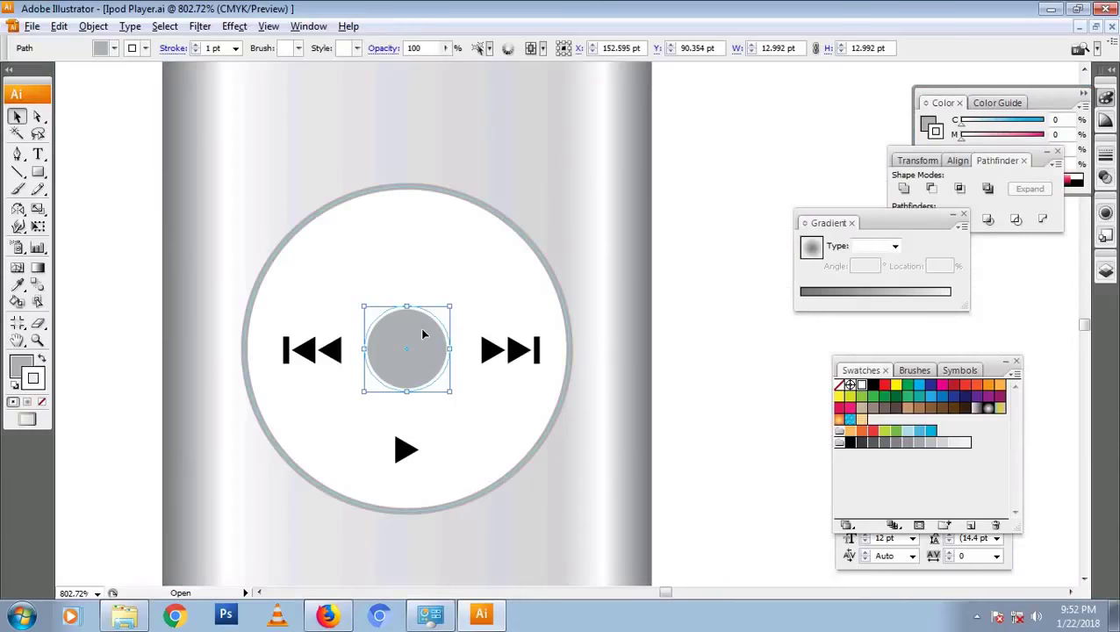
{"action": "key", "text": "i"}
{"action": "left_click", "coordinate": [606, 226]}
{"action": "key", "text": "v"}
{"action": "left_click", "coordinate": [744, 392]}
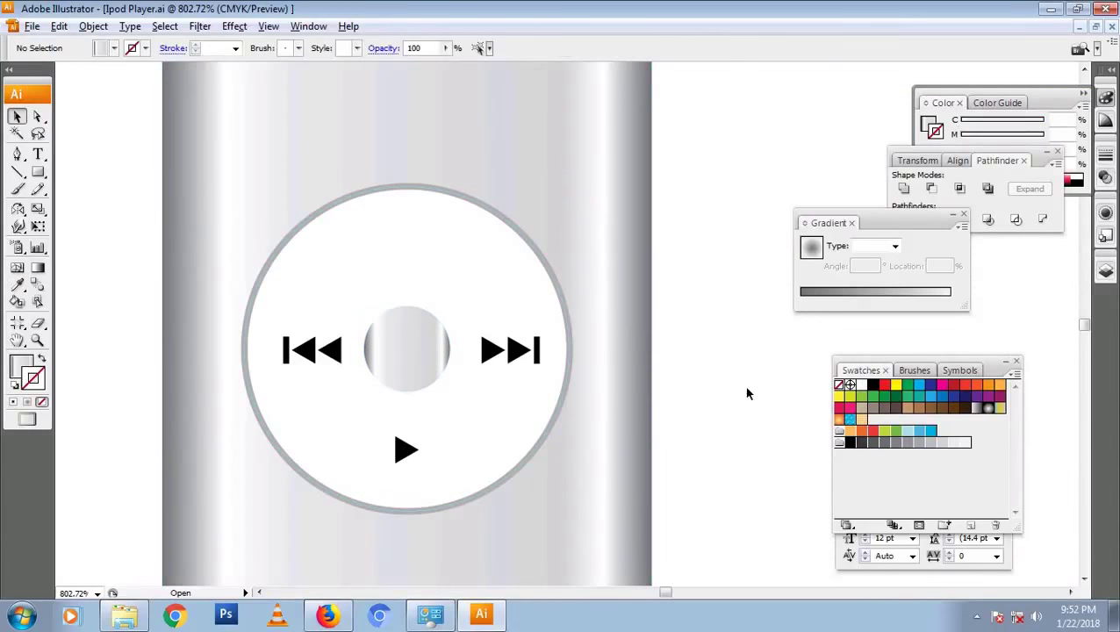
{"action": "left_click", "coordinate": [425, 342]}
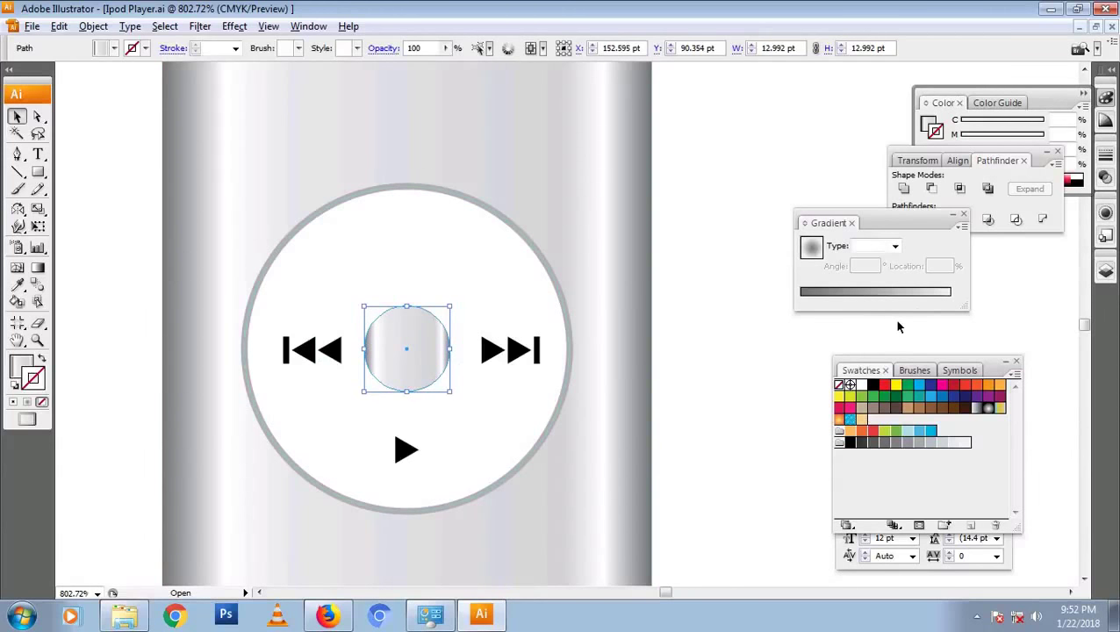
Merge one gradient stop and add a new one to rework the button's shading
{"action": "mouse_move", "coordinate": [924, 302]}
{"action": "left_mouse_down"}
{"action": "mouse_move", "coordinate": [936, 303]}
{"action": "mouse_move", "coordinate": [843, 305]}
{"action": "mouse_move", "coordinate": [892, 302]}
{"action": "mouse_move", "coordinate": [864, 305]}
{"action": "left_mouse_up"}
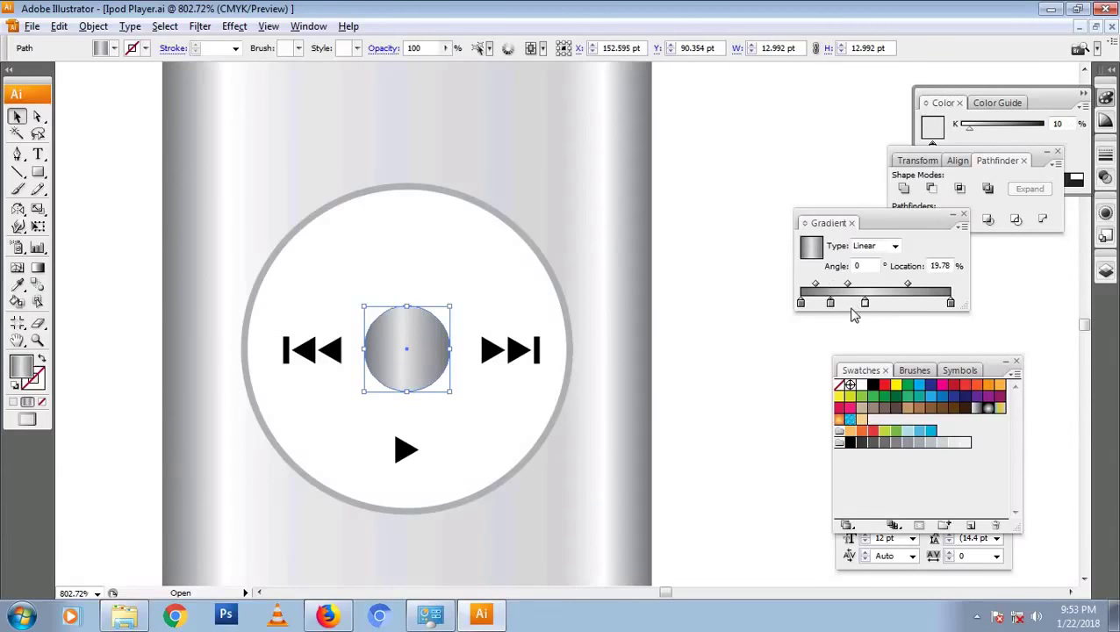
{"action": "left_click", "coordinate": [912, 305]}
{"action": "left_click", "coordinate": [765, 408]}
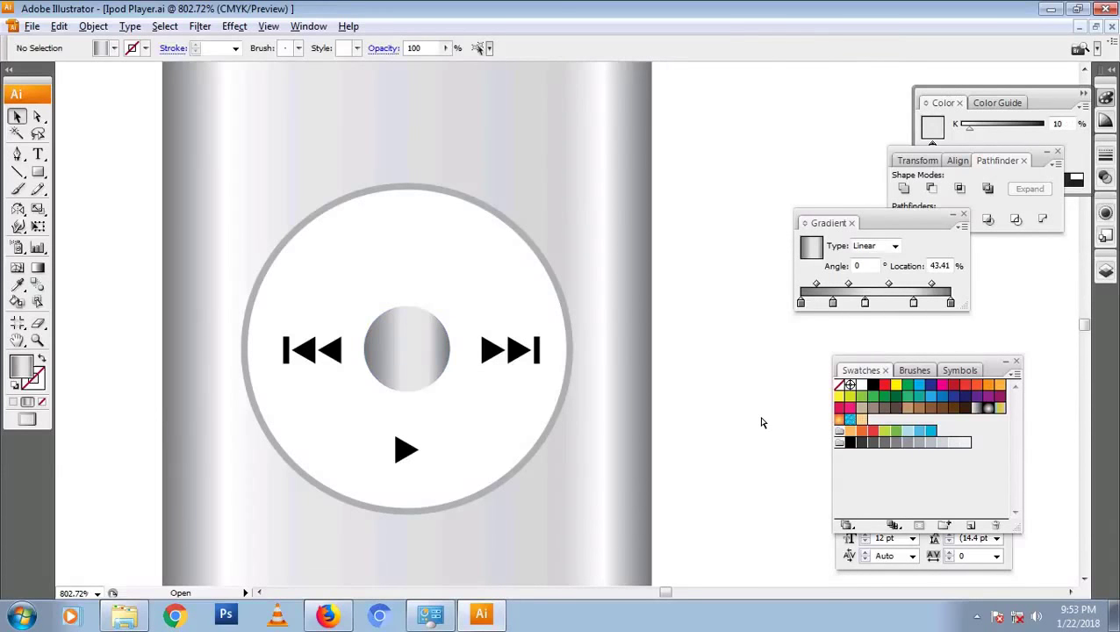
{"action": "key", "text": "ctrl+0"}
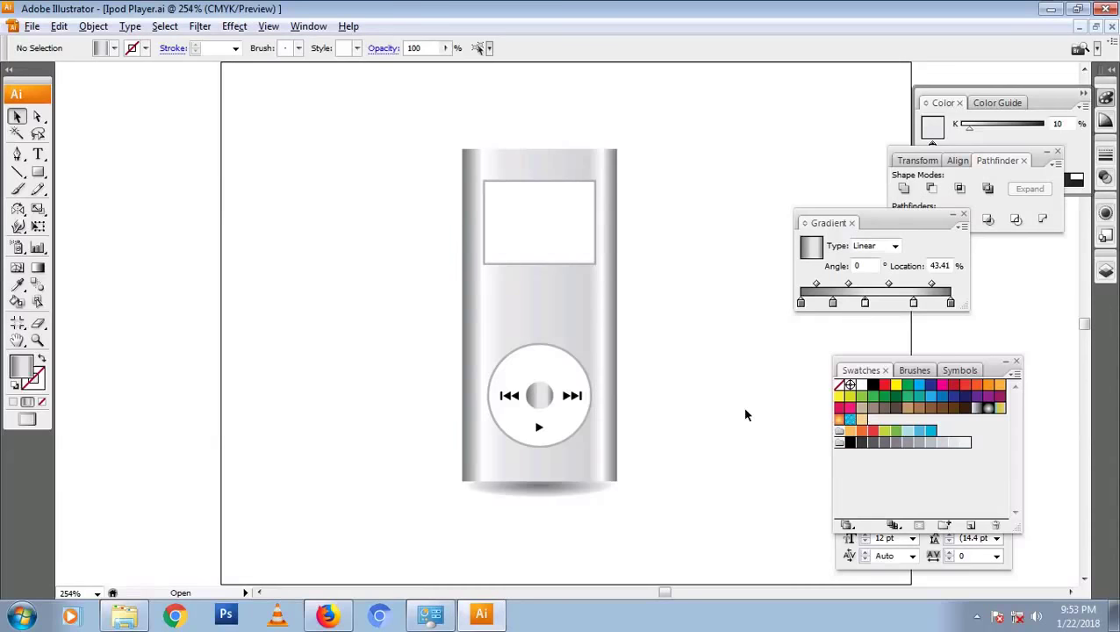
Adjust the body gradient's right-edge stop and move its dark left stop to 0%
{"action": "key", "text": "Tab"}
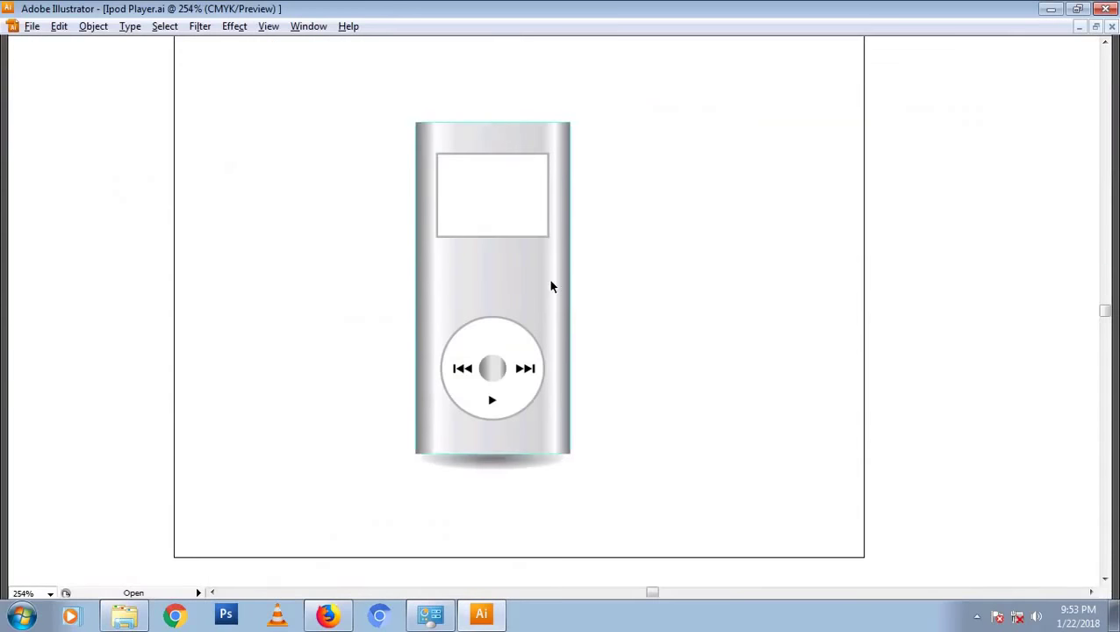
{"action": "key", "text": "Tab"}
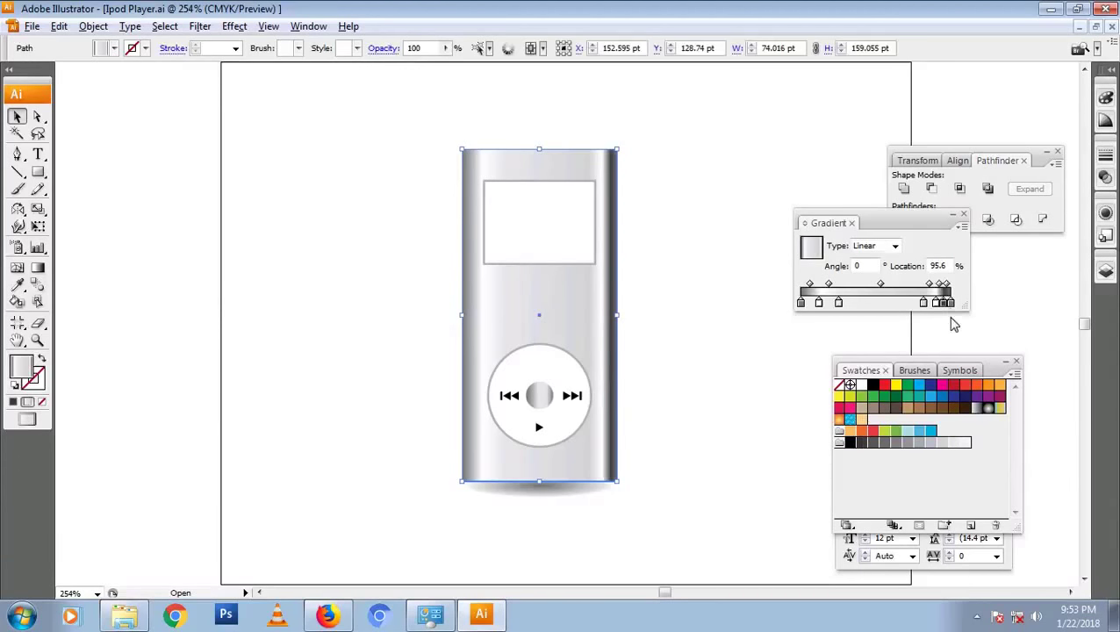
{"action": "left_click_drag", "start_coordinate": [948, 311], "coordinate": [967, 309]}
{"action": "left_click_drag", "start_coordinate": [807, 303], "coordinate": [800, 302]}
{"action": "left_click", "coordinate": [691, 274]}
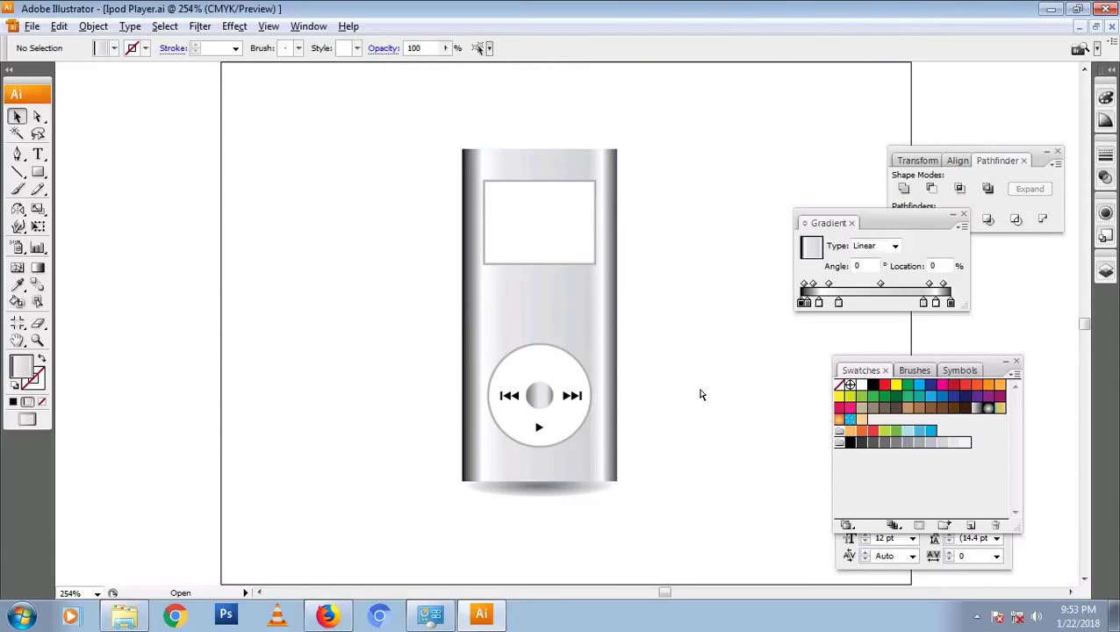
Nudge the shadow ellipse under the player slightly with the arrow key
{"action": "left_click", "coordinate": [571, 497]}
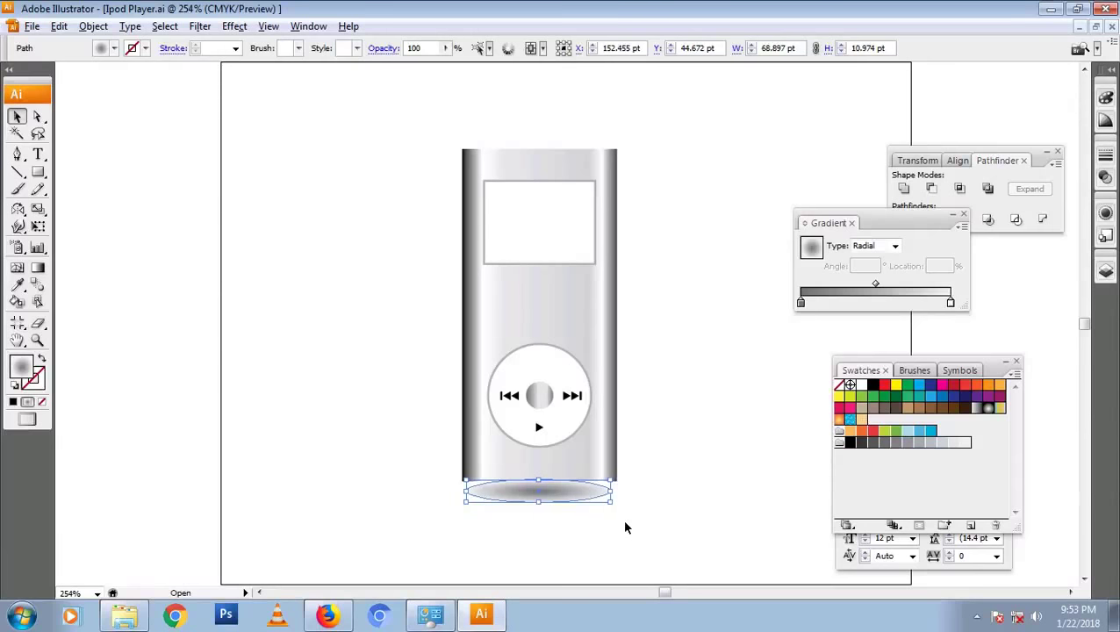
{"action": "key", "text": "Down"}
{"action": "key", "text": "Down"}
{"action": "left_click", "coordinate": [667, 367]}
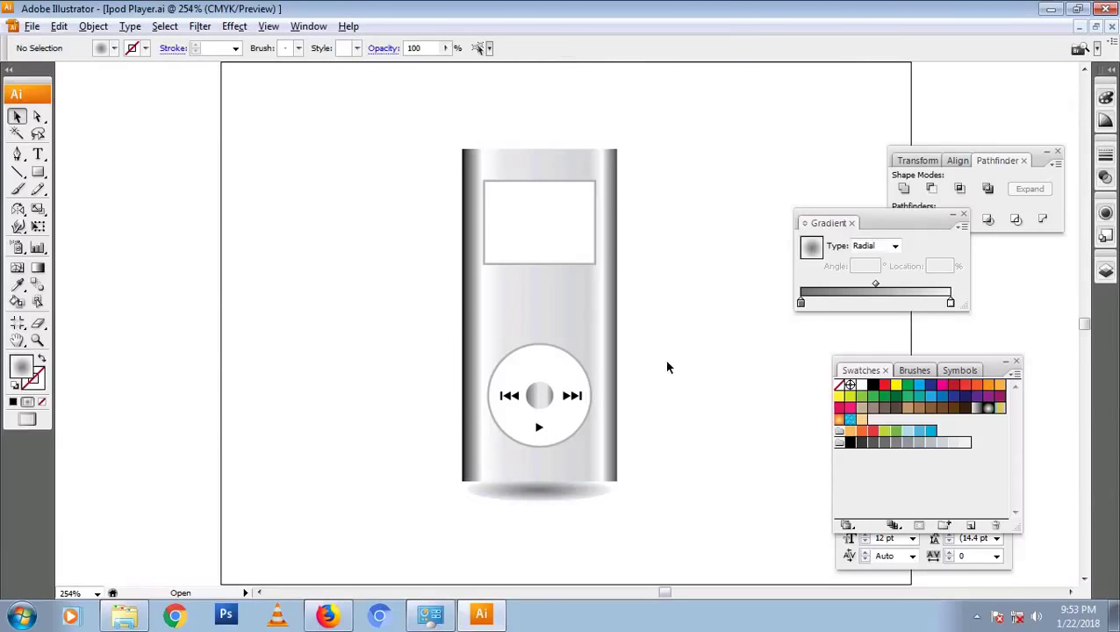
{"action": "left_click", "coordinate": [544, 225]}
{"action": "left_click", "coordinate": [698, 239]}
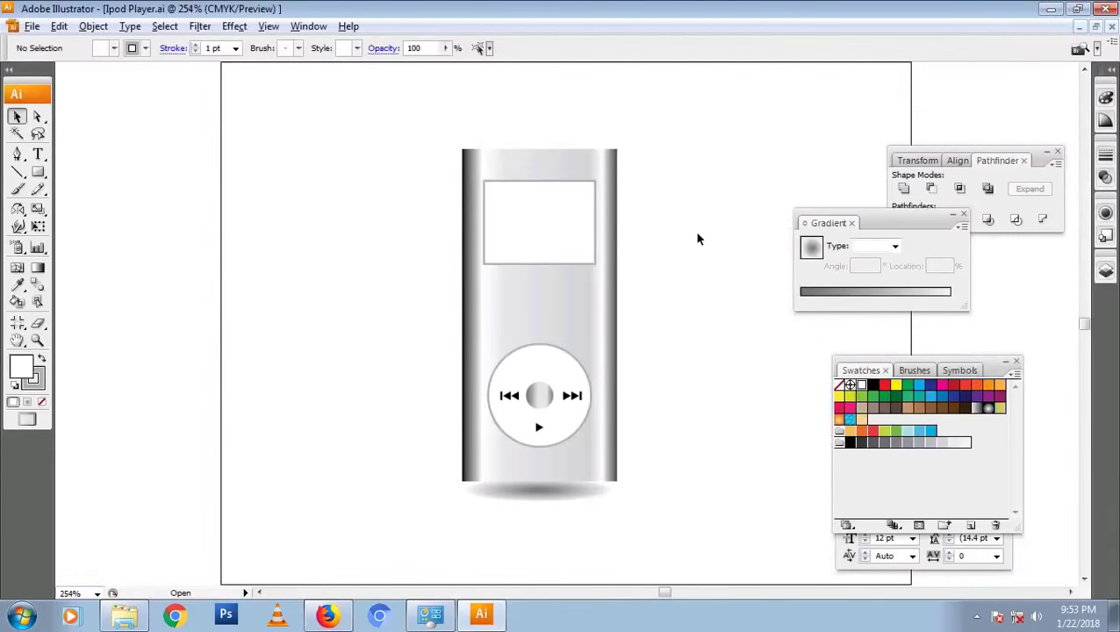
Draw a thin band across the upper screen, filled with the body's gradient and spanning its full width
{"action": "key", "text": "z"}
{"action": "left_click_drag", "start_coordinate": [683, 319], "coordinate": [469, 130]}
{"action": "key", "text": "m"}
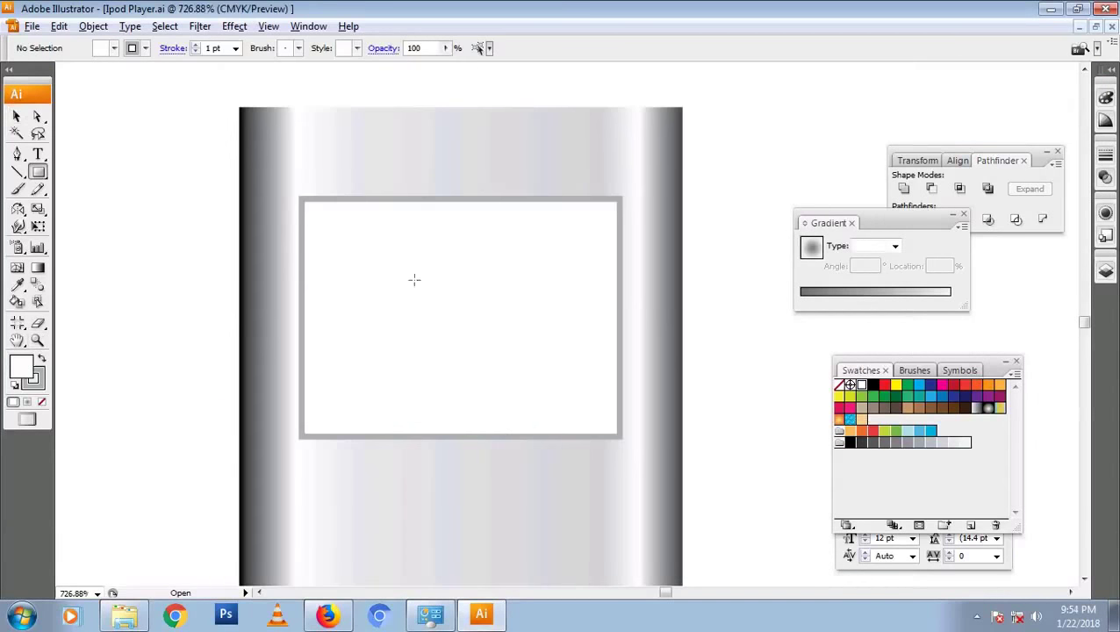
{"action": "left_click_drag", "start_coordinate": [301, 238], "coordinate": [616, 276]}
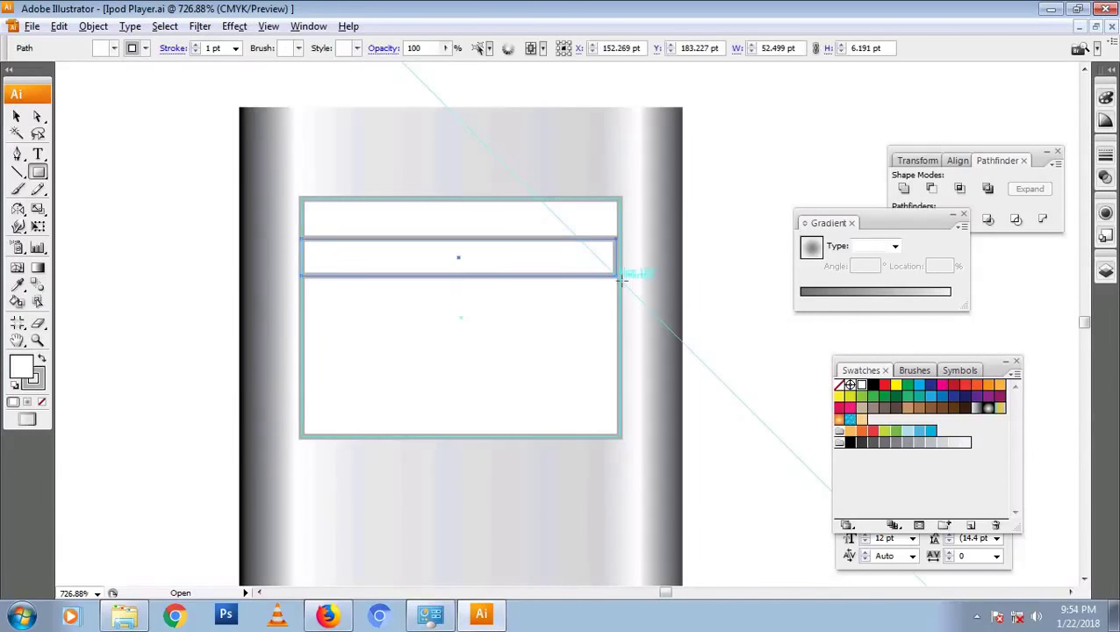
{"action": "left_click", "coordinate": [39, 379]}
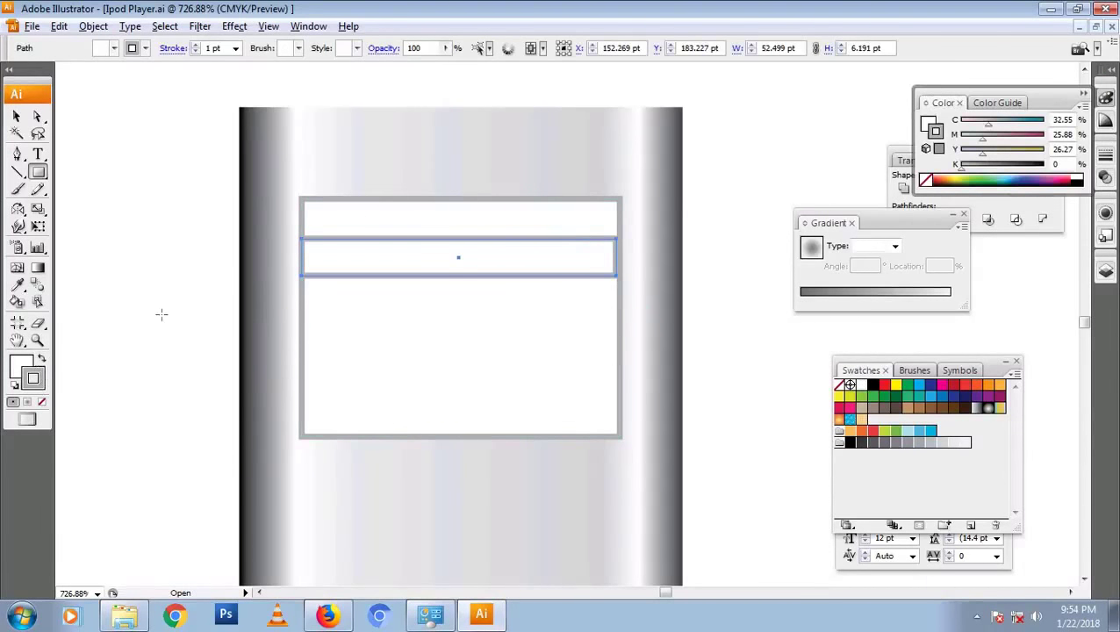
{"action": "key", "text": "i"}
{"action": "left_click", "coordinate": [295, 172]}
{"action": "key", "text": "v"}
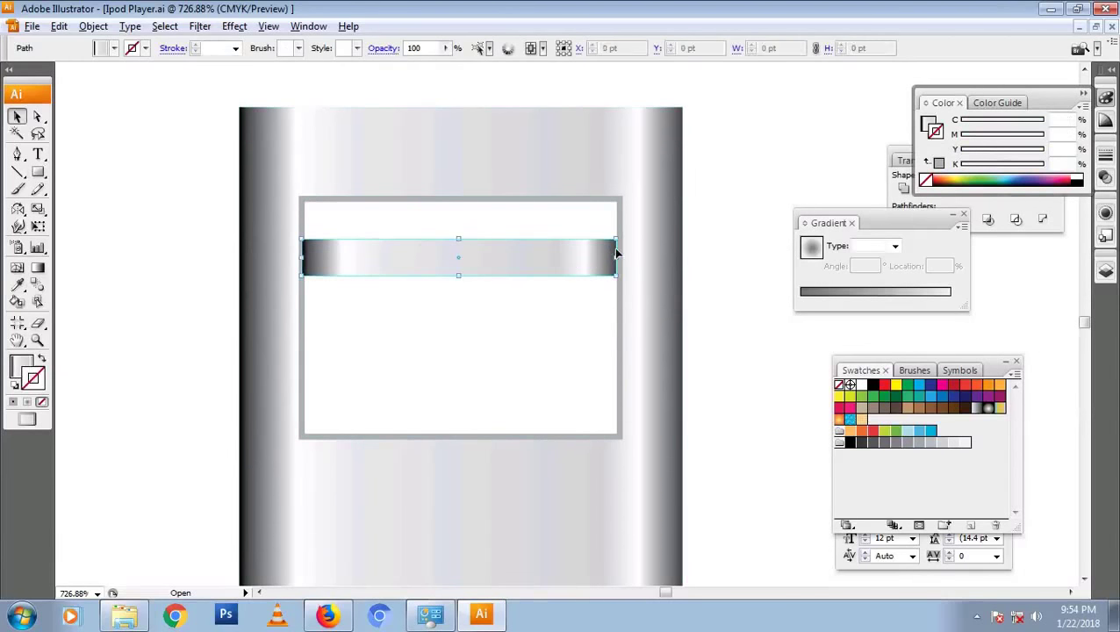
{"action": "left_click_drag", "start_coordinate": [616, 252], "coordinate": [620, 252]}
{"action": "left_click", "coordinate": [383, 228]}
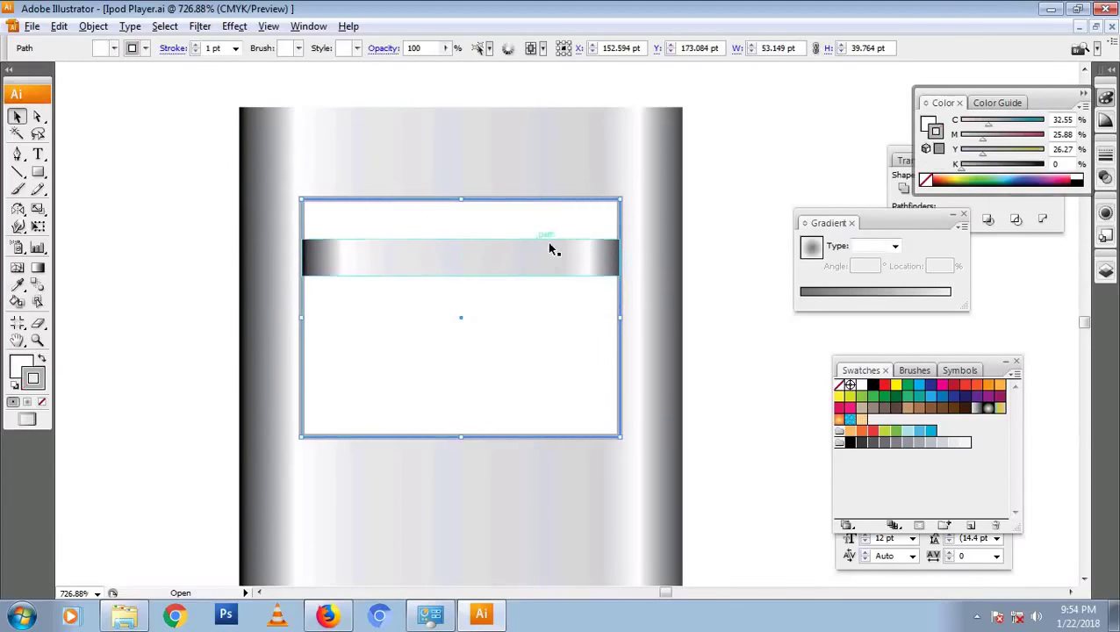
{"action": "left_click", "coordinate": [549, 249]}
Keep the band's gradient linear and set its angle to 90°
{"action": "left_click", "coordinate": [888, 293]}
{"action": "left_click", "coordinate": [894, 245]}
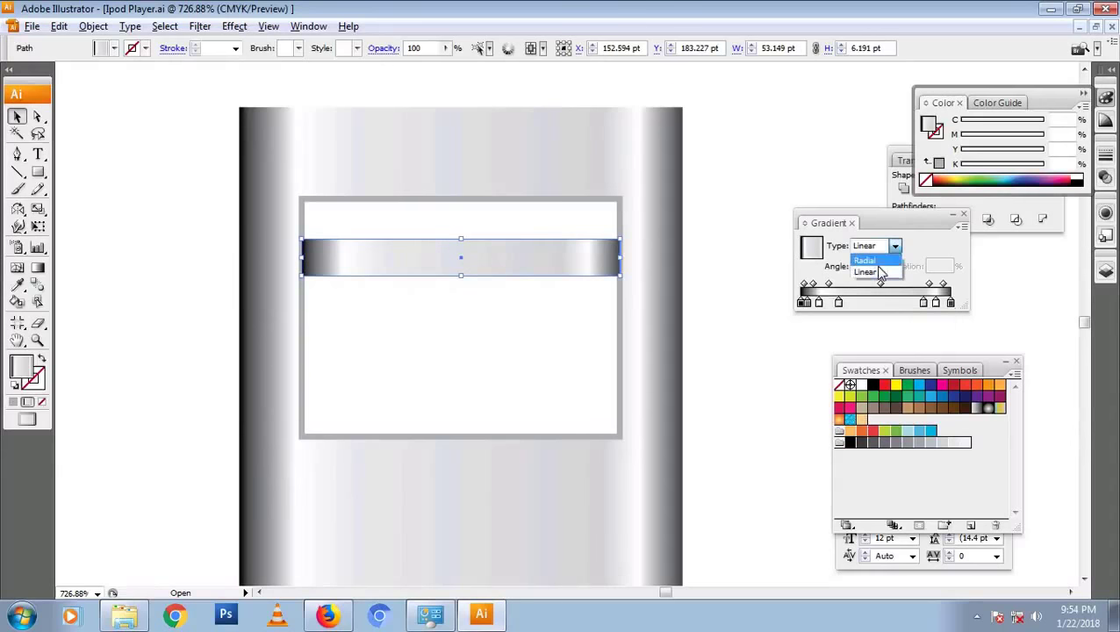
{"action": "left_click", "coordinate": [882, 275]}
{"action": "key", "text": "ctrl+z"}
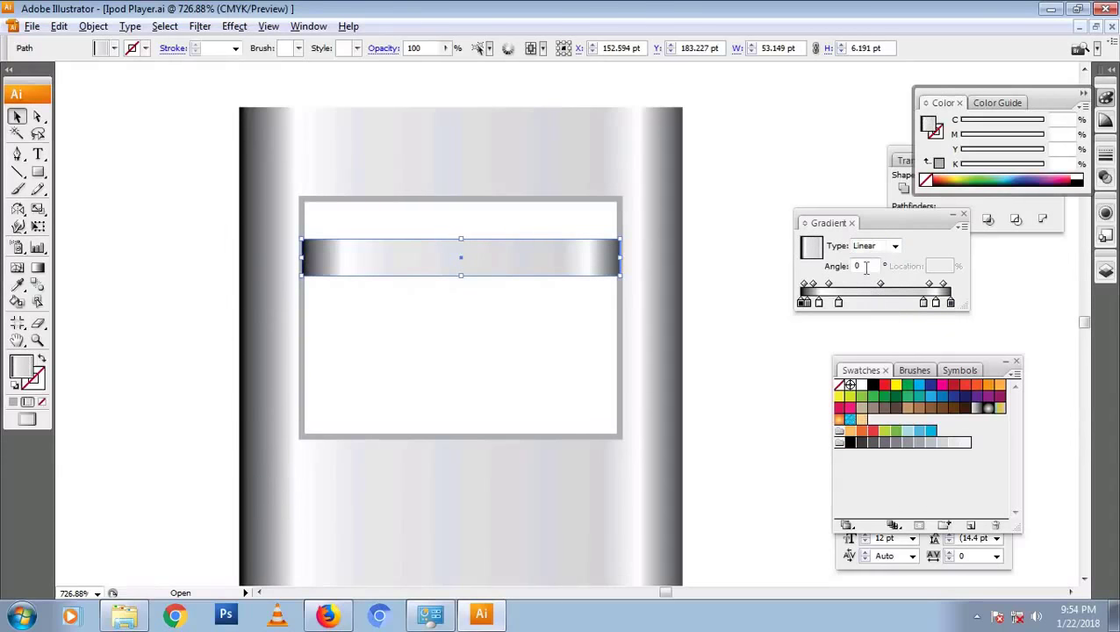
{"action": "type", "text": "90"}
{"action": "key", "text": "Return"}
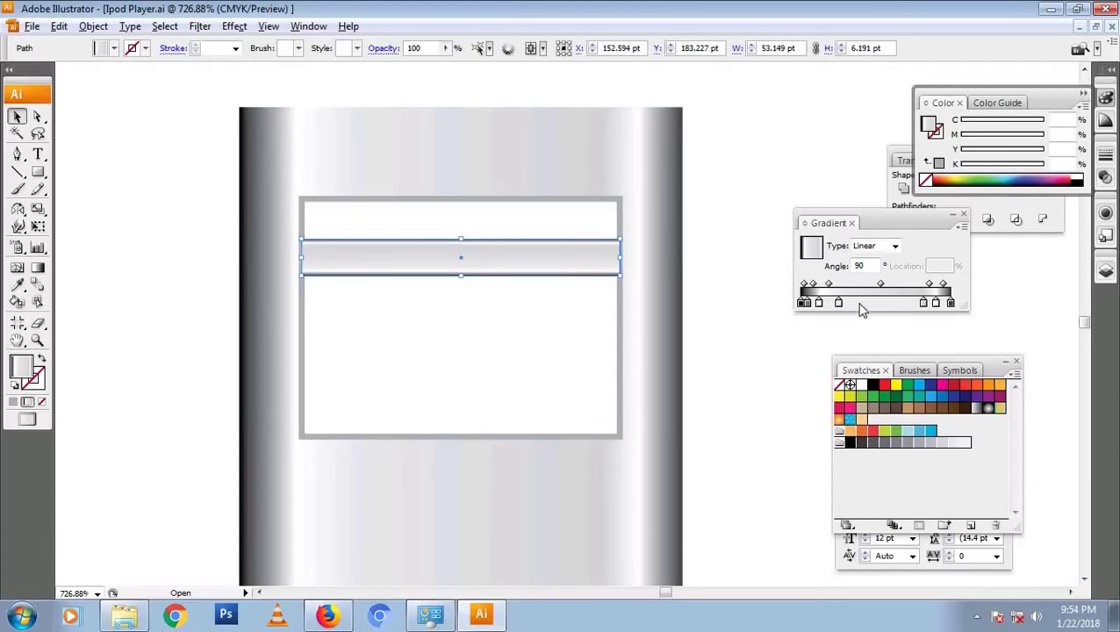
Remove extra gradient stops and colour the band from deep blue to light cyan-blue
{"action": "mouse_move", "coordinate": [838, 302]}
{"action": "left_mouse_down"}
{"action": "mouse_move", "coordinate": [834, 326]}
{"action": "mouse_move", "coordinate": [825, 320]}
{"action": "left_mouse_up"}
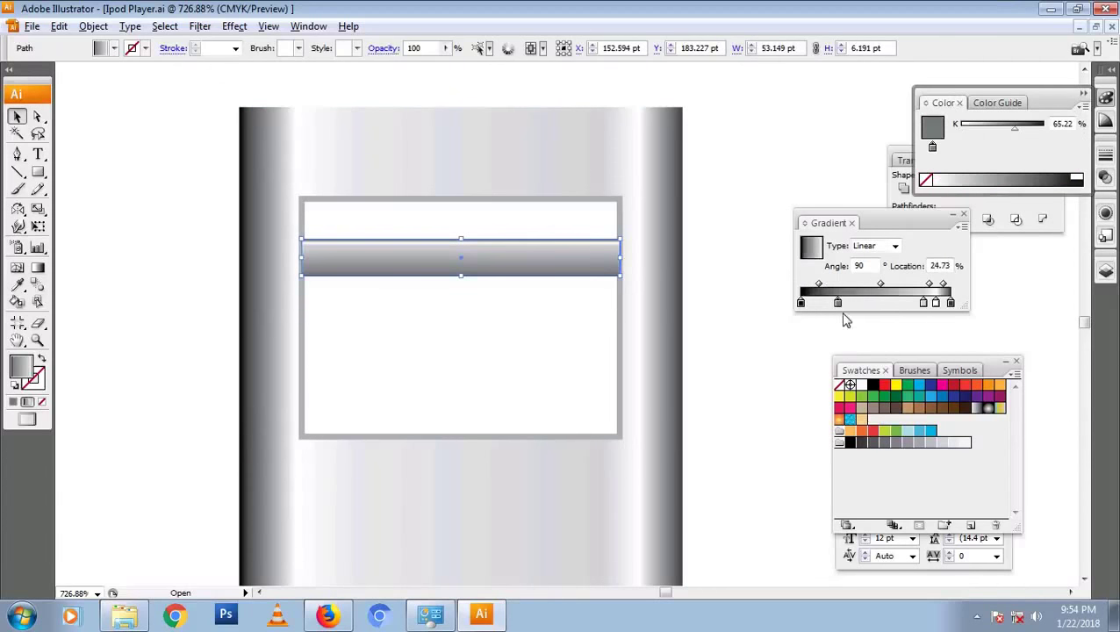
{"action": "left_click_drag", "start_coordinate": [923, 303], "coordinate": [826, 303]}
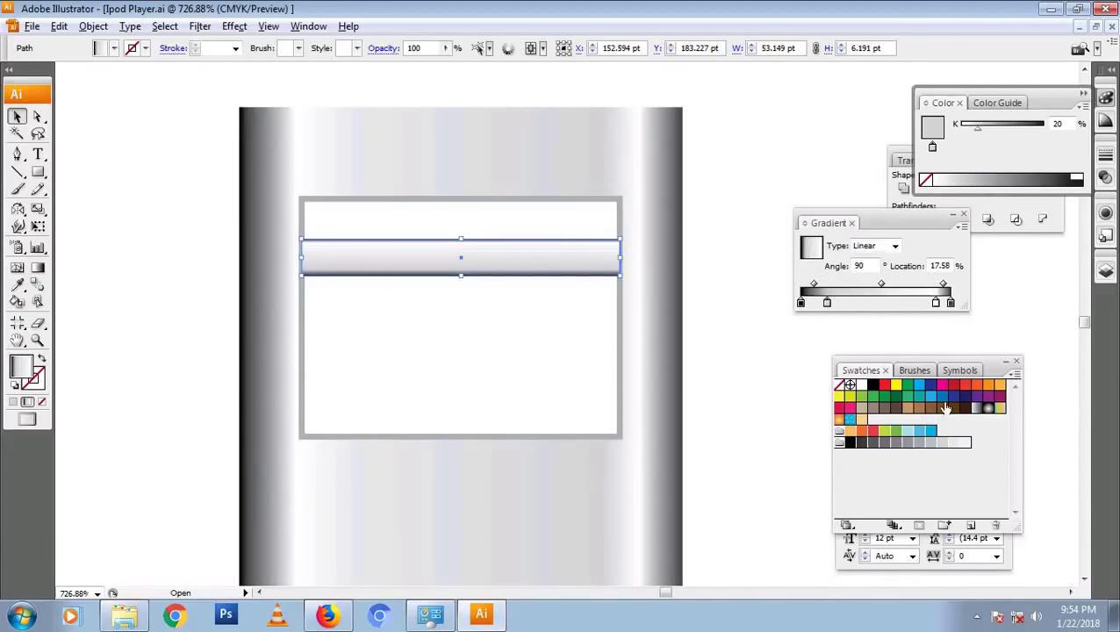
{"action": "left_click_drag", "start_coordinate": [946, 400], "coordinate": [830, 302]}
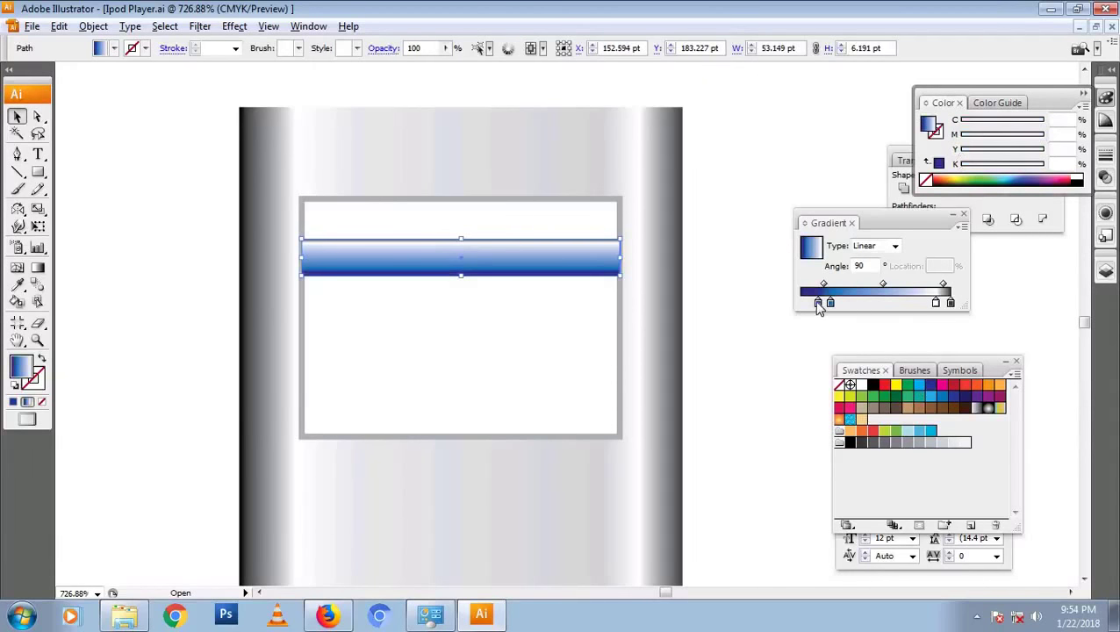
{"action": "left_click", "coordinate": [801, 302]}
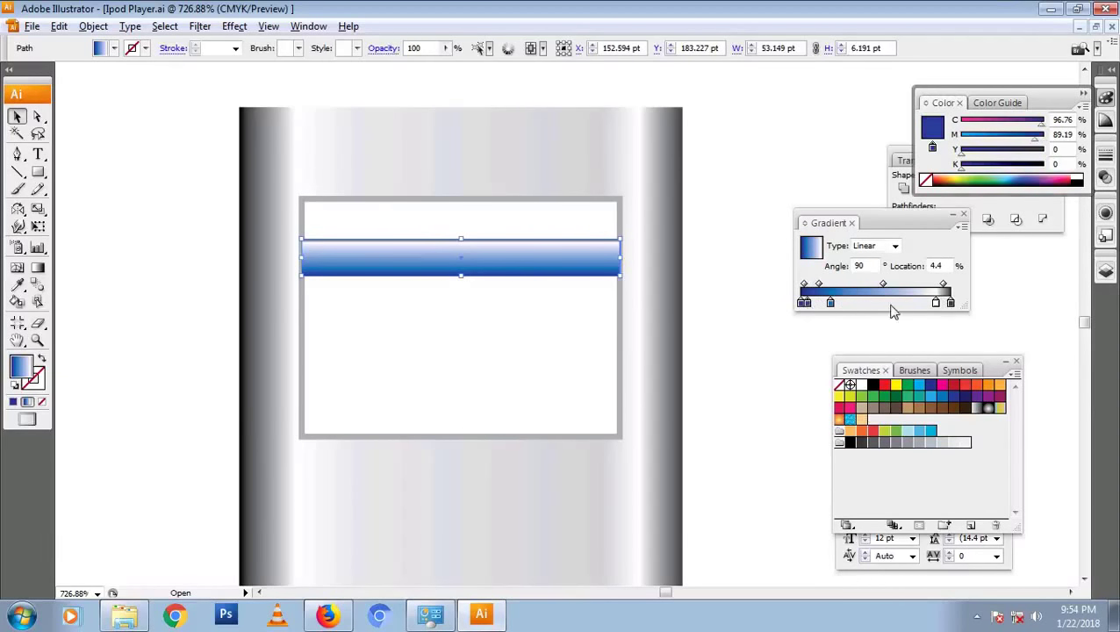
{"action": "left_click_drag", "start_coordinate": [943, 303], "coordinate": [935, 305]}
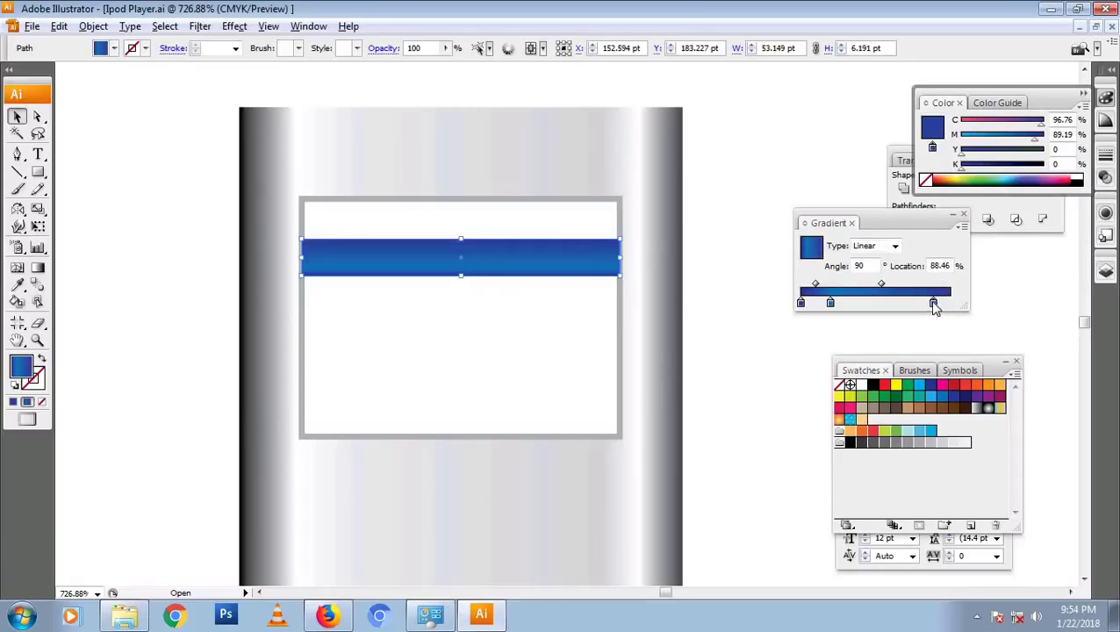
{"action": "left_click", "coordinate": [929, 304]}
{"action": "left_click_drag", "start_coordinate": [996, 141], "coordinate": [980, 143]}
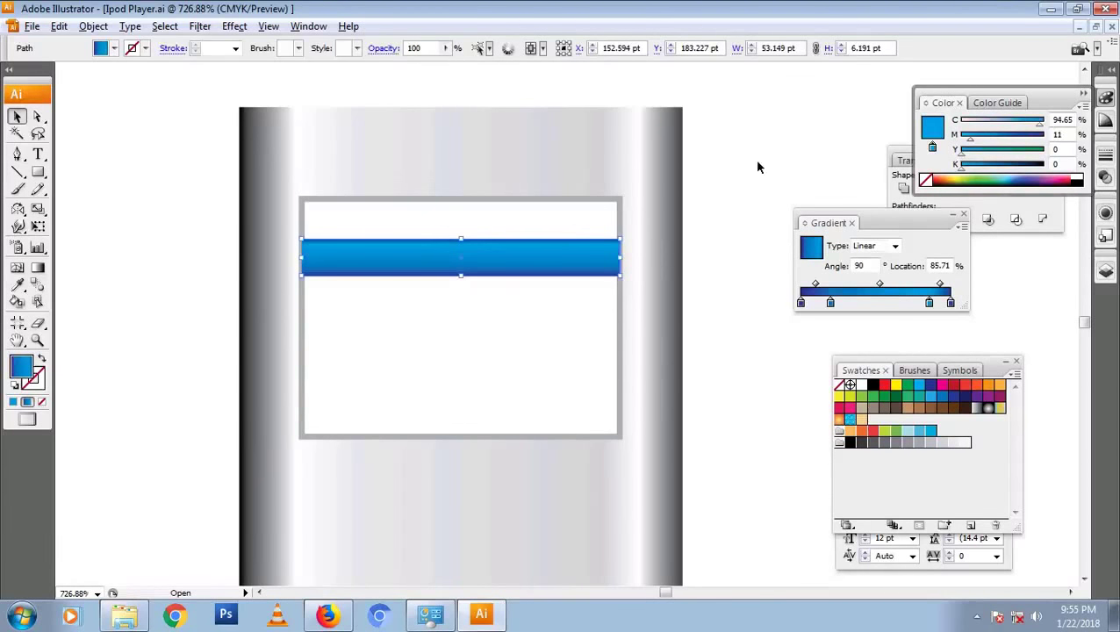
{"action": "left_click", "coordinate": [612, 211]}
Keep the blue band stacked above the screen rectangle and select it
{"action": "key", "text": "ctrl+shift+bracketright"}
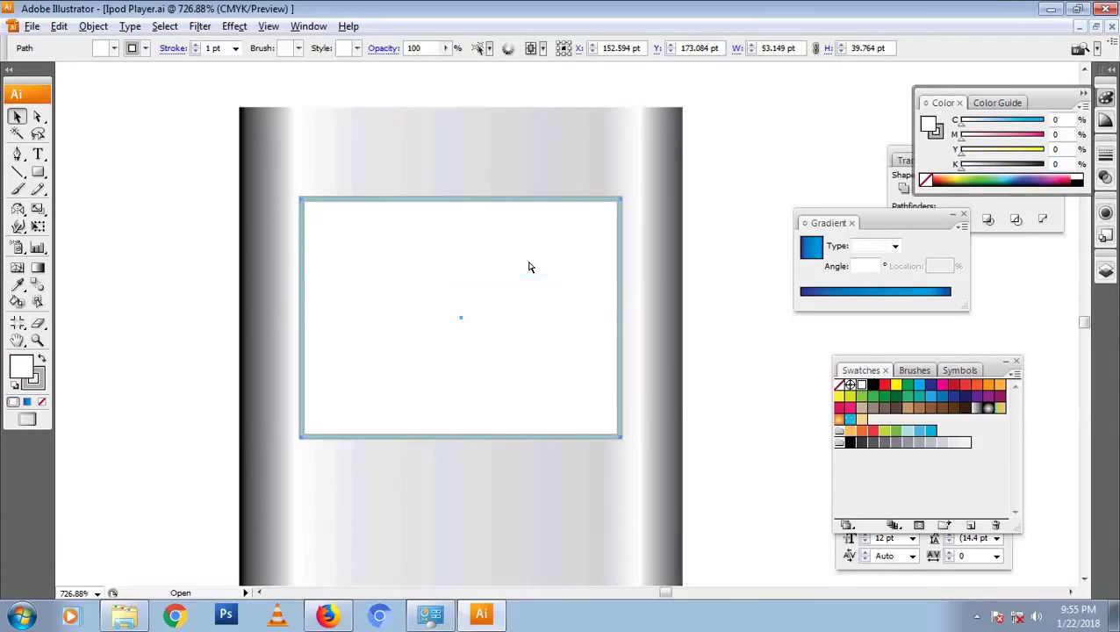
{"action": "key", "text": "ctrl+z"}
{"action": "left_click", "coordinate": [737, 280]}
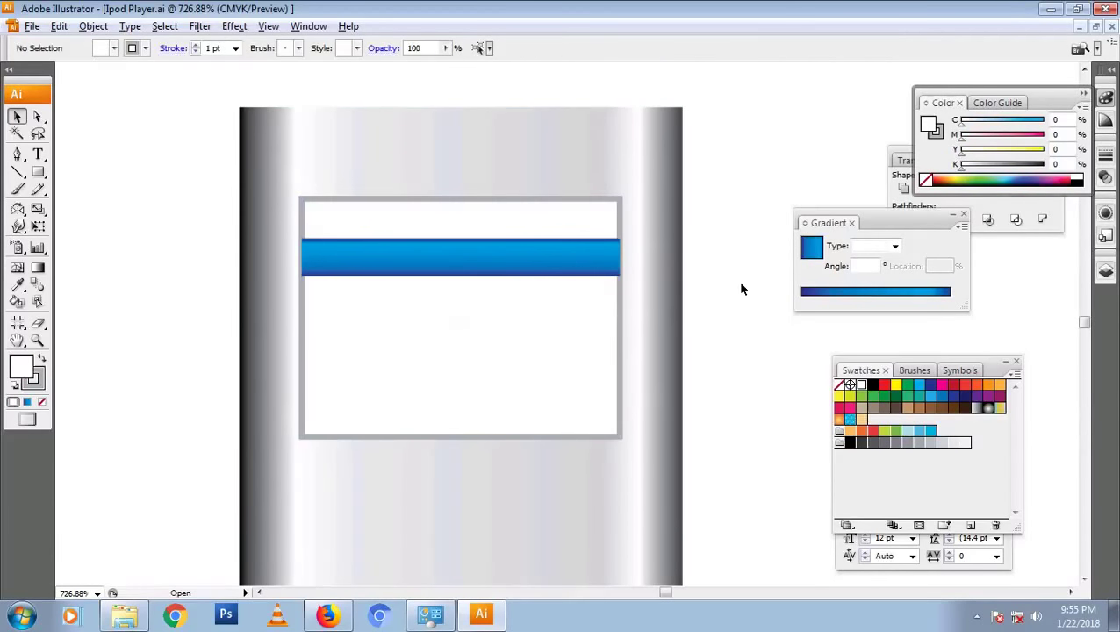
{"action": "left_click", "coordinate": [623, 270]}
Zoom in on the bar's left end, then reframe the view on the player's screen
{"action": "scroll", "coordinate": [654, 292], "scroll_direction": "up", "scroll_amount": 5}
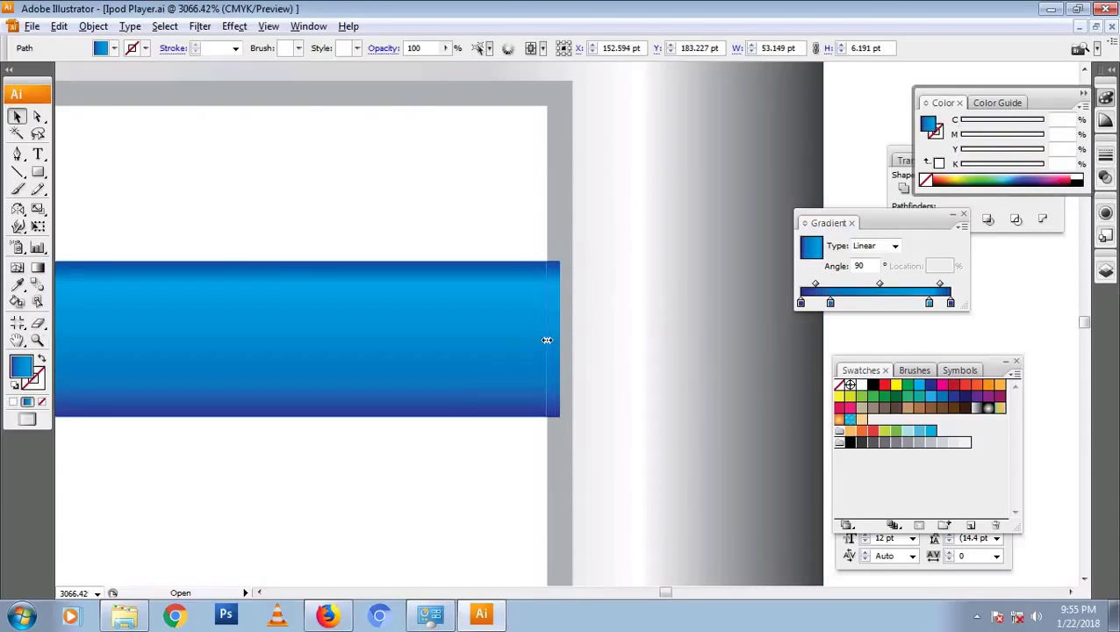
{"action": "key", "text": "ctrl+0"}
{"action": "key", "text": "z"}
{"action": "left_click_drag", "start_coordinate": [450, 168], "coordinate": [677, 268]}
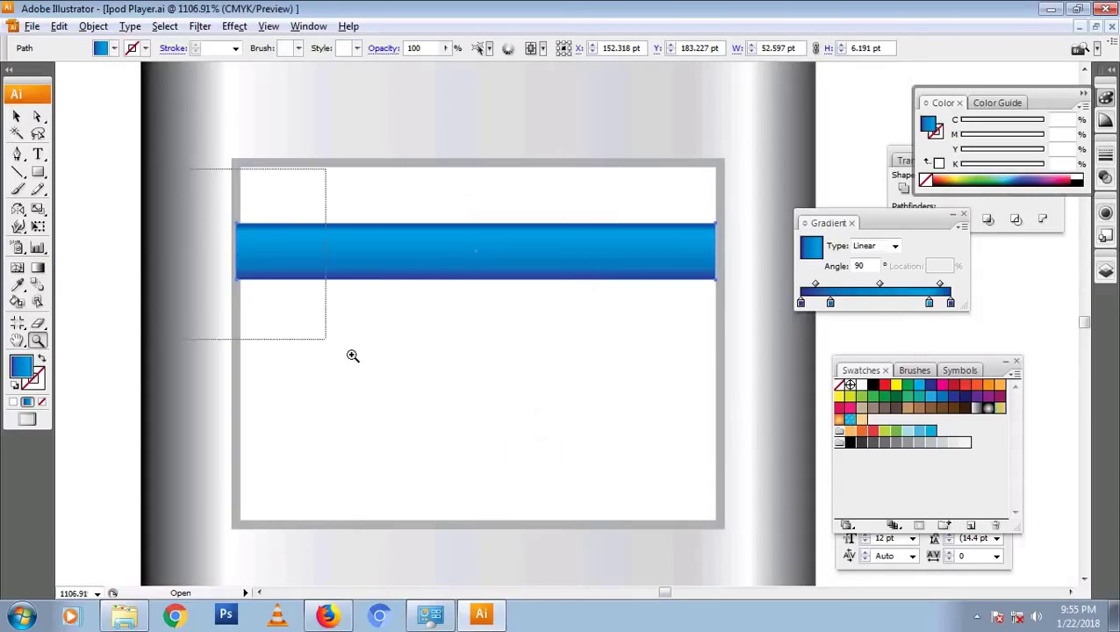
{"action": "left_click_drag", "start_coordinate": [352, 355], "coordinate": [325, 339]}
{"action": "key", "text": "v"}
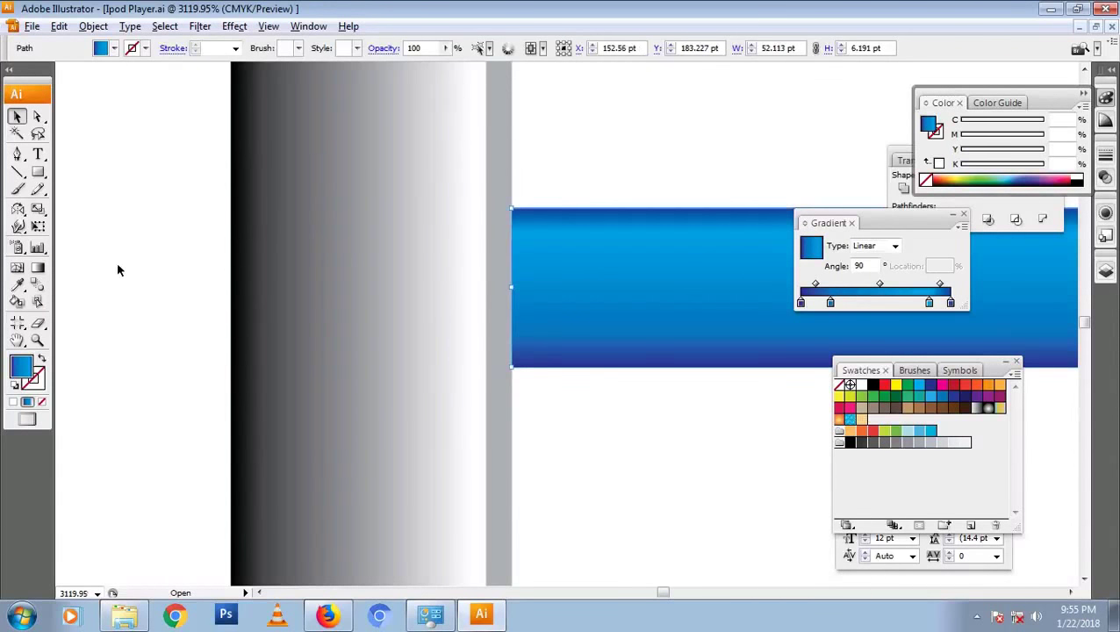
{"action": "left_click", "coordinate": [118, 270]}
{"action": "key", "text": "ctrl+0"}
{"action": "key", "text": "z"}
{"action": "left_click_drag", "start_coordinate": [380, 115], "coordinate": [721, 333]}
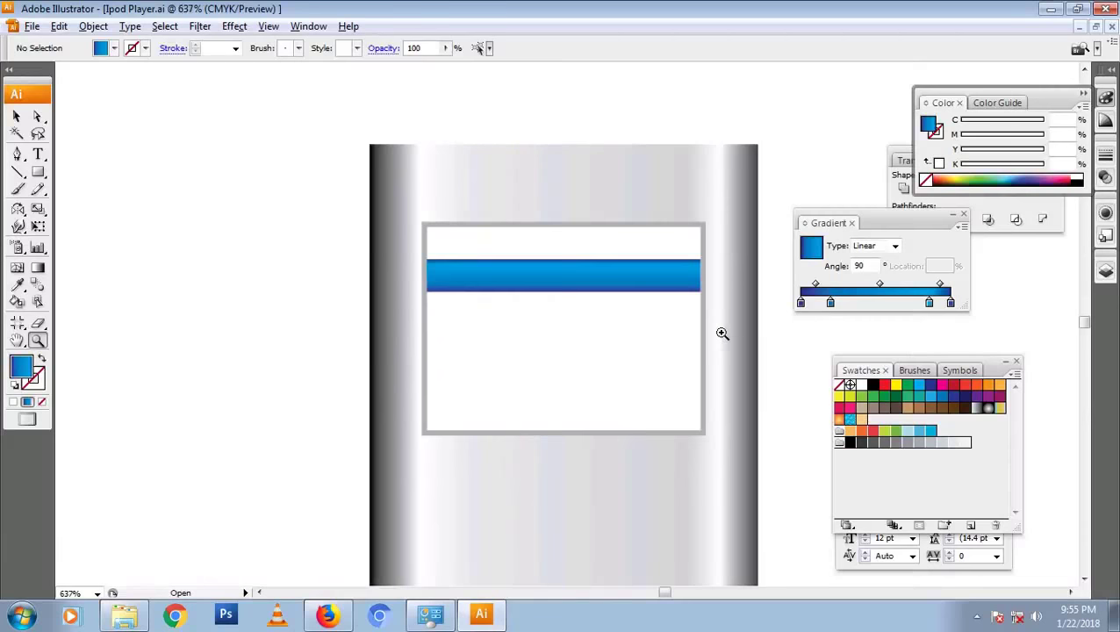
Duplicate the blue bar and shrink the copy into a short thin battery body
{"action": "key", "text": "v"}
{"action": "left_click_drag", "start_coordinate": [653, 272], "coordinate": [708, 255]}
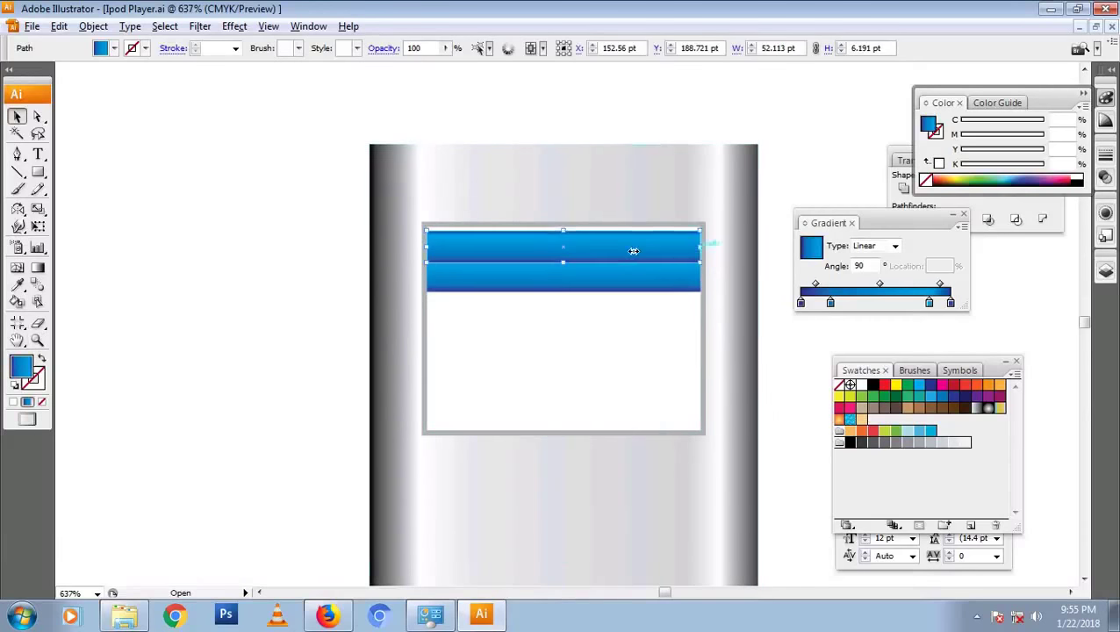
{"action": "left_click_drag", "start_coordinate": [471, 247], "coordinate": [471, 252]}
{"action": "left_click", "coordinate": [266, 241]}
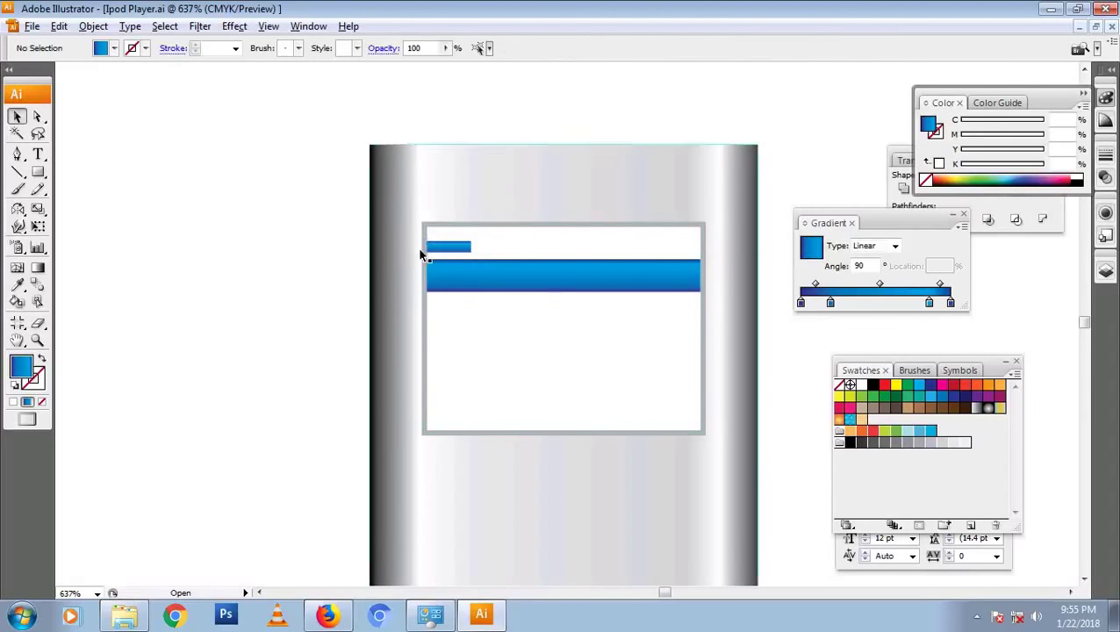
{"action": "key", "text": "ctrl+z"}
{"action": "left_click_drag", "start_coordinate": [491, 175], "coordinate": [790, 324]}
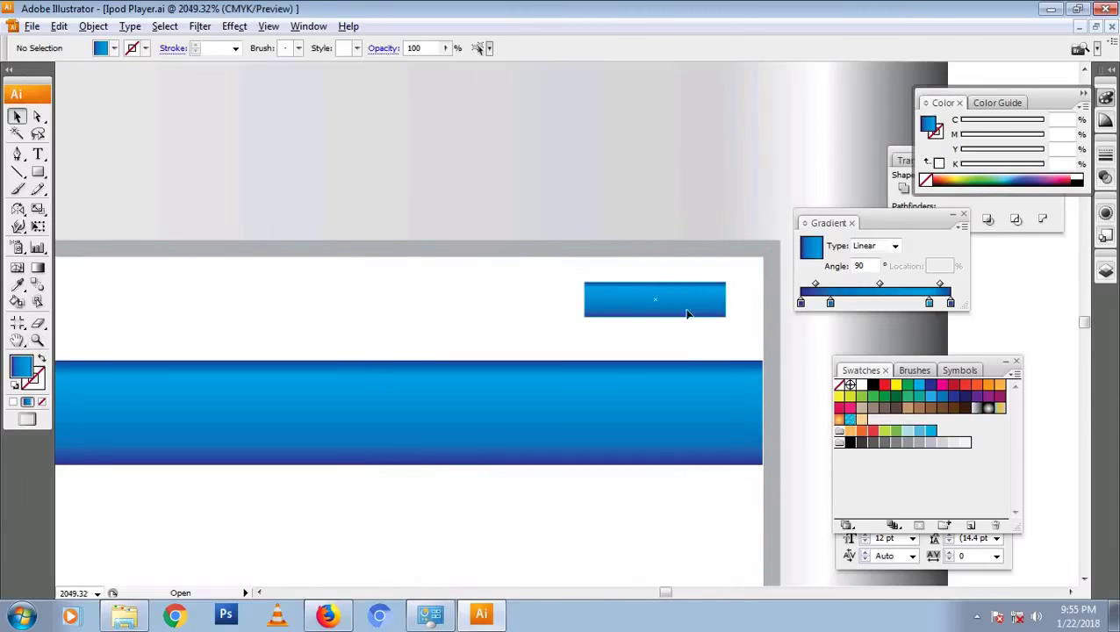
{"action": "left_click", "coordinate": [683, 307]}
Add a slim nub to the battery and line the body up against it
{"action": "mouse_move", "coordinate": [662, 339]}
{"action": "left_mouse_down"}
{"action": "mouse_move", "coordinate": [670, 312]}
{"action": "mouse_move", "coordinate": [692, 300]}
{"action": "mouse_move", "coordinate": [763, 307]}
{"action": "mouse_move", "coordinate": [640, 314]}
{"action": "left_mouse_up"}
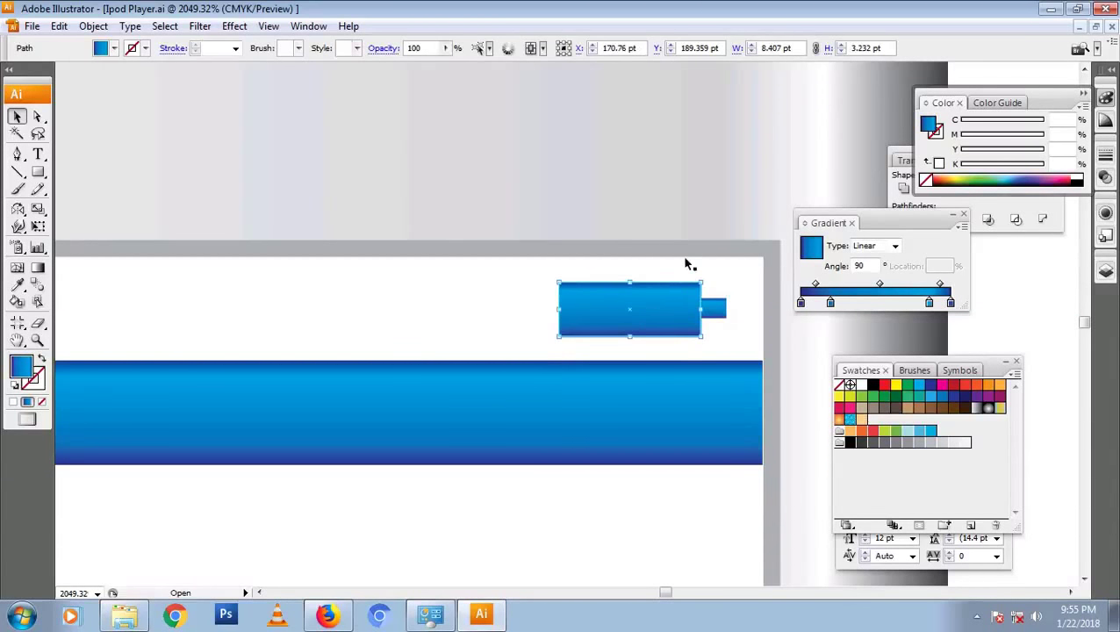
{"action": "left_click_drag", "start_coordinate": [674, 308], "coordinate": [708, 308]}
{"action": "left_click", "coordinate": [613, 299]}
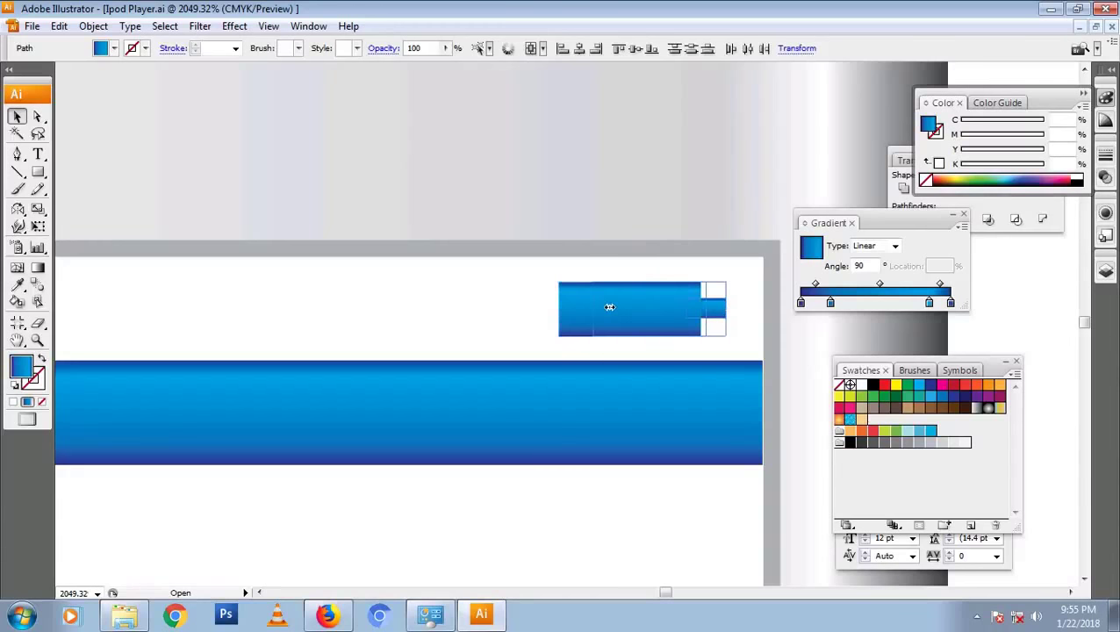
{"action": "left_click_drag", "start_coordinate": [608, 305], "coordinate": [697, 312]}
Type the title 'Mpod' beside the player, initially in Modern No. 20
{"action": "key", "text": "ctrl+0"}
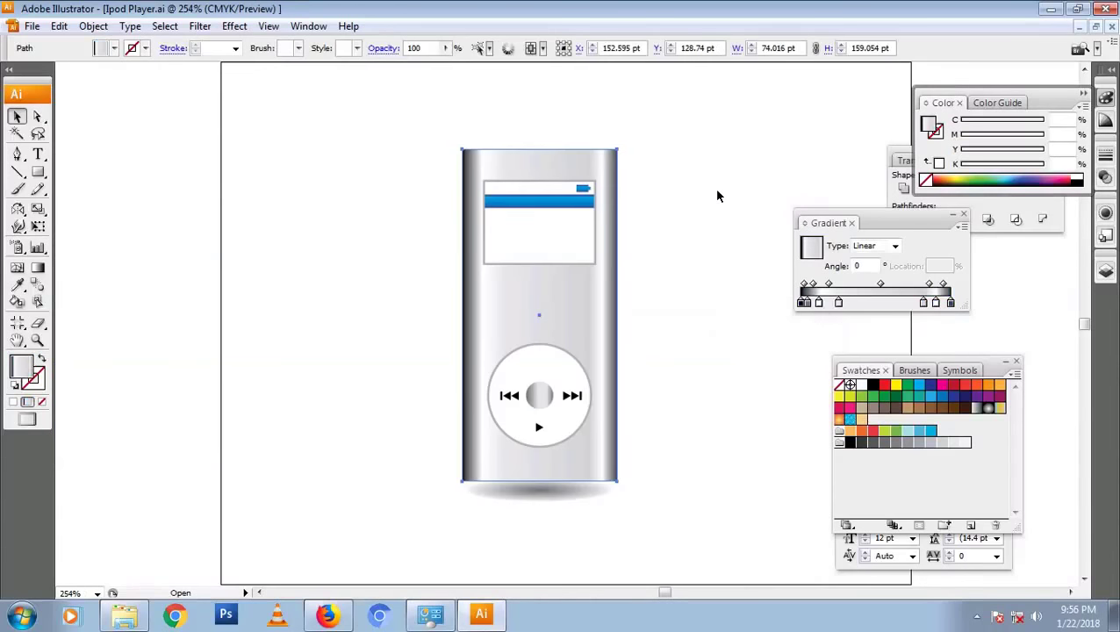
{"action": "left_click", "coordinate": [714, 187]}
{"action": "key", "text": "alt+Tab"}
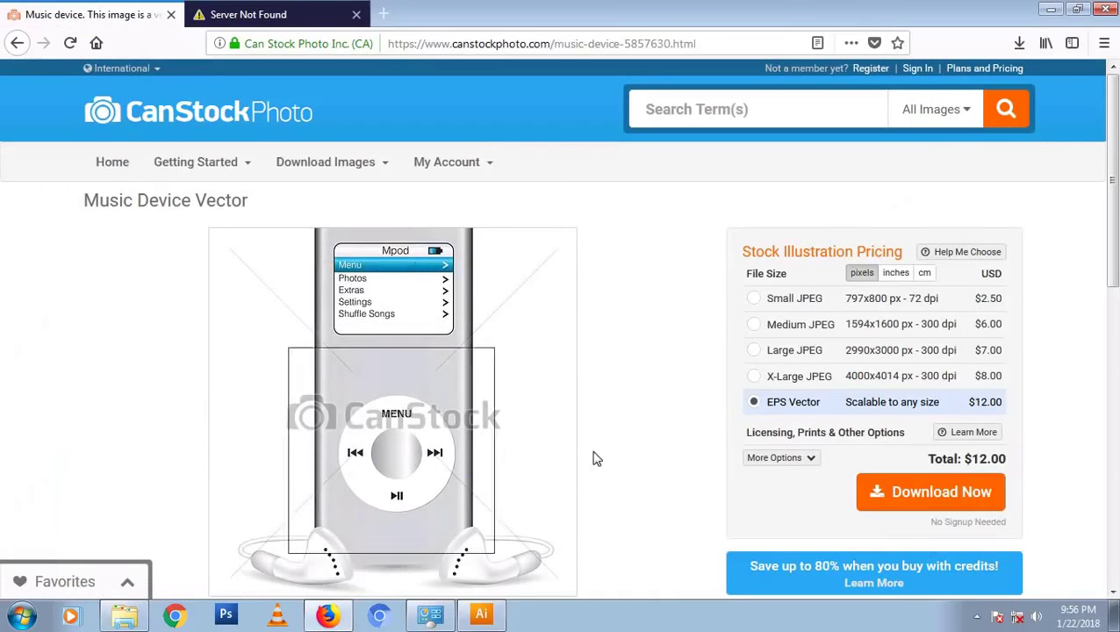
{"action": "key", "text": "alt+Tab"}
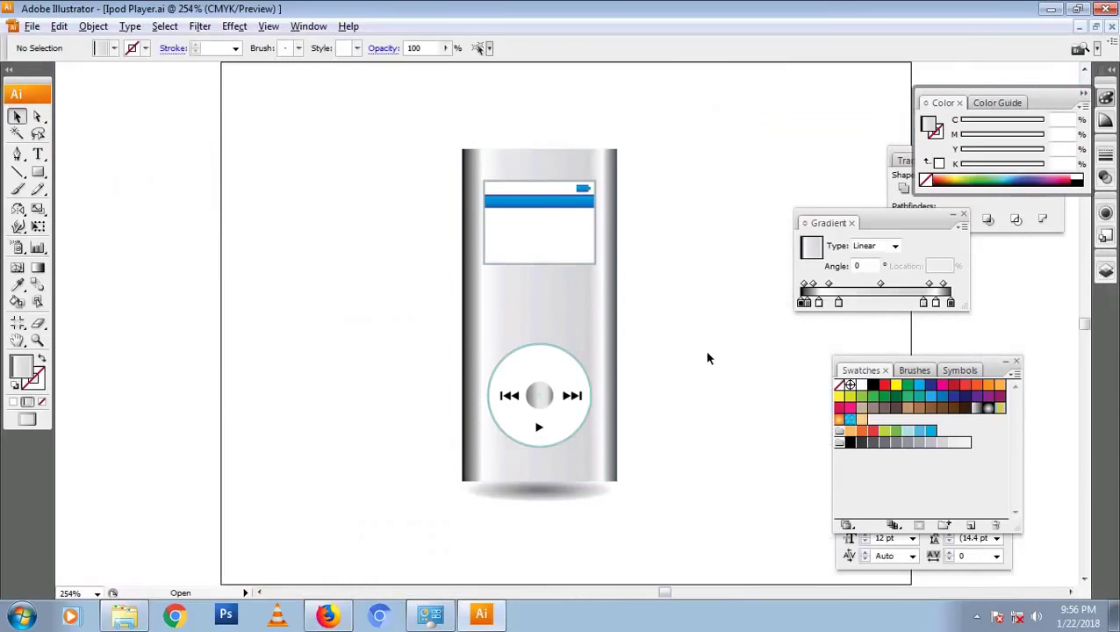
{"action": "key", "text": "t"}
{"action": "left_click", "coordinate": [689, 367]}
{"action": "key", "text": "ctrl+t"}
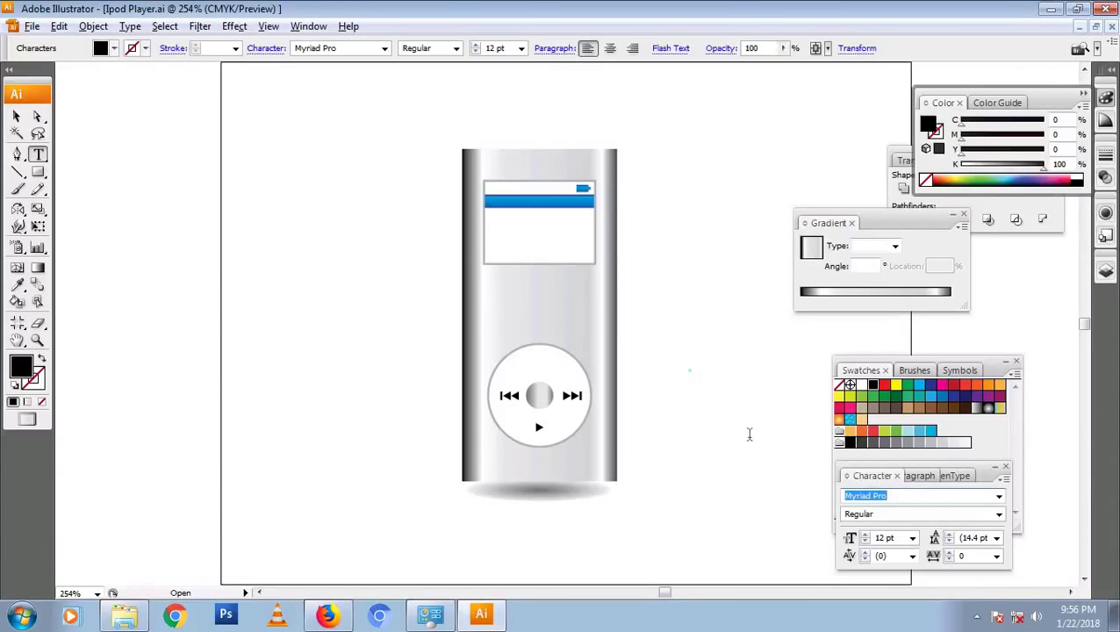
{"action": "key", "text": "Return"}
{"action": "type", "text": "Mpod"}
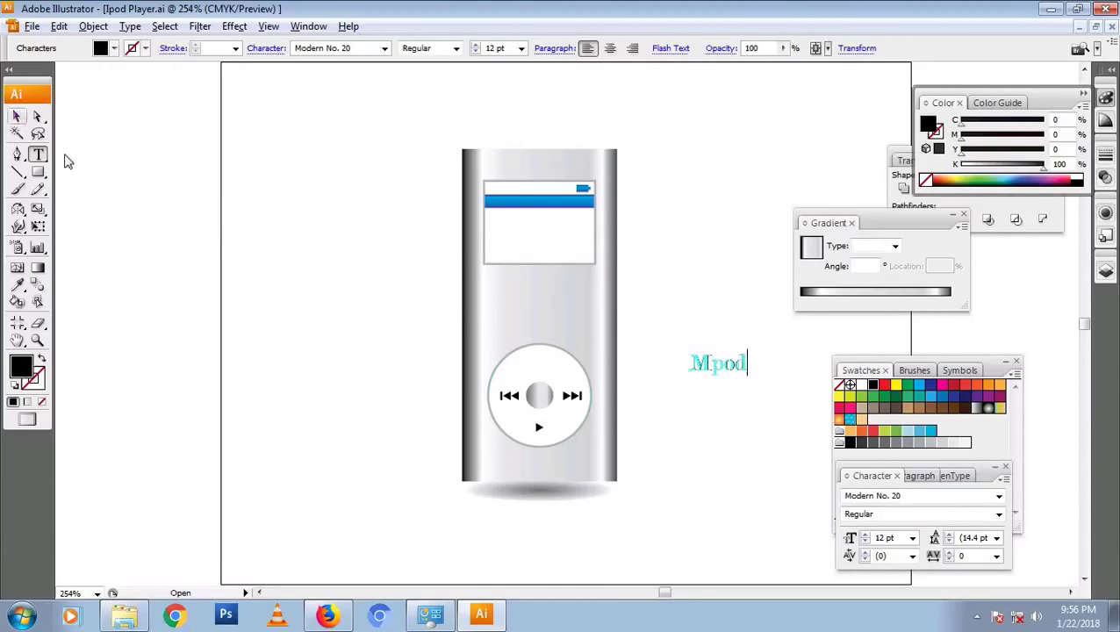
{"action": "key", "text": "Escape"}
Change the title to Multicolore at 4 pt and move it to the screen's top
{"action": "left_click", "coordinate": [876, 496]}
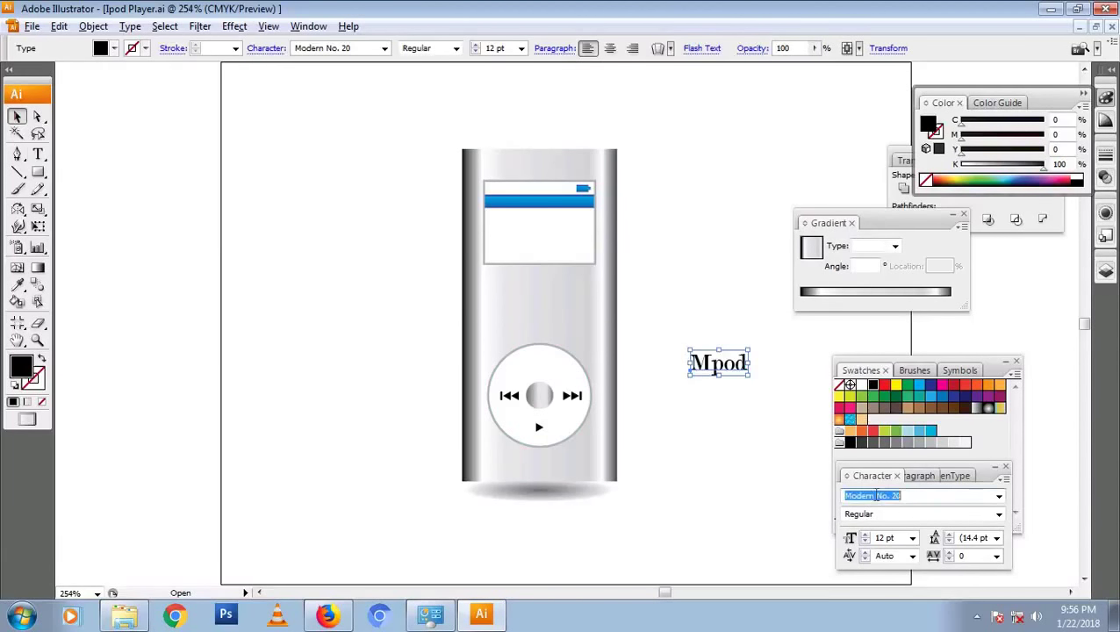
{"action": "type", "text": "MontserratSubrayada-Bold"}
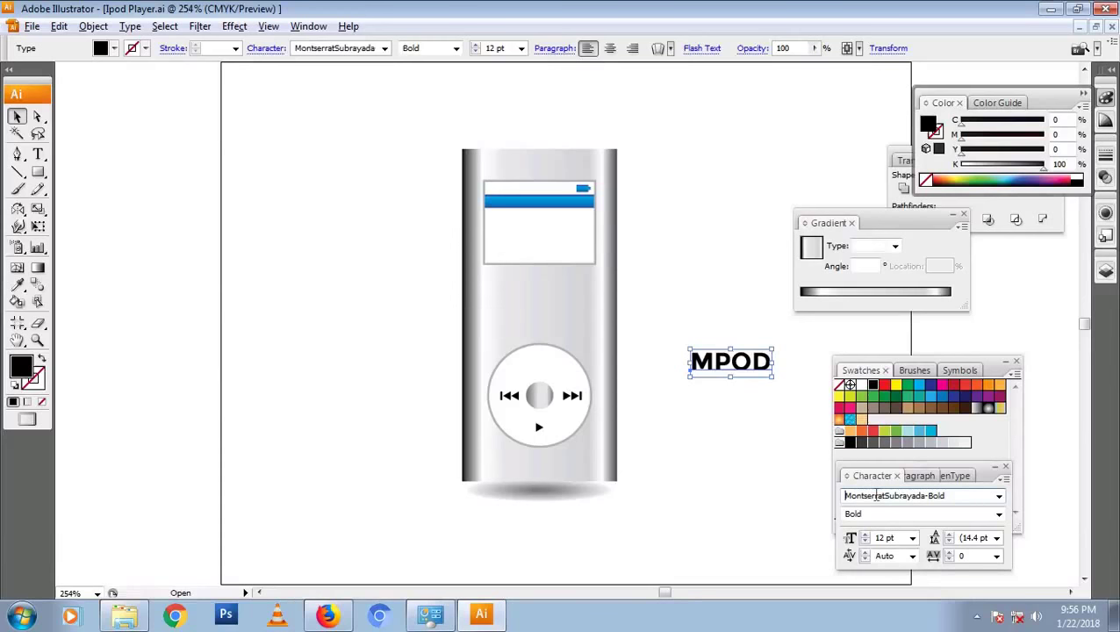
{"action": "key", "text": "Up"}
{"action": "key", "text": "Down"}
{"action": "key", "text": "Down"}
{"action": "key", "text": "Down"}
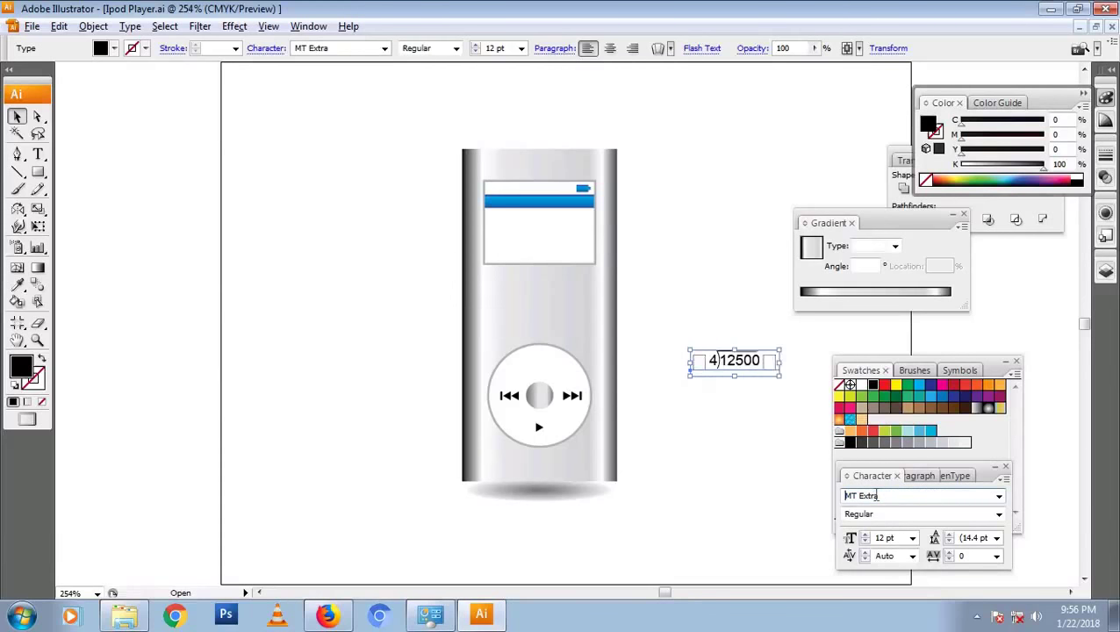
{"action": "key", "text": "Down"}
{"action": "key", "text": "Down"}
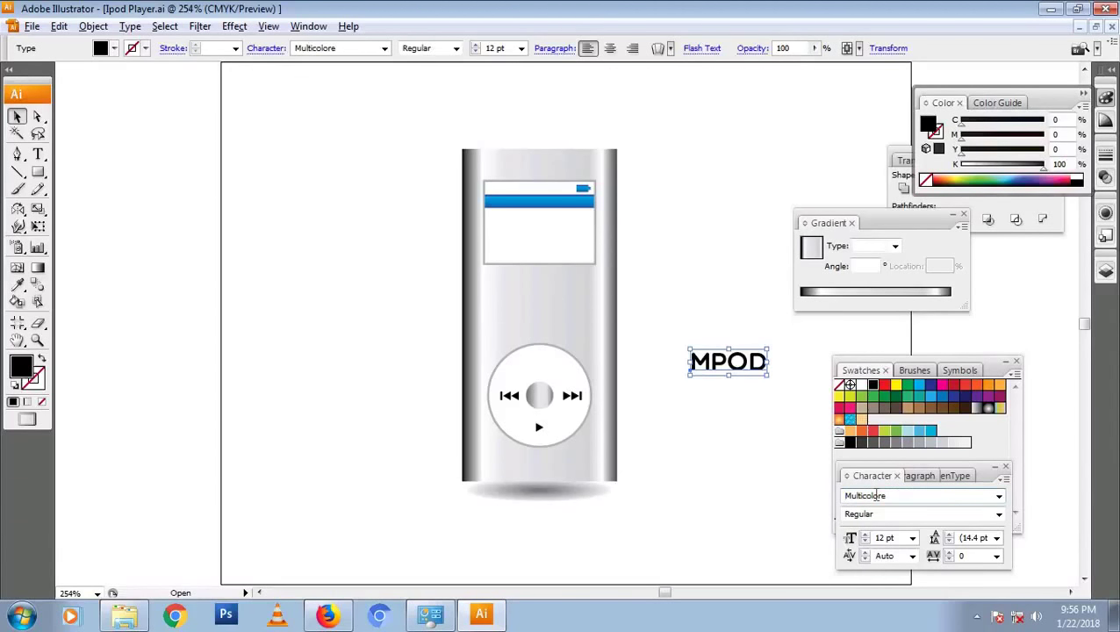
{"action": "key", "text": "ctrl+shift+comma"}
{"action": "key", "text": "ctrl+shift+comma"}
{"action": "key", "text": "ctrl+shift+comma"}
{"action": "key", "text": "ctrl+shift+comma"}
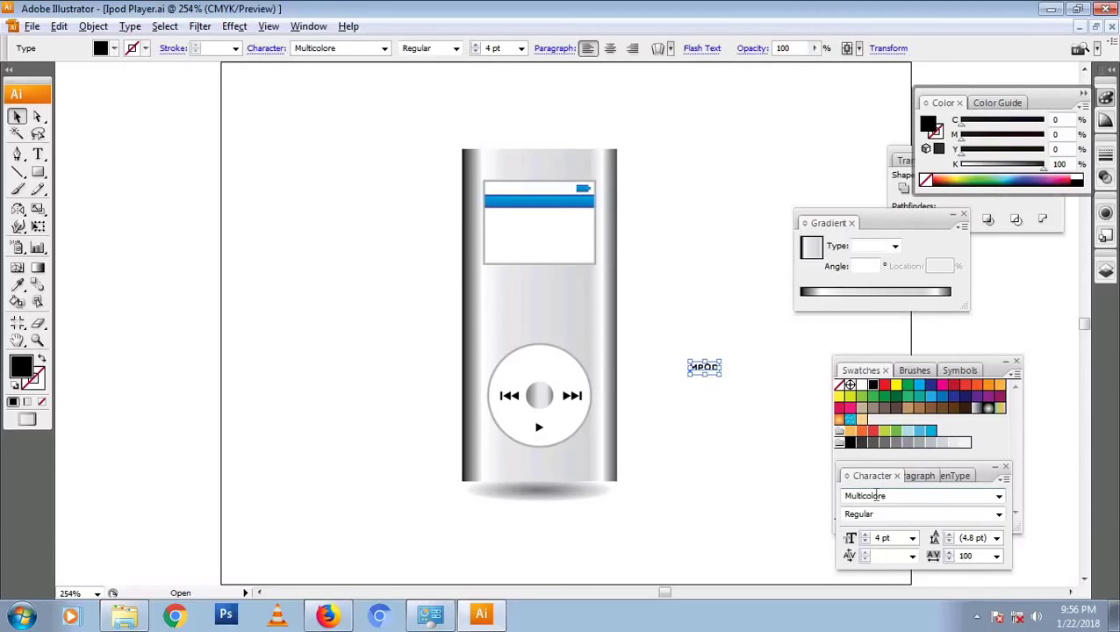
{"action": "left_click", "coordinate": [737, 383]}
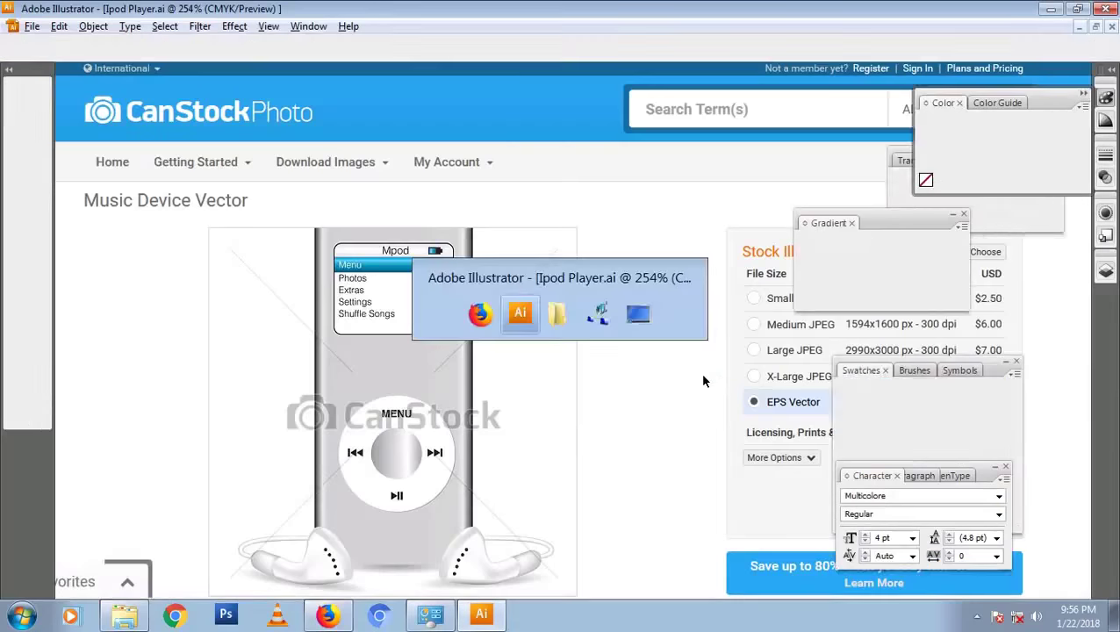
{"action": "mouse_move", "coordinate": [705, 370]}
{"action": "left_mouse_down"}
{"action": "mouse_move", "coordinate": [566, 253]}
{"action": "mouse_move", "coordinate": [531, 186]}
{"action": "mouse_move", "coordinate": [599, 238]}
{"action": "left_mouse_up"}
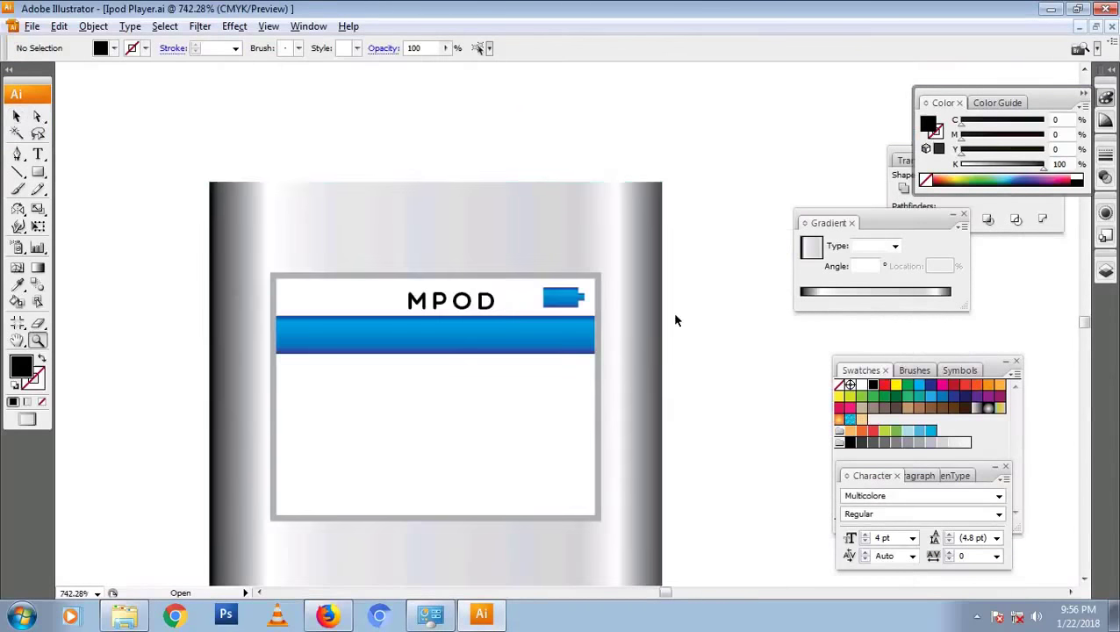
Give the MPOD title a darker grey sampled from the player body
{"action": "left_click", "coordinate": [465, 302]}
{"action": "key", "text": "i"}
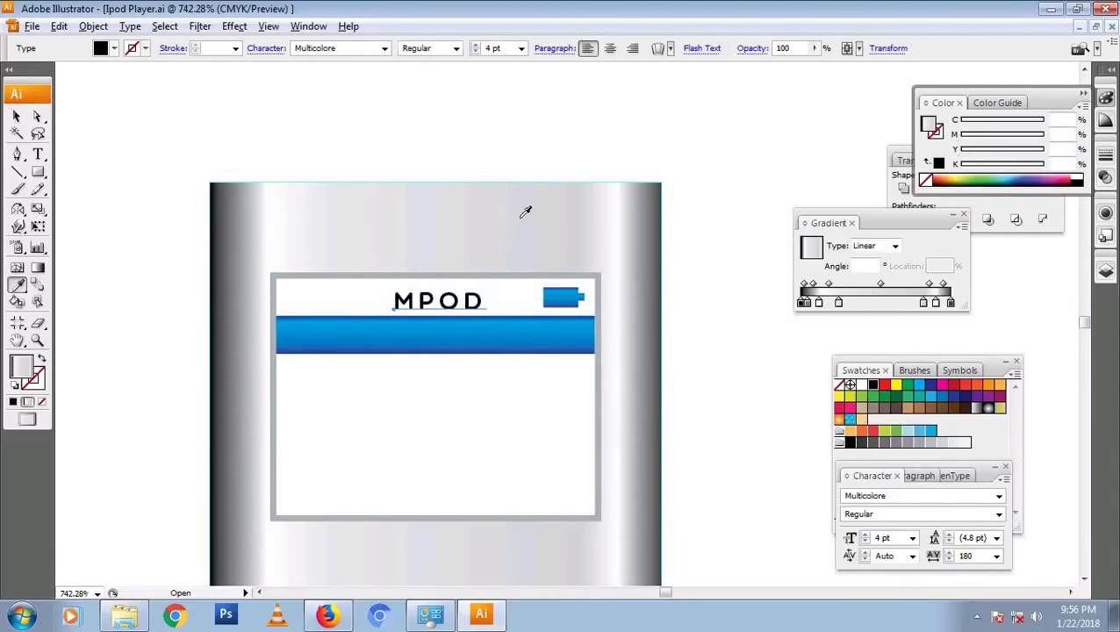
{"action": "left_click", "coordinate": [550, 223]}
{"action": "left_click", "coordinate": [649, 198]}
{"action": "key", "text": "v"}
{"action": "left_click", "coordinate": [682, 242]}
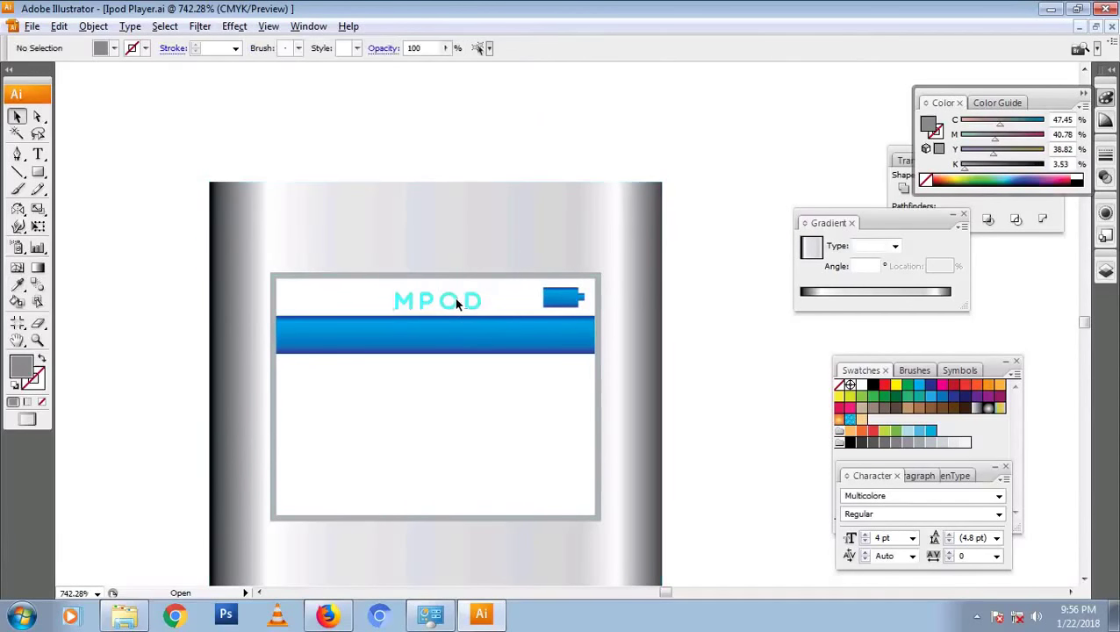
Retype the copied title on the blue bar as 'MENU'
{"action": "left_click", "coordinate": [439, 304]}
{"action": "left_click", "coordinate": [307, 312], "text": "shift"}
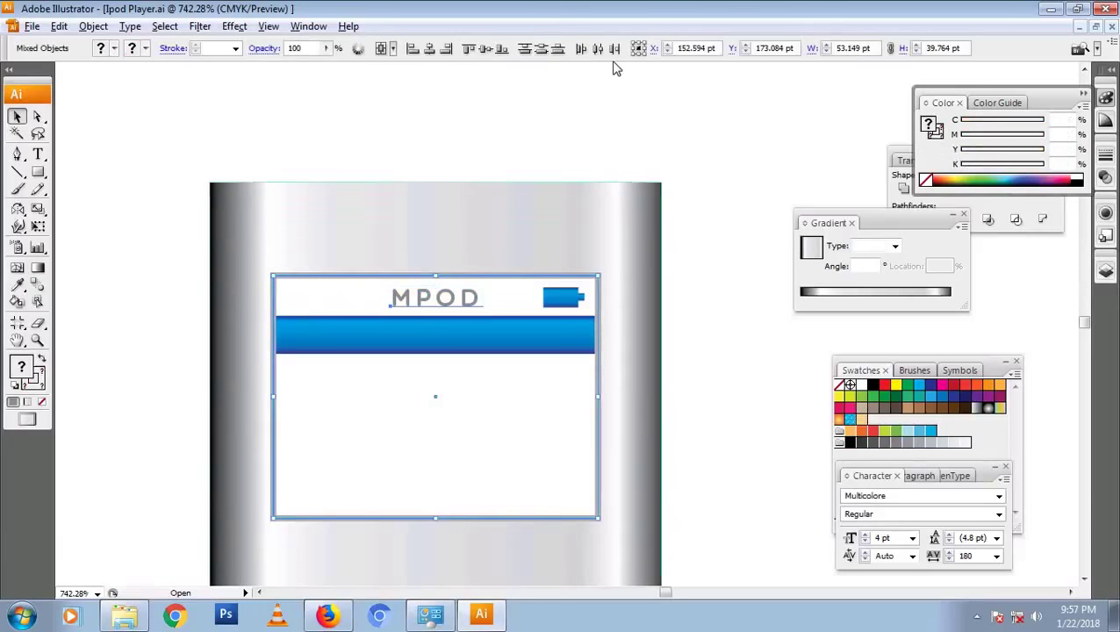
{"action": "left_click", "coordinate": [713, 378]}
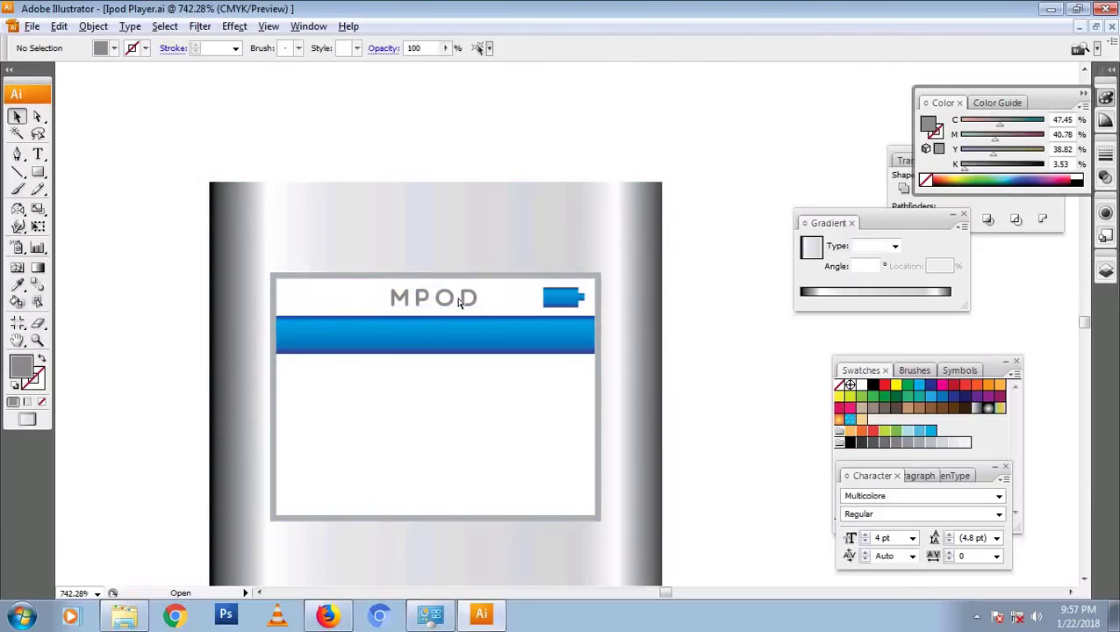
{"action": "key", "text": "alt+Tab"}
{"action": "key", "text": "alt+Tab"}
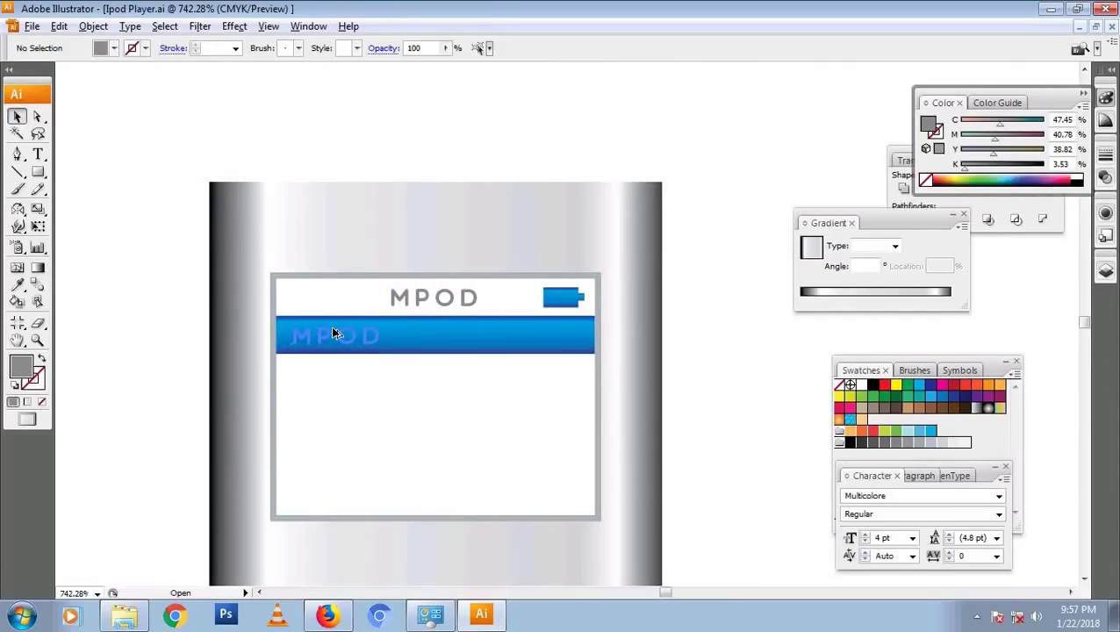
{"action": "double_click", "coordinate": [330, 333]}
{"action": "key", "text": "ctrl+a"}
{"action": "type", "text": "MENU"}
{"action": "key", "text": "Escape"}
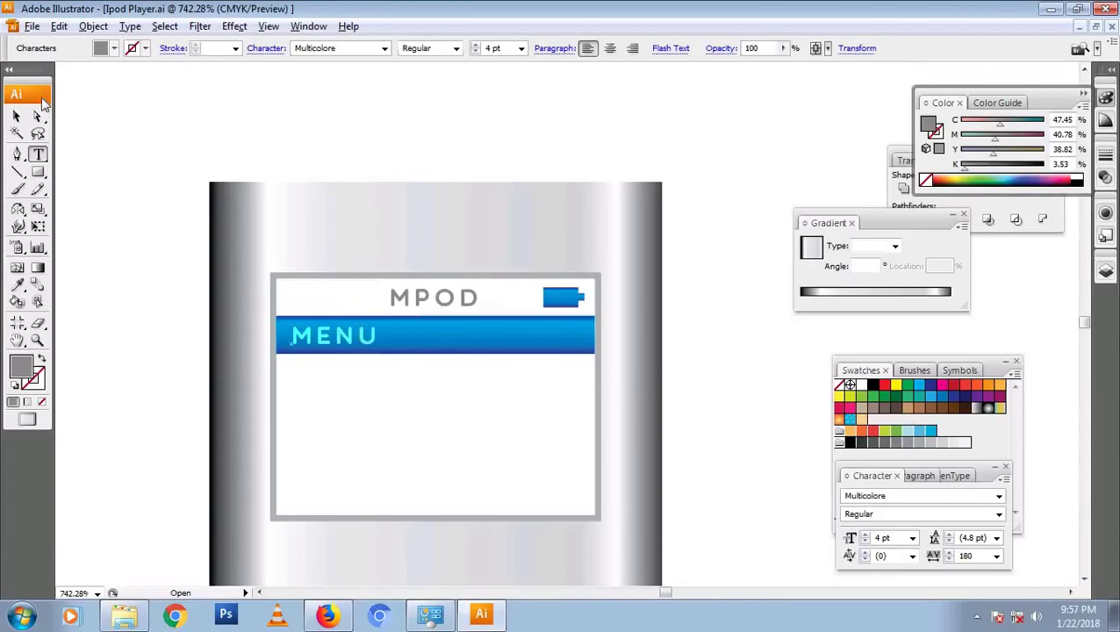
Make the MENU label white and reduce its font size
{"action": "key", "text": "i"}
{"action": "left_click", "coordinate": [143, 339]}
{"action": "key", "text": "v"}
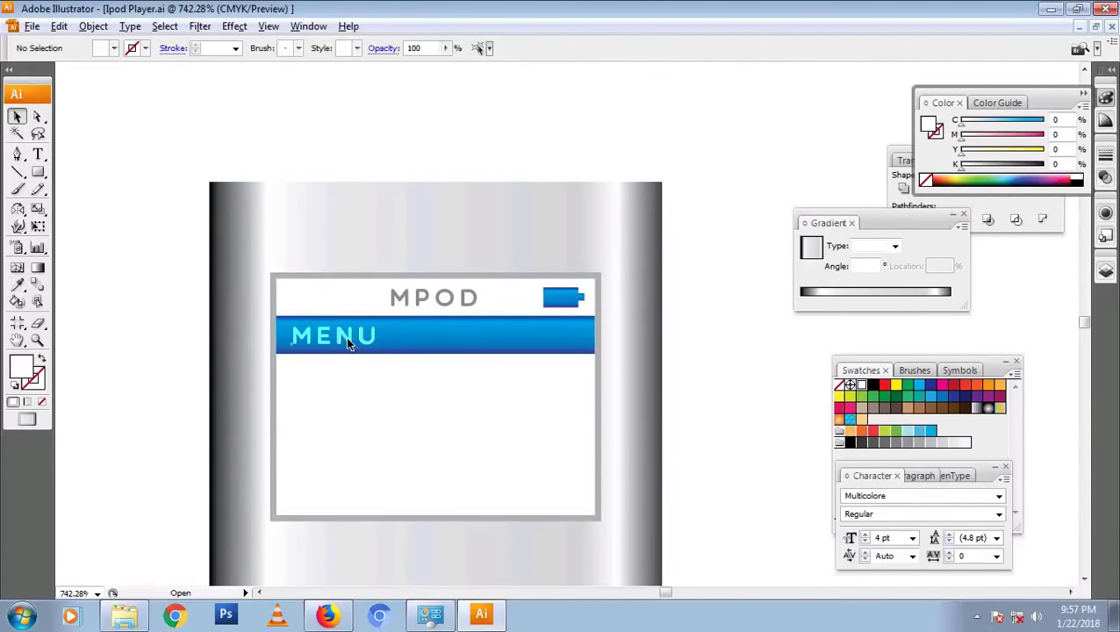
{"action": "left_click", "coordinate": [346, 336]}
{"action": "key", "text": "ctrl+shift+comma"}
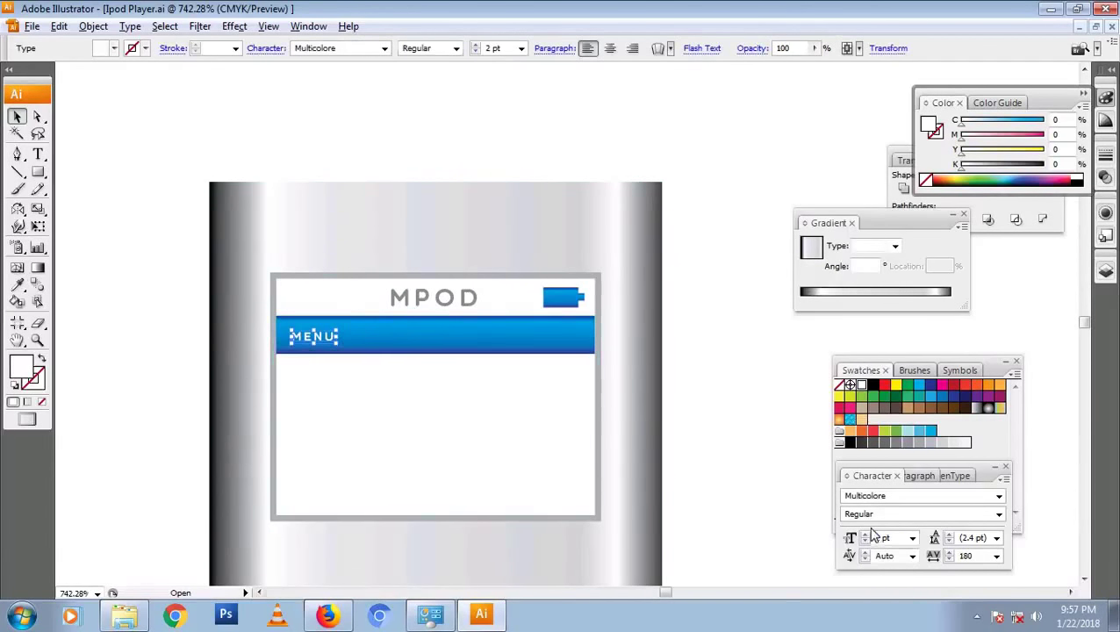
Turn a small square rotated 45° into a chevron by deleting its left anchor
{"action": "left_click", "coordinate": [419, 365]}
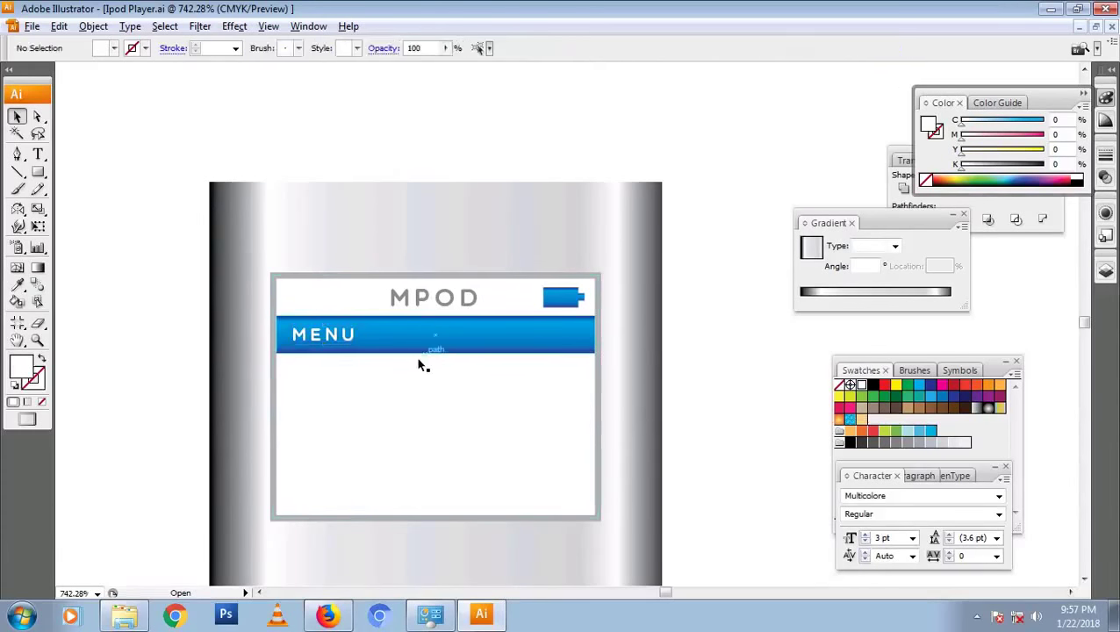
{"action": "key", "text": "alt+Tab"}
{"action": "key", "text": "alt+Tab"}
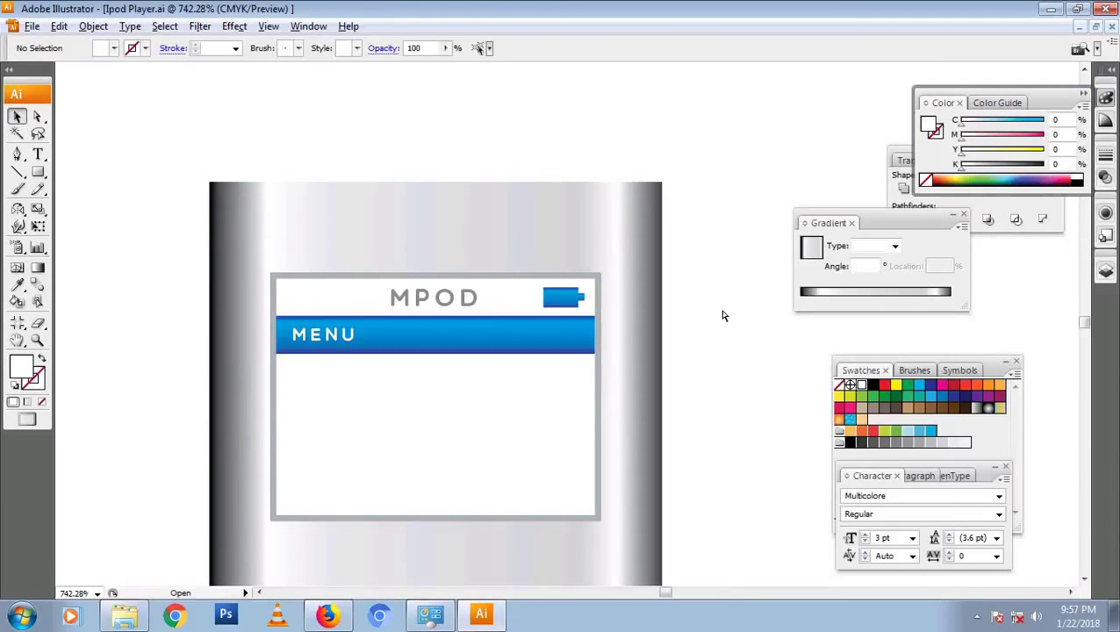
{"action": "key", "text": "m"}
{"action": "mouse_move", "coordinate": [705, 305]}
{"action": "left_mouse_down"}
{"action": "mouse_move", "coordinate": [756, 355]}
{"action": "mouse_move", "coordinate": [719, 380]}
{"action": "left_mouse_up"}
{"action": "key", "text": "r"}
{"action": "key", "text": "a"}
{"action": "left_click", "coordinate": [695, 329]}
{"action": "key", "text": "Delete"}
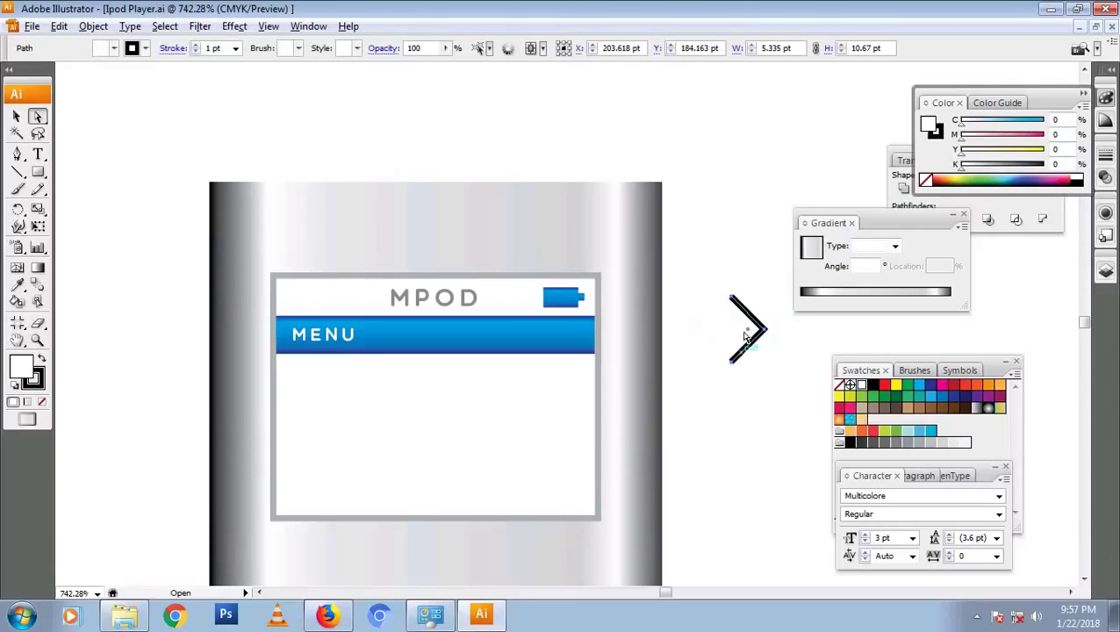
Give the chevron a white stroke with no fill and move it onto the MENU bar's right end
{"action": "left_click", "coordinate": [860, 386]}
{"action": "key", "text": "/"}
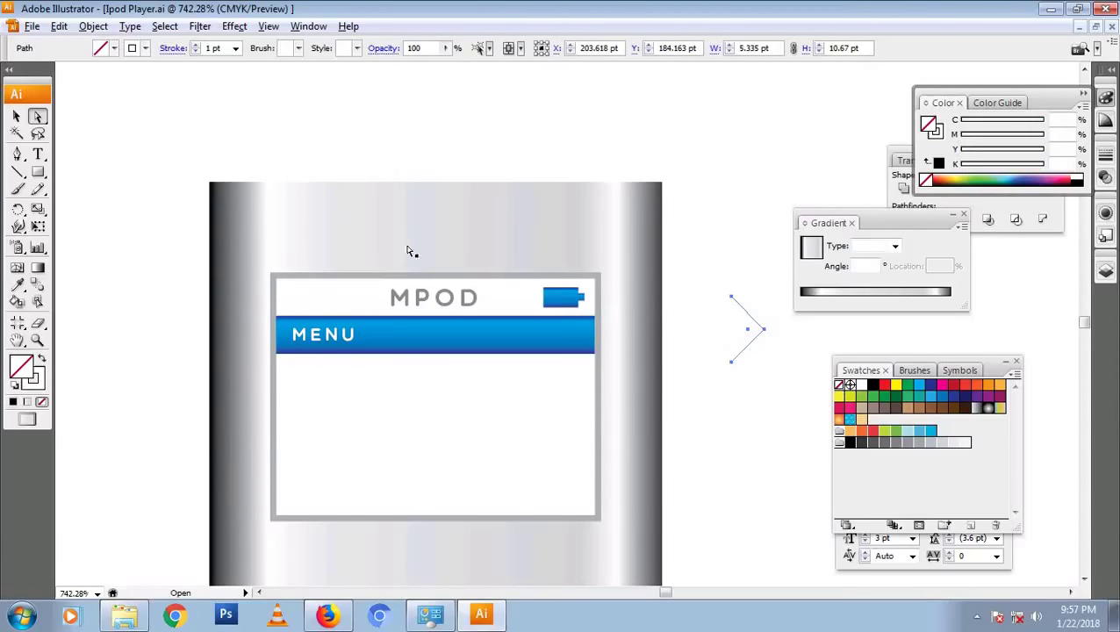
{"action": "left_click", "coordinate": [17, 116]}
{"action": "left_click", "coordinate": [737, 323]}
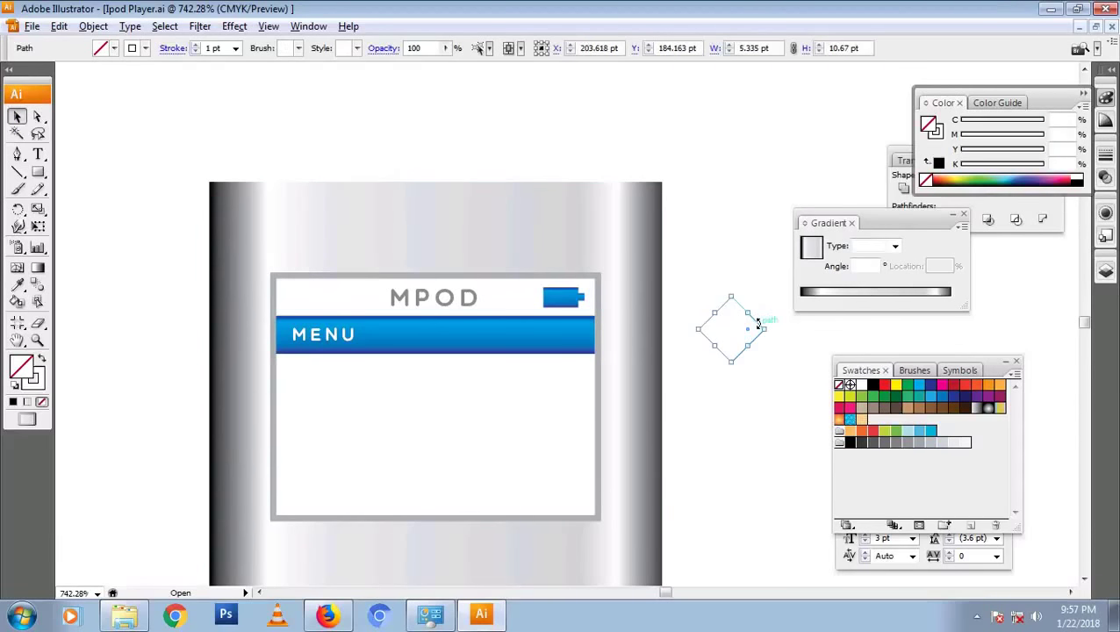
{"action": "left_click_drag", "start_coordinate": [586, 326], "coordinate": [514, 330]}
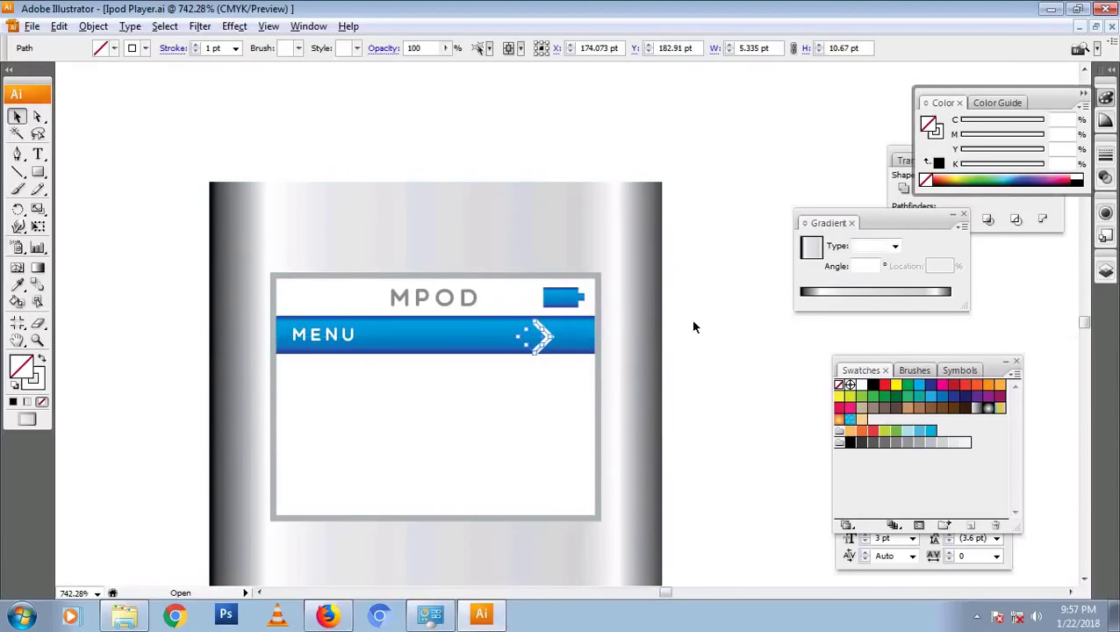
{"action": "left_click", "coordinate": [690, 318]}
Scale the chevron down, scaling its stroke along with the shape
{"action": "left_click", "coordinate": [544, 341]}
{"action": "key", "text": "s"}
{"action": "key", "text": "Return"}
{"action": "left_click", "coordinate": [491, 364]}
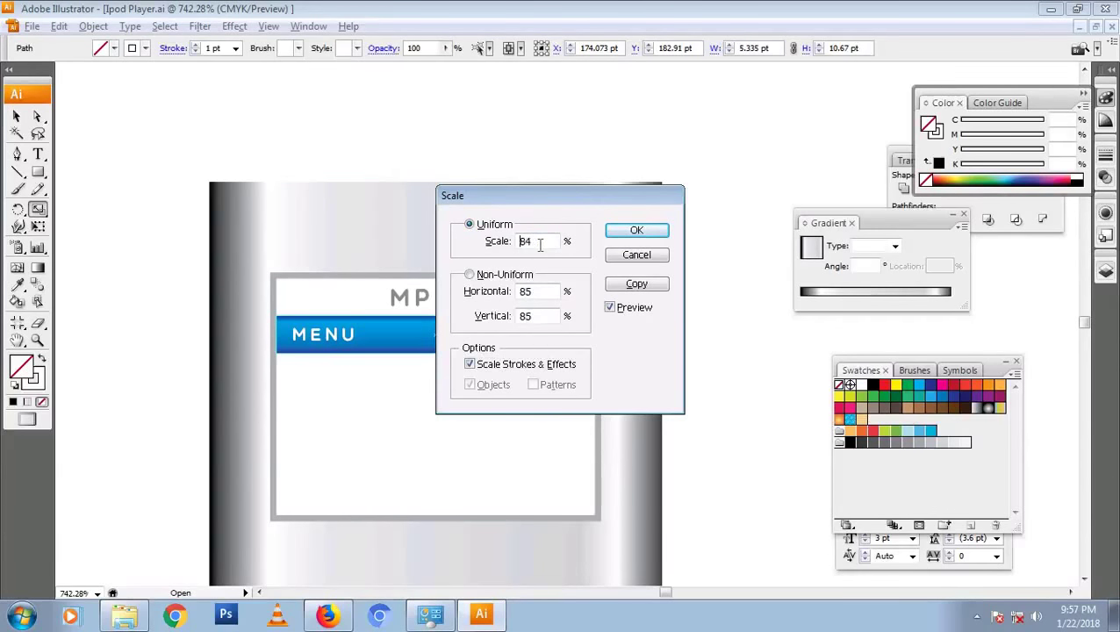
{"action": "key", "text": "Return"}
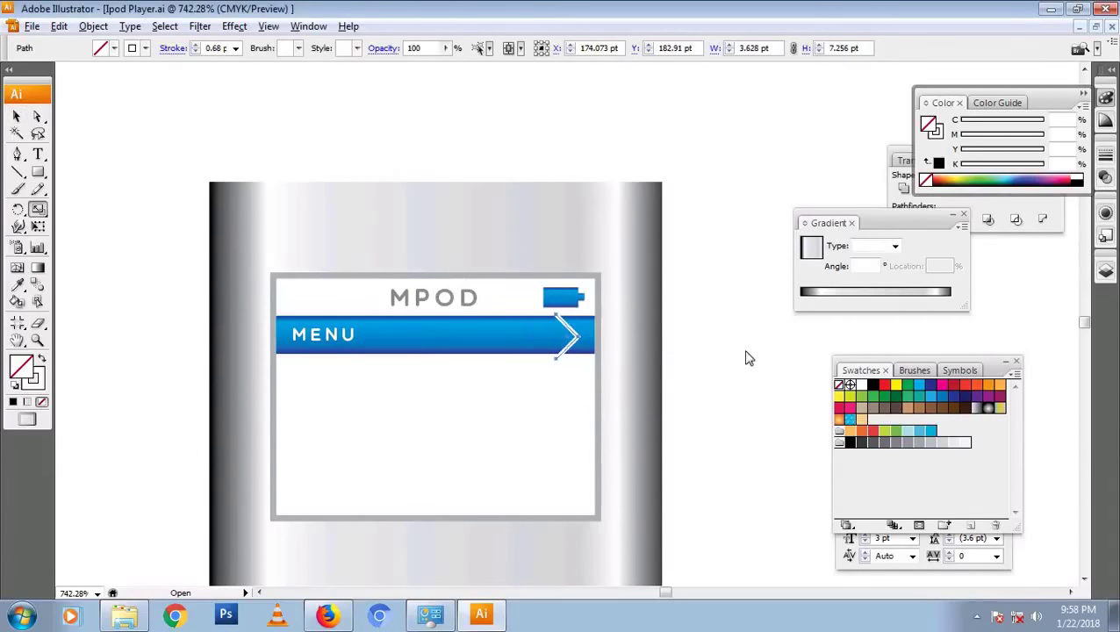
{"action": "key", "text": "v"}
{"action": "left_click", "coordinate": [739, 352]}
{"action": "left_click", "coordinate": [569, 336]}
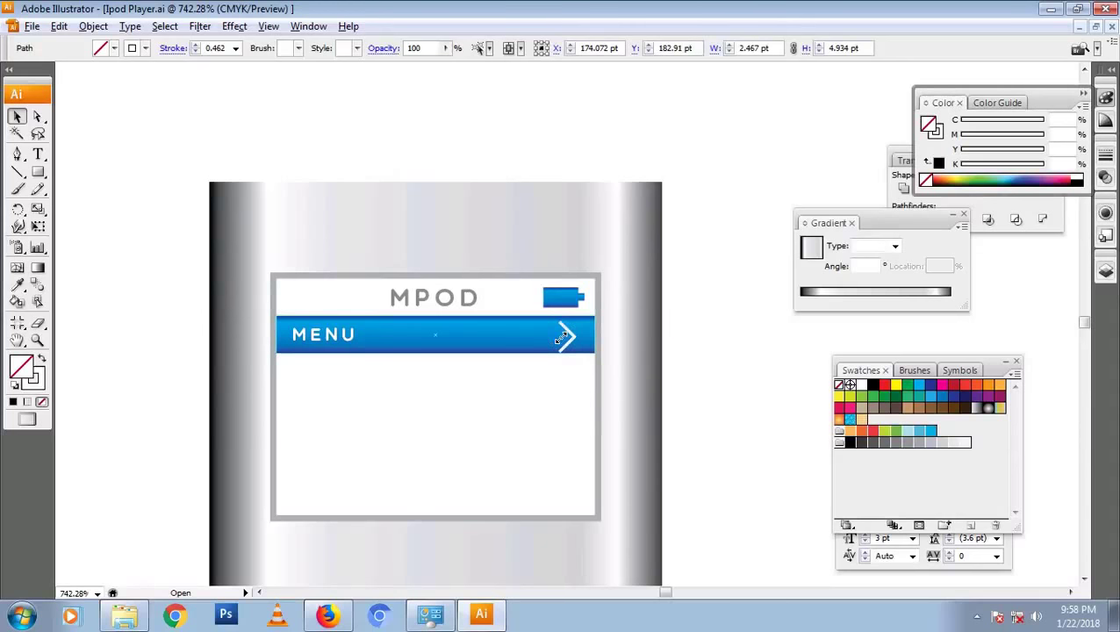
Shrink the chevron further by hand while zoomed into the bar's right end
{"action": "key", "text": "ctrl+shift+a"}
{"action": "left_click_drag", "start_coordinate": [527, 282], "coordinate": [618, 396]}
{"action": "left_click", "coordinate": [572, 98]}
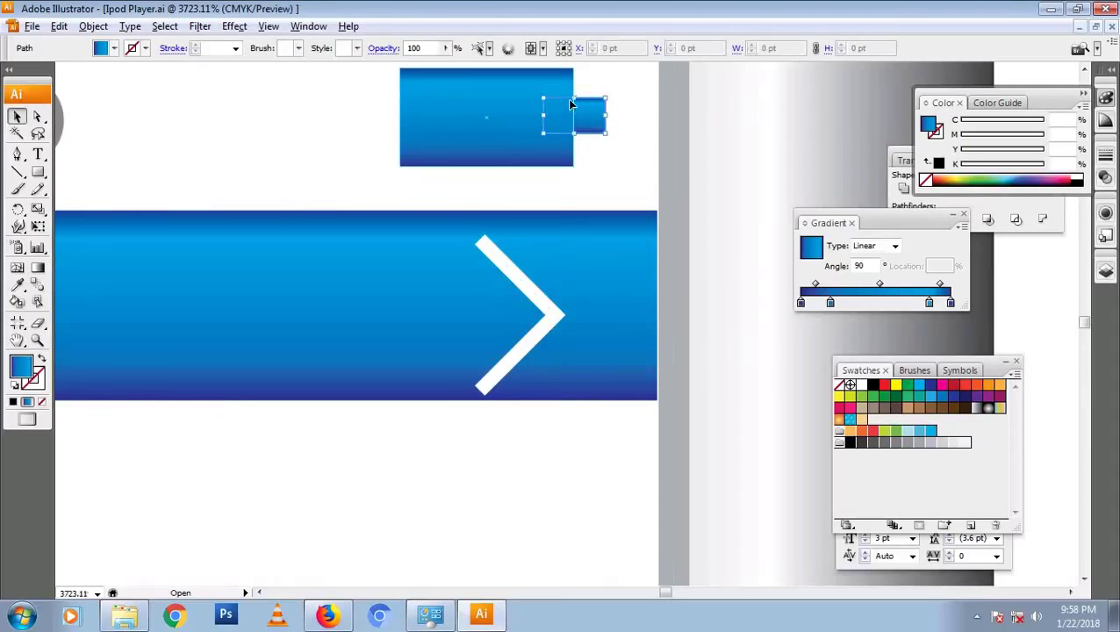
{"action": "left_click", "coordinate": [697, 156]}
{"action": "left_click", "coordinate": [551, 323]}
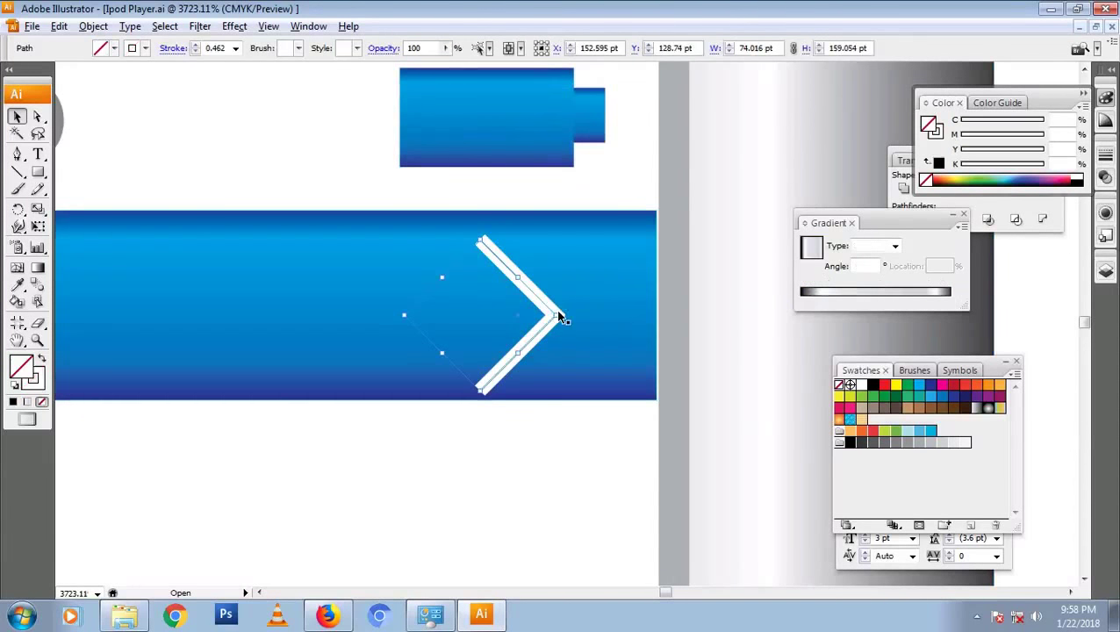
{"action": "left_click_drag", "start_coordinate": [533, 319], "coordinate": [504, 307]}
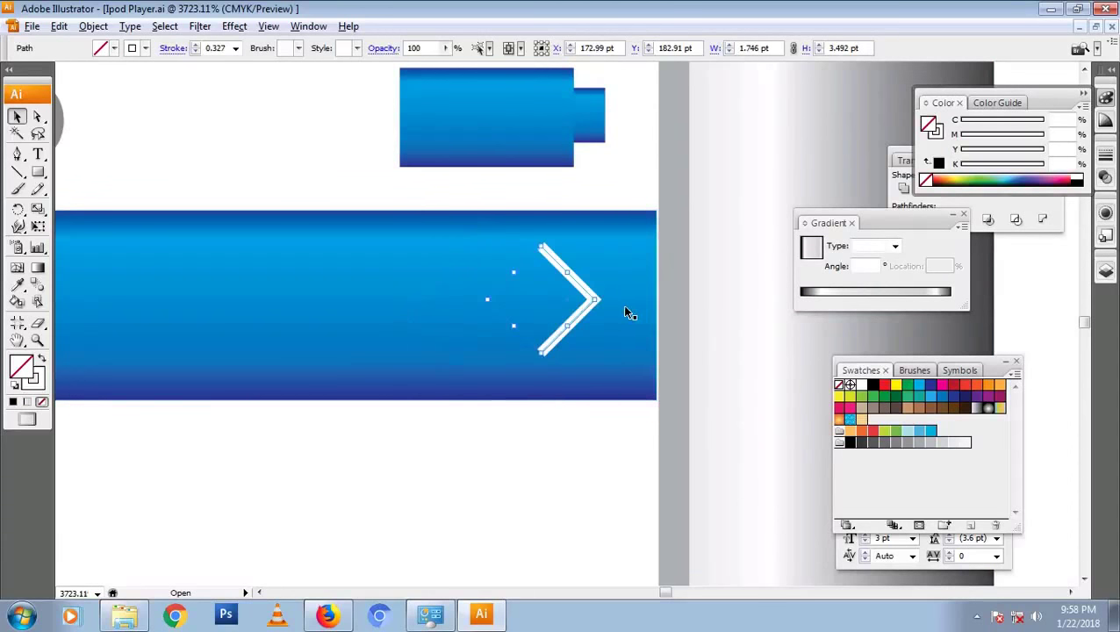
Zoom in on the player's screen and select the MENU label
{"action": "key", "text": "ctrl+0"}
{"action": "key", "text": "ctrl+shift+a"}
{"action": "key", "text": "z"}
{"action": "left_click_drag", "start_coordinate": [451, 156], "coordinate": [725, 317]}
{"action": "key", "text": "v"}
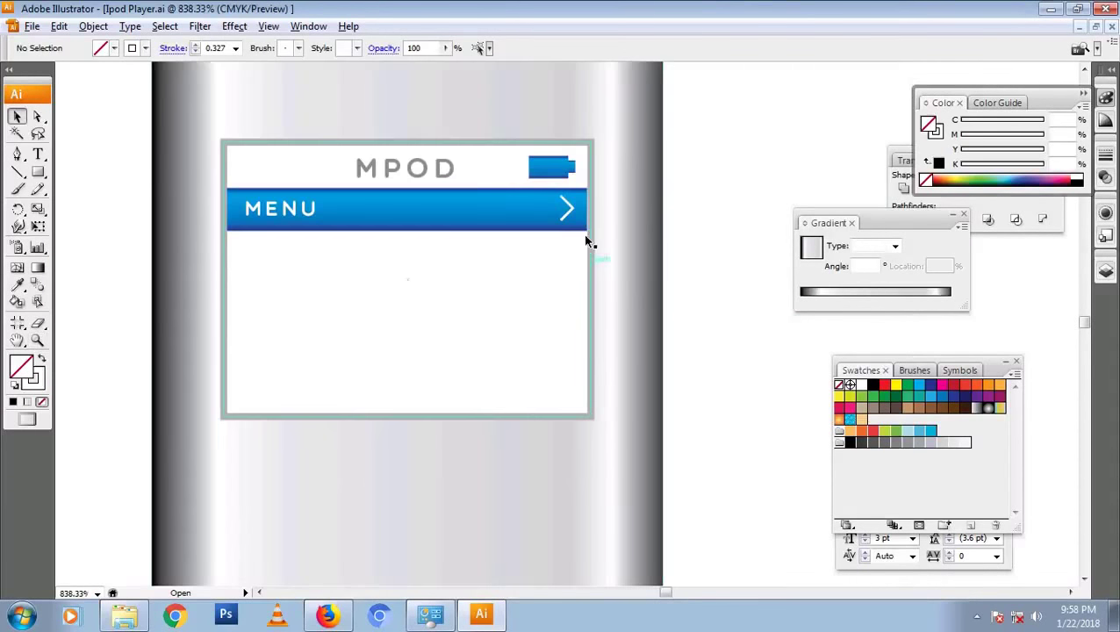
{"action": "left_click", "coordinate": [569, 211]}
Duplicate the MENU text and arrow into three black rows below the blue bar
{"action": "left_click", "coordinate": [306, 205], "text": "shift"}
{"action": "left_click_drag", "start_coordinate": [306, 204], "coordinate": [302, 268]}
{"action": "key", "text": "ctrl+d"}
{"action": "key", "text": "Down"}
{"action": "key", "text": "Down"}
{"action": "key", "text": "Down"}
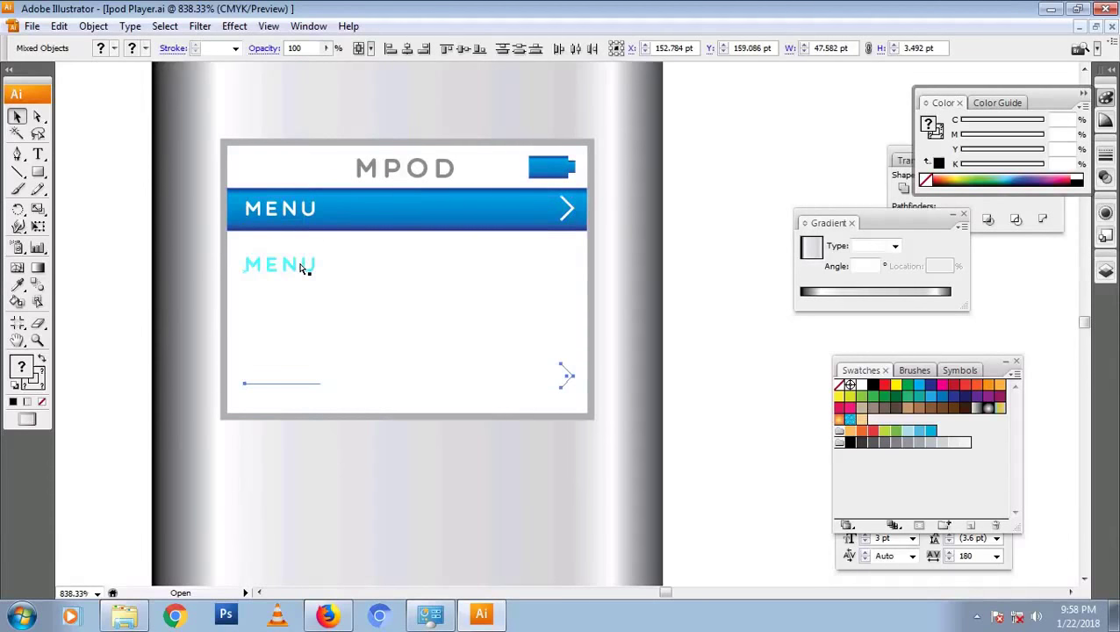
{"action": "key", "text": "shift+Up"}
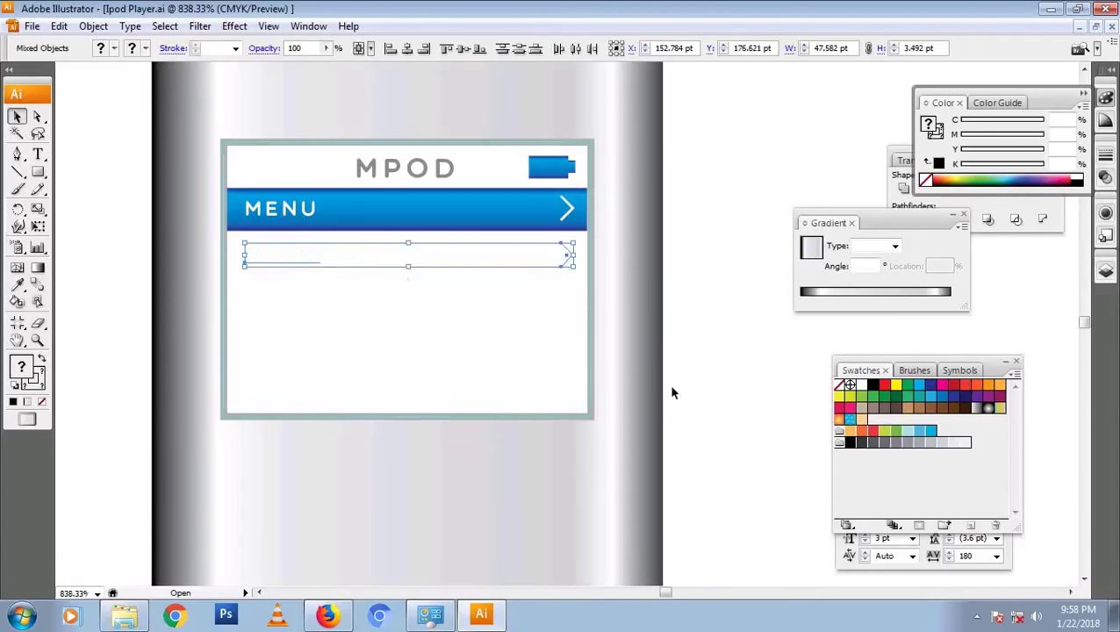
{"action": "left_click", "coordinate": [878, 385]}
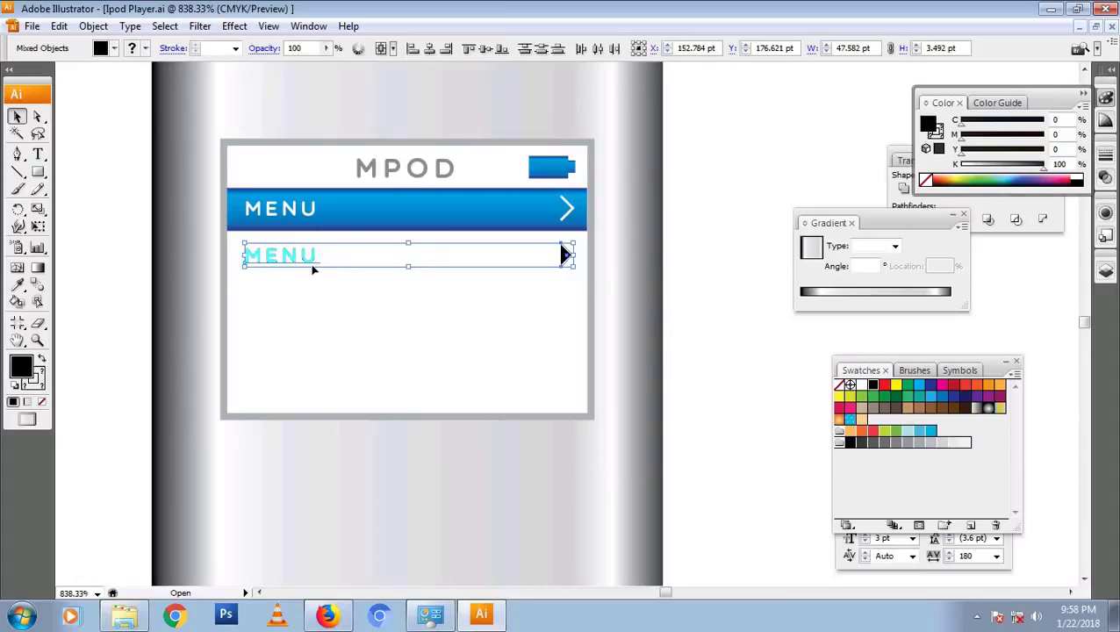
{"action": "left_click_drag", "start_coordinate": [313, 269], "coordinate": [315, 309]}
{"action": "key", "text": "ctrl+d"}
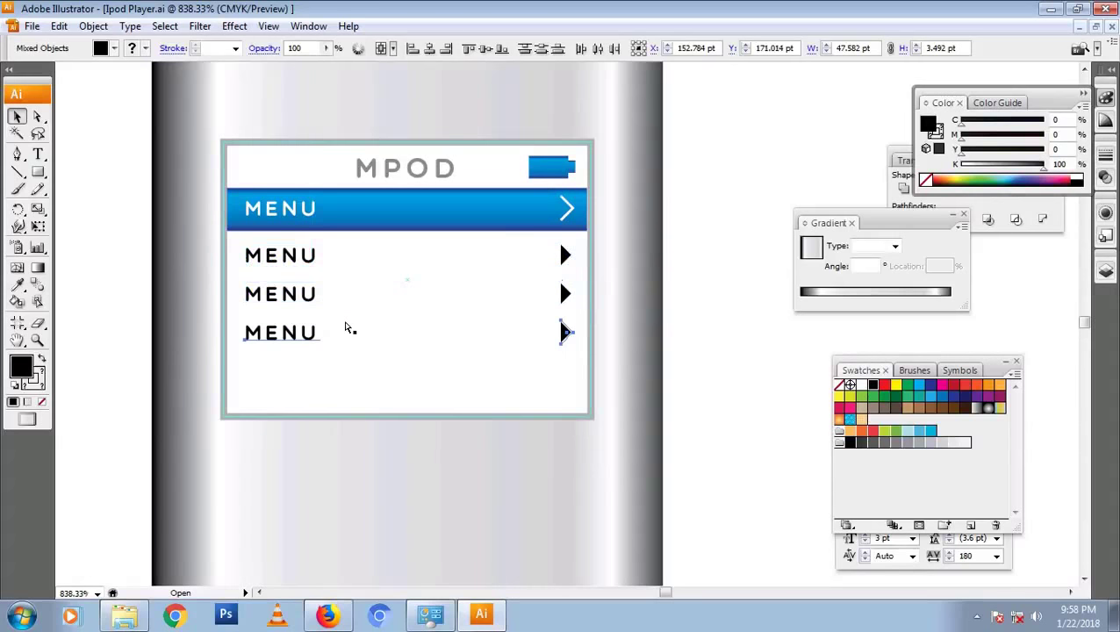
Retype the three copied rows as LATEST, NEXT and PREVIOUS
{"action": "key", "text": "t"}
{"action": "double_click", "coordinate": [281, 255]}
{"action": "type", "text": "LATEST"}
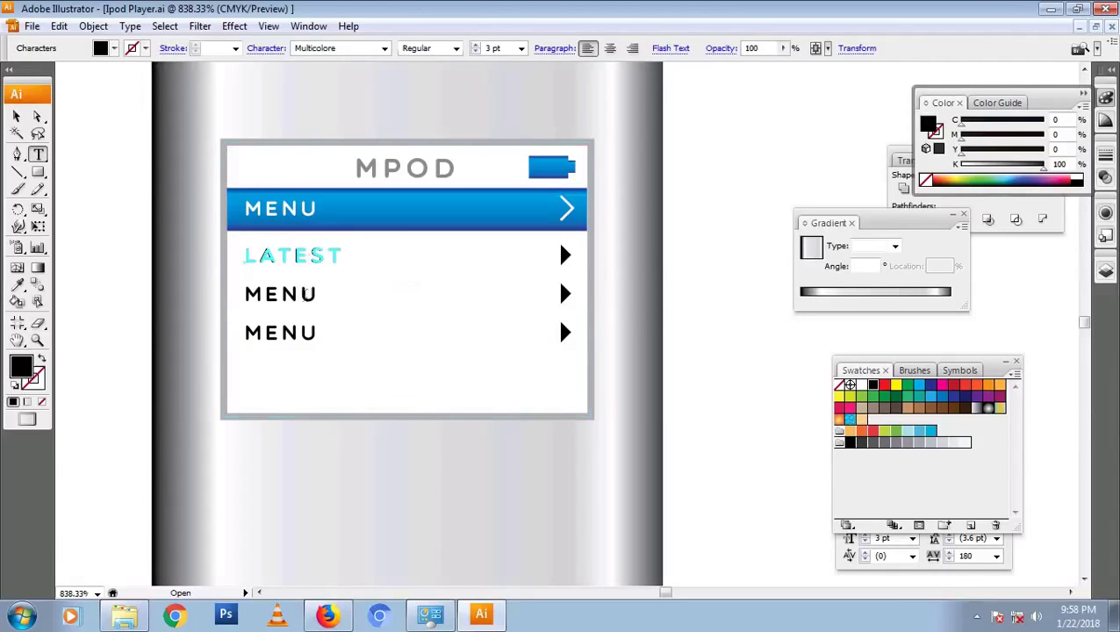
{"action": "double_click", "coordinate": [298, 295]}
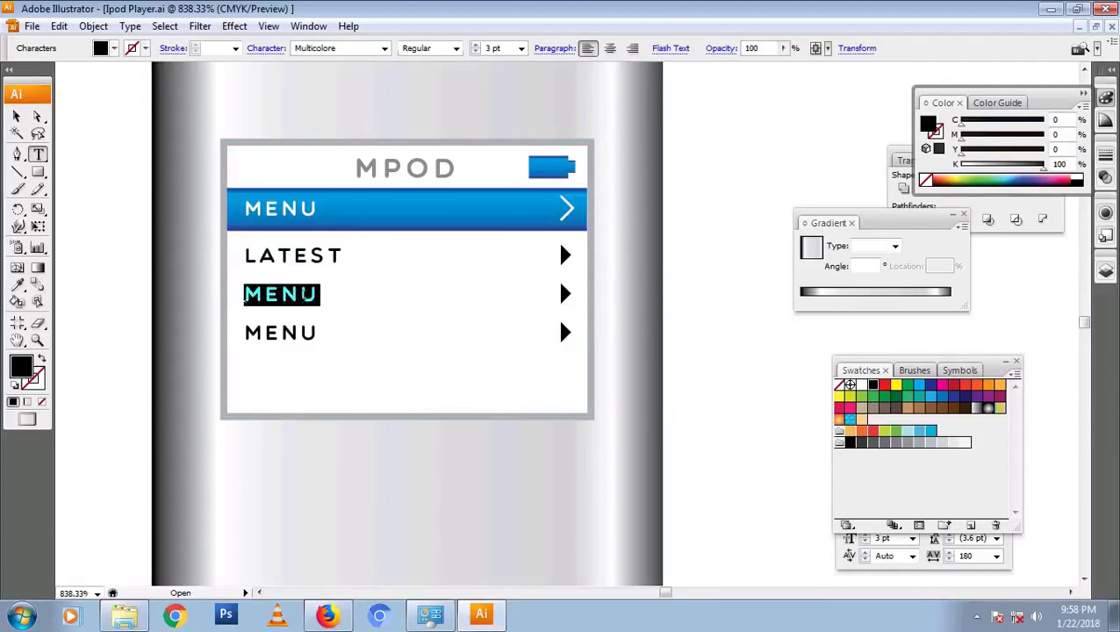
{"action": "type", "text": "NEXT"}
{"action": "left_click_drag", "start_coordinate": [318, 333], "coordinate": [219, 349]}
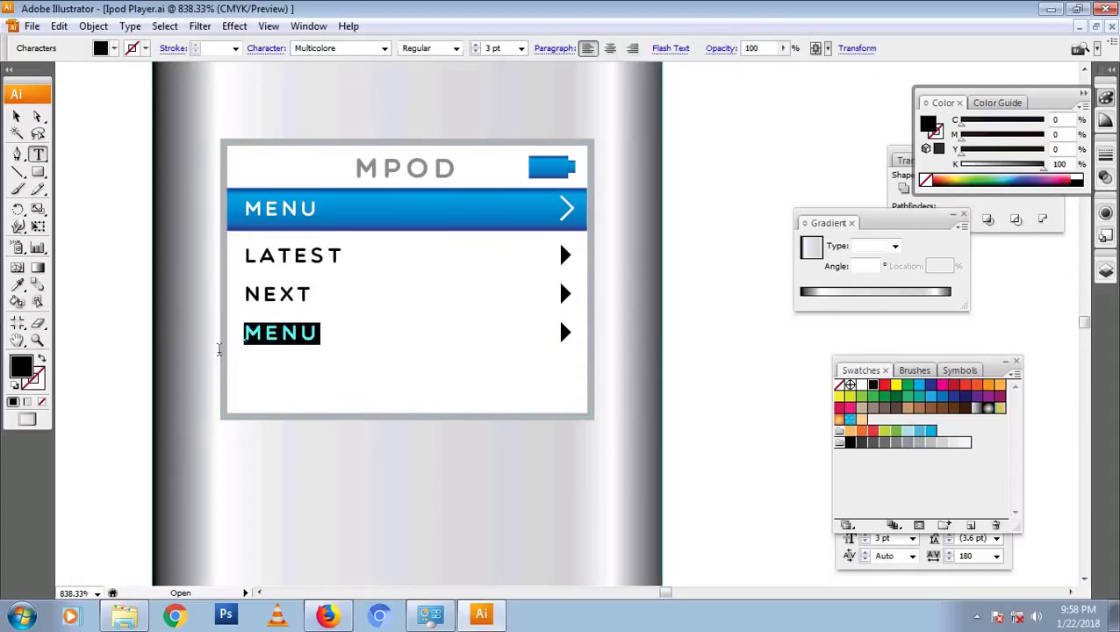
{"action": "type", "text": "PREVIOUS"}
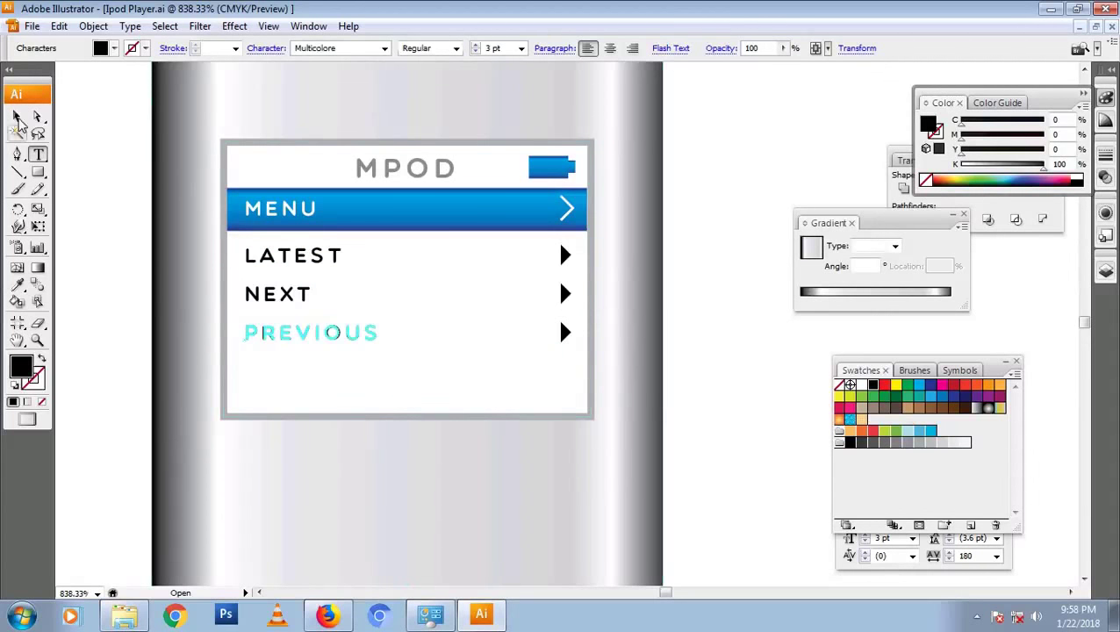
Reflect the PREVIOUS arrow so it points left
{"action": "key", "text": "Escape"}
{"action": "left_click", "coordinate": [562, 333]}
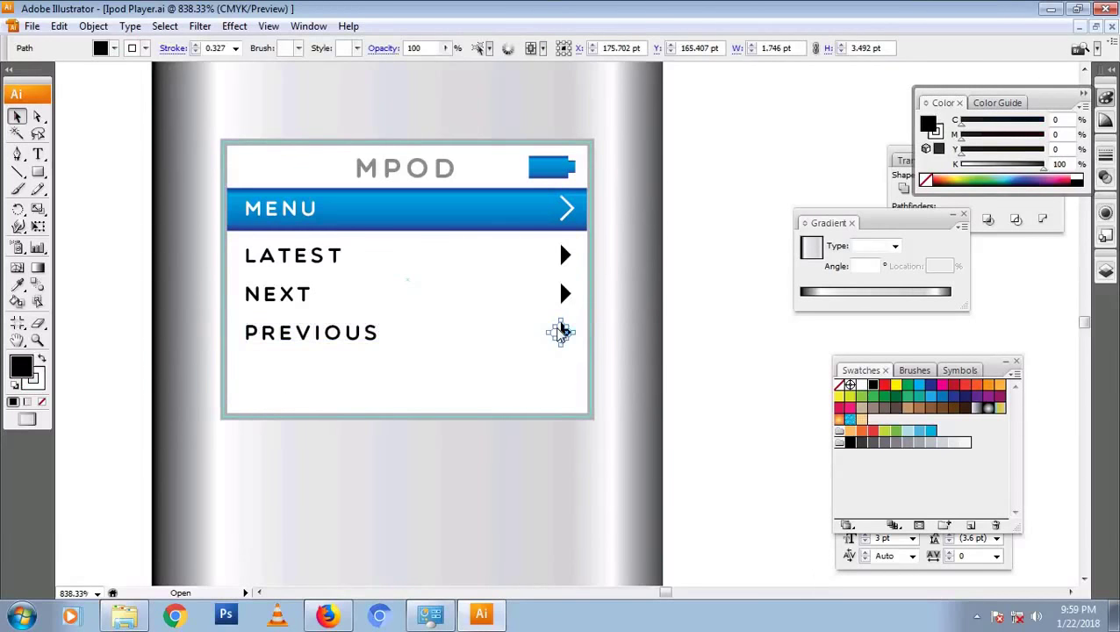
{"action": "right_click", "coordinate": [559, 332]}
{"action": "left_click", "coordinate": [785, 418]}
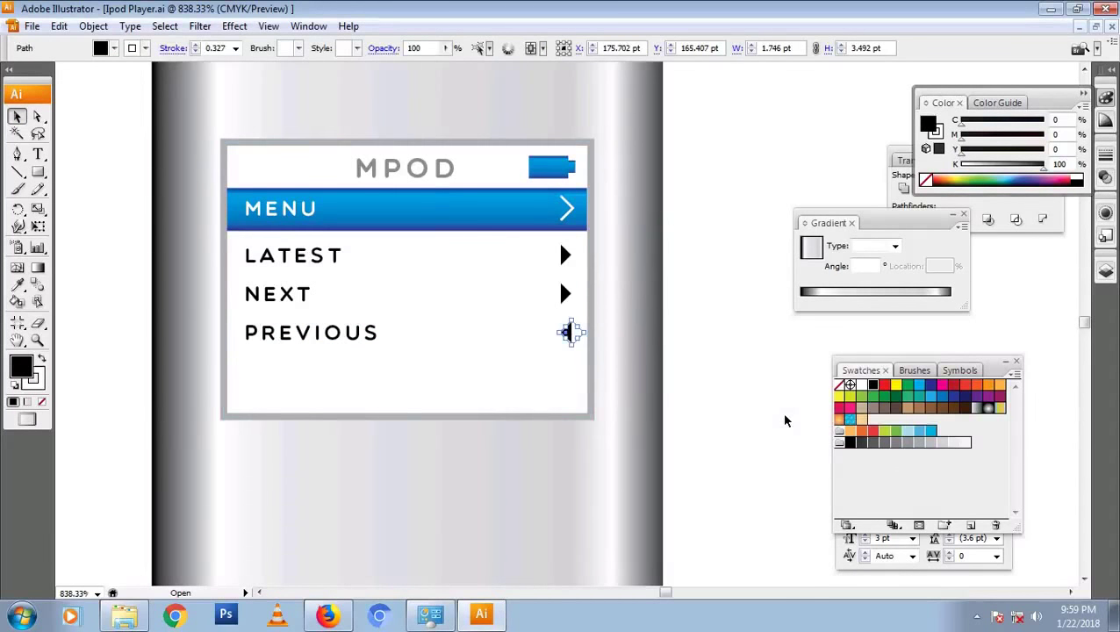
{"action": "left_click", "coordinate": [563, 254]}
{"action": "left_click", "coordinate": [729, 213]}
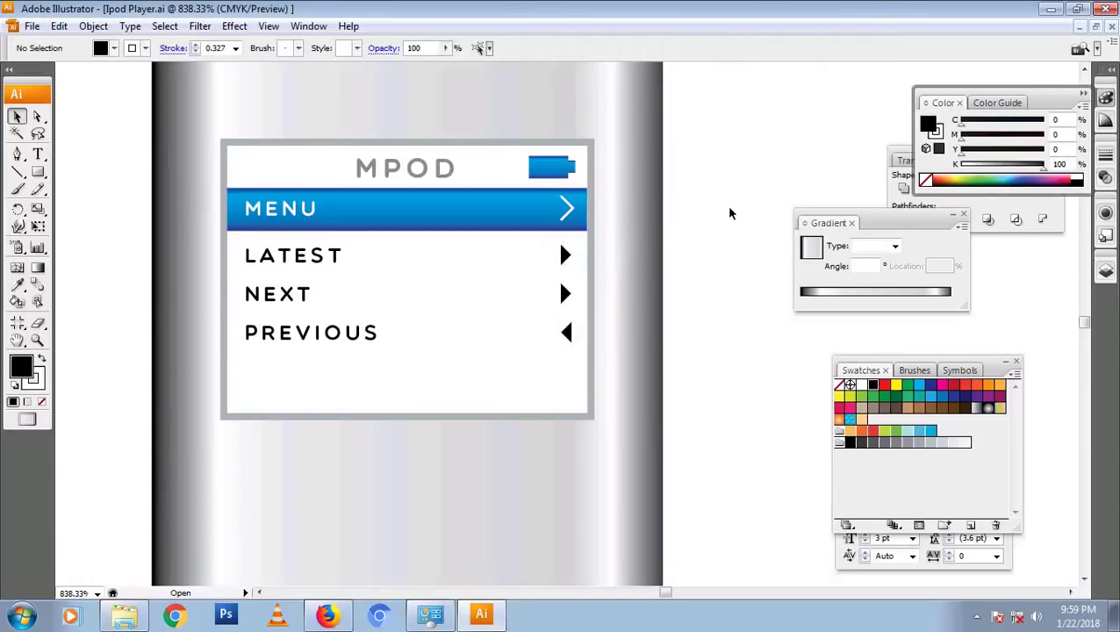
Flatten the transparency of the three row arrows and ungroup them
{"action": "left_click", "coordinate": [566, 330]}
{"action": "left_click", "coordinate": [566, 294], "text": "shift"}
{"action": "left_click", "coordinate": [564, 254], "text": "shift"}
{"action": "left_click", "coordinate": [93, 25]}
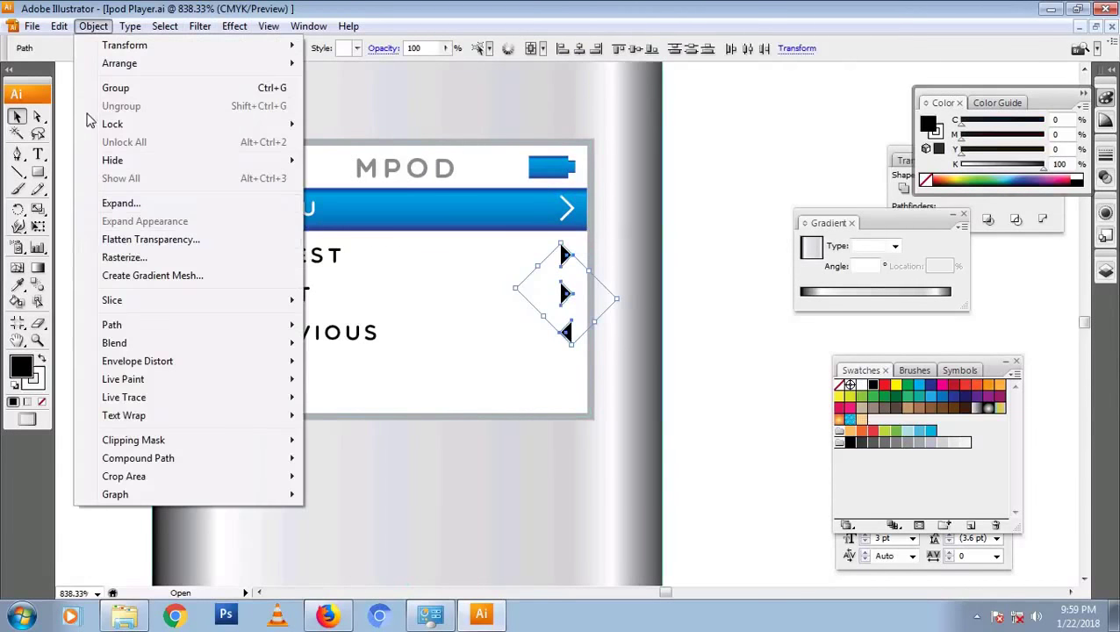
{"action": "left_click", "coordinate": [131, 231]}
{"action": "left_click", "coordinate": [713, 202]}
{"action": "right_click", "coordinate": [569, 295]}
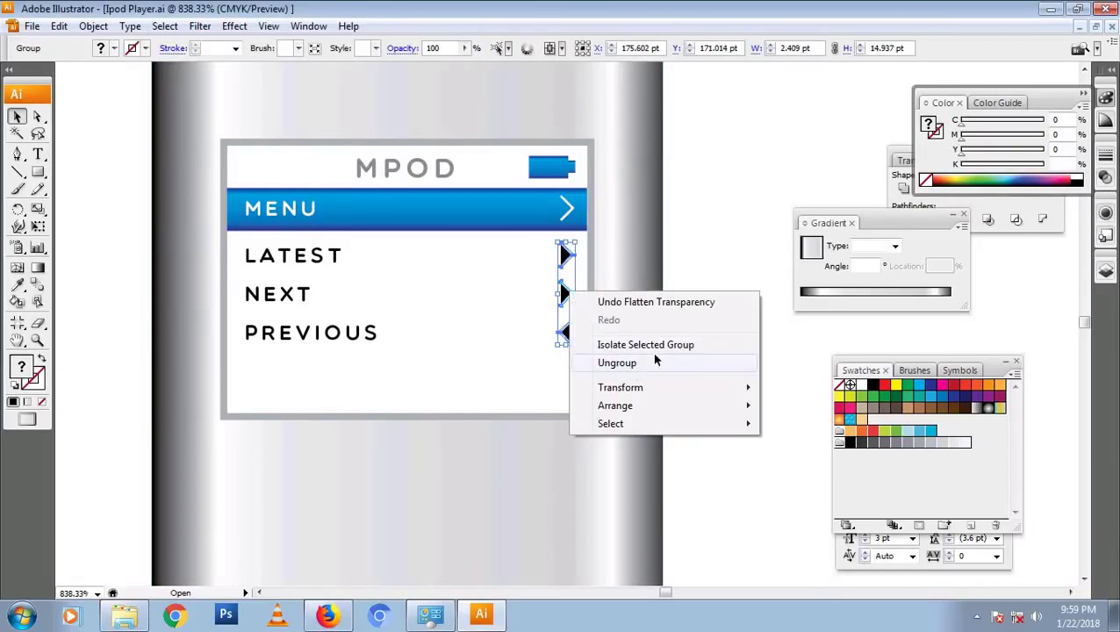
{"action": "left_click", "coordinate": [656, 361]}
{"action": "left_click", "coordinate": [565, 332]}
{"action": "left_click", "coordinate": [565, 293], "text": "shift"}
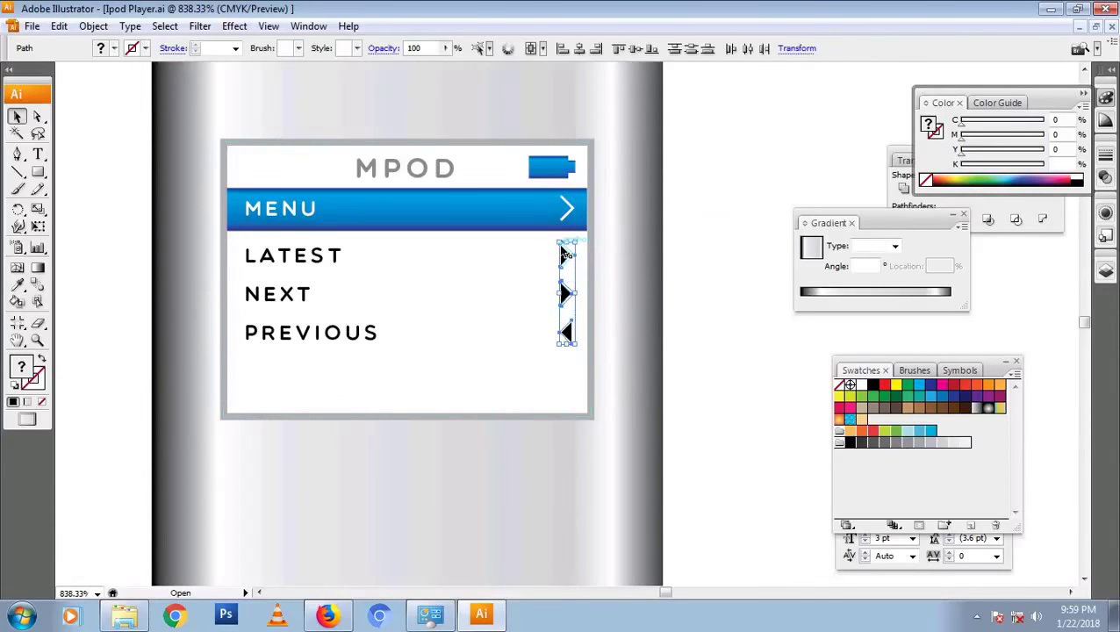
{"action": "left_click", "coordinate": [661, 310]}
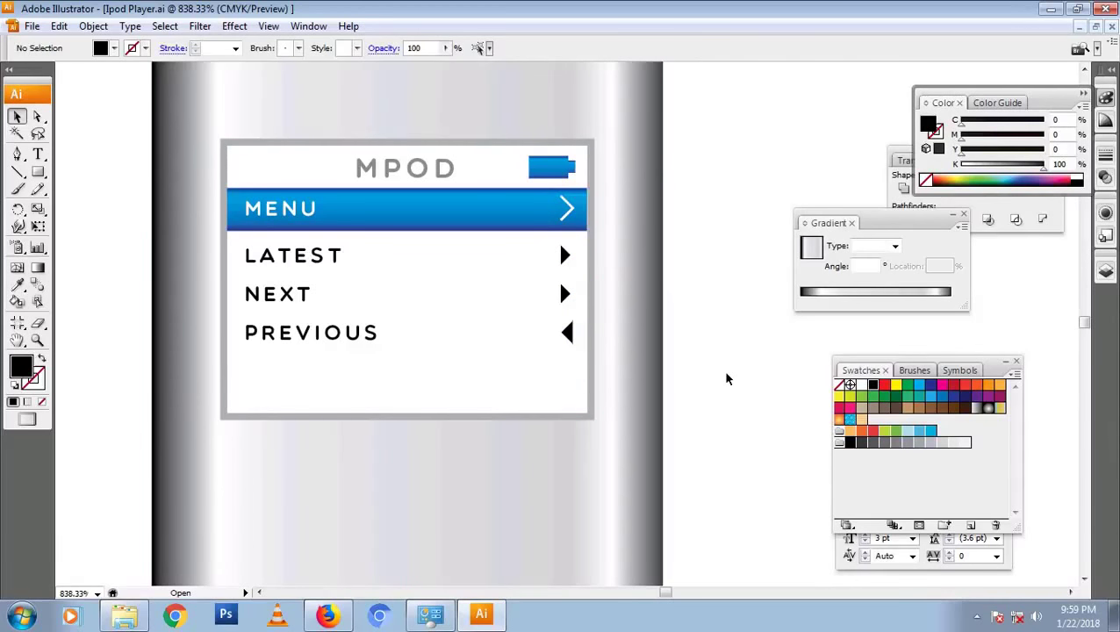
Copy the blue bar onto the LATEST row and give the LATEST and NEXT bars the grey metallic gradient
{"action": "left_click", "coordinate": [482, 208]}
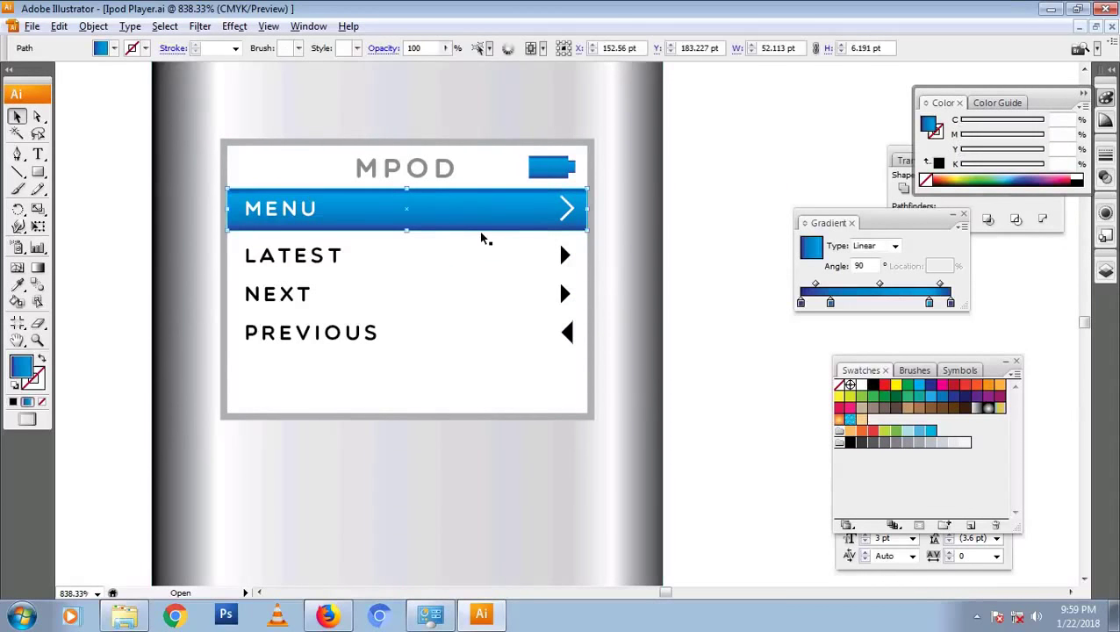
{"action": "left_click_drag", "start_coordinate": [480, 217], "coordinate": [479, 267]}
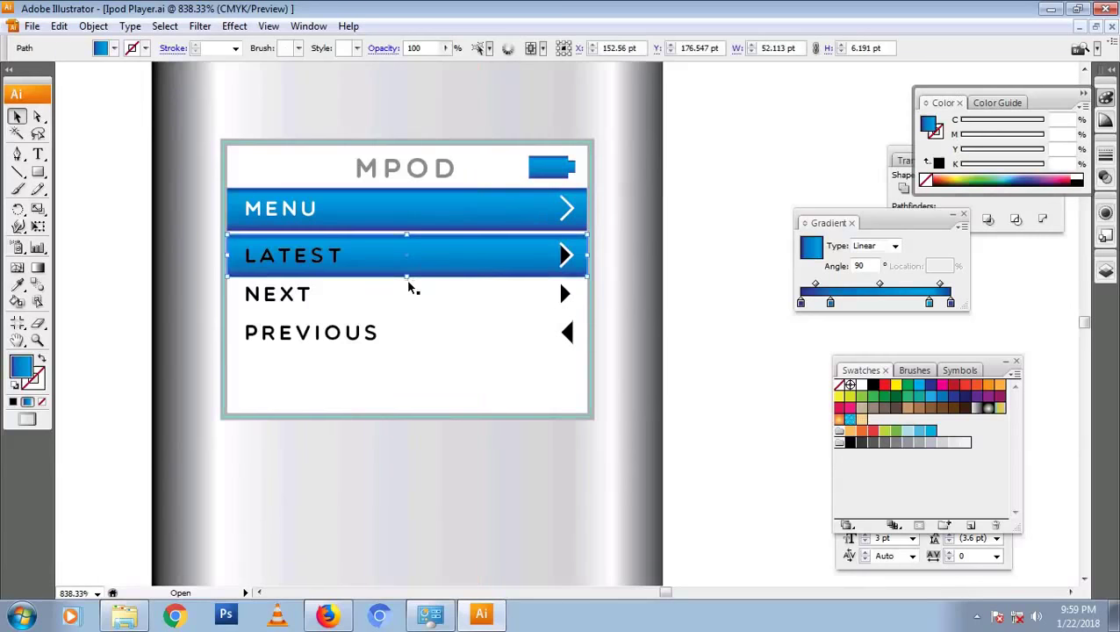
{"action": "key", "text": "i"}
{"action": "left_click", "coordinate": [633, 245]}
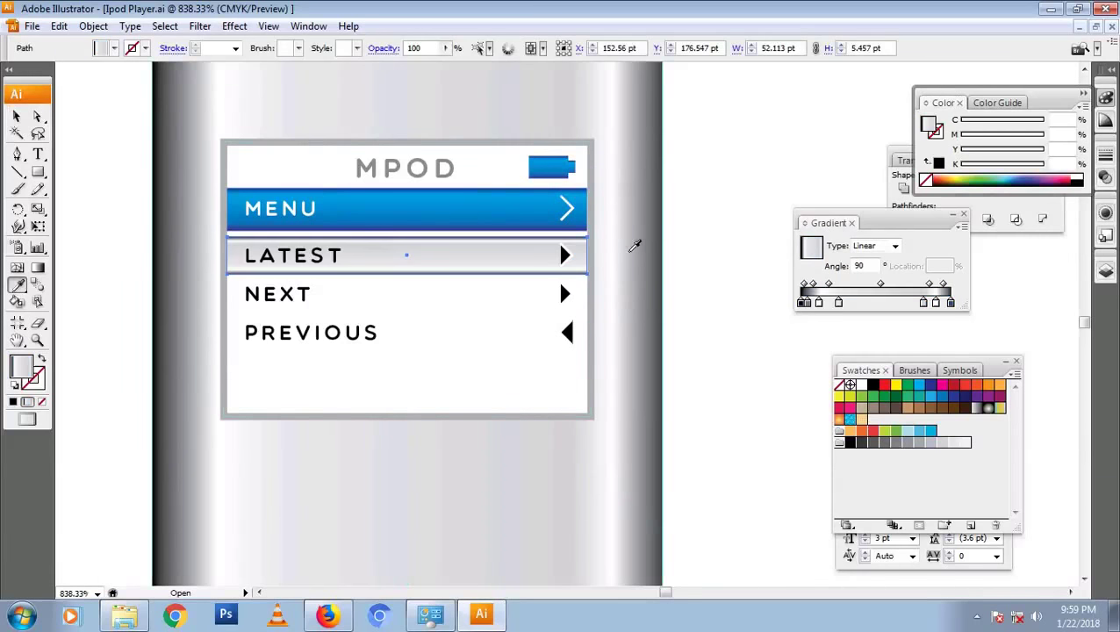
{"action": "key", "text": "v"}
{"action": "left_click", "coordinate": [760, 361]}
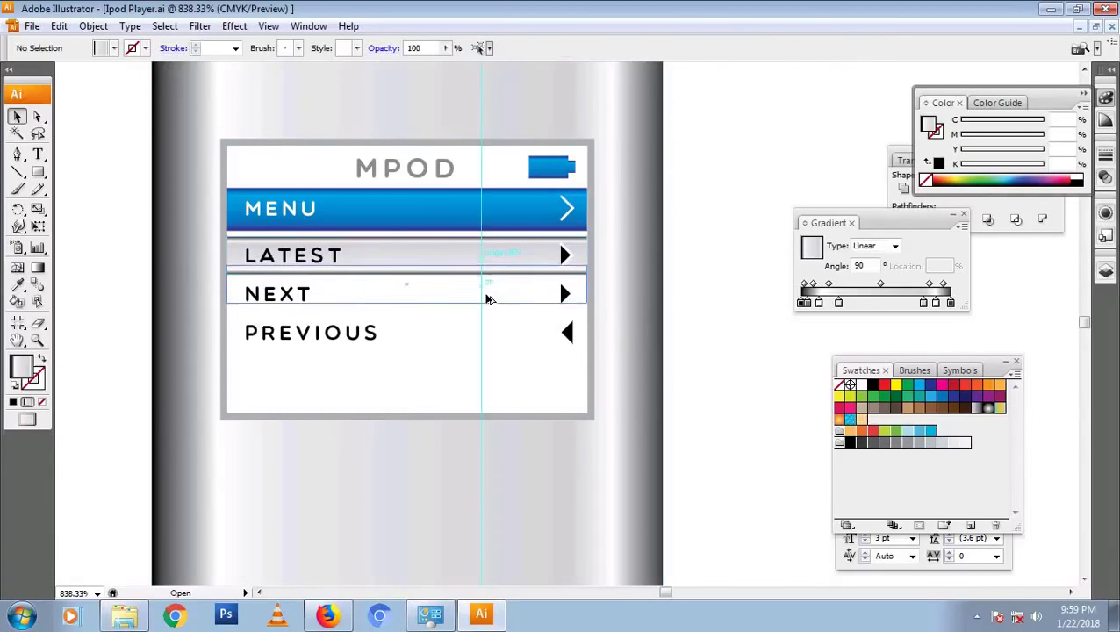
{"action": "left_click", "coordinate": [488, 304]}
{"action": "key", "text": "period"}
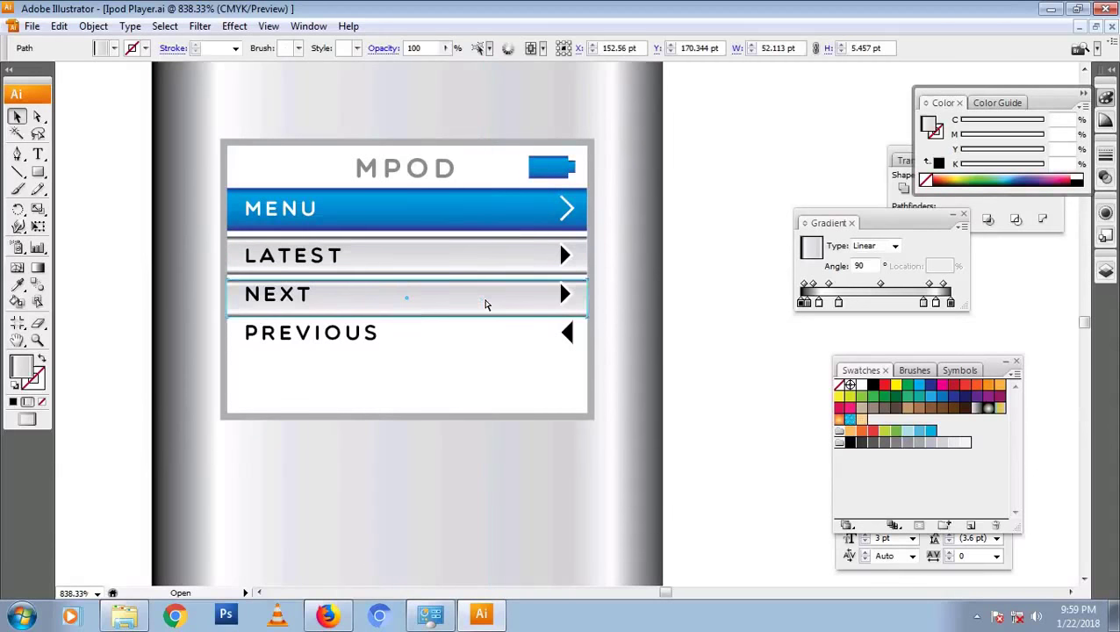
{"action": "left_click", "coordinate": [739, 371]}
Zoom out and start a text reminder note on the empty canvas beside the player
{"action": "key", "text": "ctrl+minus"}
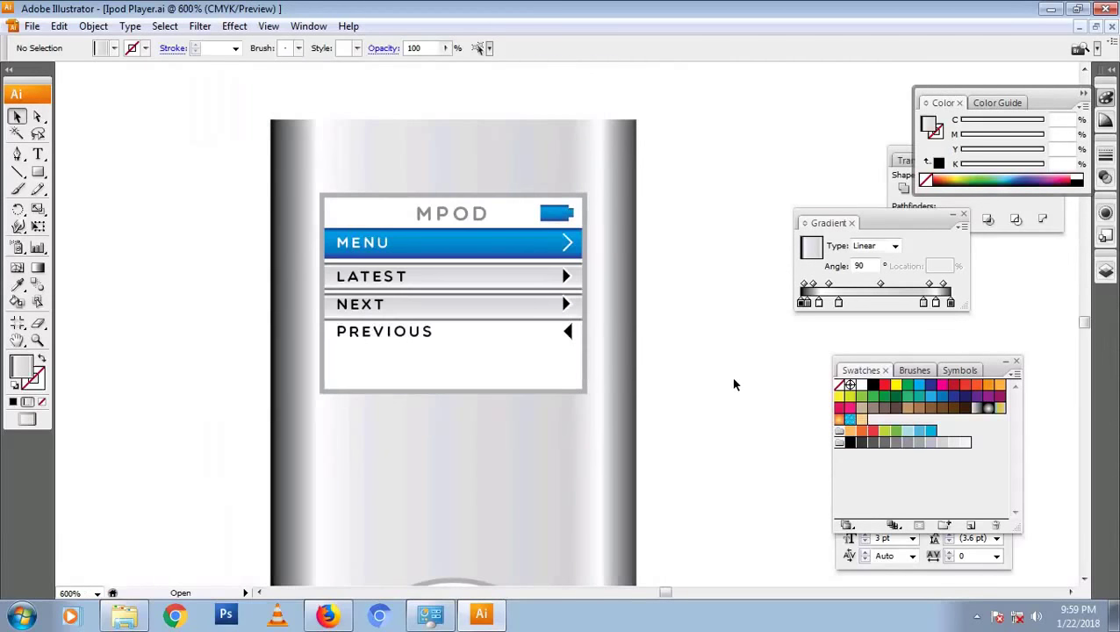
{"action": "key", "text": "t"}
{"action": "left_click", "coordinate": [712, 393]}
{"action": "type", "text": "COMMAND PLU"}
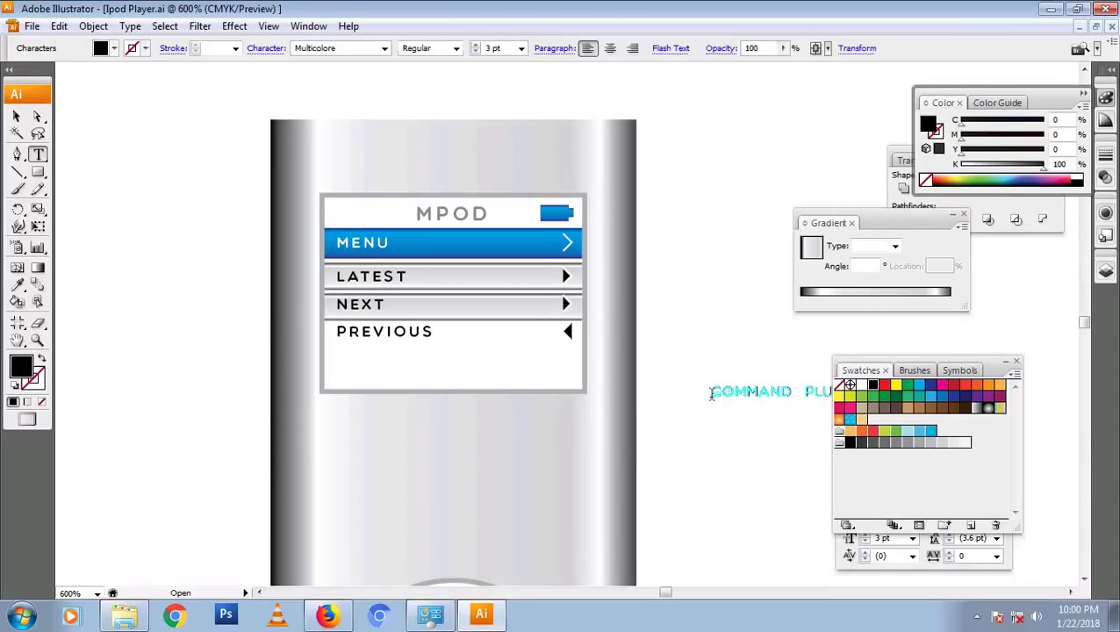
Remove the extra space before PLUS in the reminder note, then delete the note
{"action": "key", "text": "Escape"}
{"action": "left_click_drag", "start_coordinate": [712, 408], "coordinate": [545, 413]}
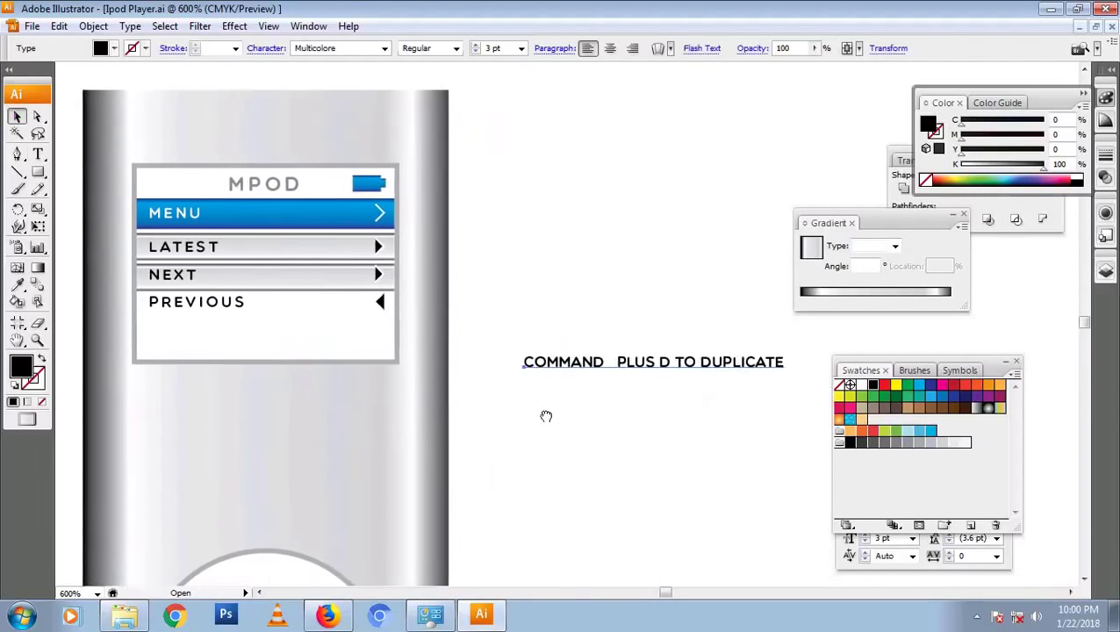
{"action": "left_click", "coordinate": [572, 372]}
{"action": "double_click", "coordinate": [571, 372]}
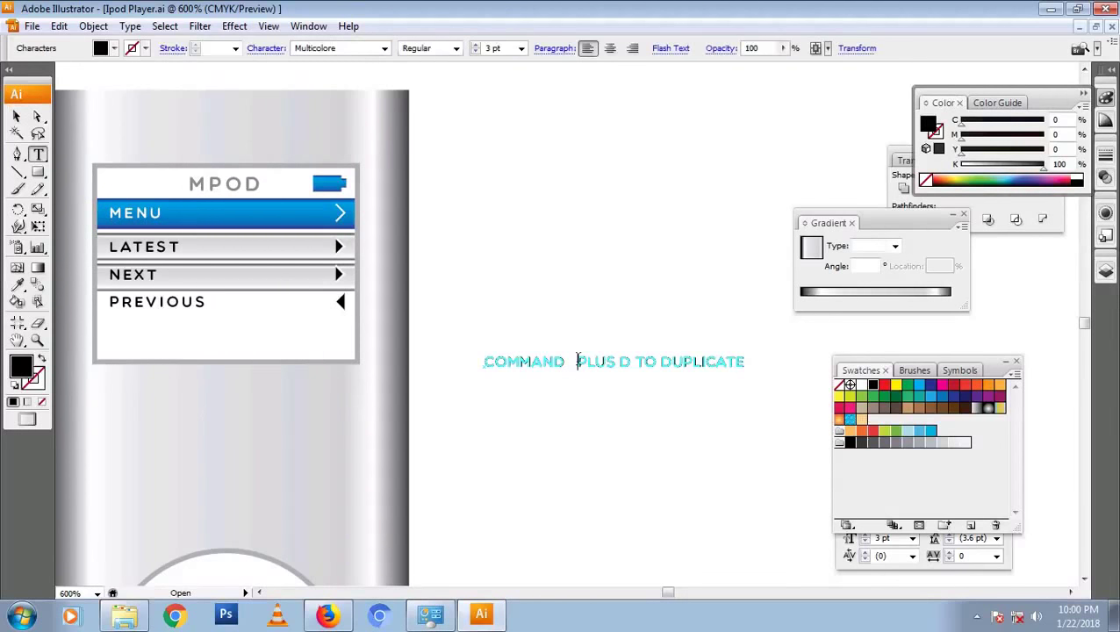
{"action": "key", "text": "BackSpace"}
{"action": "left_click", "coordinate": [592, 344]}
{"action": "left_click", "coordinate": [615, 361]}
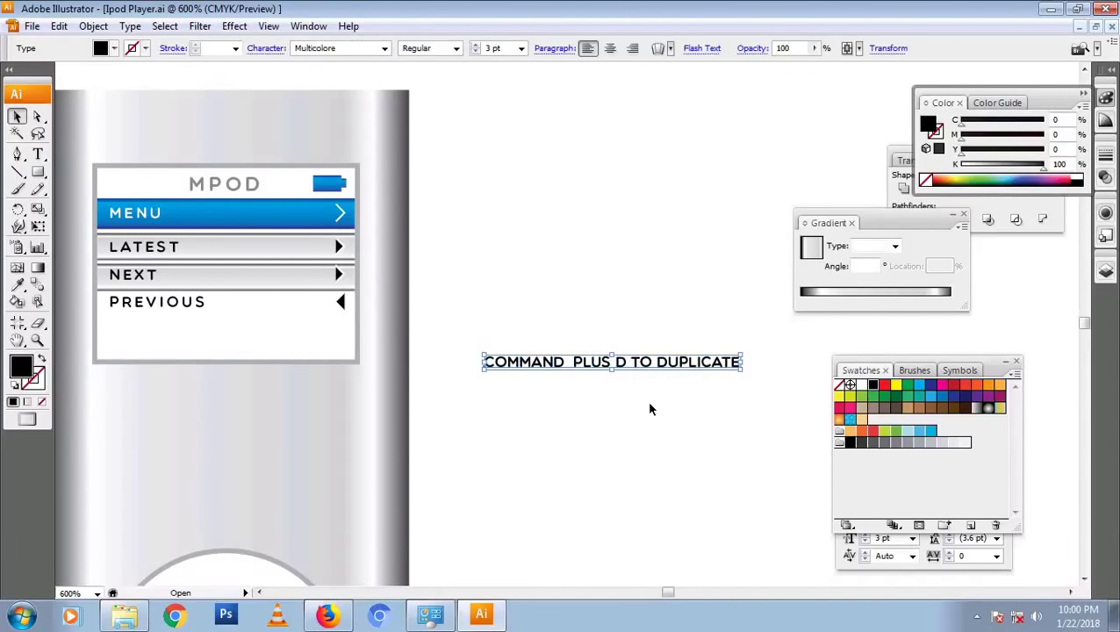
{"action": "key", "text": "Delete"}
Make trial Ctrl+D copies of the NEXT bar, then delete them
{"action": "left_click", "coordinate": [299, 287]}
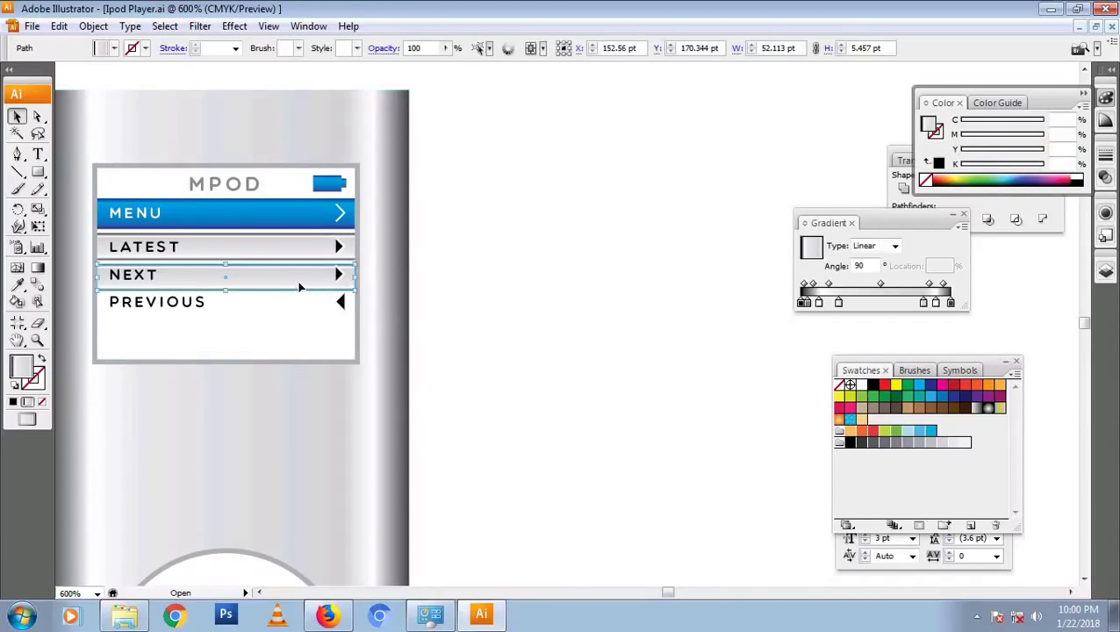
{"action": "mouse_move", "coordinate": [299, 287]}
{"action": "left_mouse_down"}
{"action": "mouse_move", "coordinate": [598, 353]}
{"action": "mouse_move", "coordinate": [587, 392]}
{"action": "left_mouse_up"}
{"action": "key", "text": "ctrl+d"}
{"action": "key", "text": "ctrl+d"}
{"action": "key", "text": "ctrl+z"}
{"action": "key", "text": "ctrl+z"}
{"action": "key", "text": "ctrl+d"}
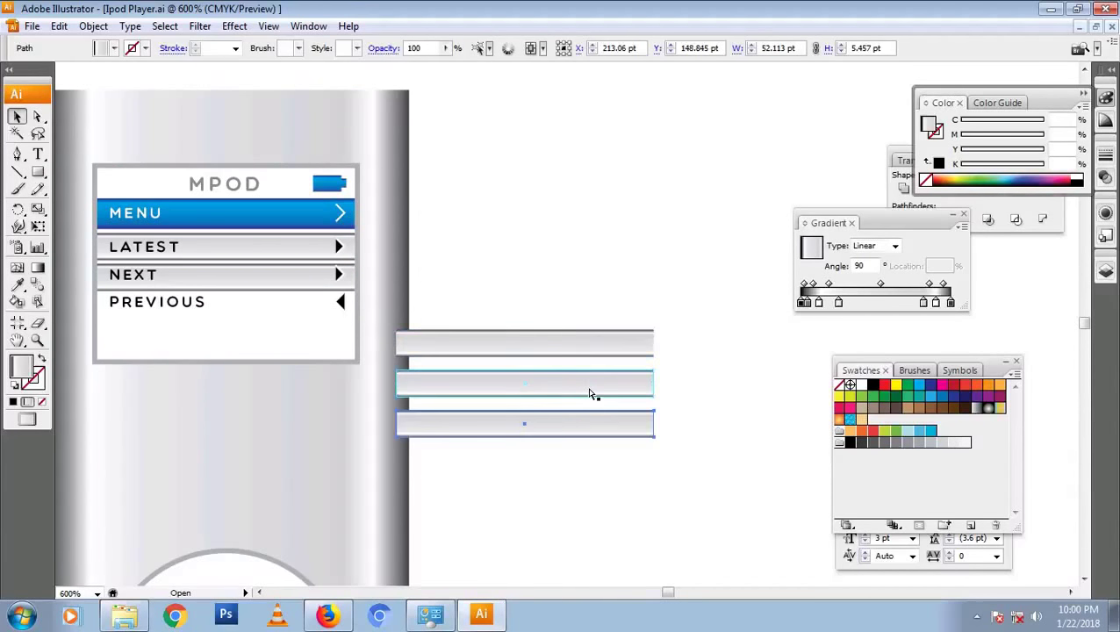
{"action": "key", "text": "ctrl+d"}
{"action": "key", "text": "ctrl+d"}
{"action": "left_click_drag", "start_coordinate": [738, 518], "coordinate": [570, 303]}
{"action": "key", "text": "Delete"}
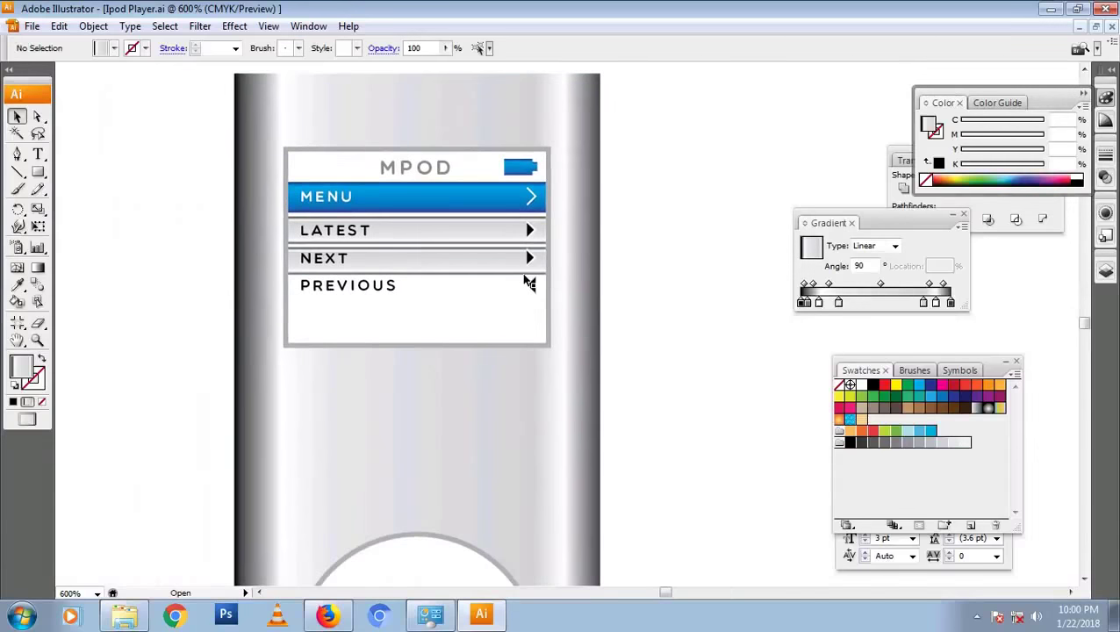
Zoom in on the menu screen and select the LATEST bar
{"action": "left_click_drag", "start_coordinate": [289, 123], "coordinate": [605, 351]}
{"action": "key", "text": "v"}
{"action": "left_click", "coordinate": [500, 306]}
Rearrange the LATEST bar's gradient stops to darken its centre band and lower its opacity
{"action": "left_click", "coordinate": [818, 303]}
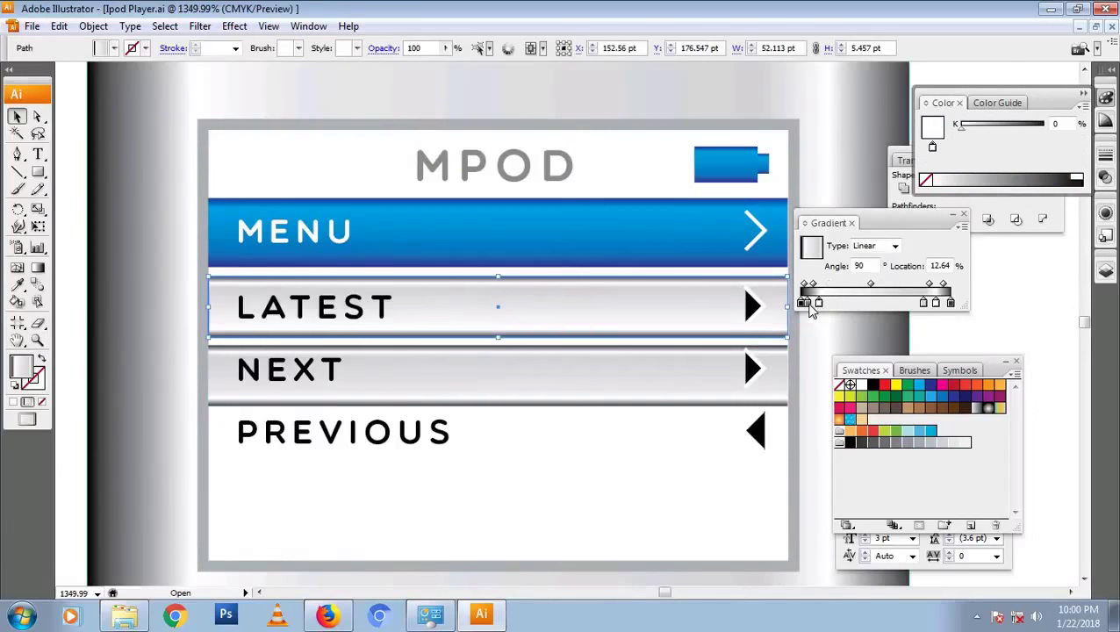
{"action": "mouse_move", "coordinate": [819, 305]}
{"action": "left_mouse_down"}
{"action": "mouse_move", "coordinate": [886, 300]}
{"action": "mouse_move", "coordinate": [921, 333]}
{"action": "mouse_move", "coordinate": [882, 347]}
{"action": "left_mouse_up"}
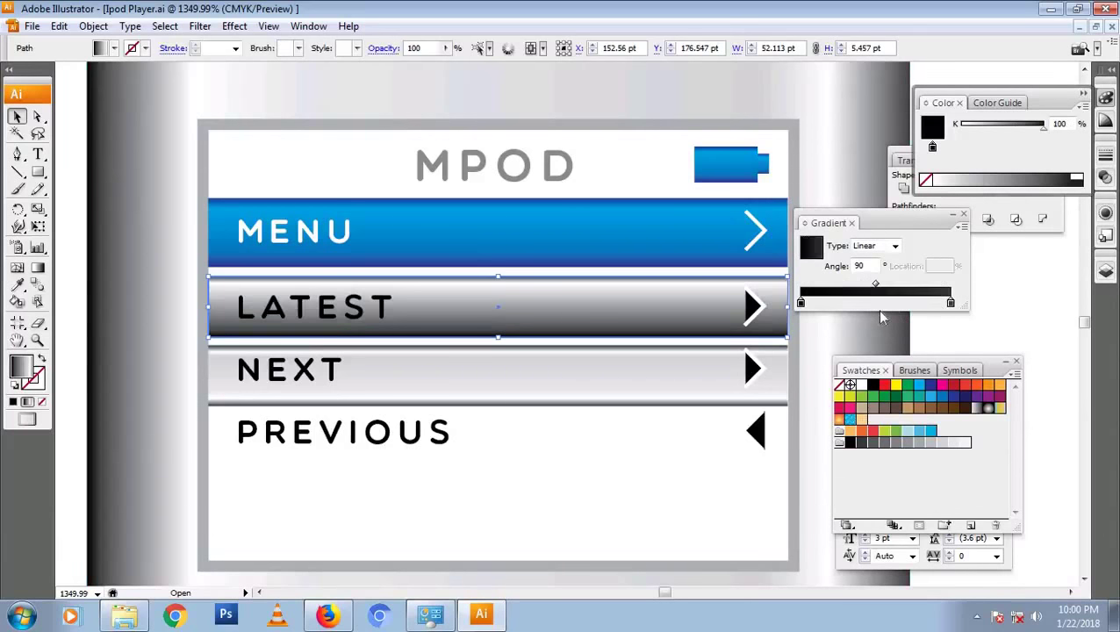
{"action": "mouse_move", "coordinate": [935, 302]}
{"action": "left_mouse_down"}
{"action": "mouse_move", "coordinate": [873, 307]}
{"action": "mouse_move", "coordinate": [875, 338]}
{"action": "left_mouse_up"}
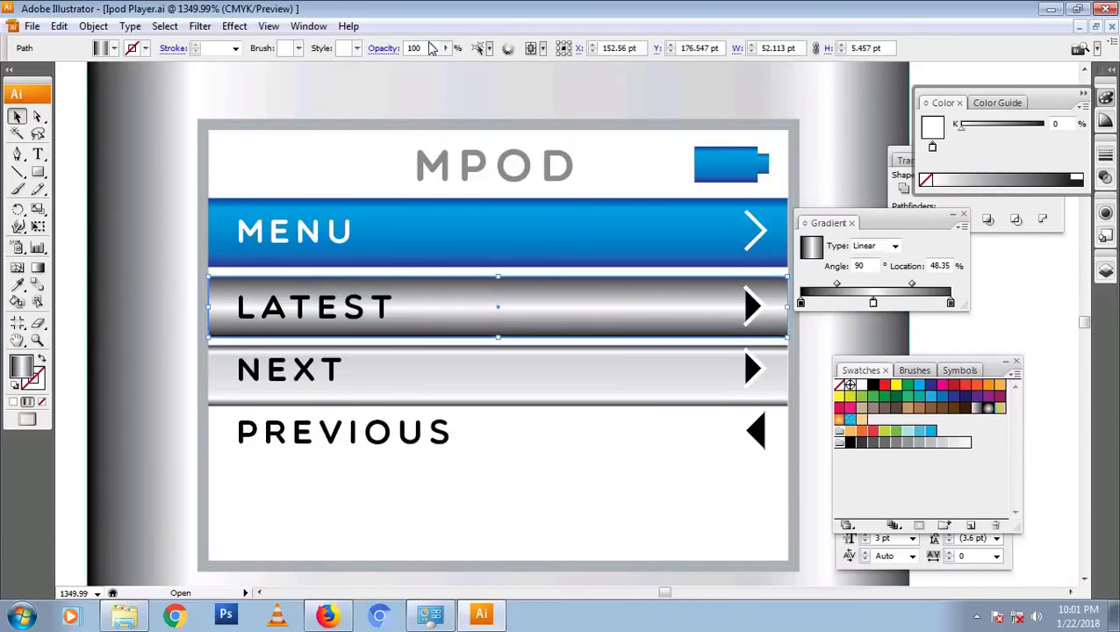
{"action": "type", "text": "60"}
{"action": "key", "text": "Return"}
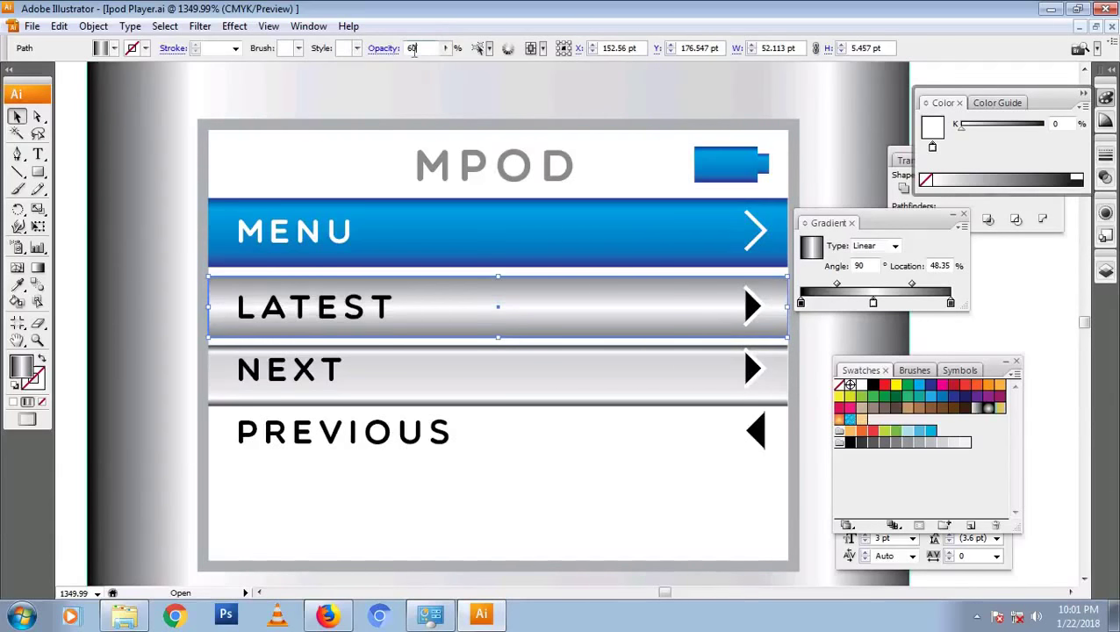
{"action": "left_click", "coordinate": [82, 274]}
{"action": "left_click", "coordinate": [230, 362]}
{"action": "left_click", "coordinate": [478, 303]}
Copy the NEXT bar down to sit behind the PREVIOUS row
{"action": "key", "text": "a"}
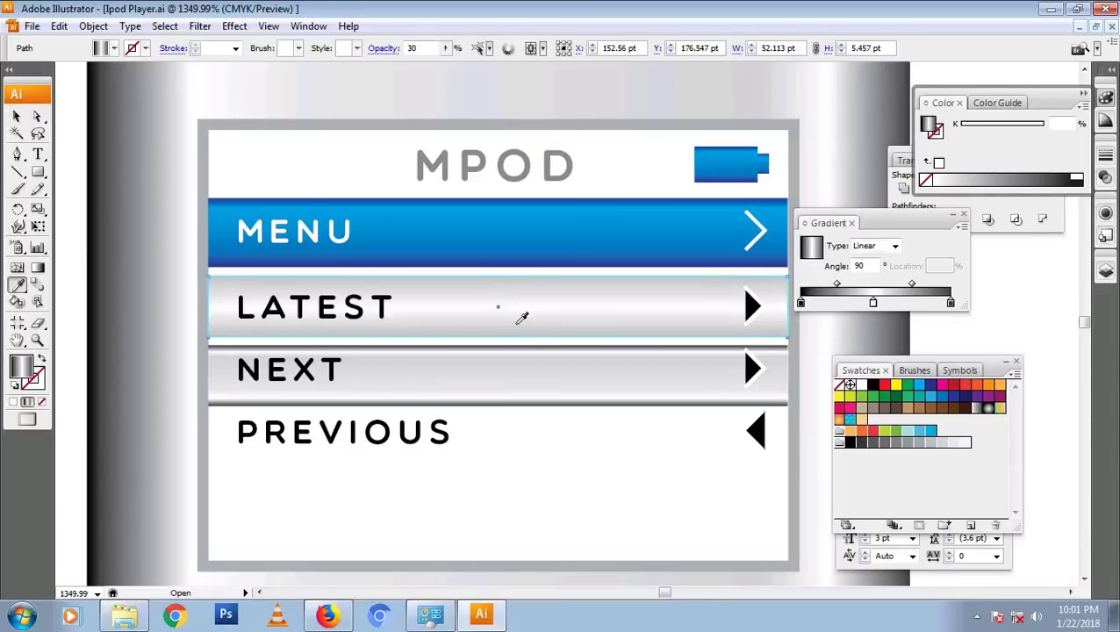
{"action": "key", "text": "v"}
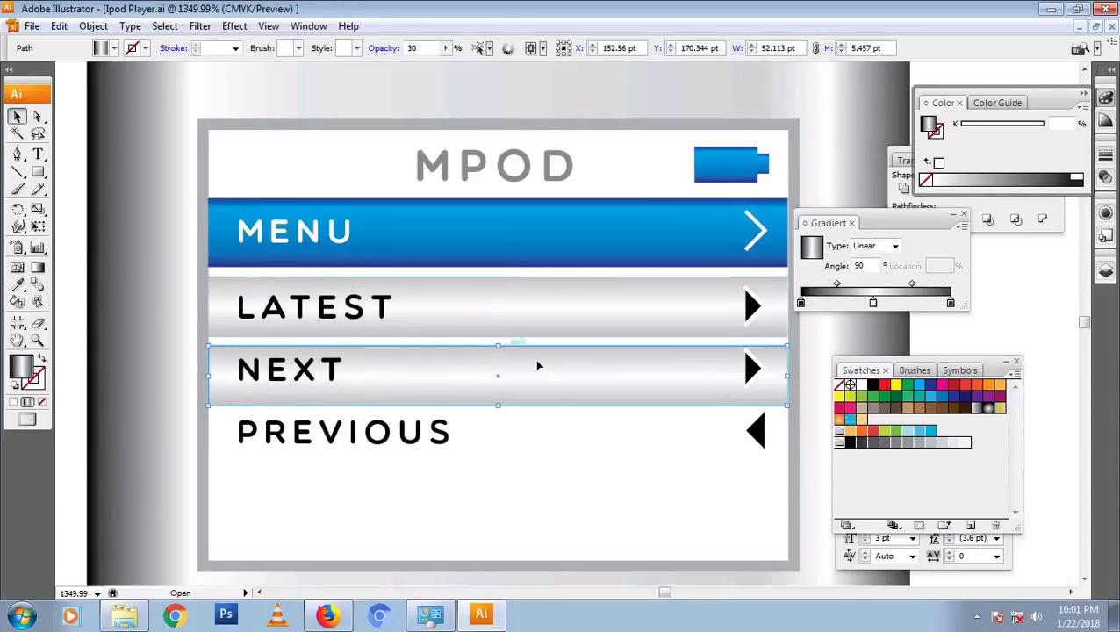
{"action": "left_click_drag", "start_coordinate": [537, 365], "coordinate": [547, 436]}
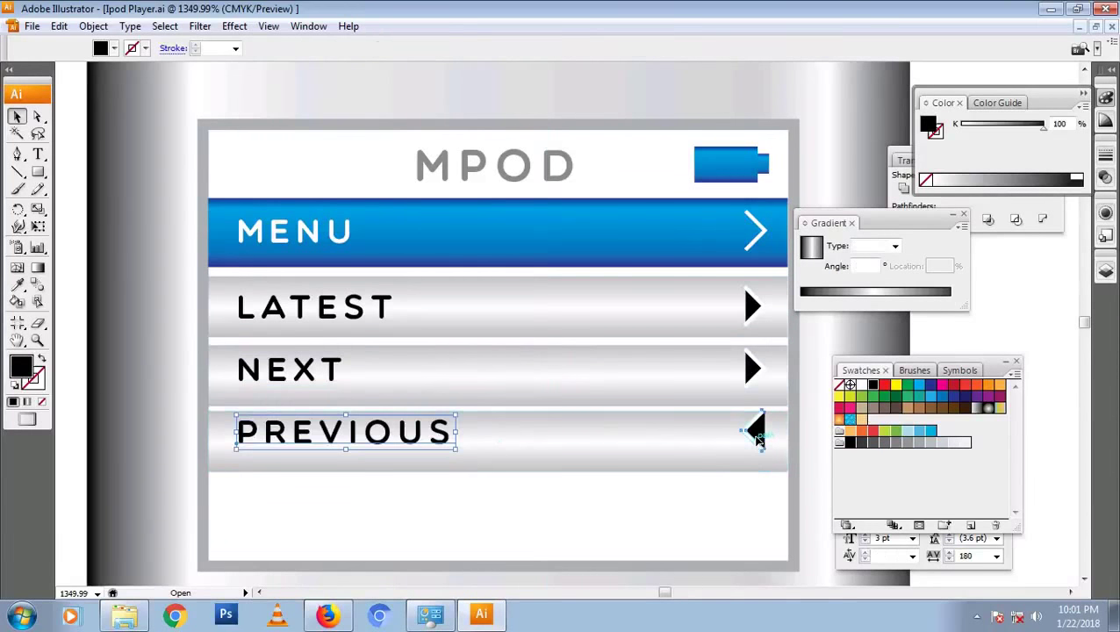
Nudge the PREVIOUS and NEXT labels and arrows to centre them on their bars
{"action": "left_click_drag", "start_coordinate": [756, 430], "coordinate": [756, 436]}
{"action": "key", "text": "Up"}
{"action": "key", "text": "Up"}
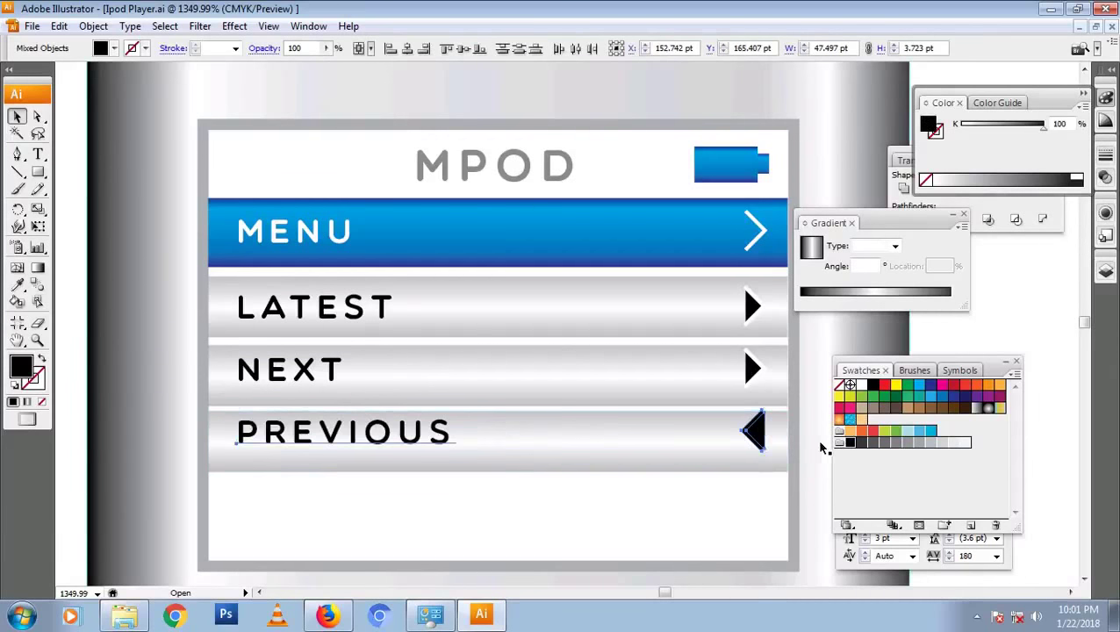
{"action": "left_click", "coordinate": [753, 430]}
{"action": "key", "text": "ctrl+shift+a"}
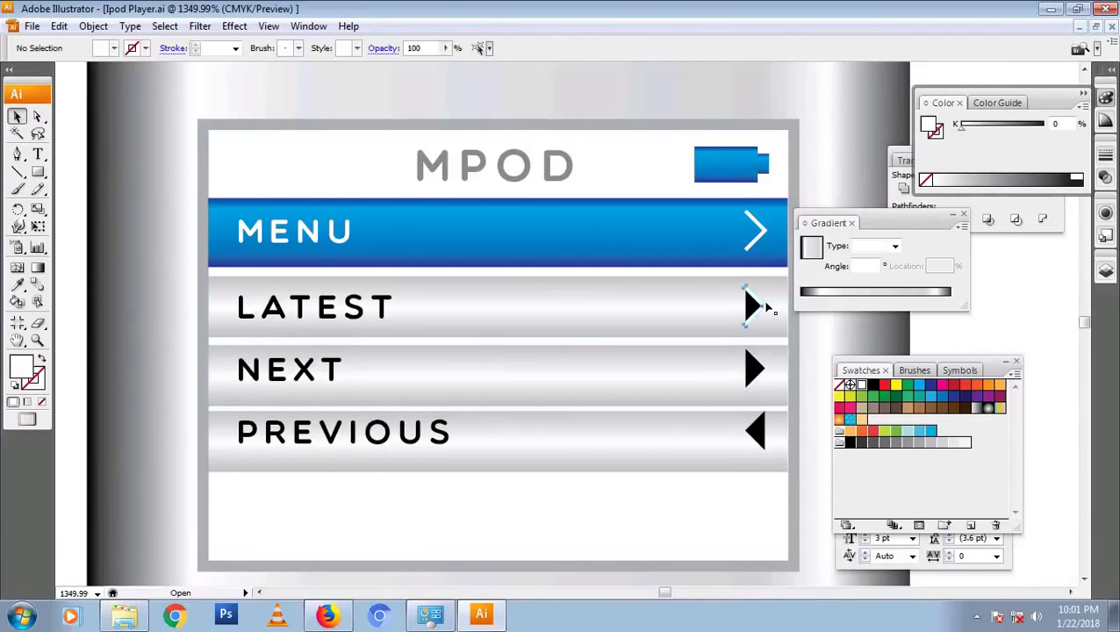
{"action": "left_click", "coordinate": [447, 432]}
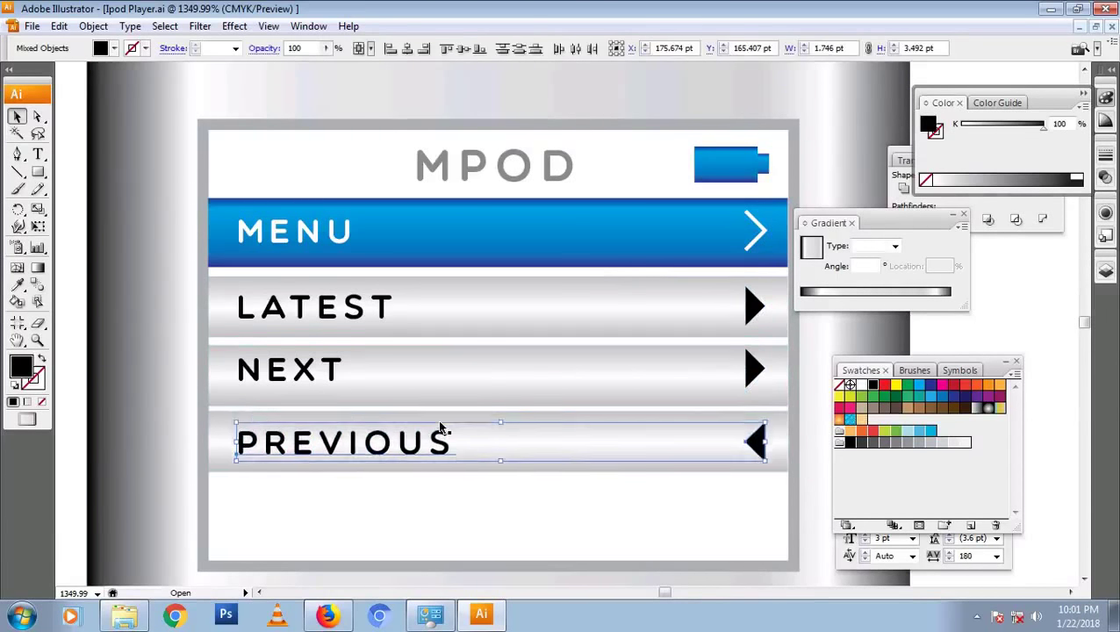
{"action": "left_click", "coordinate": [290, 370]}
{"action": "left_click", "coordinate": [755, 369], "text": "shift"}
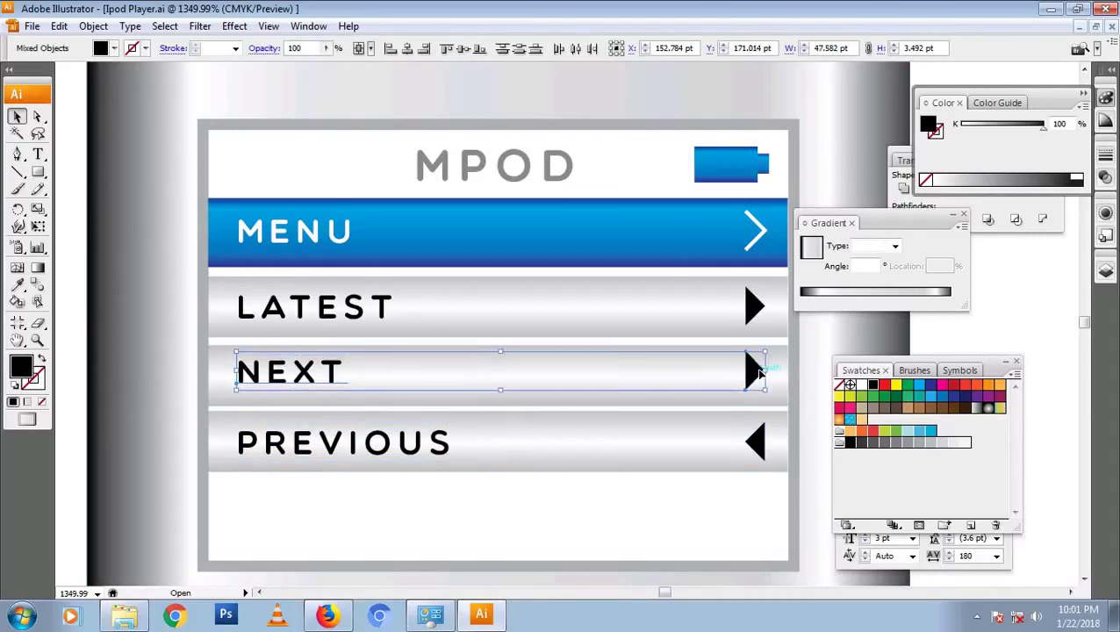
{"action": "key", "text": "Down"}
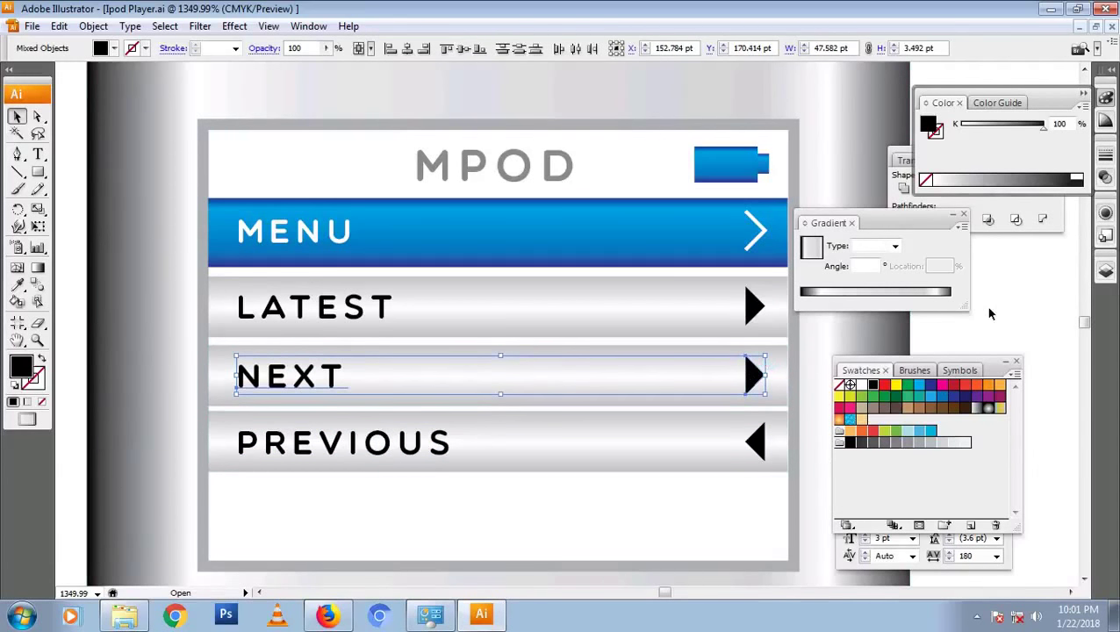
{"action": "left_click", "coordinate": [988, 312]}
Zoom out to the whole player and compare it with the reference image
{"action": "key", "text": "ctrl+0"}
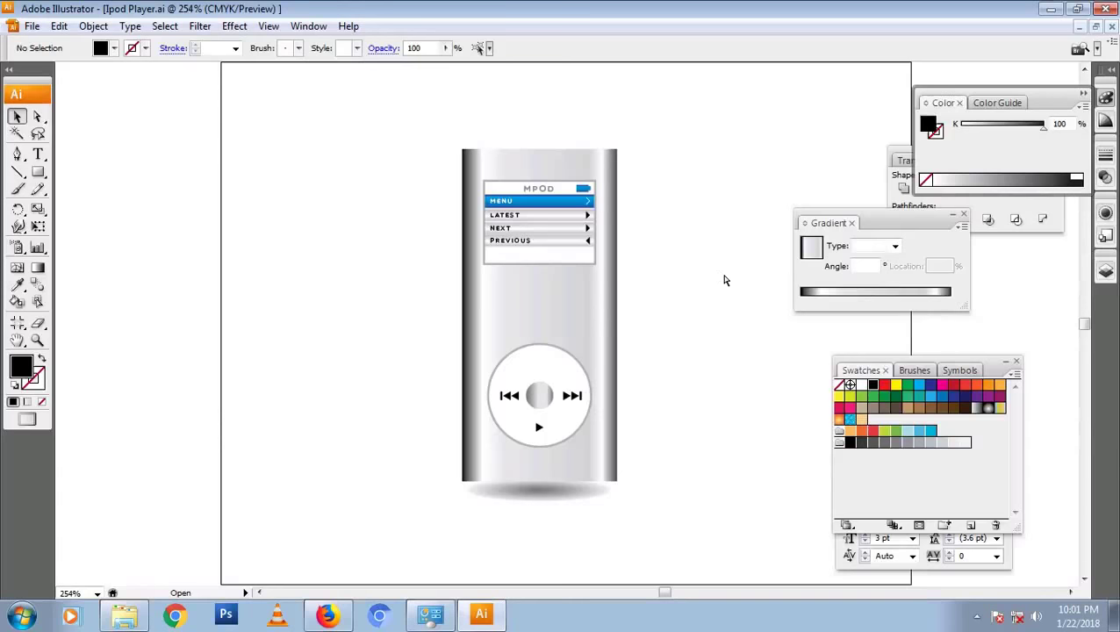
{"action": "key", "text": "alt+Tab"}
{"action": "key", "text": "alt"}
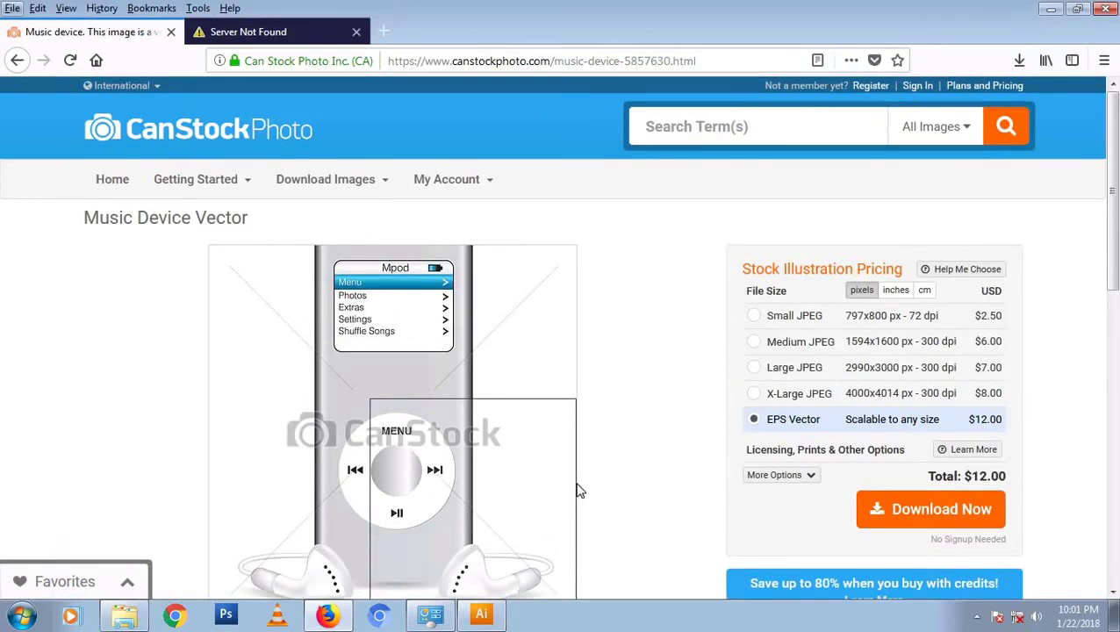
{"action": "key", "text": "alt+Tab"}
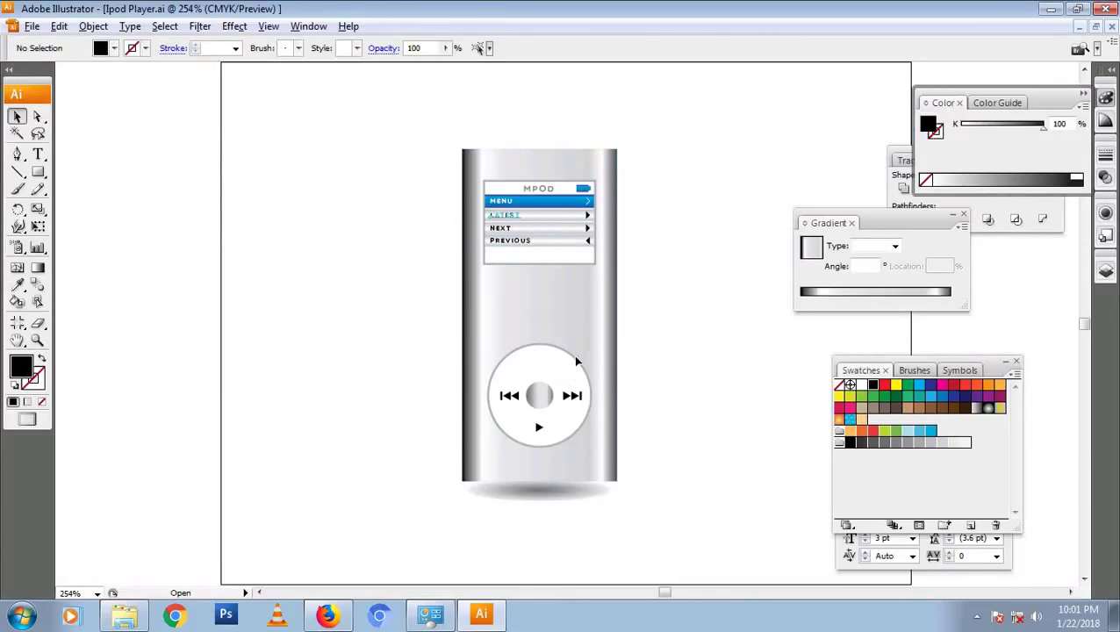
Retype the copied LATEST label on the click wheel as MENU
{"action": "double_click", "coordinate": [553, 369]}
{"action": "scroll", "coordinate": [620, 400], "scroll_direction": "up", "scroll_amount": 3}
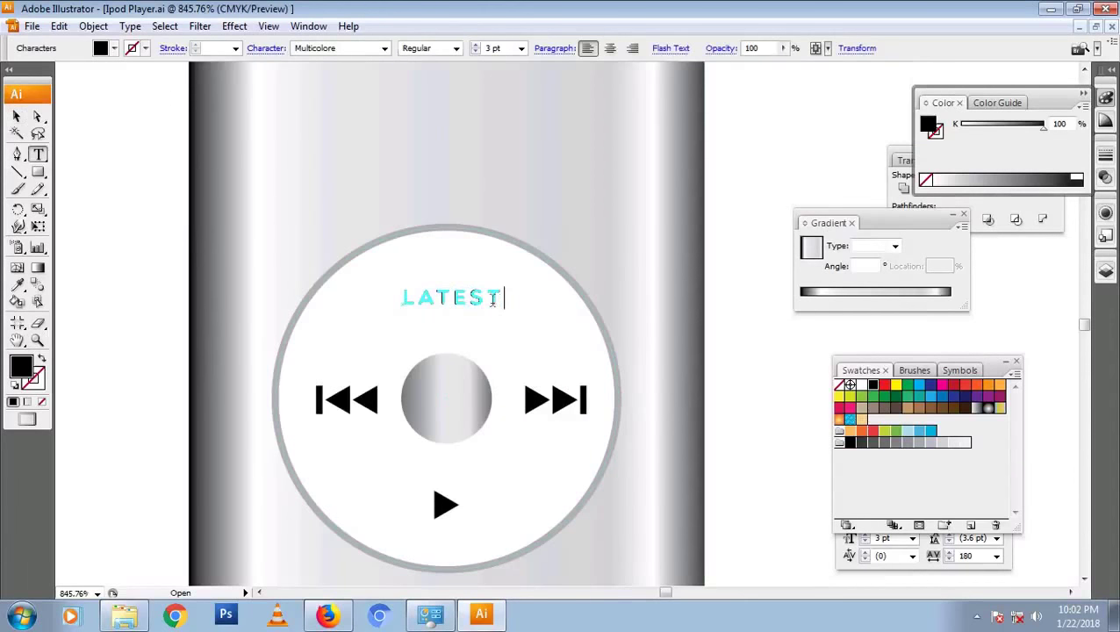
{"action": "left_click_drag", "start_coordinate": [500, 298], "coordinate": [322, 307]}
{"action": "key", "text": "ctrl+a"}
{"action": "type", "text": "M"}
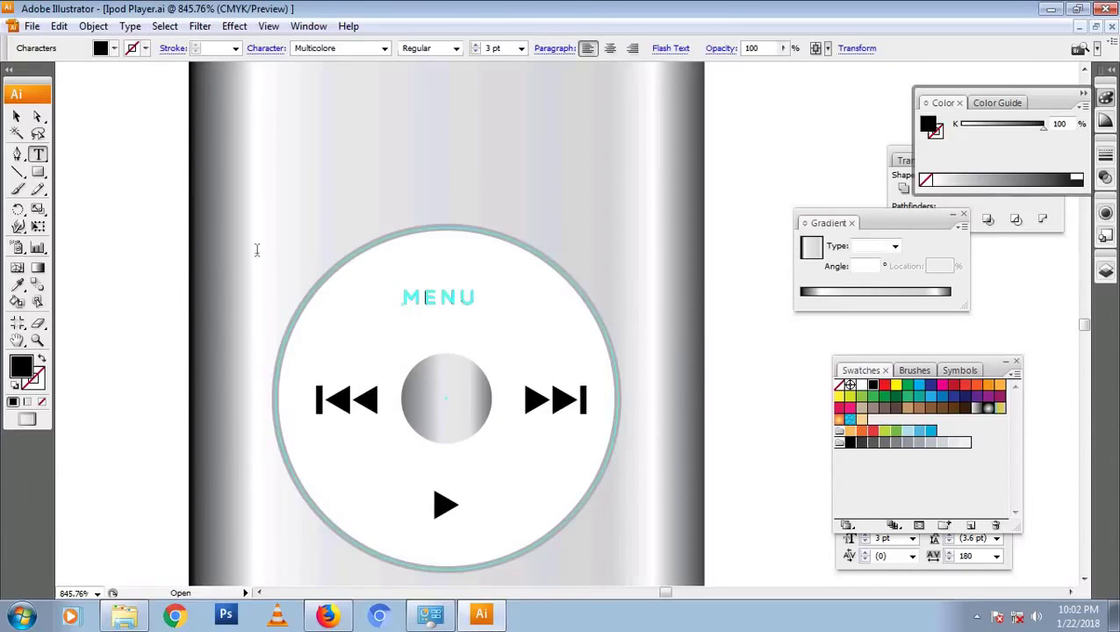
{"action": "left_click", "coordinate": [17, 118]}
Set MENU to 5 pt, nudge it into place, then view the CanStock reference page
{"action": "left_click", "coordinate": [892, 538]}
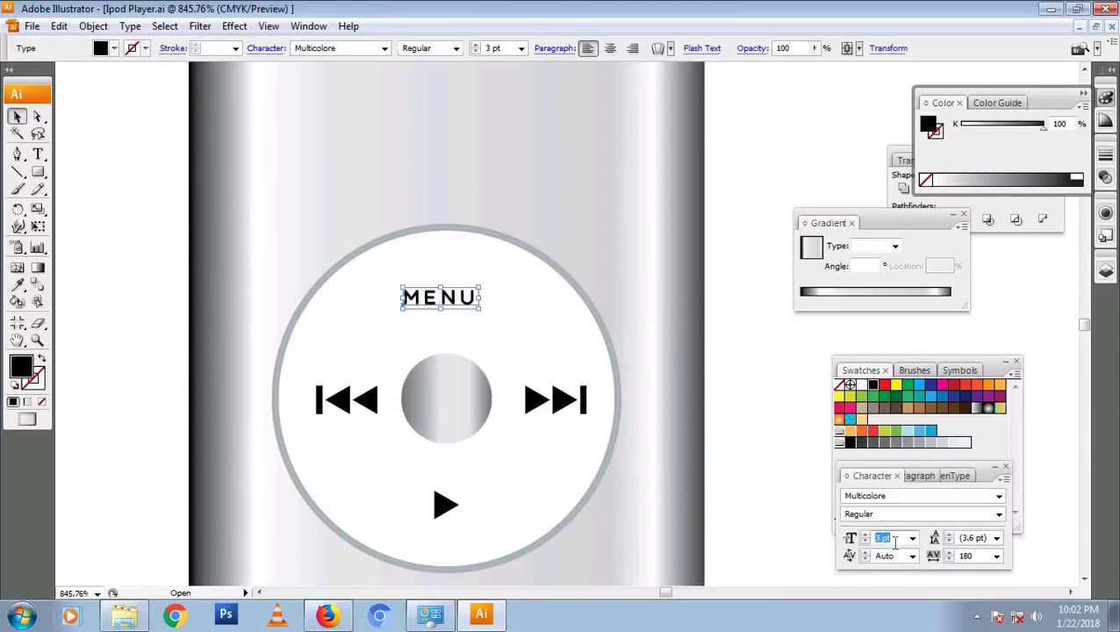
{"action": "key", "text": "Up"}
{"action": "key", "text": "Up"}
{"action": "key", "text": "Left"}
{"action": "key", "text": "Left"}
{"action": "key", "text": "Left"}
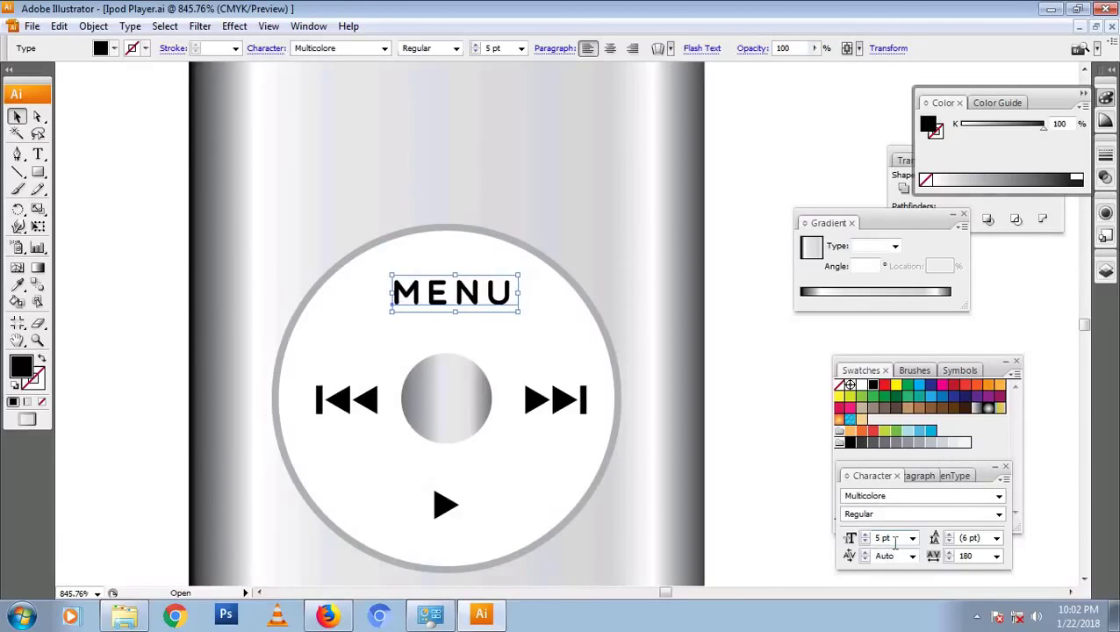
{"action": "key", "text": "Left"}
{"action": "key", "text": "Down"}
{"action": "key", "text": "ctrl+0"}
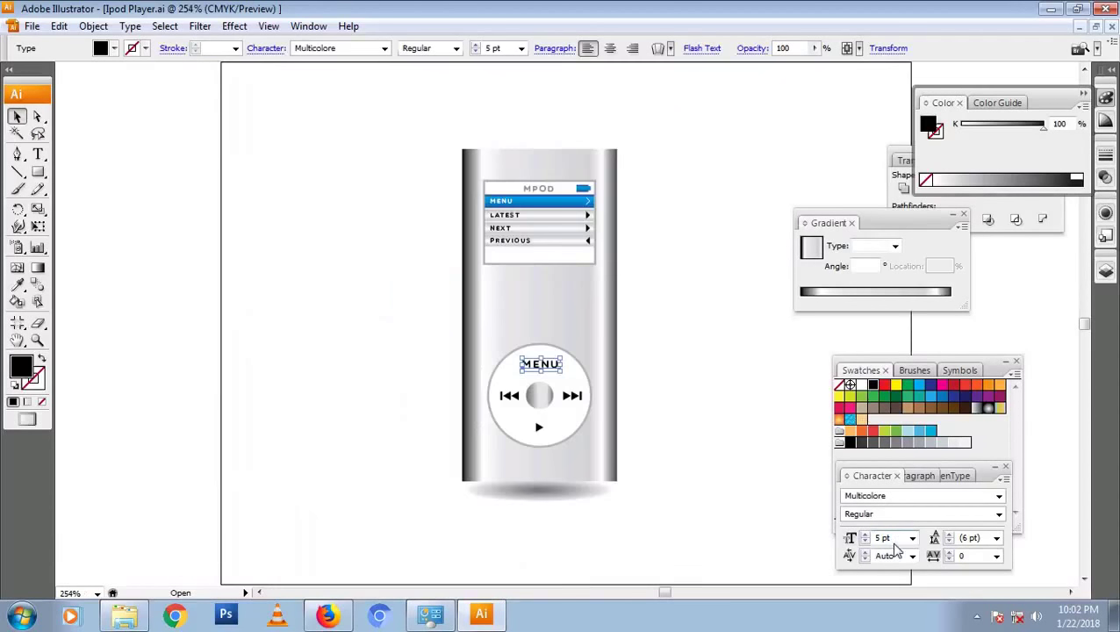
{"action": "left_click", "coordinate": [723, 352]}
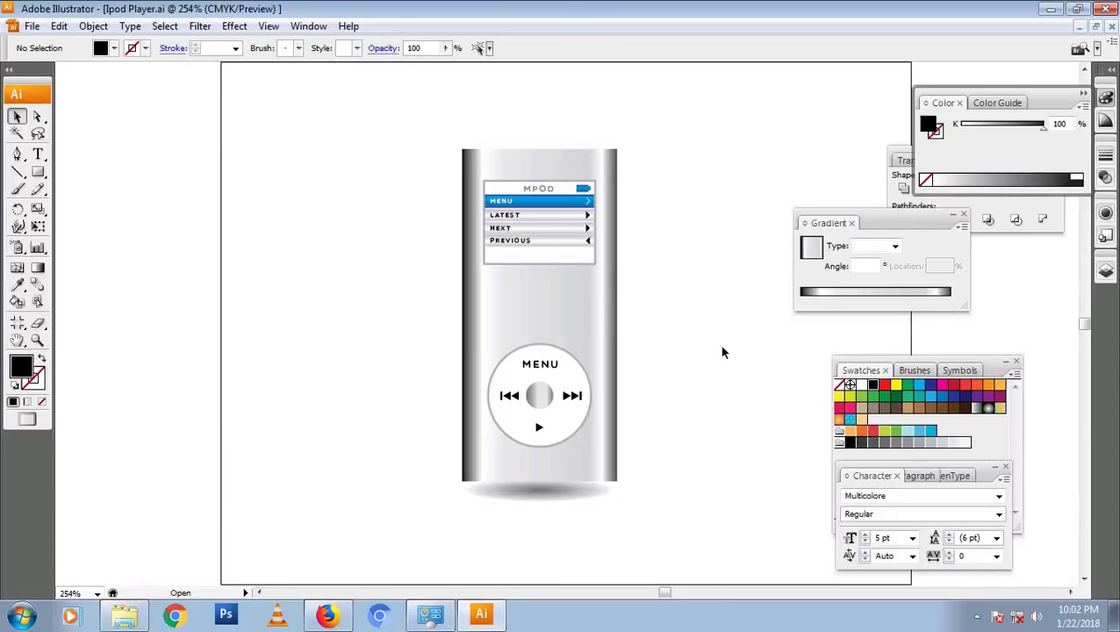
{"action": "left_click", "coordinate": [479, 617]}
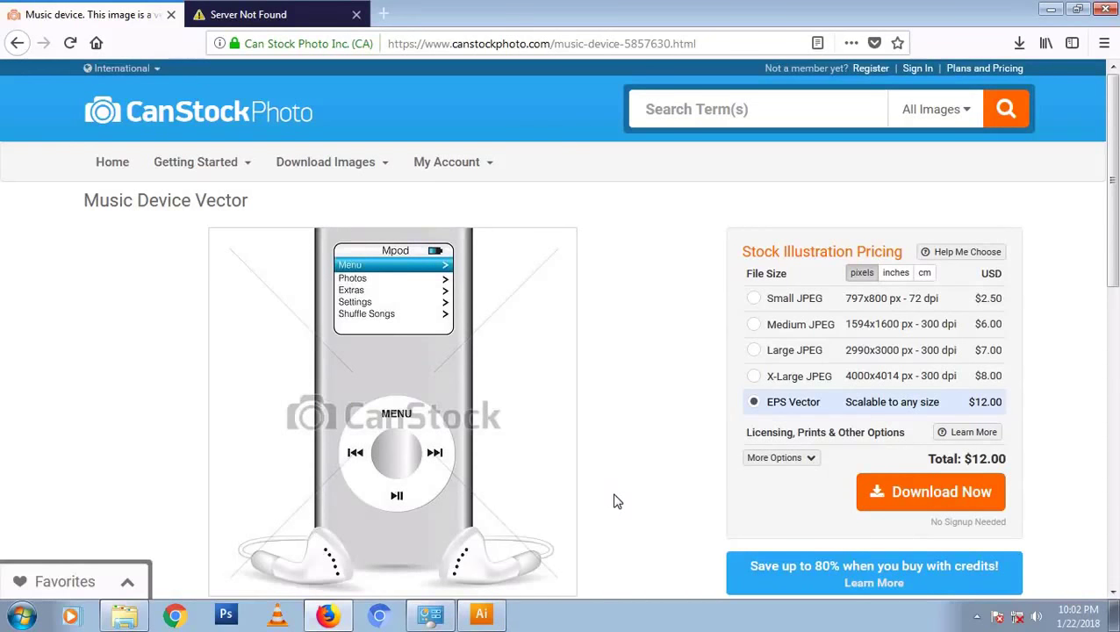
{"action": "left_click", "coordinate": [497, 612]}
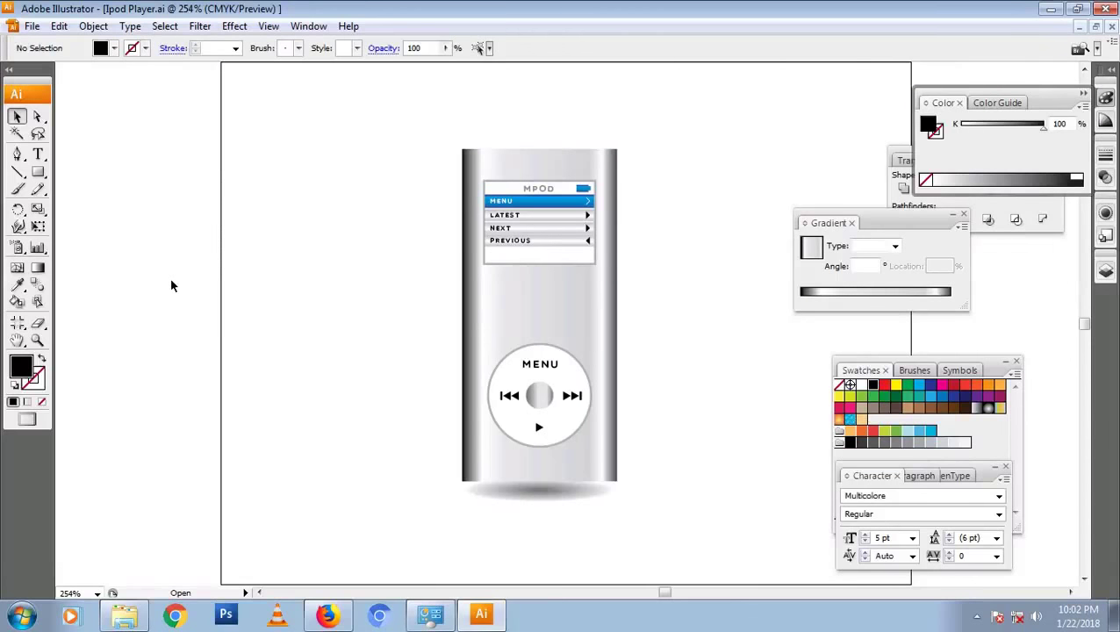
Add a print-screen note about creating ear phones above the player
{"action": "key", "text": "t"}
{"action": "left_click", "coordinate": [161, 146]}
{"action": "type", "text": "PRINT SCREEN ON KEYBOARD ON TOP RIGHT THEN PASTE TO CREATE EAR PHONES"}
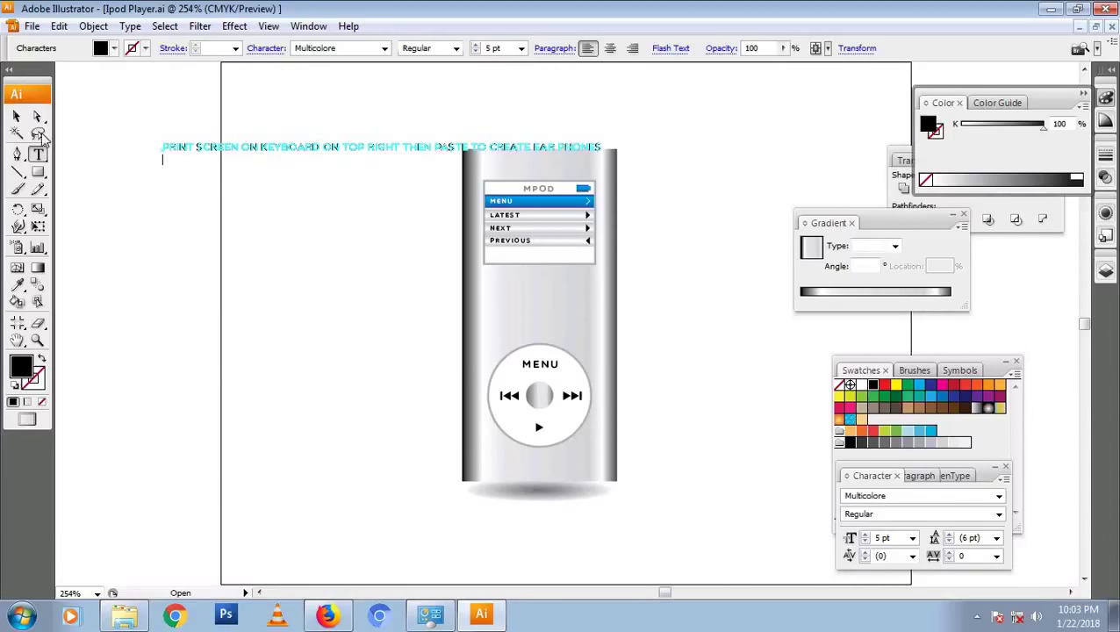
{"action": "left_click", "coordinate": [17, 116]}
{"action": "left_click_drag", "start_coordinate": [301, 149], "coordinate": [340, 120]}
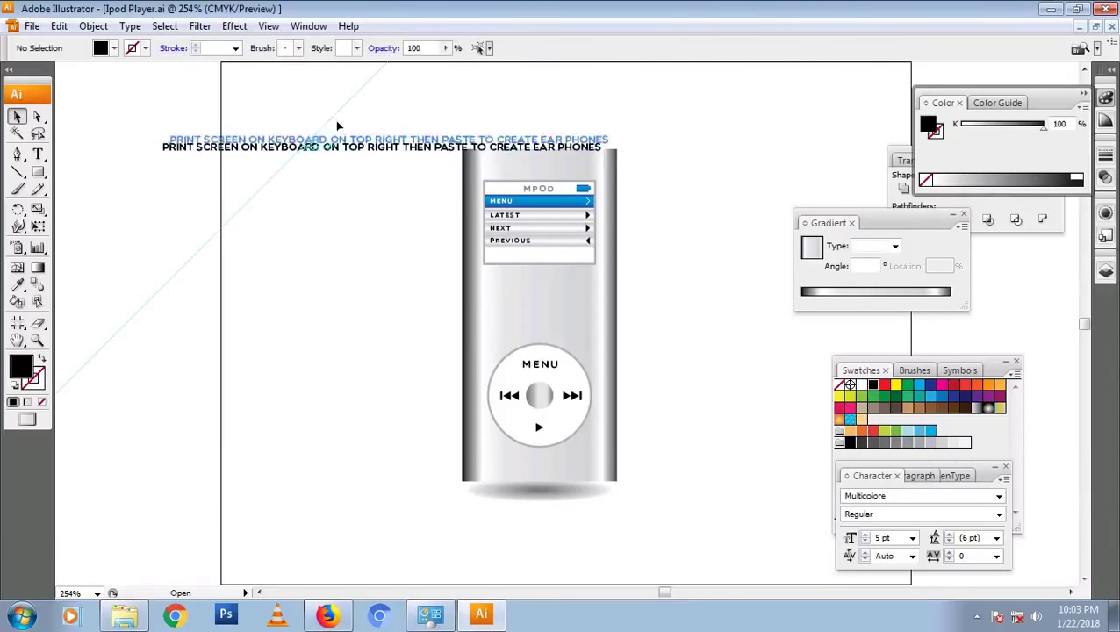
{"action": "left_click", "coordinate": [427, 82]}
Paste the 1360 × 768 pt reference screenshot onto the canvas
{"action": "left_click", "coordinate": [93, 25]}
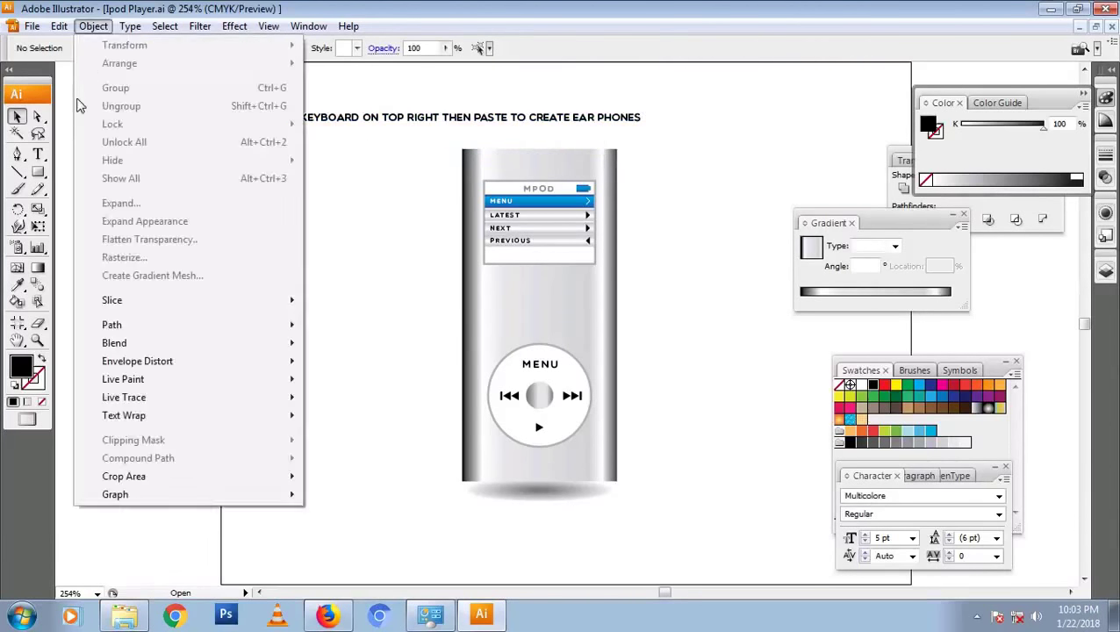
{"action": "left_click", "coordinate": [79, 118]}
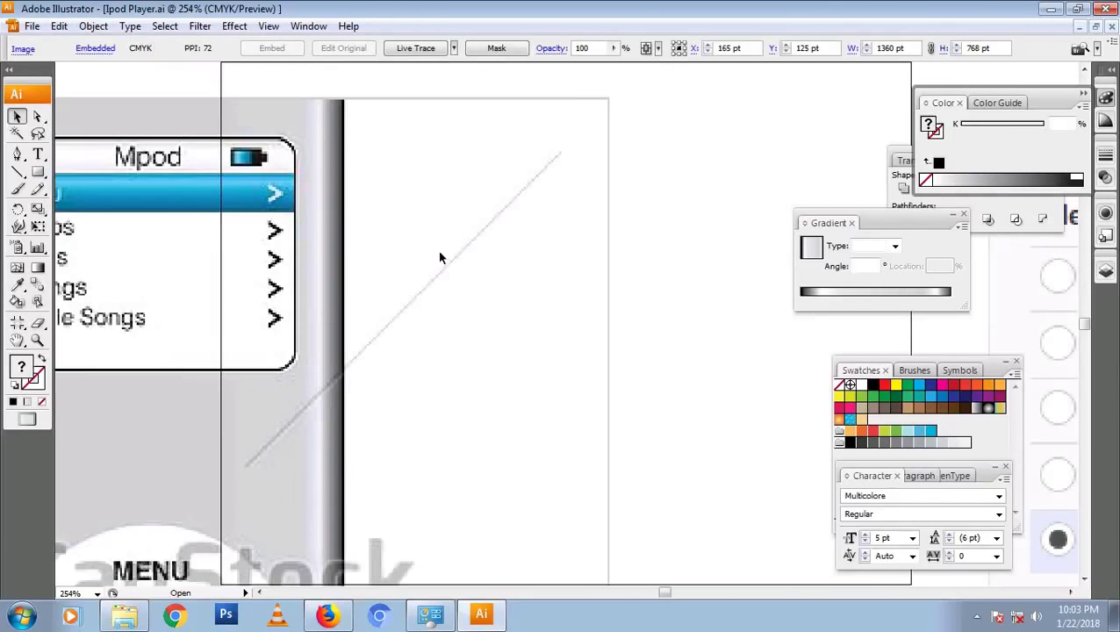
{"action": "scroll", "coordinate": [440, 257], "scroll_direction": "down", "scroll_amount": 3}
{"action": "scroll", "coordinate": [373, 324], "scroll_direction": "down", "scroll_amount": 2}
{"action": "scroll", "coordinate": [369, 410], "scroll_direction": "down", "scroll_amount": 1}
Trace the earbud's main body outline with the Pen over the screenshot
{"action": "key", "text": "p"}
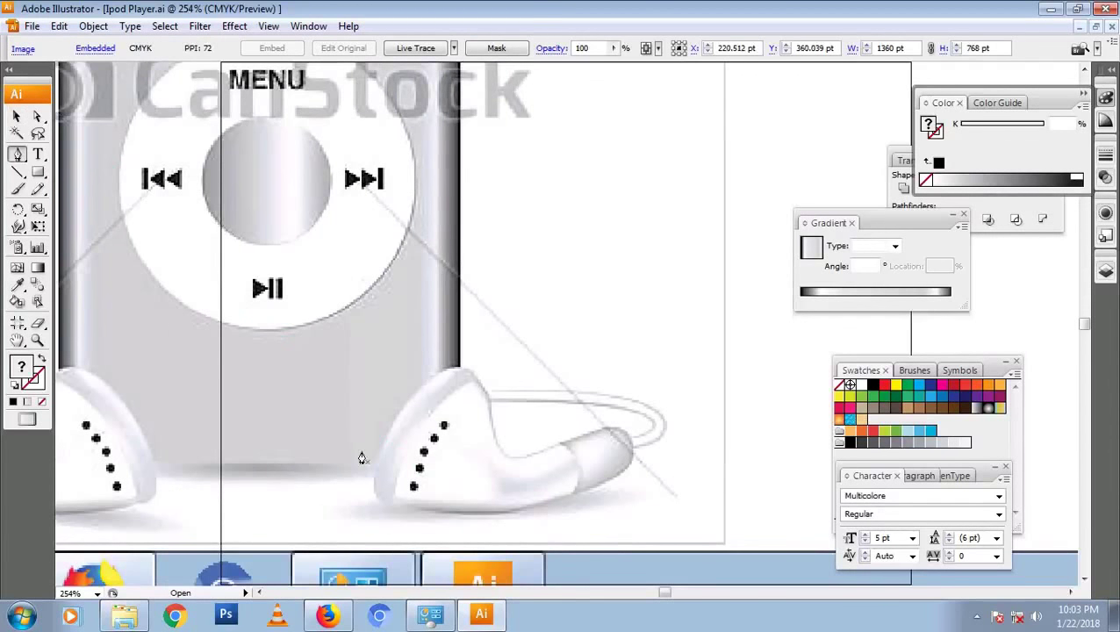
{"action": "left_click", "coordinate": [394, 506]}
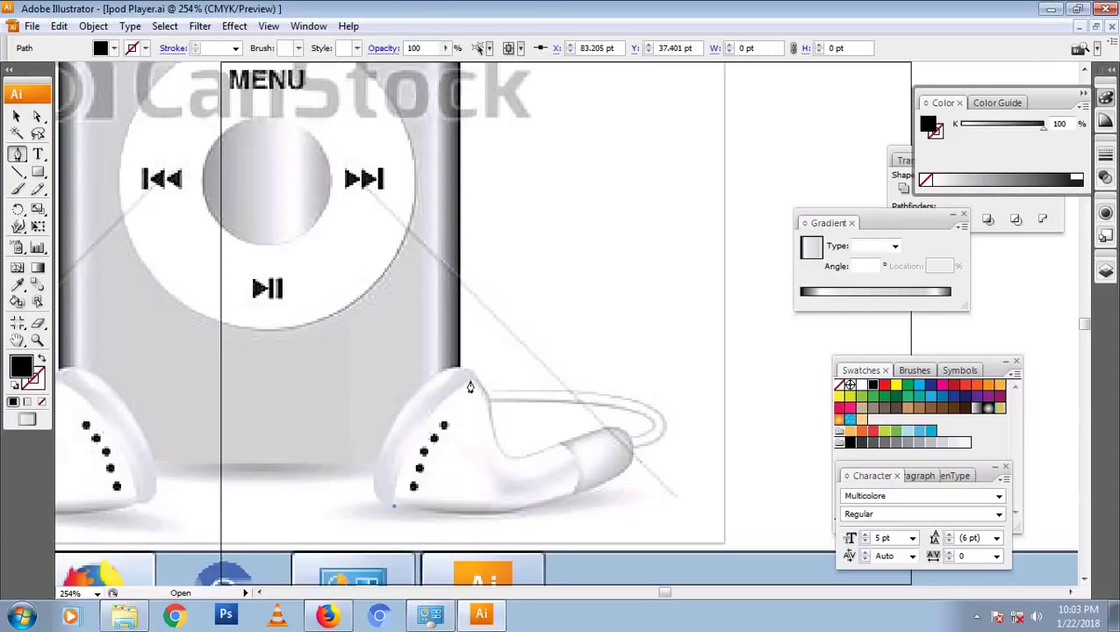
{"action": "left_click_drag", "start_coordinate": [477, 387], "coordinate": [549, 352]}
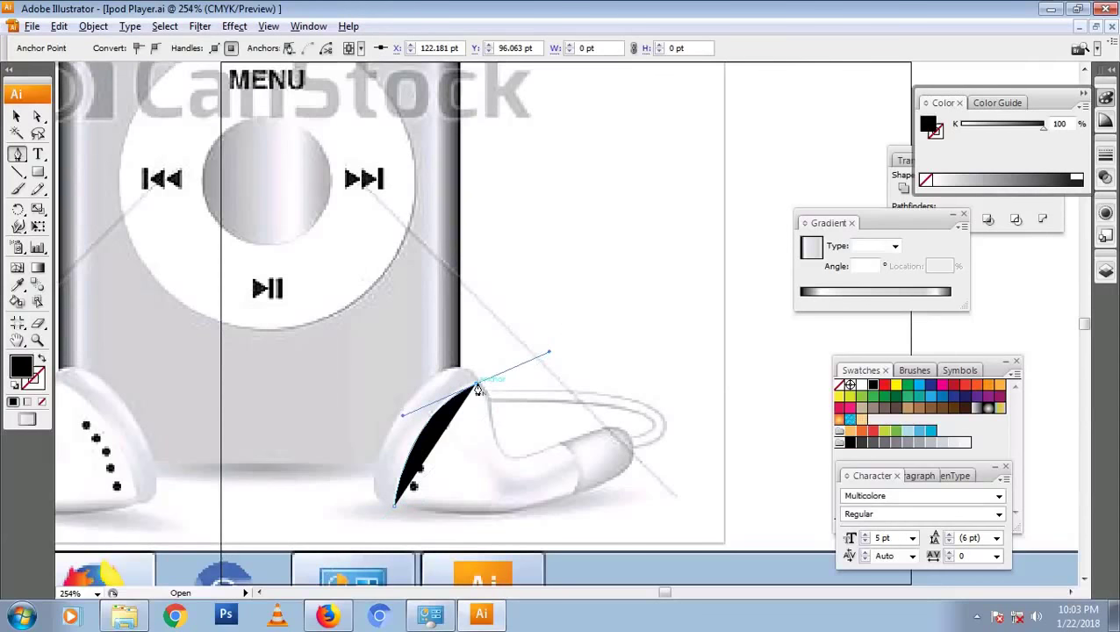
{"action": "left_click_drag", "start_coordinate": [523, 456], "coordinate": [576, 470]}
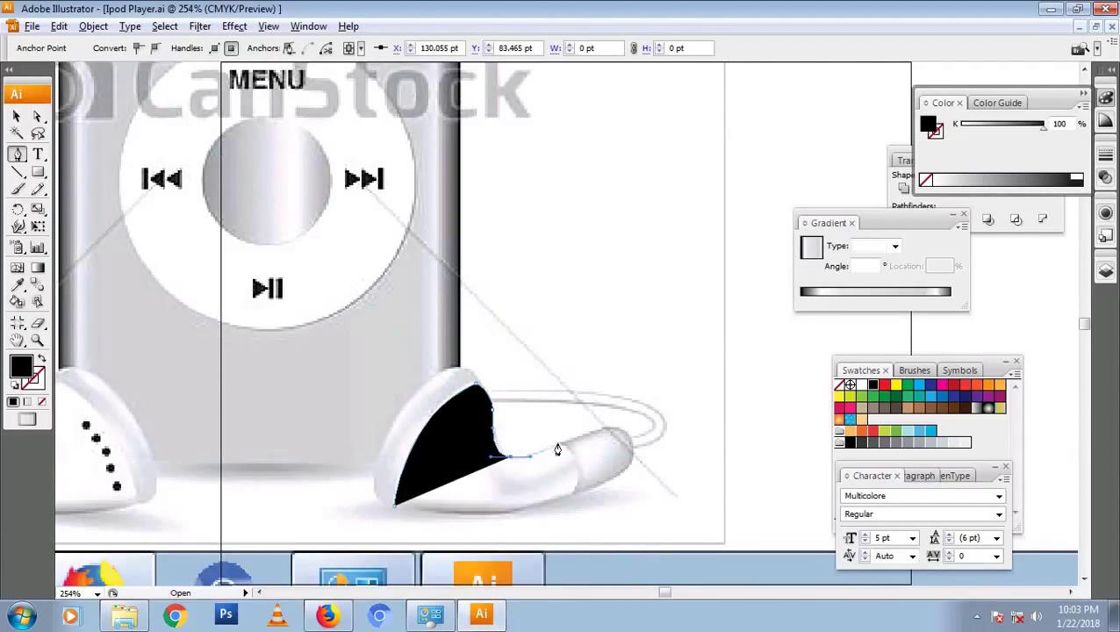
{"action": "left_click", "coordinate": [575, 481]}
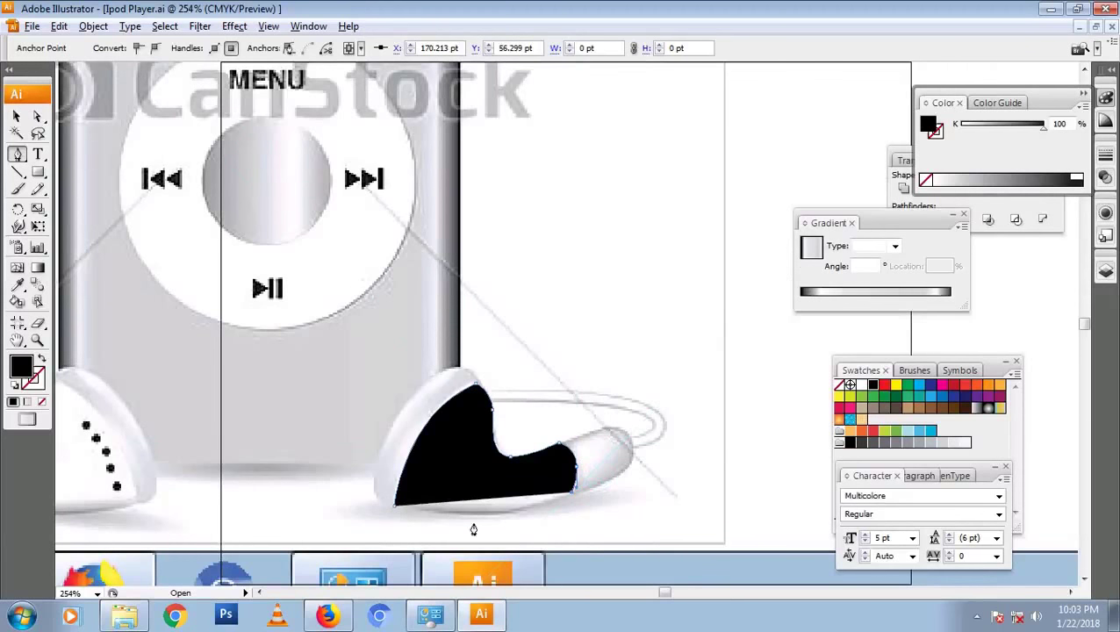
{"action": "left_click_drag", "start_coordinate": [396, 506], "coordinate": [416, 465]}
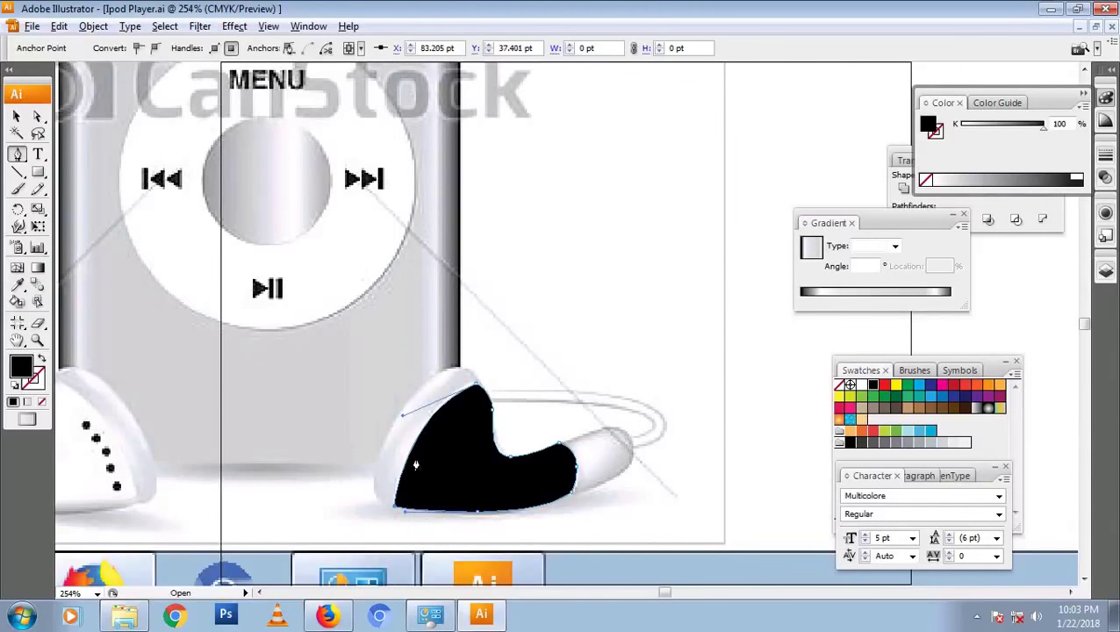
{"action": "left_click_drag", "start_coordinate": [395, 507], "coordinate": [389, 514]}
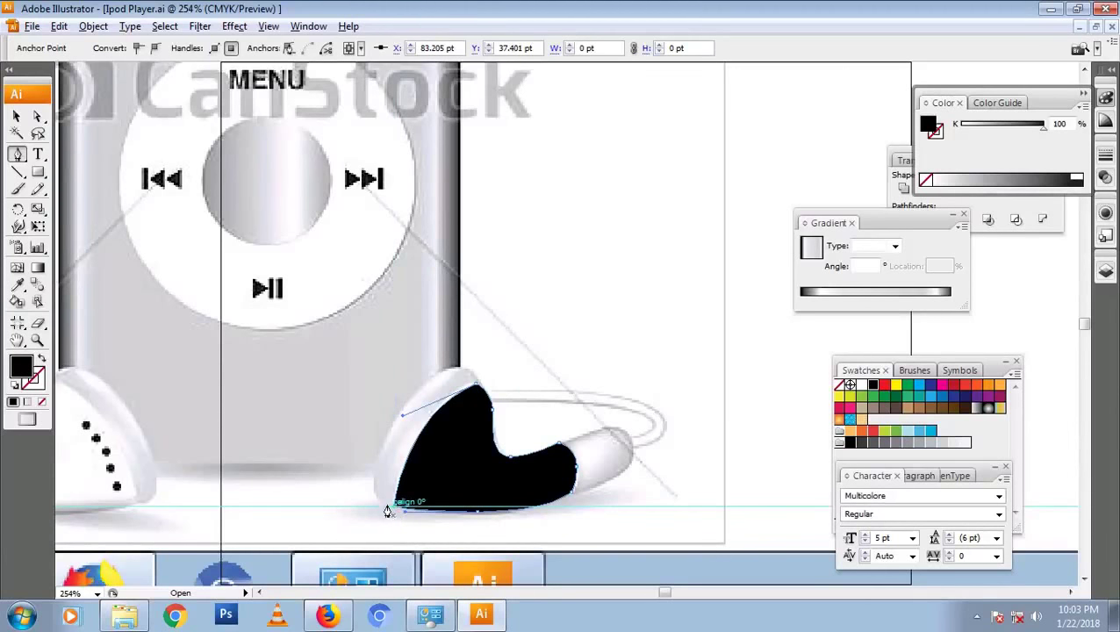
{"action": "left_click_drag", "start_coordinate": [406, 511], "coordinate": [384, 505]}
Trace the earbud's left edge as a separate closed shape
{"action": "left_click", "coordinate": [376, 481]}
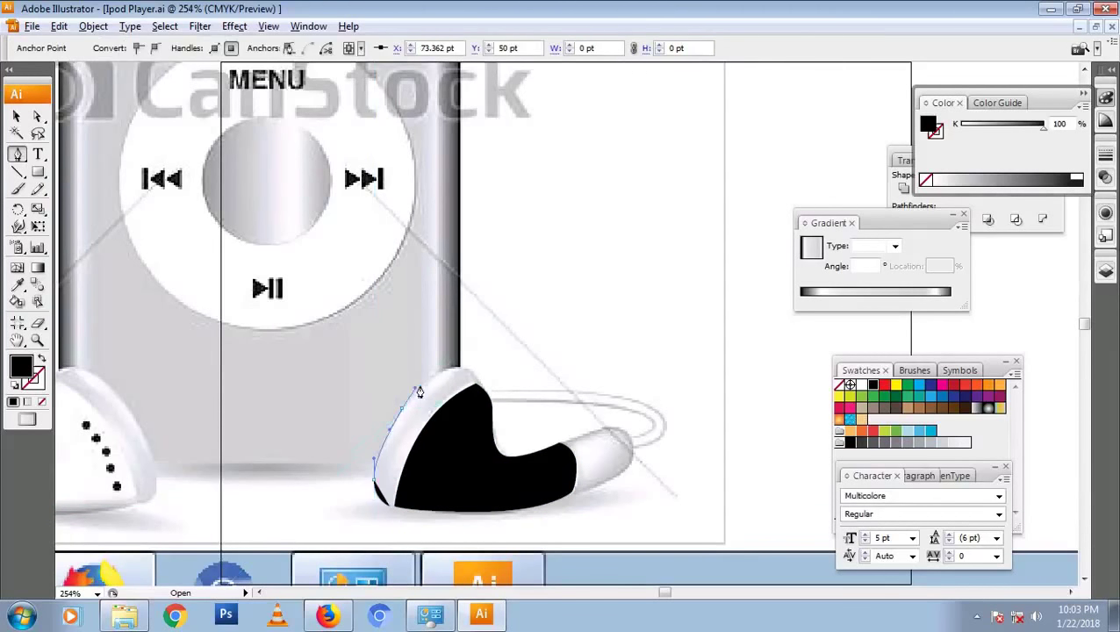
{"action": "mouse_move", "coordinate": [414, 388]}
{"action": "left_mouse_down"}
{"action": "mouse_move", "coordinate": [444, 376]}
{"action": "mouse_move", "coordinate": [482, 389]}
{"action": "mouse_move", "coordinate": [466, 405]}
{"action": "left_mouse_up"}
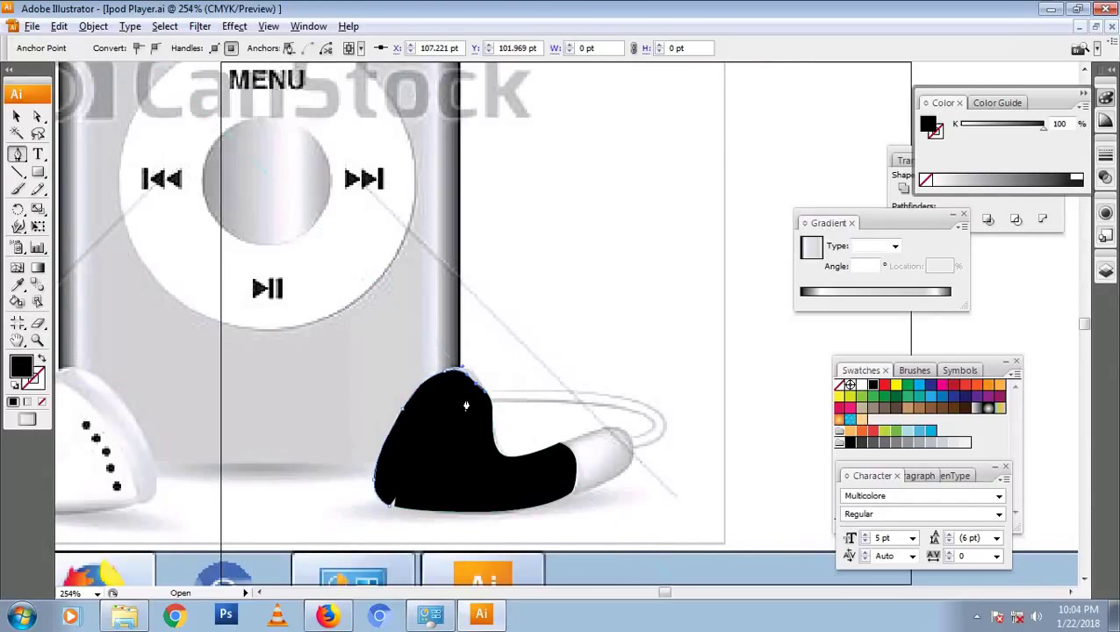
{"action": "mouse_move", "coordinate": [393, 509]}
{"action": "left_mouse_down"}
{"action": "mouse_move", "coordinate": [431, 478]}
{"action": "mouse_move", "coordinate": [392, 507]}
{"action": "left_mouse_up"}
{"action": "key", "text": "a"}
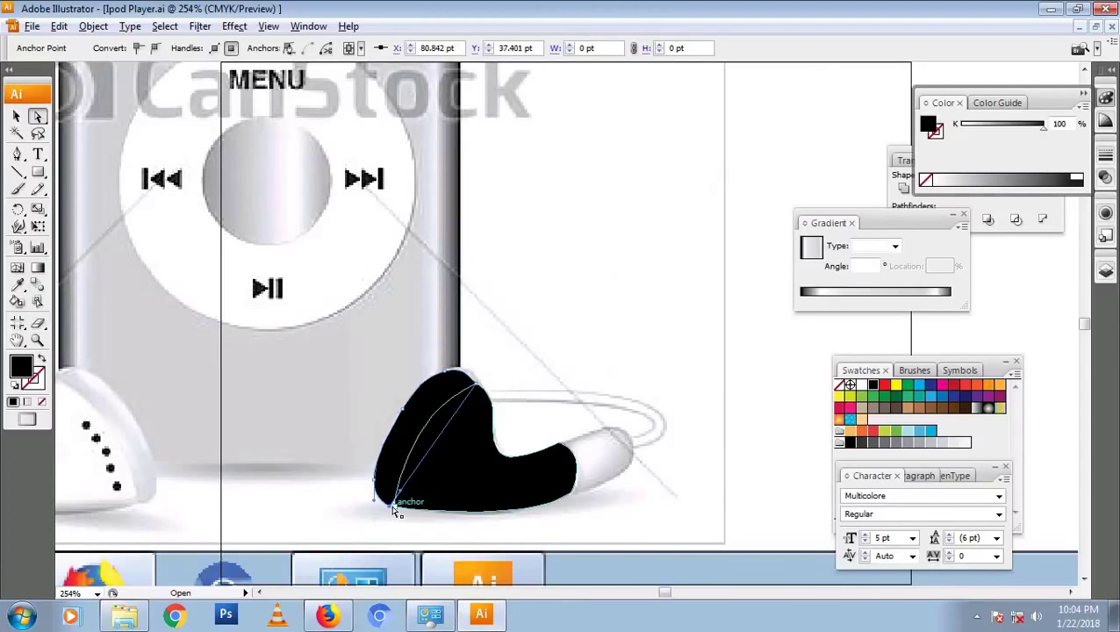
{"action": "left_click", "coordinate": [400, 510]}
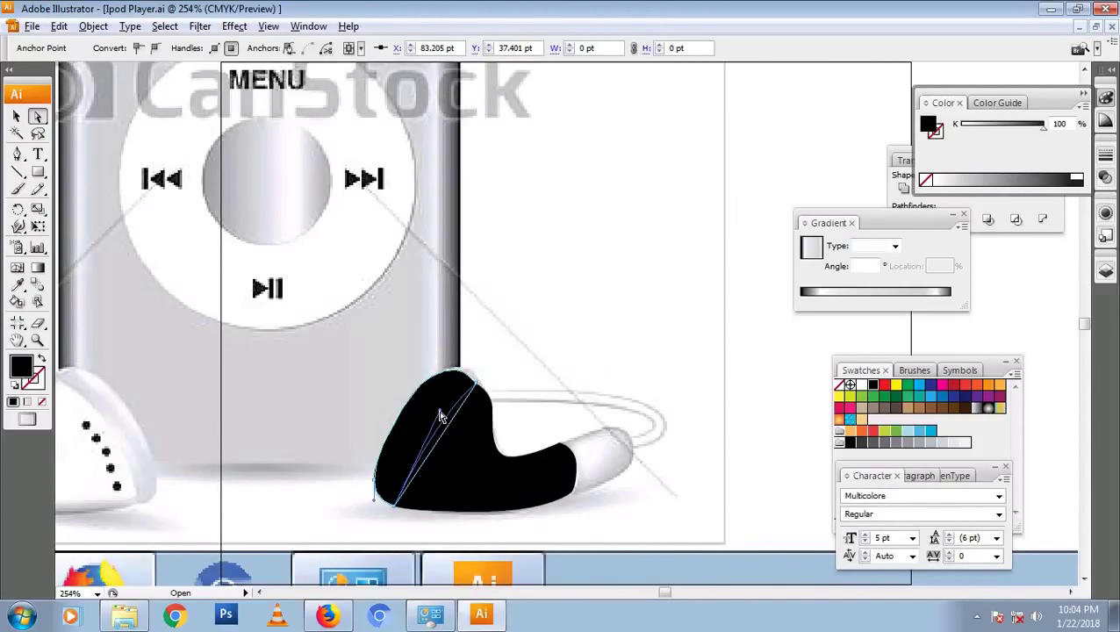
Trace the earbud's stem as a closed black shape
{"action": "key", "text": "v"}
{"action": "left_click", "coordinate": [568, 429]}
{"action": "key", "text": "p"}
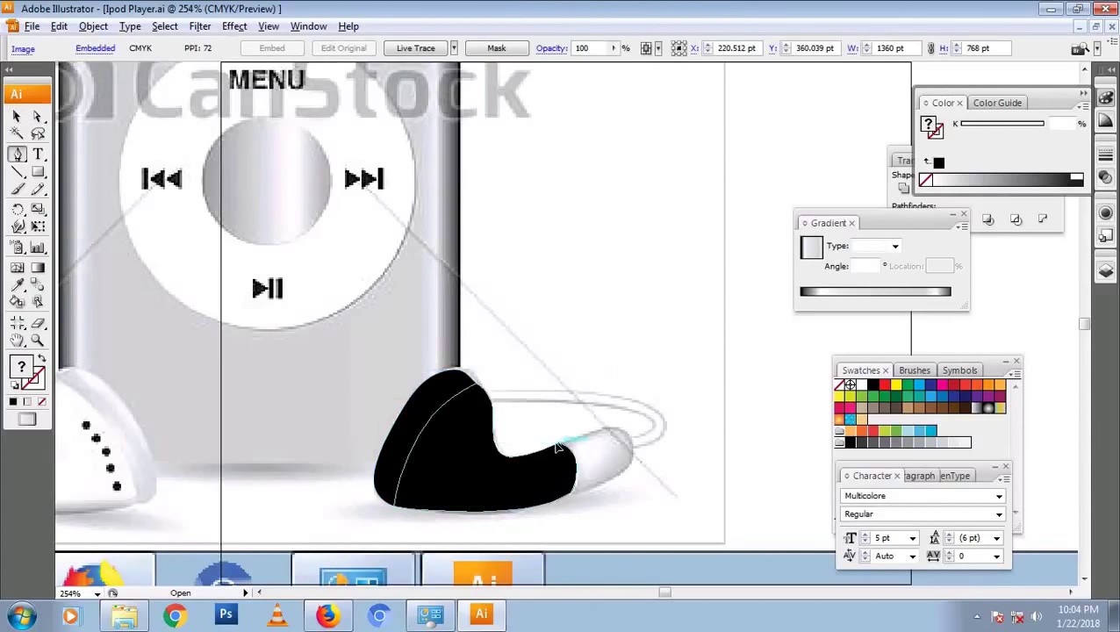
{"action": "left_click", "coordinate": [556, 447]}
{"action": "left_click", "coordinate": [610, 429]}
{"action": "left_click_drag", "start_coordinate": [629, 441], "coordinate": [593, 499]}
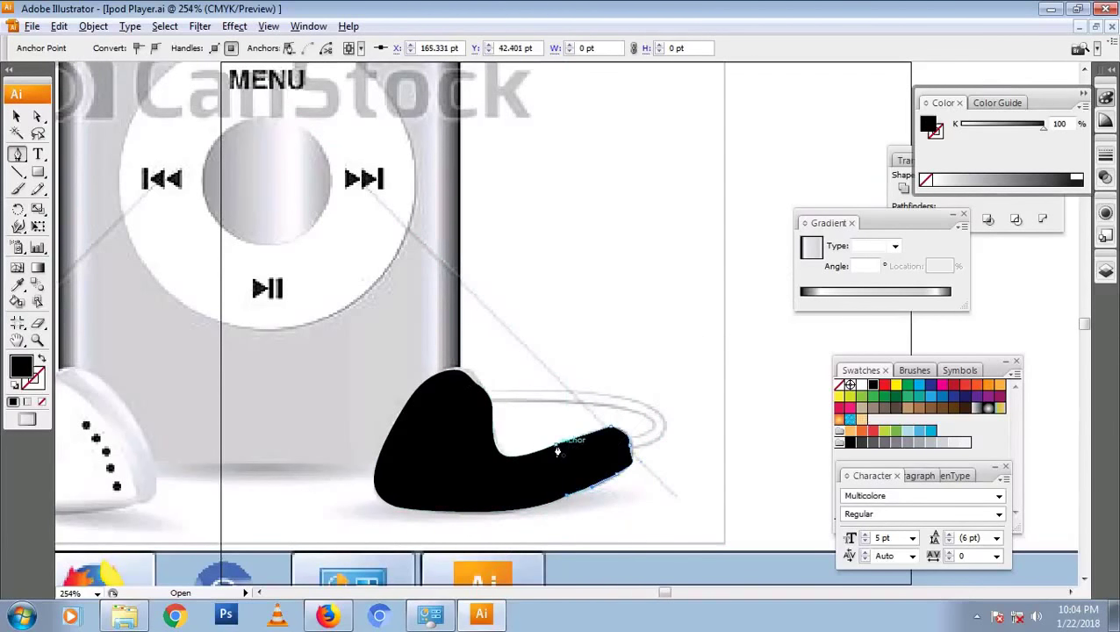
{"action": "left_click_drag", "start_coordinate": [556, 447], "coordinate": [520, 433]}
{"action": "left_click", "coordinate": [520, 431], "text": "ctrl"}
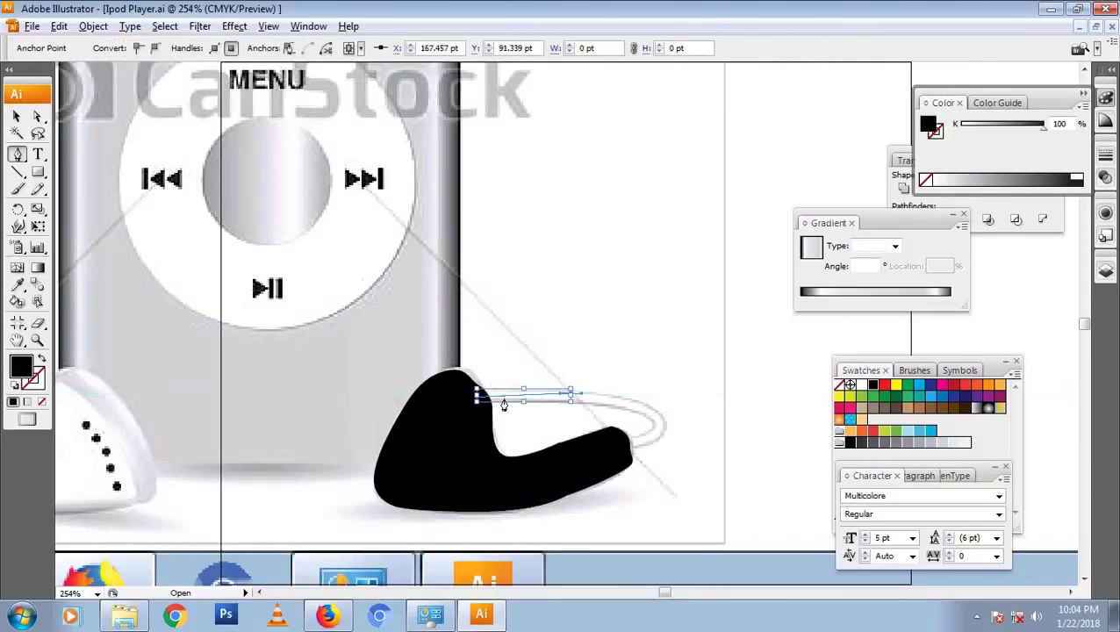
Trace the cable loop running from the earbud's top
{"action": "left_click", "coordinate": [476, 392], "text": "ctrl"}
{"action": "left_click", "coordinate": [599, 393]}
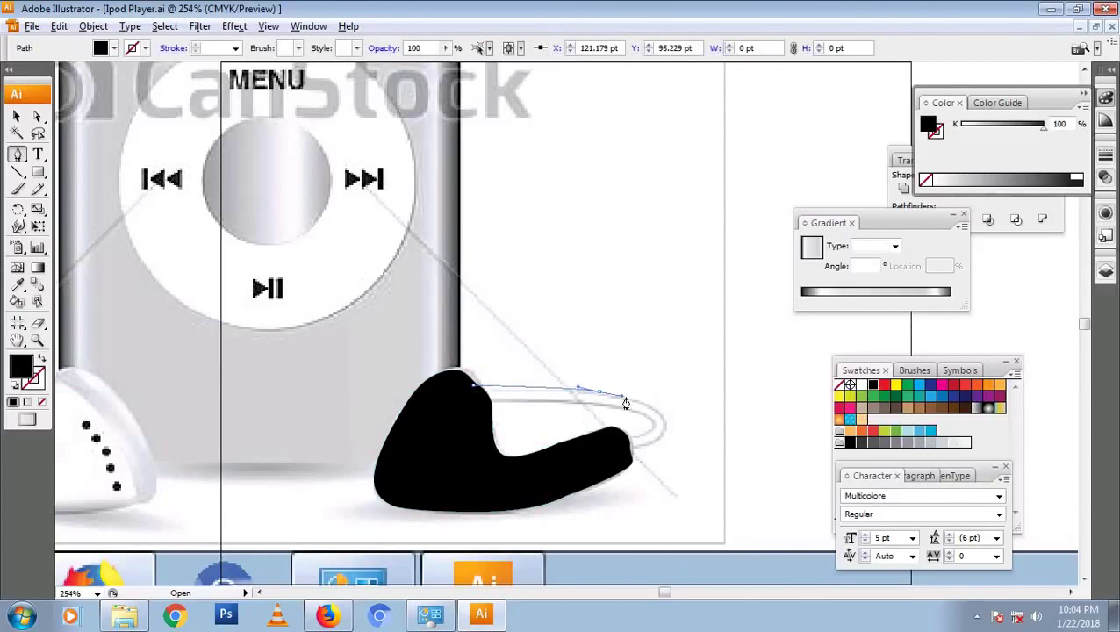
{"action": "mouse_move", "coordinate": [667, 425]}
{"action": "left_mouse_down"}
{"action": "mouse_move", "coordinate": [667, 444]}
{"action": "mouse_move", "coordinate": [617, 408]}
{"action": "mouse_move", "coordinate": [529, 406]}
{"action": "left_mouse_up"}
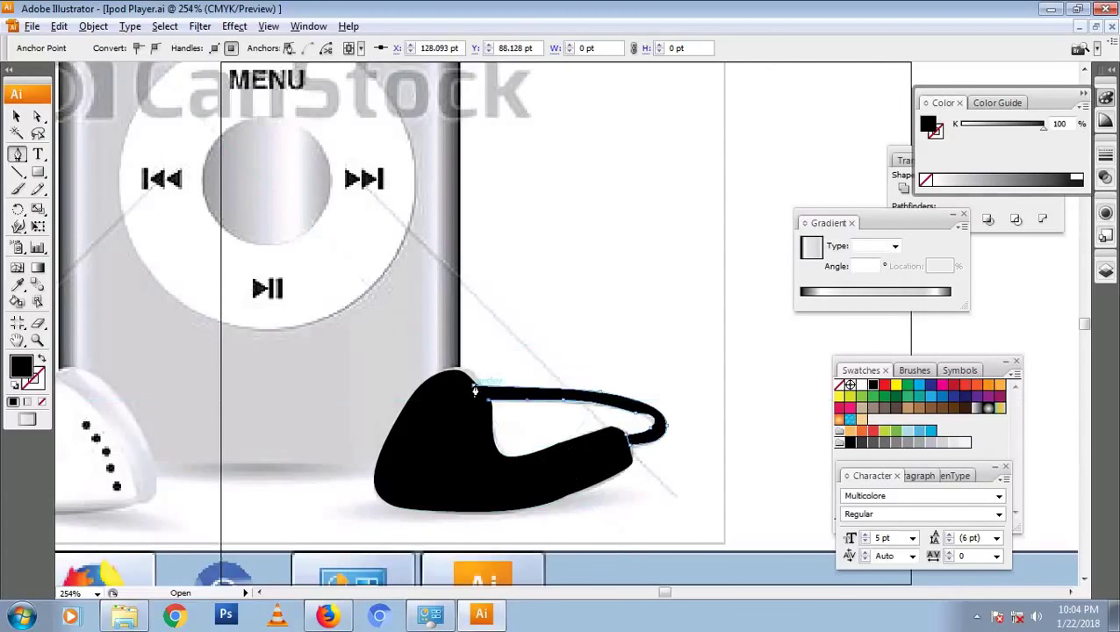
{"action": "left_click_drag", "start_coordinate": [529, 405], "coordinate": [614, 412]}
{"action": "left_click", "coordinate": [450, 306], "text": "ctrl"}
{"action": "key", "text": "ctrl+minus"}
{"action": "key", "text": "ctrl+minus"}
{"action": "key", "text": "ctrl+minus"}
{"action": "key", "text": "ctrl+minus"}
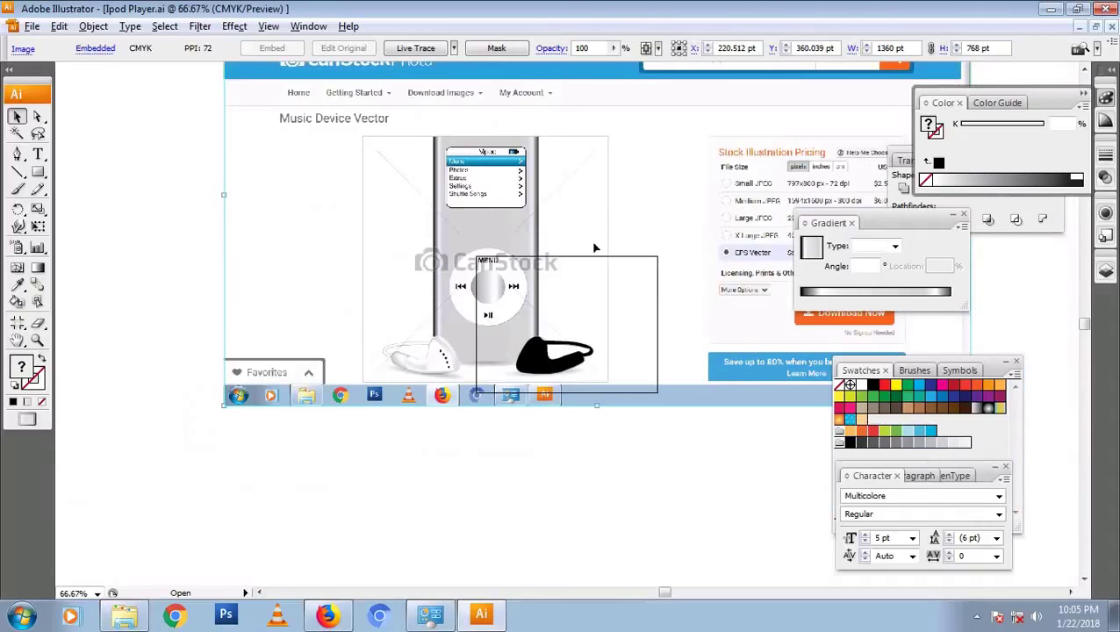
Move the screenshot aside and place the traced earphone shapes below it
{"action": "left_click_drag", "start_coordinate": [674, 274], "coordinate": [433, 294]}
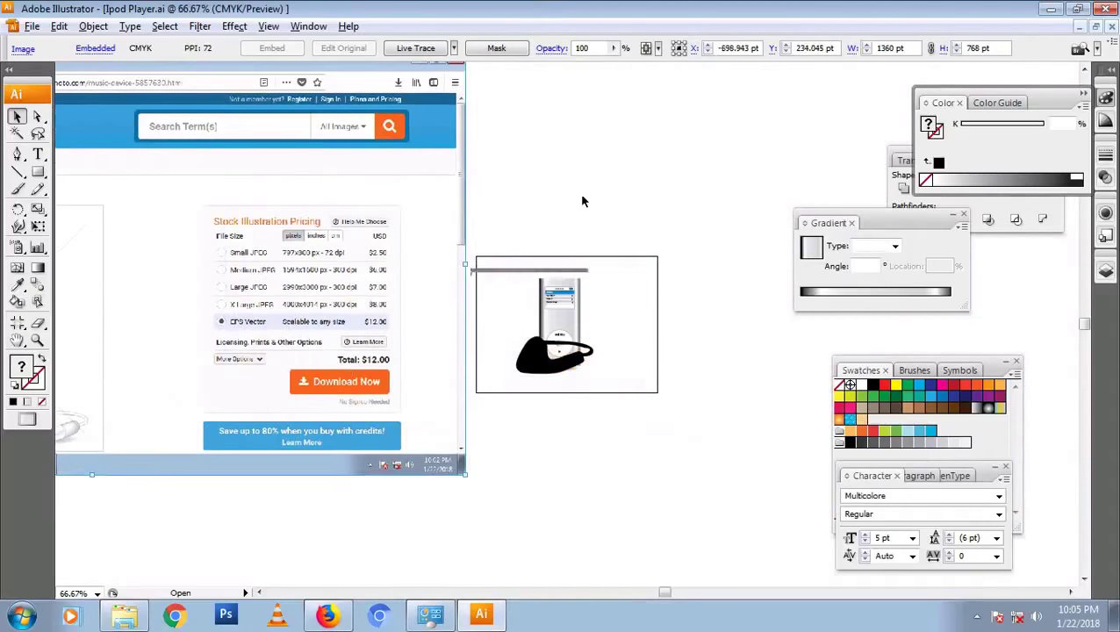
{"action": "left_click", "coordinate": [620, 386]}
{"action": "left_click", "coordinate": [594, 357]}
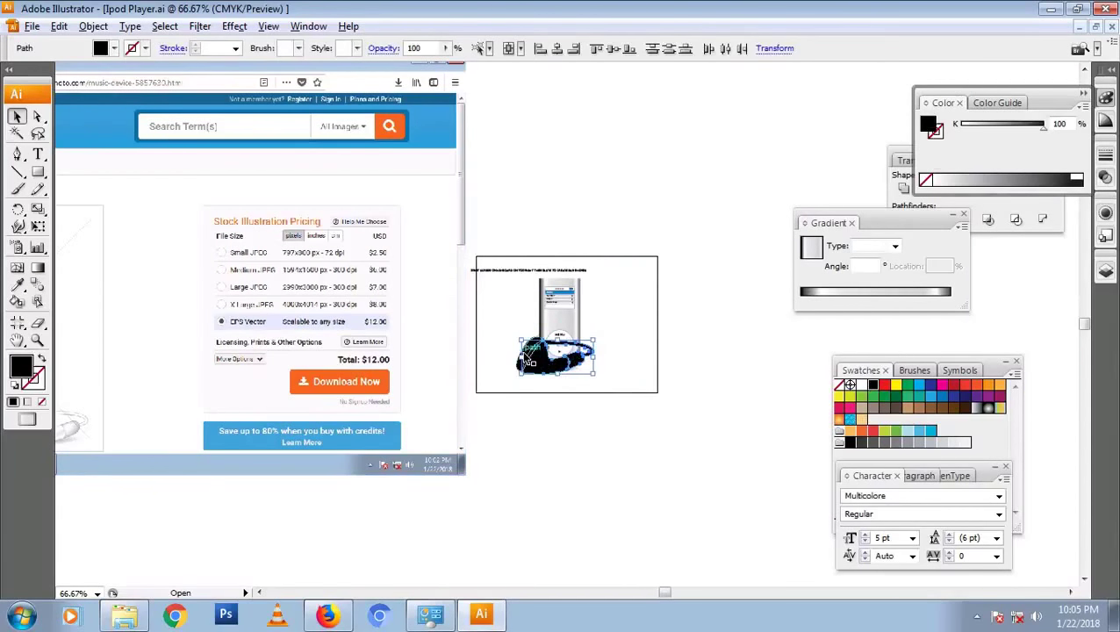
{"action": "left_click_drag", "start_coordinate": [595, 357], "coordinate": [267, 528]}
{"action": "left_click_drag", "start_coordinate": [426, 502], "coordinate": [504, 479]}
{"action": "left_click", "coordinate": [587, 499]}
{"action": "left_click", "coordinate": [607, 467]}
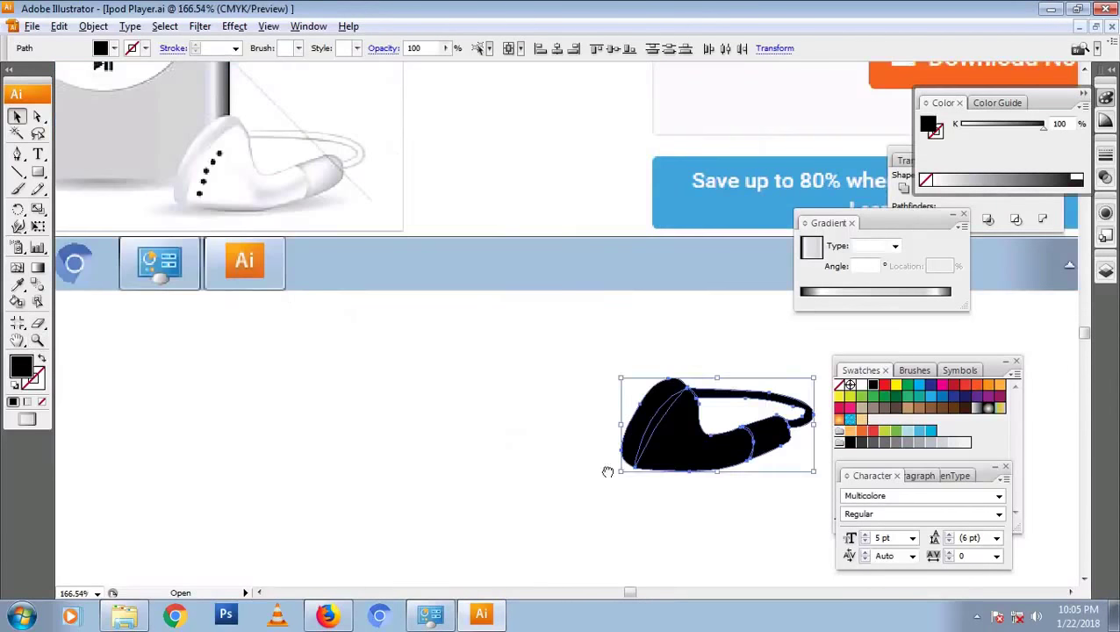
{"action": "left_click_drag", "start_coordinate": [685, 456], "coordinate": [448, 427]}
Fill the earbud's left edge, body and stem shapes with light grey
{"action": "left_click", "coordinate": [364, 419]}
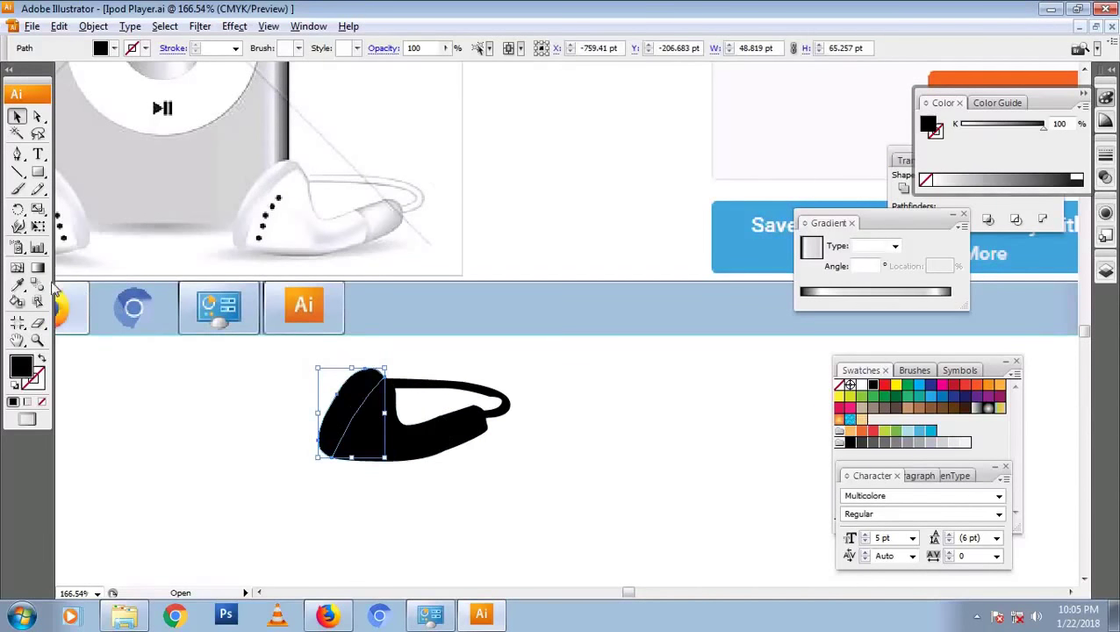
{"action": "left_click", "coordinate": [18, 268]}
{"action": "left_click", "coordinate": [357, 396]}
{"action": "key", "text": "ctrl+z"}
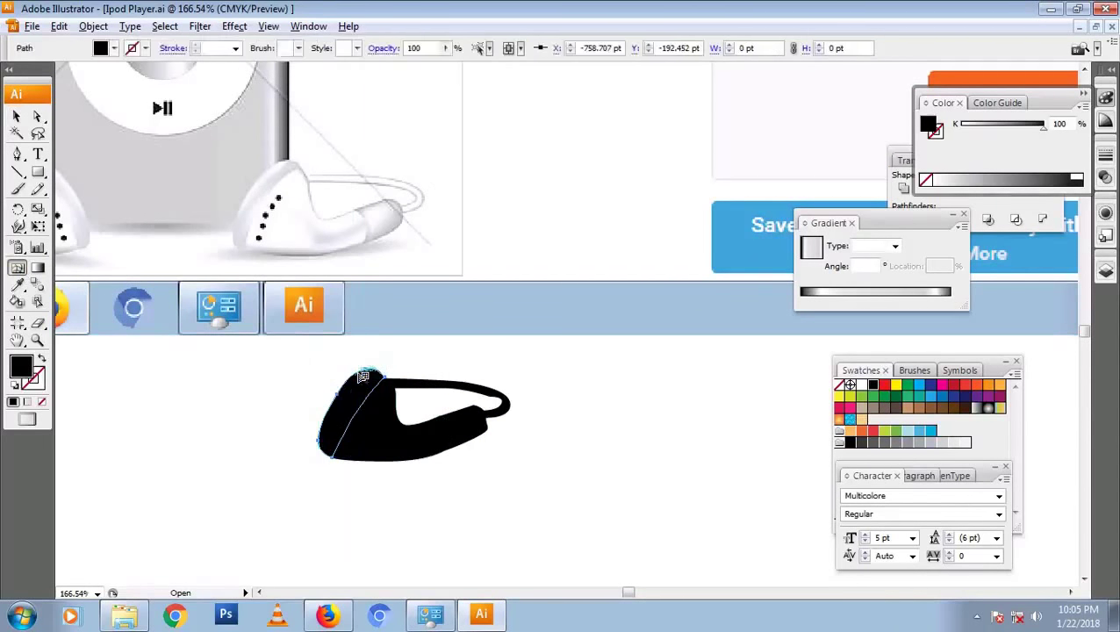
{"action": "key", "text": "v"}
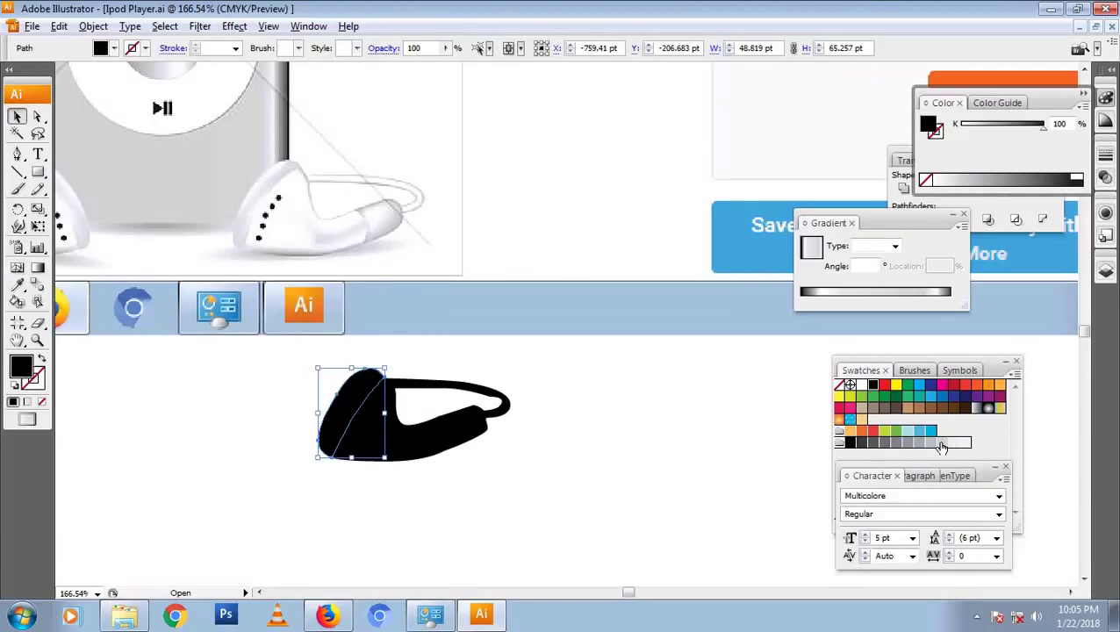
{"action": "left_click", "coordinate": [941, 447]}
{"action": "left_click", "coordinate": [375, 443]}
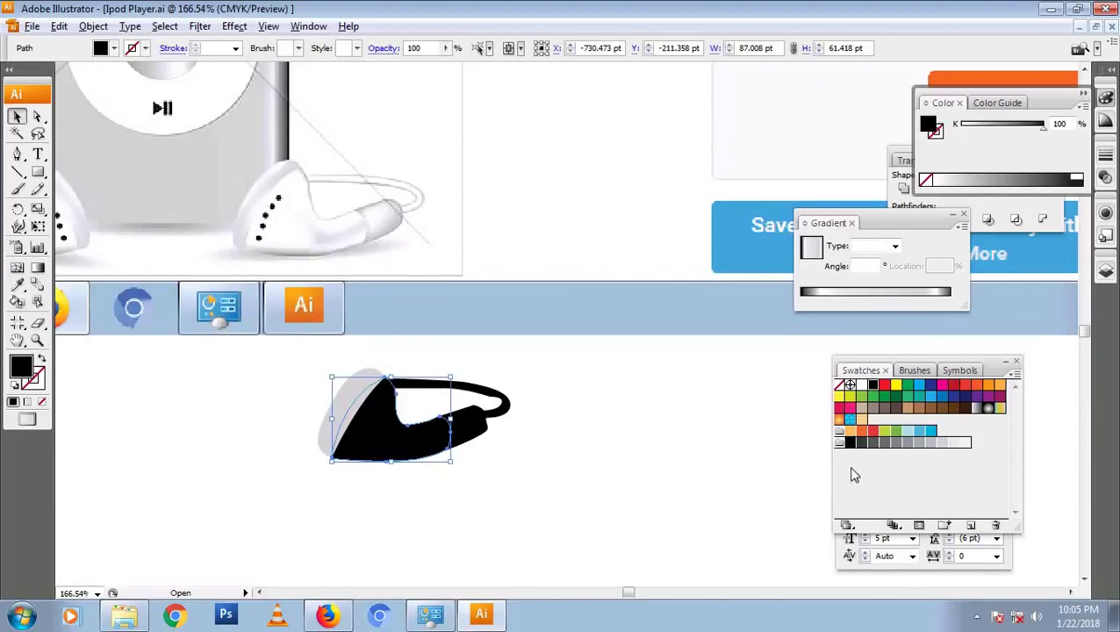
{"action": "left_click", "coordinate": [959, 446]}
{"action": "left_click", "coordinate": [566, 468]}
{"action": "left_click", "coordinate": [462, 428]}
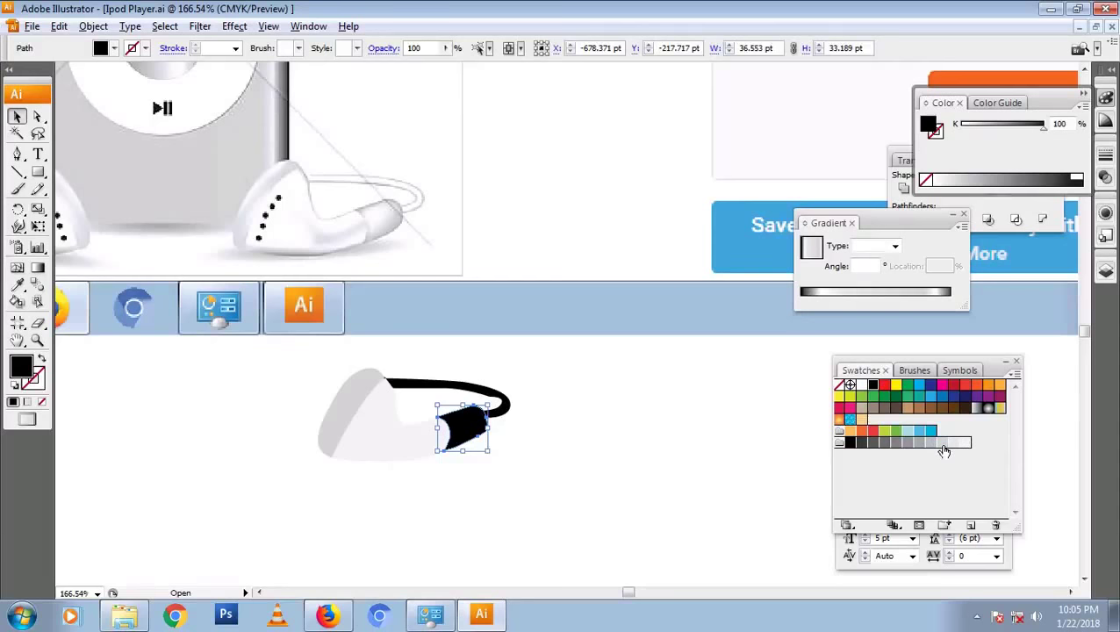
{"action": "left_click", "coordinate": [942, 447]}
Give the cable a black outline and remove its solid fill
{"action": "left_click", "coordinate": [583, 454]}
{"action": "left_click", "coordinate": [508, 410]}
{"action": "key", "text": "shift+x"}
{"action": "left_click", "coordinate": [588, 444]}
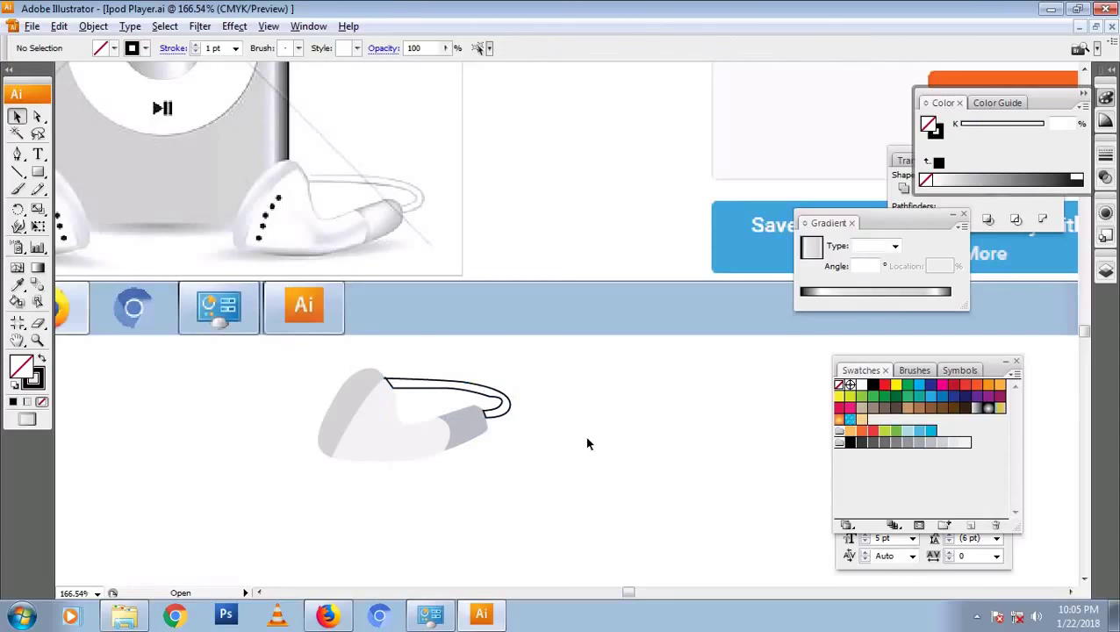
{"action": "left_click_drag", "start_coordinate": [315, 342], "coordinate": [612, 453]}
Reshape the cable's inner curve by moving its anchors
{"action": "key", "text": "a"}
{"action": "left_click", "coordinate": [580, 309]}
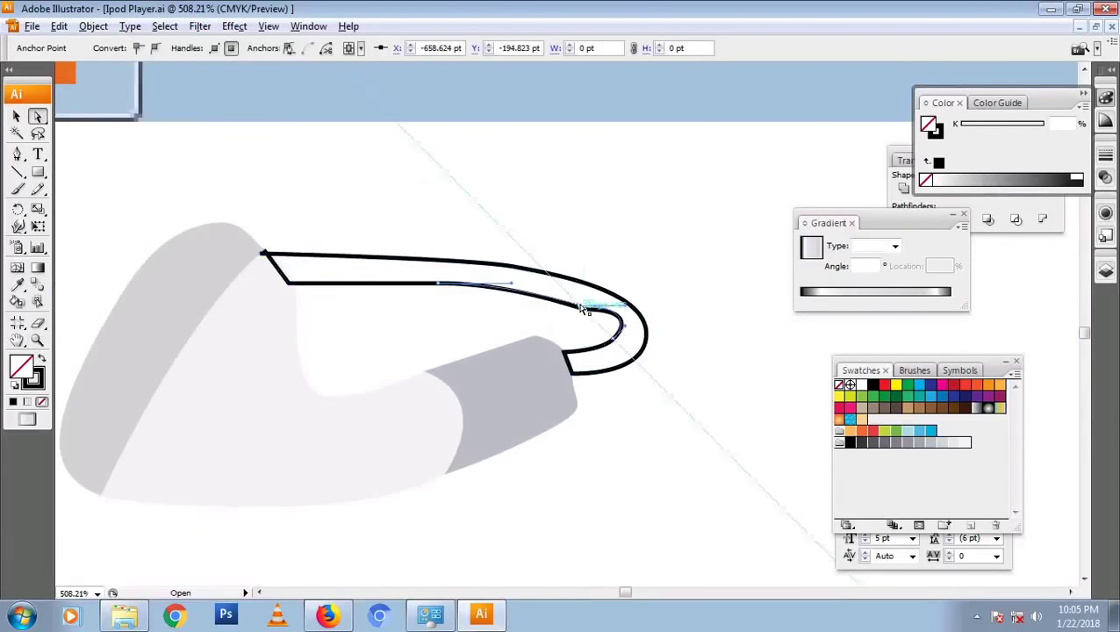
{"action": "left_click", "coordinate": [578, 305]}
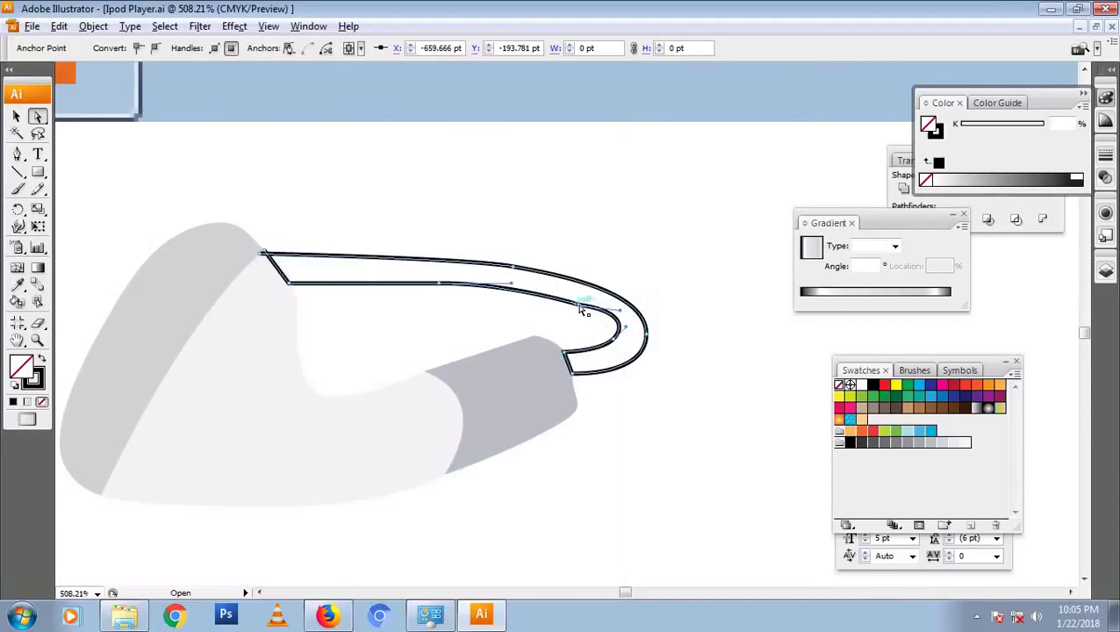
{"action": "left_click_drag", "start_coordinate": [579, 305], "coordinate": [615, 314]}
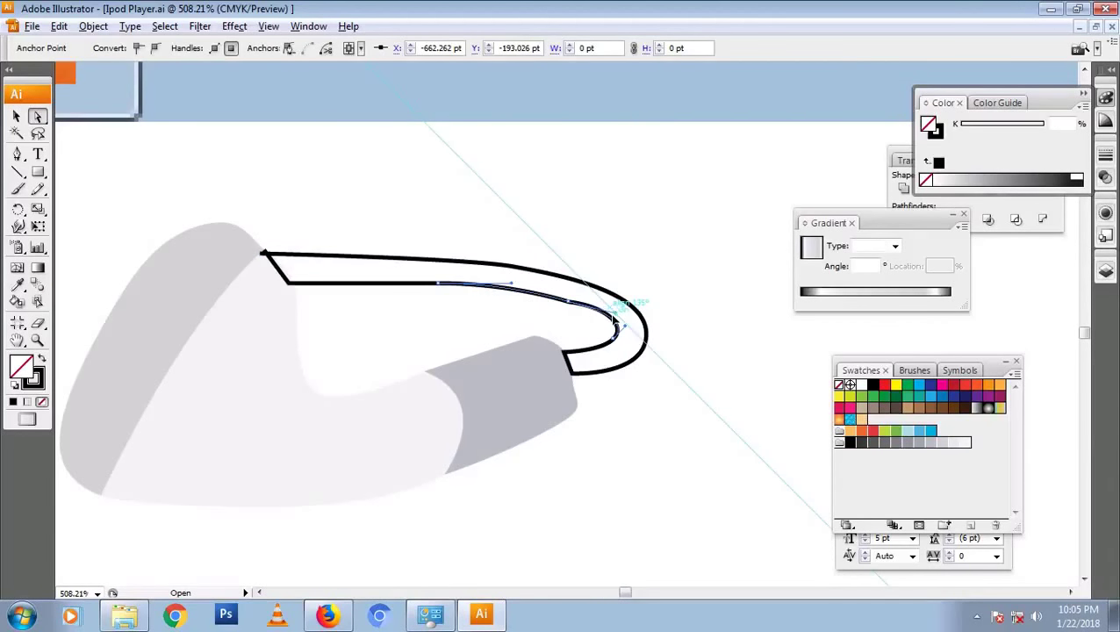
{"action": "left_click", "coordinate": [350, 300]}
{"action": "key", "text": "v"}
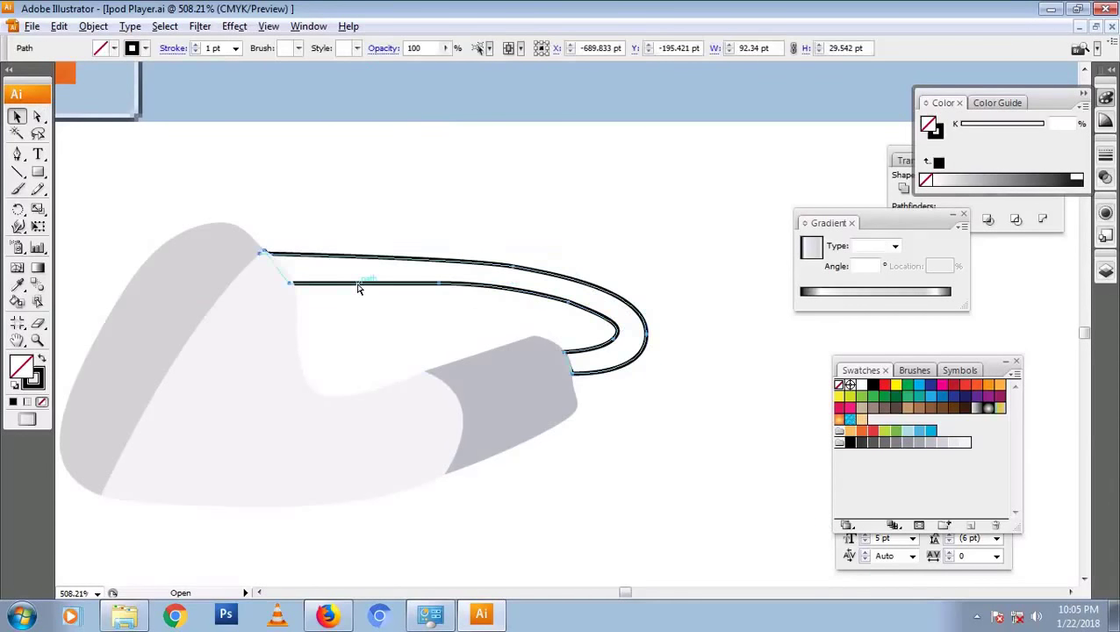
{"action": "left_click", "coordinate": [485, 243]}
{"action": "left_click", "coordinate": [545, 298]}
Make the cable a thin grey outline using the earpiece's grey and no fill
{"action": "key", "text": "i"}
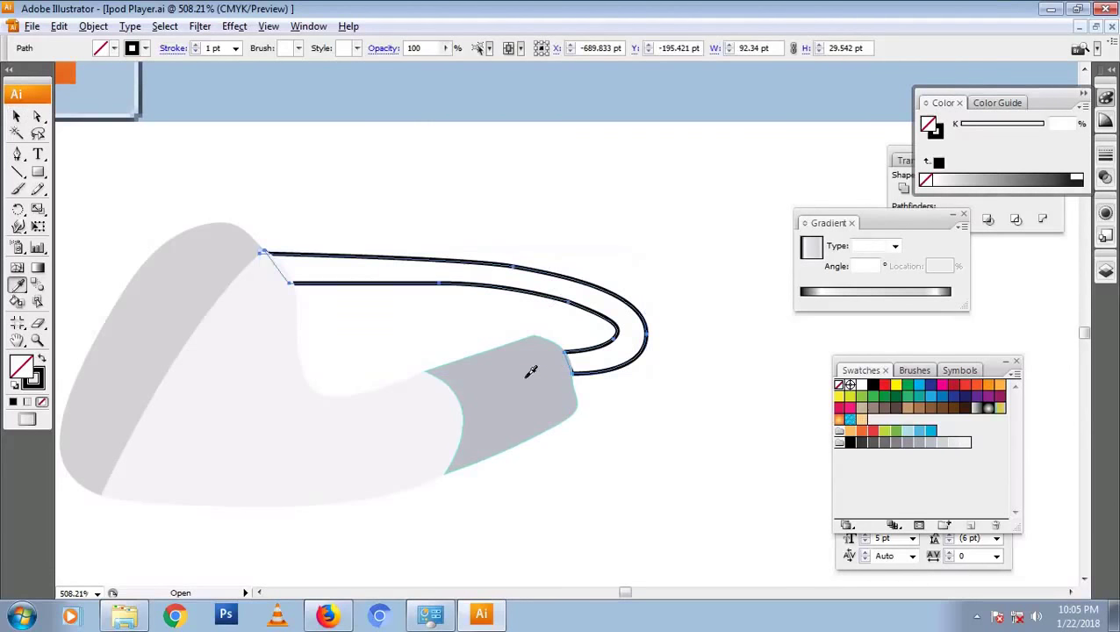
{"action": "left_click", "coordinate": [530, 371]}
{"action": "key", "text": "shift+x"}
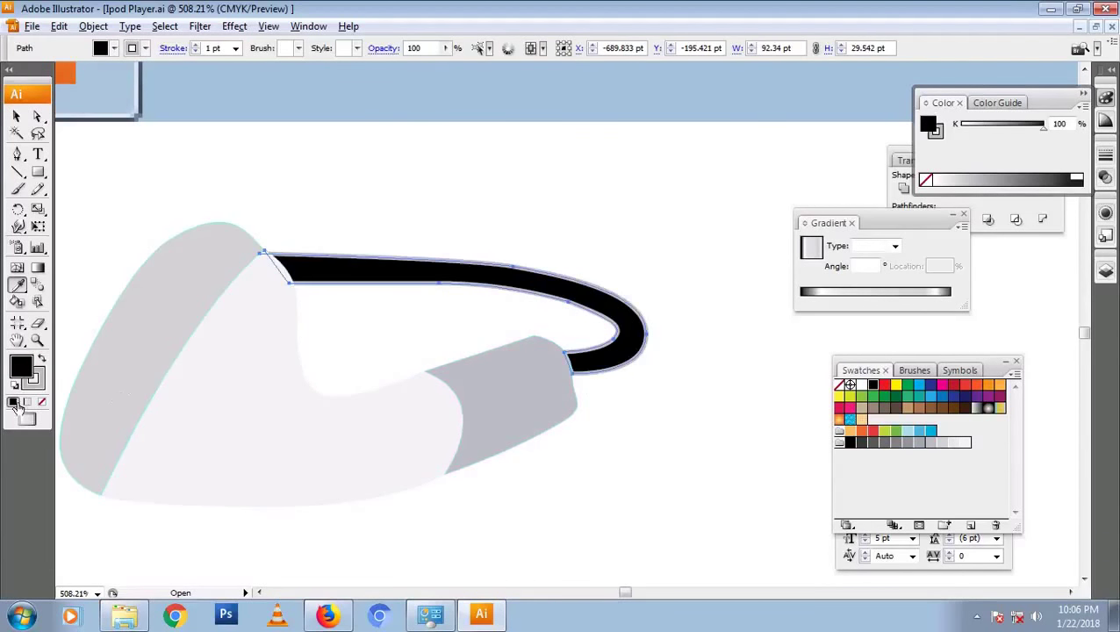
{"action": "left_click", "coordinate": [42, 402]}
{"action": "left_click", "coordinate": [17, 115]}
{"action": "left_click", "coordinate": [675, 257]}
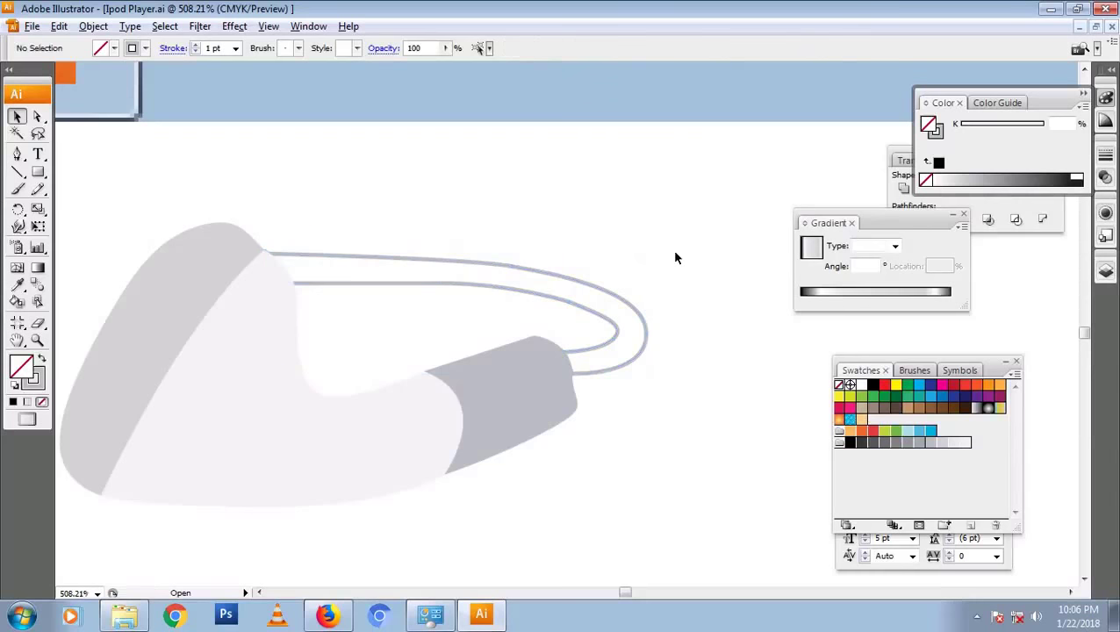
{"action": "left_click", "coordinate": [502, 372]}
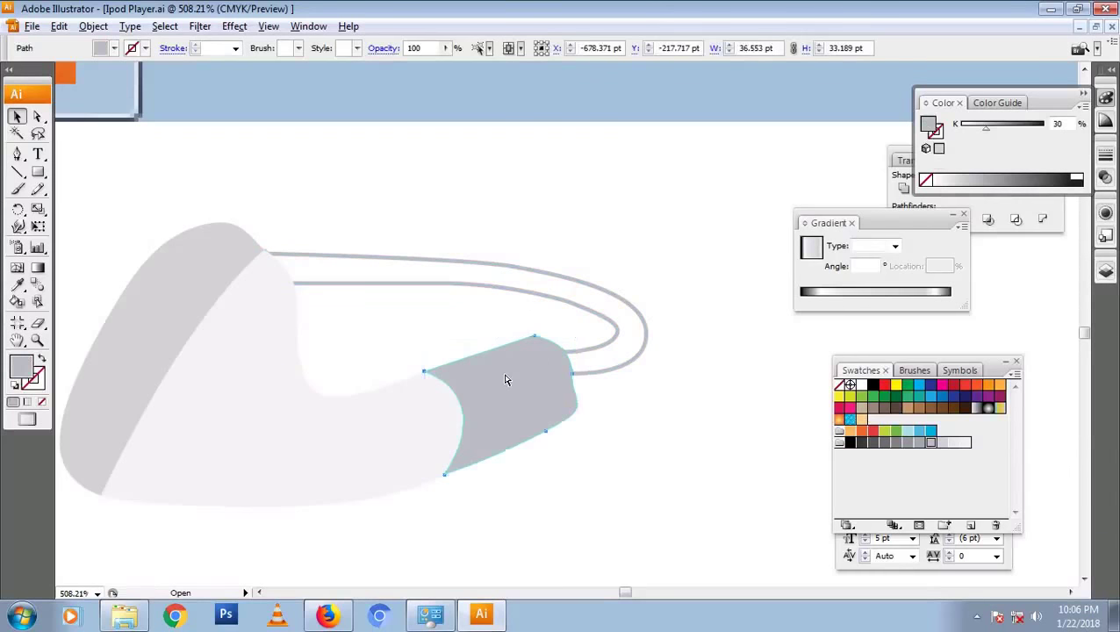
Duplicate the earbud, placing the copy lower left
{"action": "scroll", "coordinate": [527, 377], "scroll_direction": "down", "scroll_amount": 4}
{"action": "left_click", "coordinate": [465, 377]}
{"action": "left_click_drag", "start_coordinate": [465, 377], "coordinate": [269, 501]}
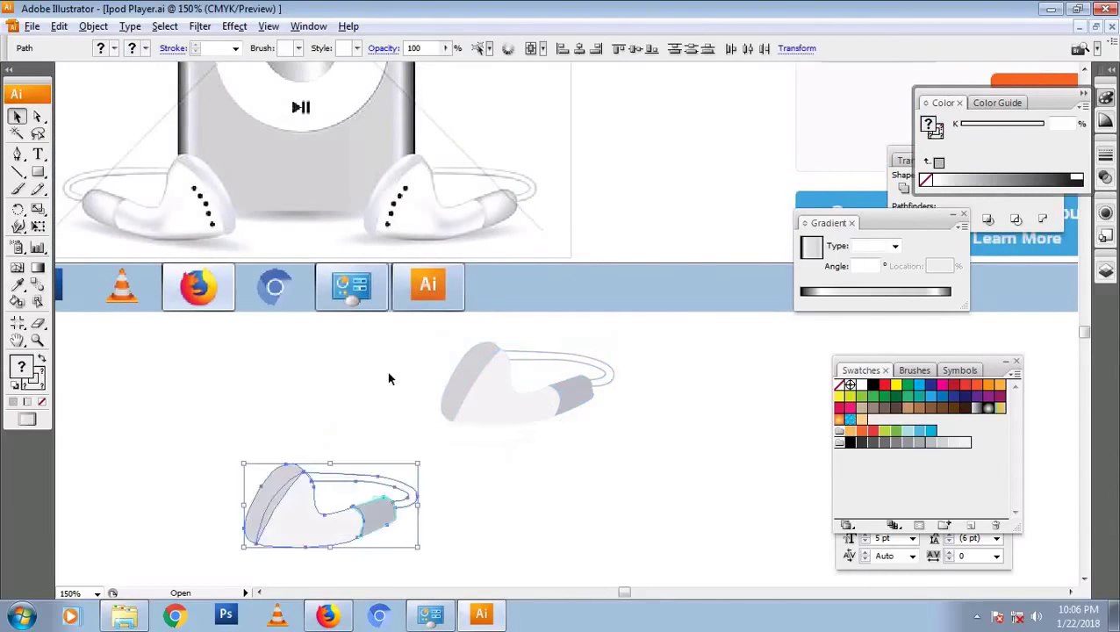
{"action": "left_click", "coordinate": [506, 452]}
Add a gradient mesh point to the earbud tip and colour it near-white
{"action": "key", "text": "v"}
{"action": "left_click", "coordinate": [487, 379]}
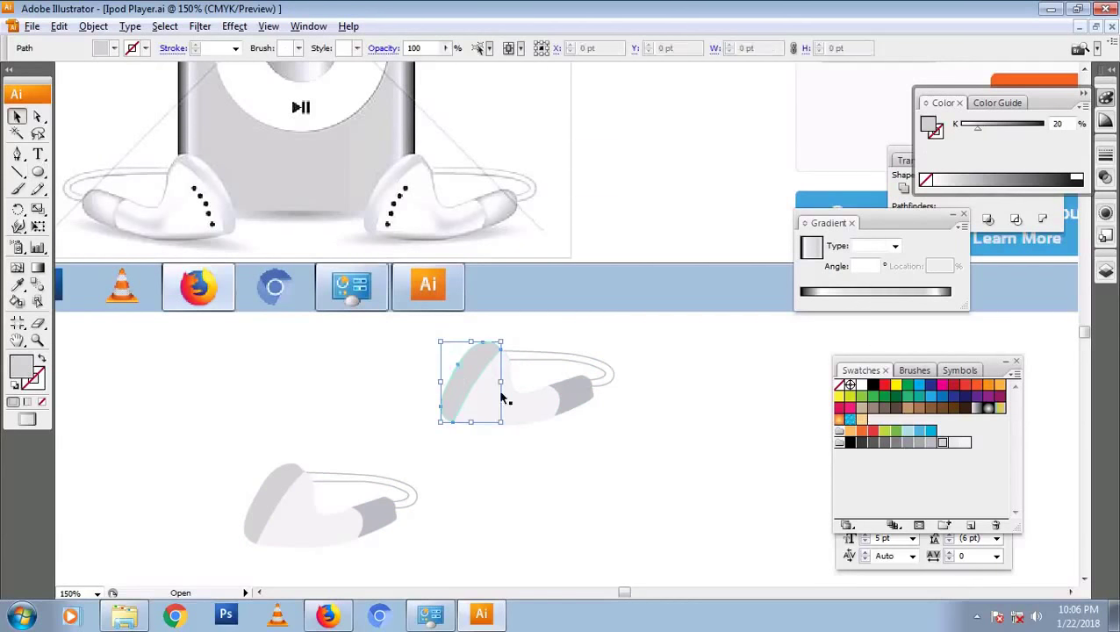
{"action": "key", "text": "u"}
{"action": "left_click", "coordinate": [452, 405]}
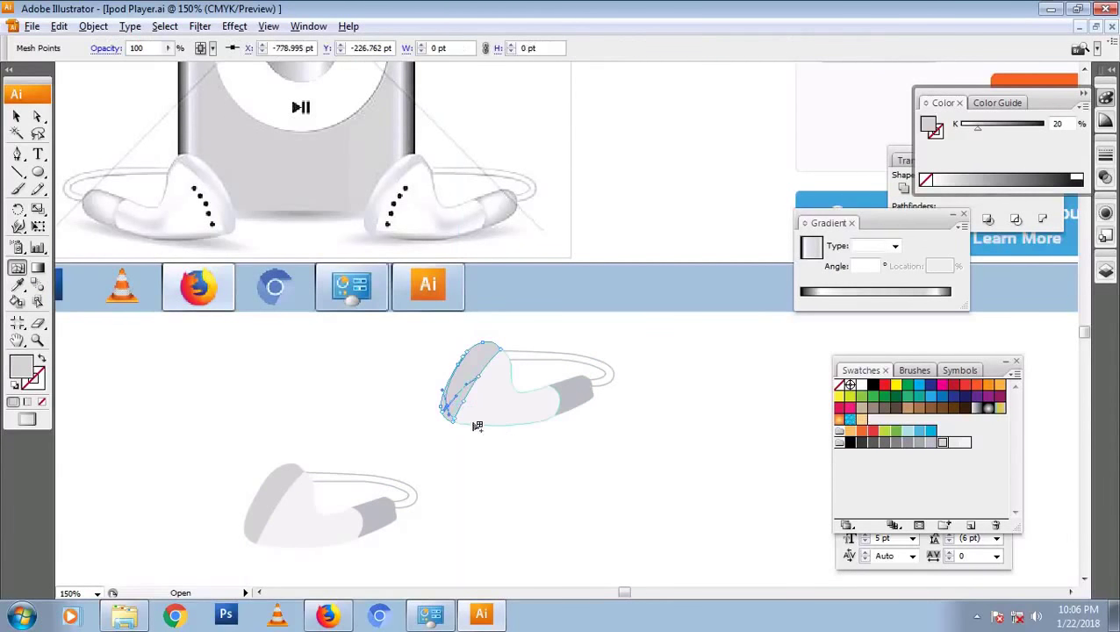
{"action": "left_click", "coordinate": [964, 443]}
{"action": "left_click", "coordinate": [476, 360]}
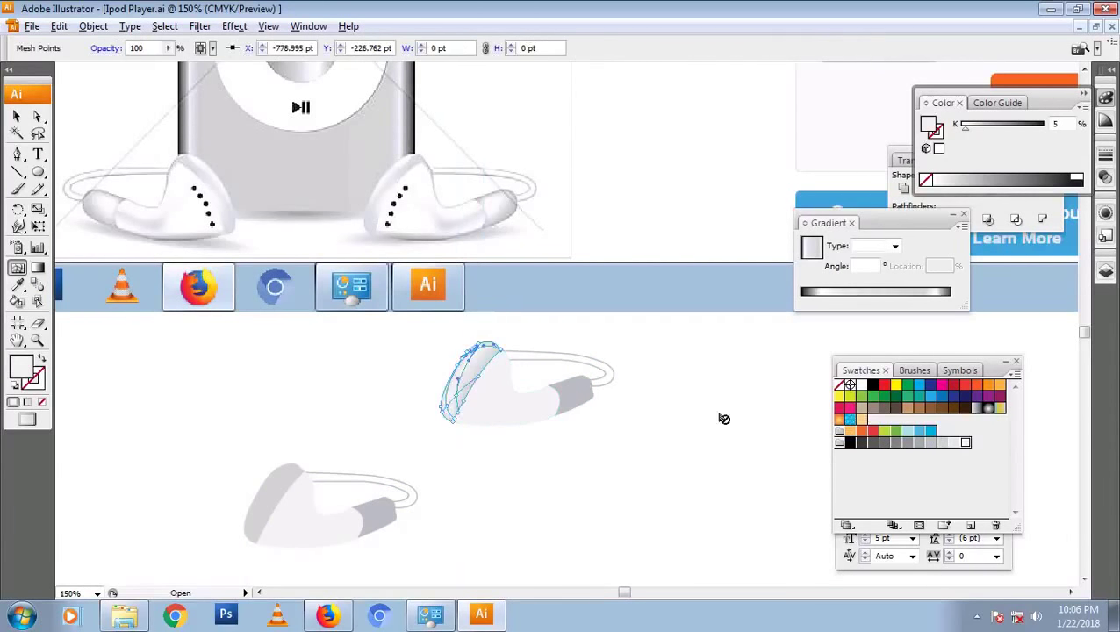
{"action": "key", "text": "v"}
{"action": "left_click", "coordinate": [525, 447]}
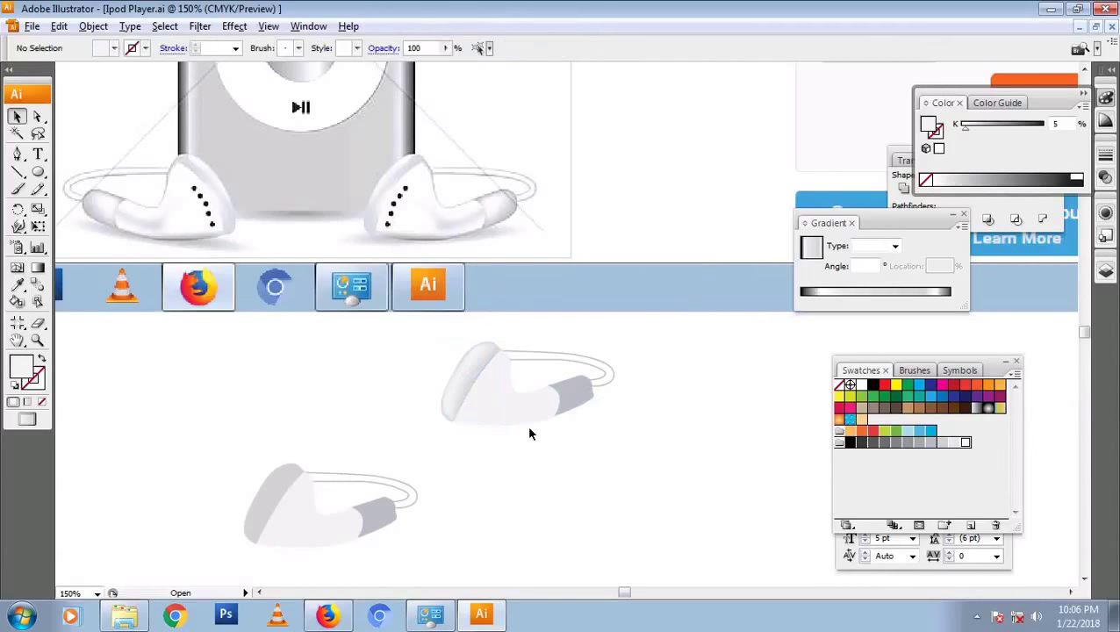
Add a grey mesh point to the earbud body and shift it left
{"action": "left_click", "coordinate": [507, 404]}
{"action": "key", "text": "u"}
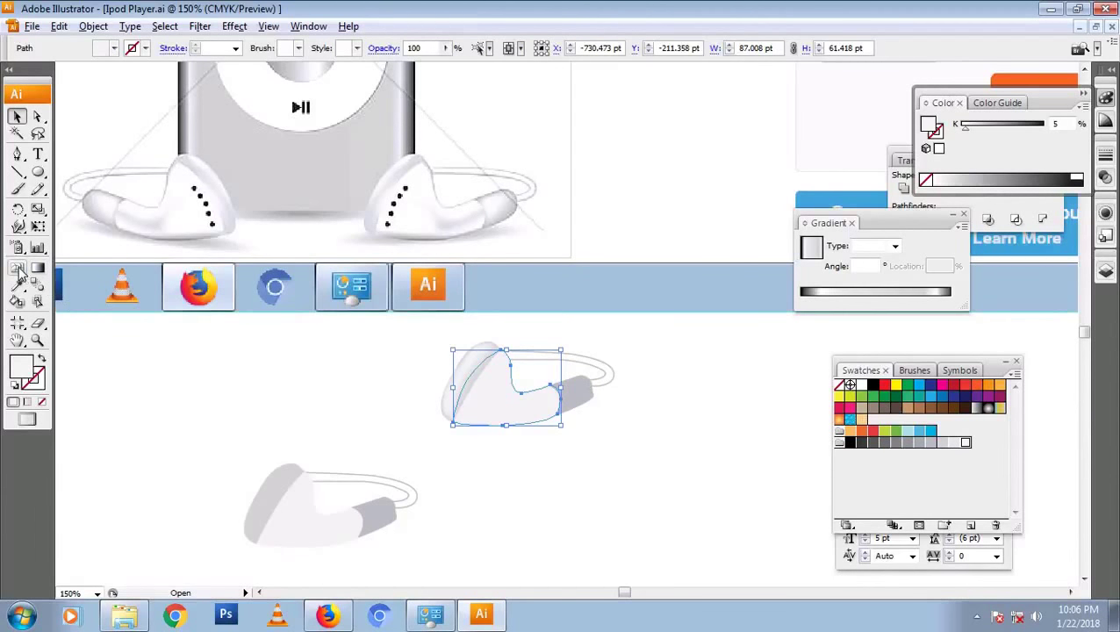
{"action": "left_click", "coordinate": [509, 400]}
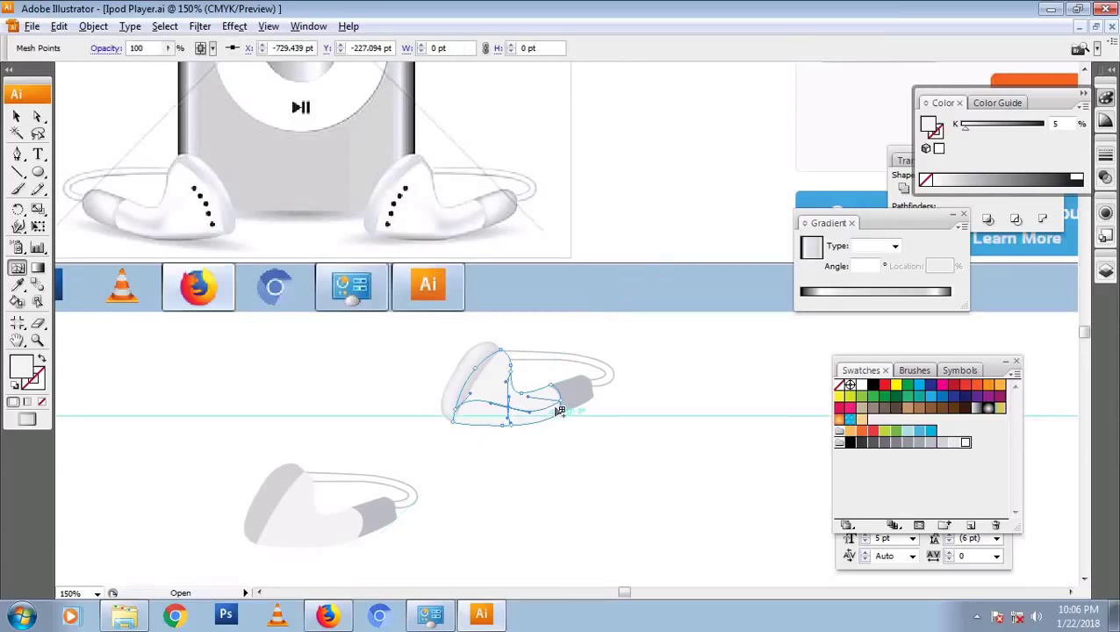
{"action": "left_click", "coordinate": [933, 442]}
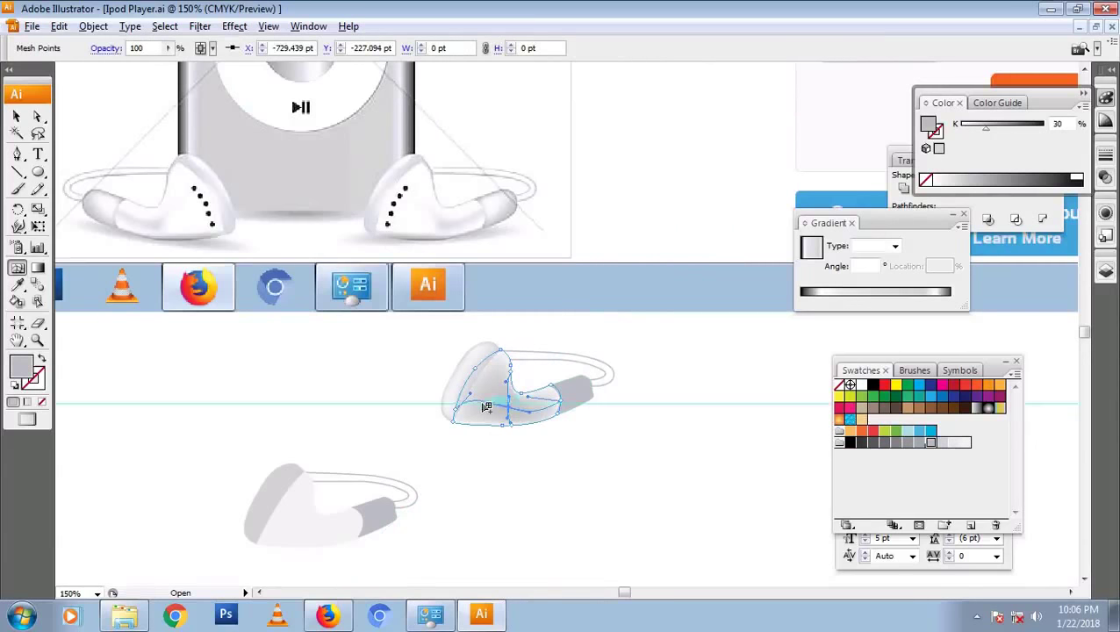
{"action": "left_click_drag", "start_coordinate": [508, 400], "coordinate": [482, 402]}
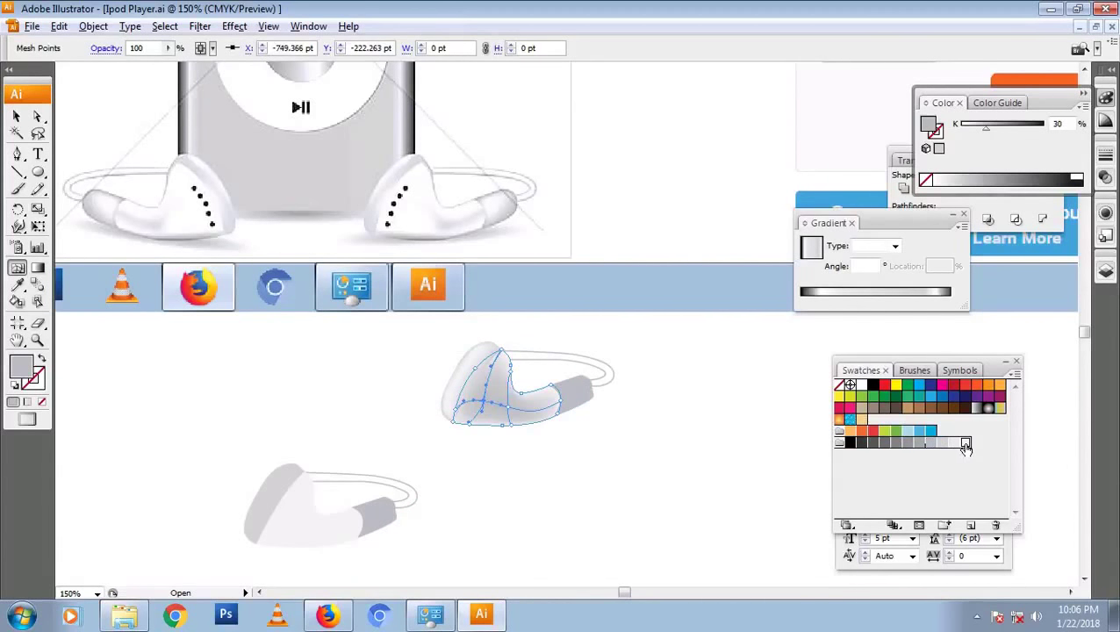
{"action": "key", "text": "v"}
{"action": "left_click", "coordinate": [692, 462]}
{"action": "key", "text": "z"}
{"action": "left_click_drag", "start_coordinate": [269, 176], "coordinate": [739, 430]}
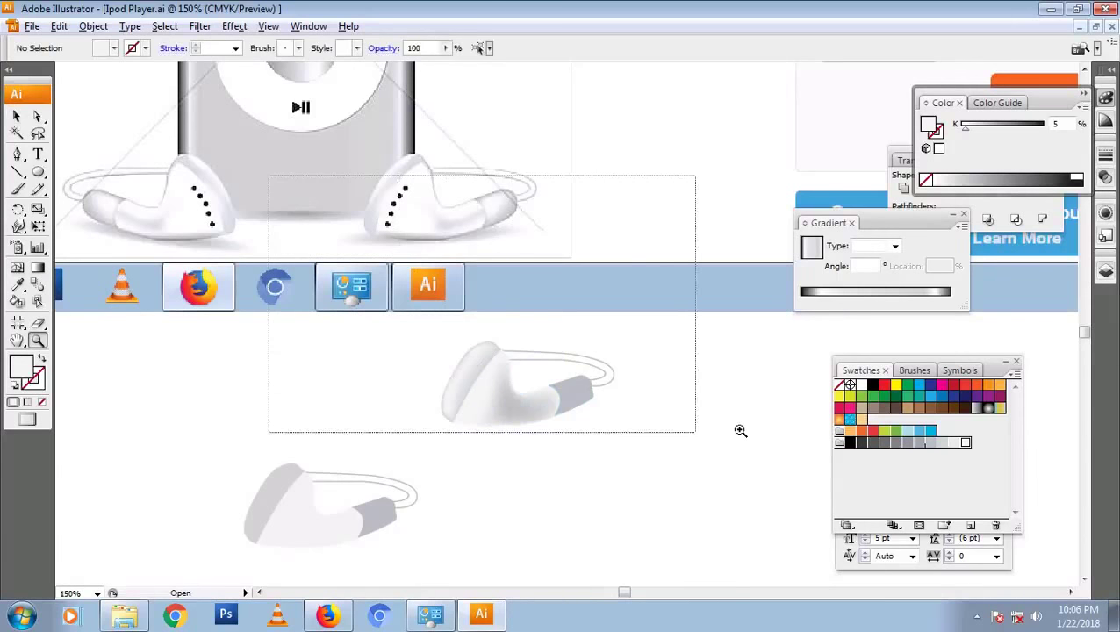
Add lighter grey mesh points along the body's lower edge, down to K 10%
{"action": "key", "text": "a"}
{"action": "left_click", "coordinate": [604, 531]}
{"action": "left_click", "coordinate": [21, 274]}
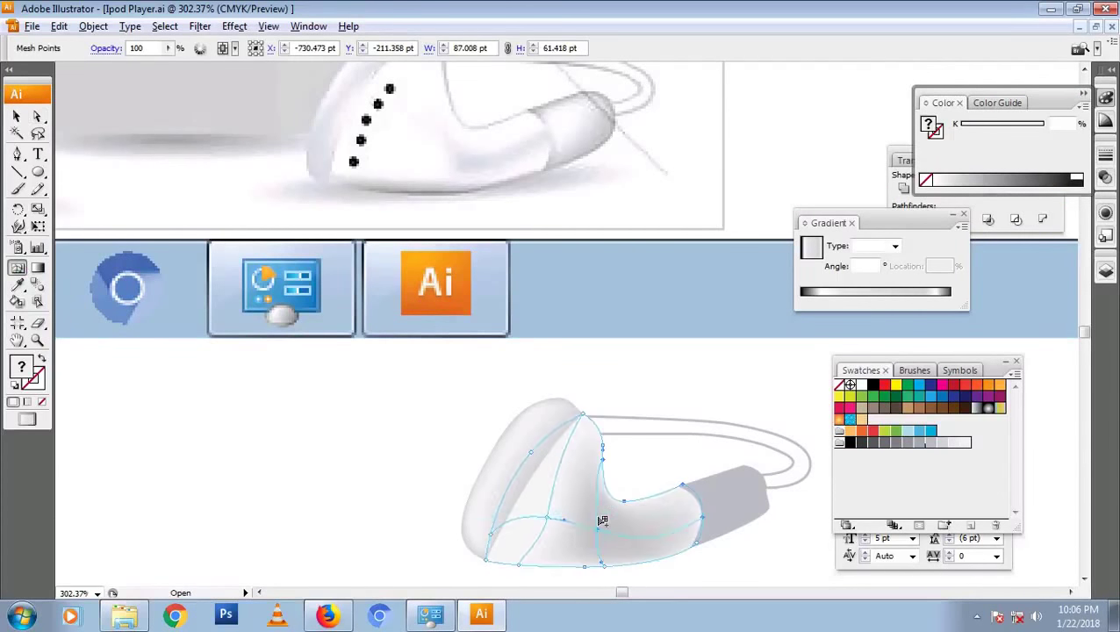
{"action": "left_click", "coordinate": [597, 520]}
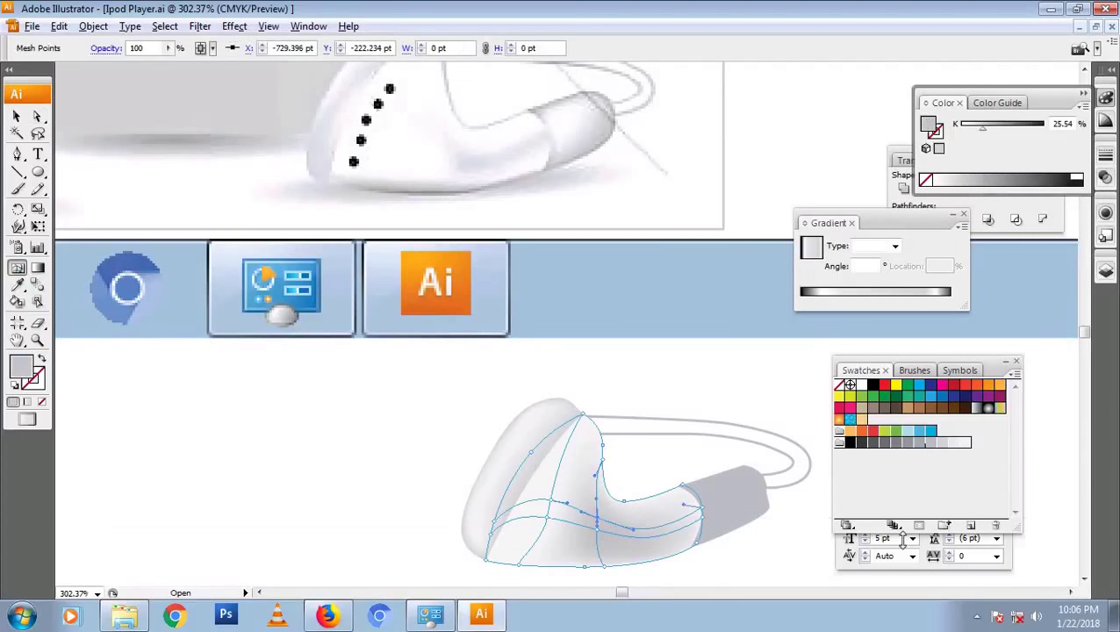
{"action": "left_click", "coordinate": [963, 443]}
{"action": "left_click", "coordinate": [599, 512]}
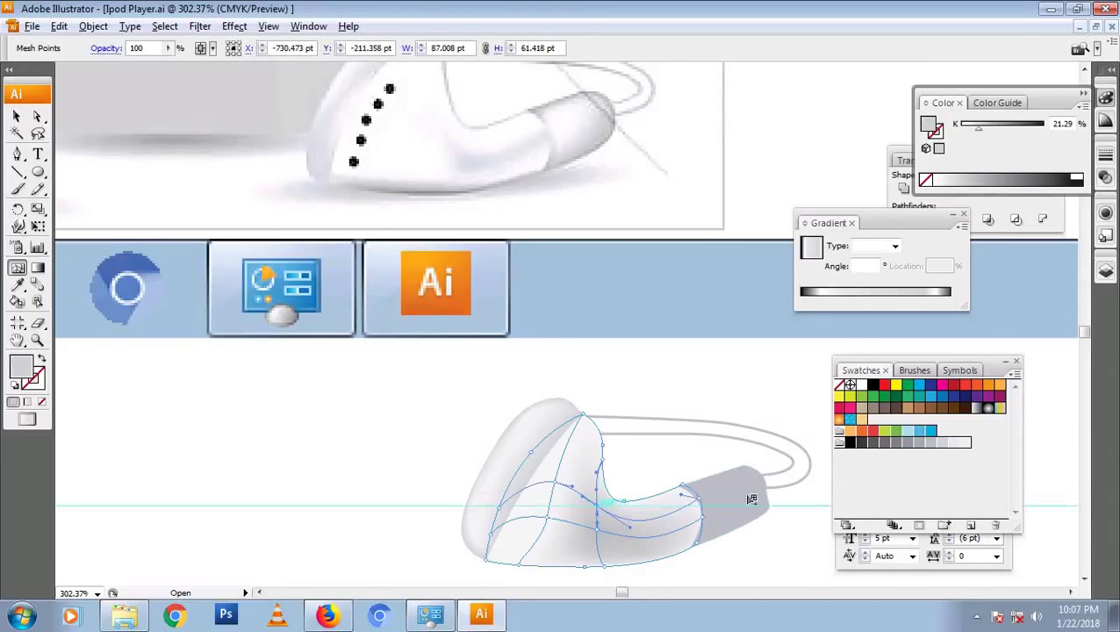
{"action": "left_click", "coordinate": [955, 442]}
{"action": "left_click", "coordinate": [600, 553]}
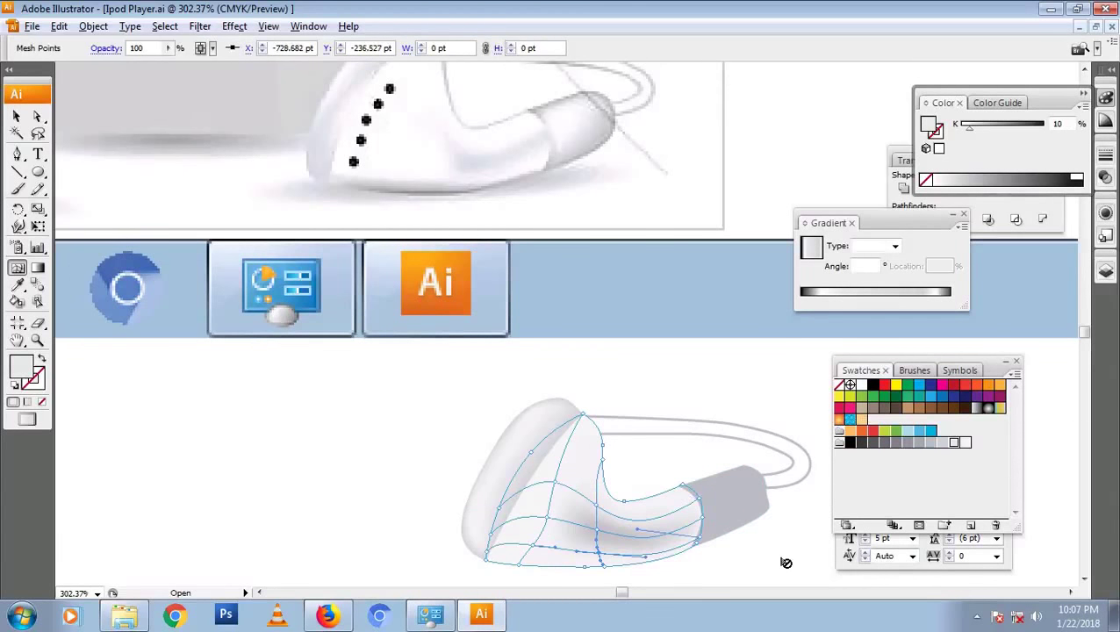
{"action": "key", "text": "v"}
{"action": "left_click", "coordinate": [690, 351]}
Draw a tiny 6.284 pt circle left of the earbud, black fill and no stroke
{"action": "key", "text": "l"}
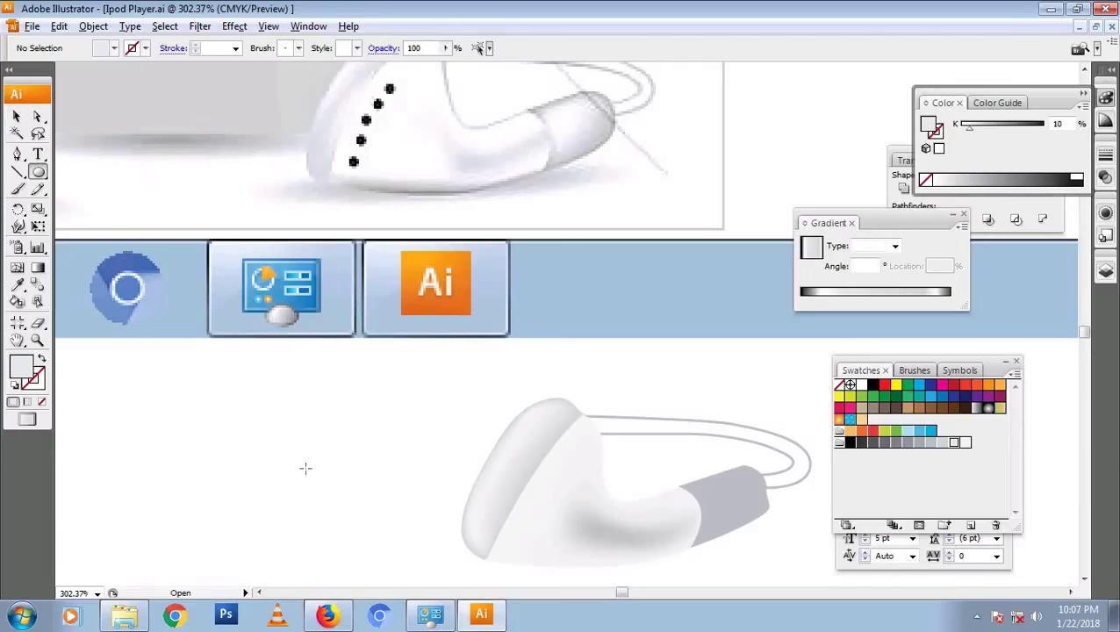
{"action": "left_click_drag", "start_coordinate": [293, 456], "coordinate": [311, 474]}
{"action": "key", "text": "d"}
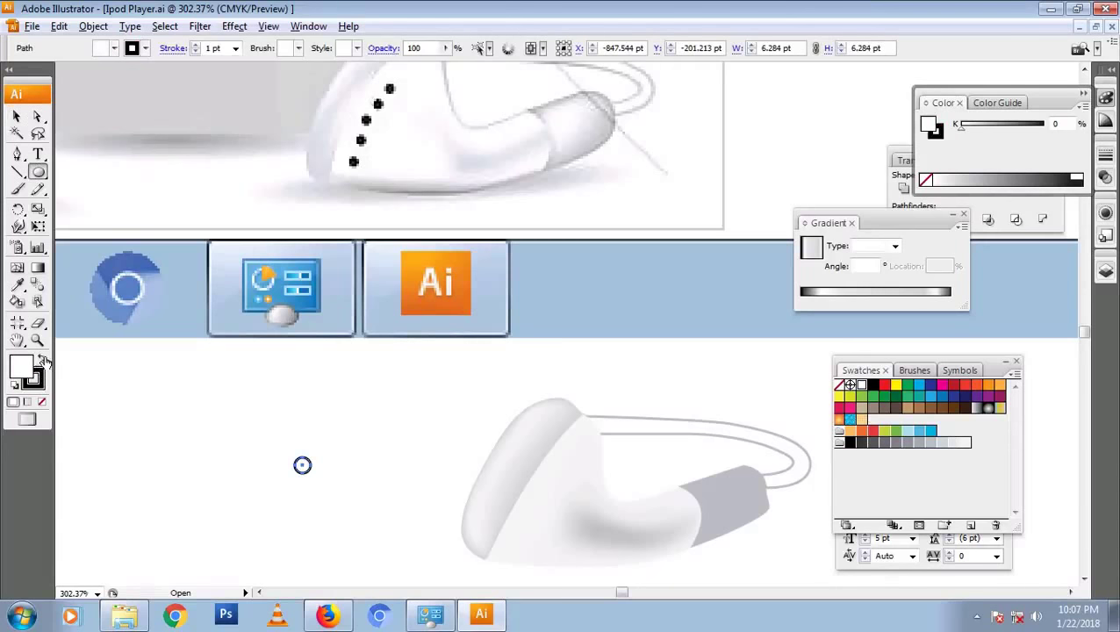
{"action": "left_click", "coordinate": [43, 360]}
{"action": "left_click", "coordinate": [41, 402]}
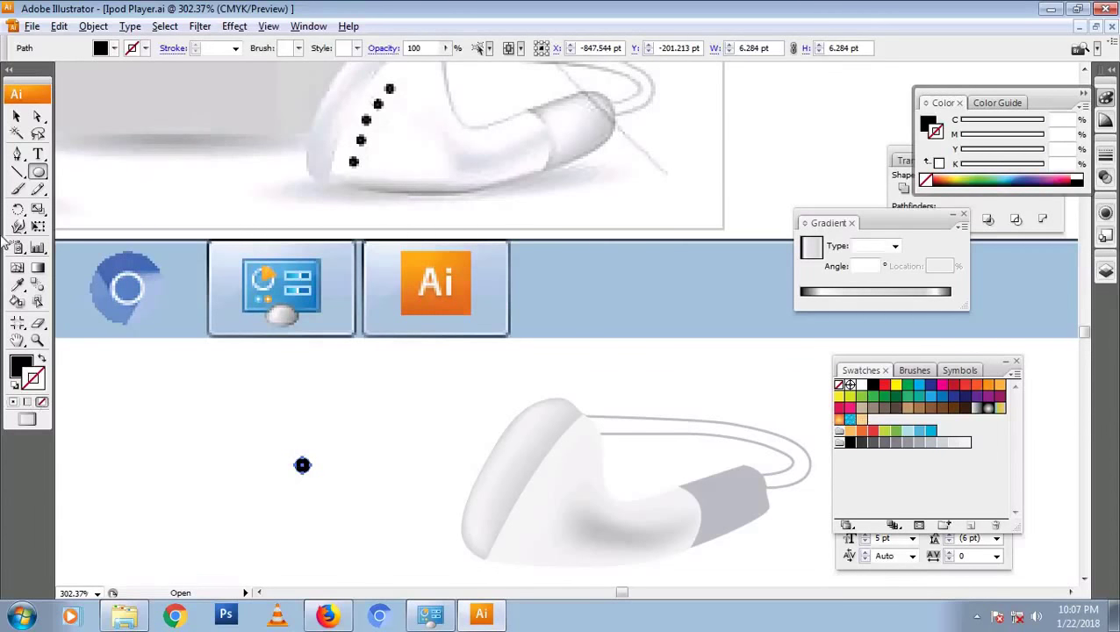
Move the small black dot onto the earbud's front and zoom in on it
{"action": "key", "text": "v"}
{"action": "left_click", "coordinate": [372, 482]}
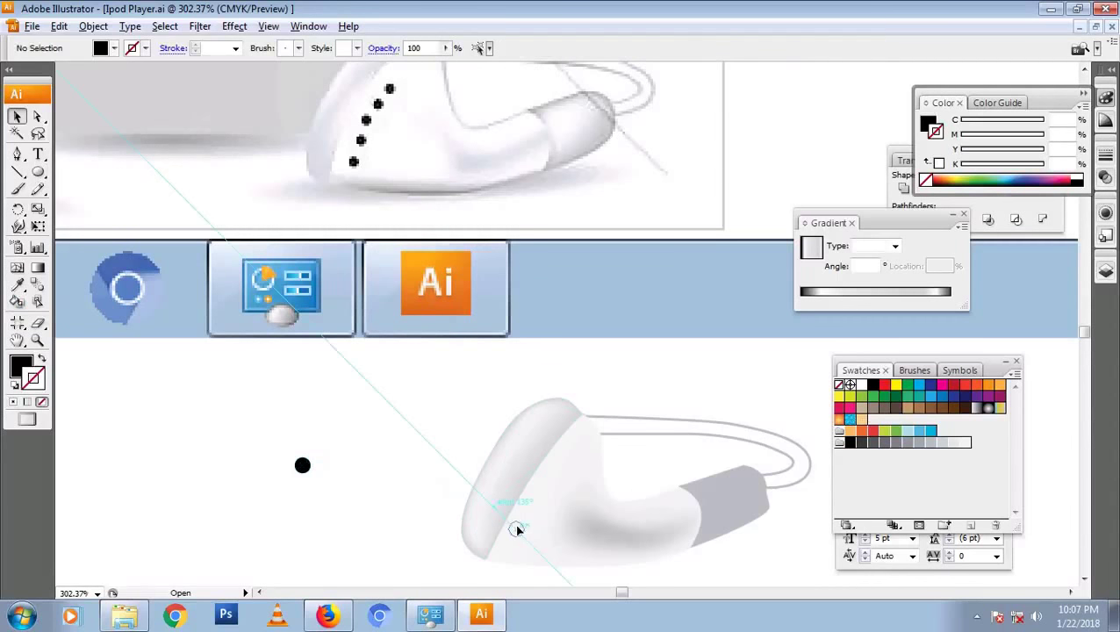
{"action": "left_click_drag", "start_coordinate": [518, 531], "coordinate": [517, 529]}
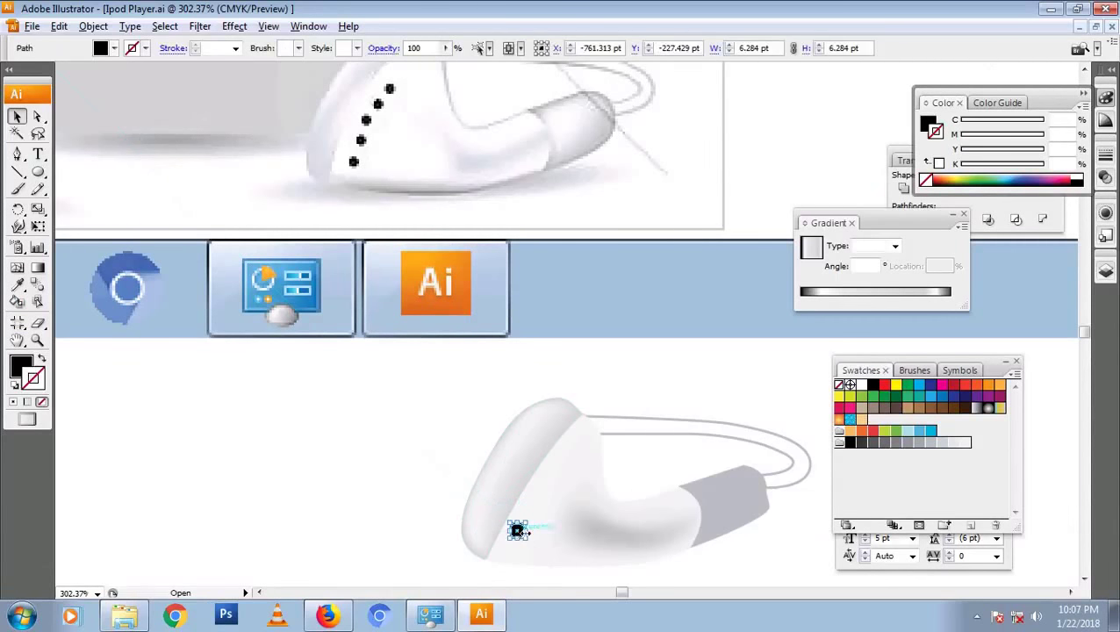
{"action": "left_click", "coordinate": [373, 461]}
{"action": "key", "text": "z"}
{"action": "left_click_drag", "start_coordinate": [408, 386], "coordinate": [691, 572]}
Alt-drag copies of the dot diagonally up the earbud's front as speaker holes
{"action": "key", "text": "v"}
{"action": "left_click_drag", "start_coordinate": [438, 489], "coordinate": [469, 427]}
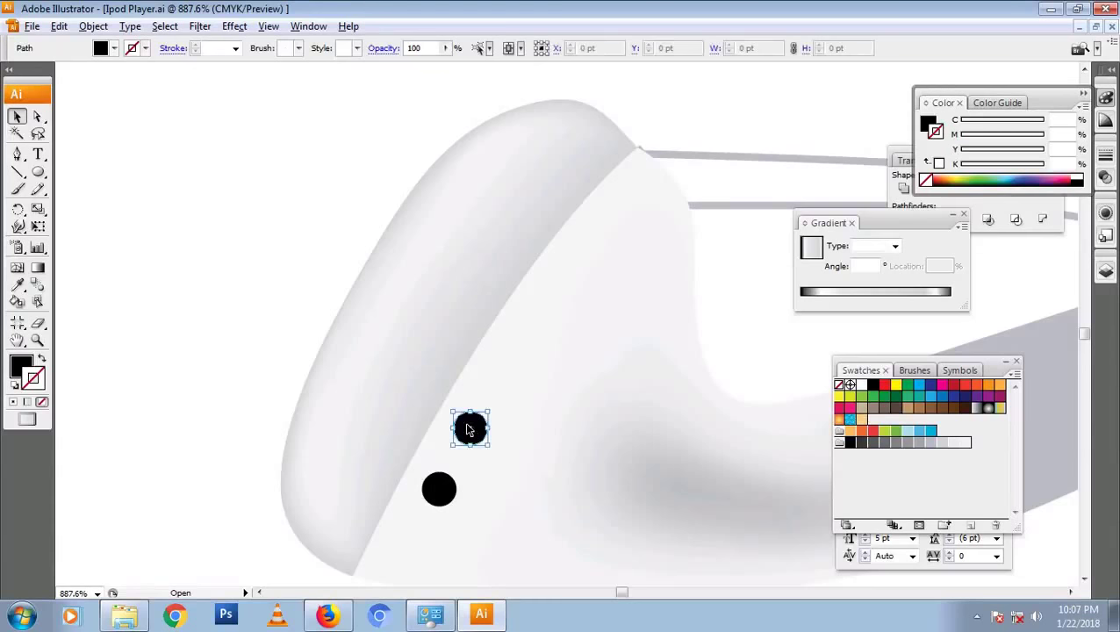
{"action": "mouse_move", "coordinate": [505, 369]}
{"action": "left_mouse_down"}
{"action": "mouse_move", "coordinate": [586, 260]}
{"action": "mouse_move", "coordinate": [628, 372]}
{"action": "left_mouse_up"}
{"action": "left_click", "coordinate": [269, 246]}
{"action": "key", "text": "ctrl+minus"}
{"action": "key", "text": "ctrl+minus"}
{"action": "key", "text": "ctrl+minus"}
{"action": "key", "text": "ctrl+minus"}
{"action": "key", "text": "ctrl+minus"}
{"action": "key", "text": "ctrl+minus"}
{"action": "key", "text": "ctrl+minus"}
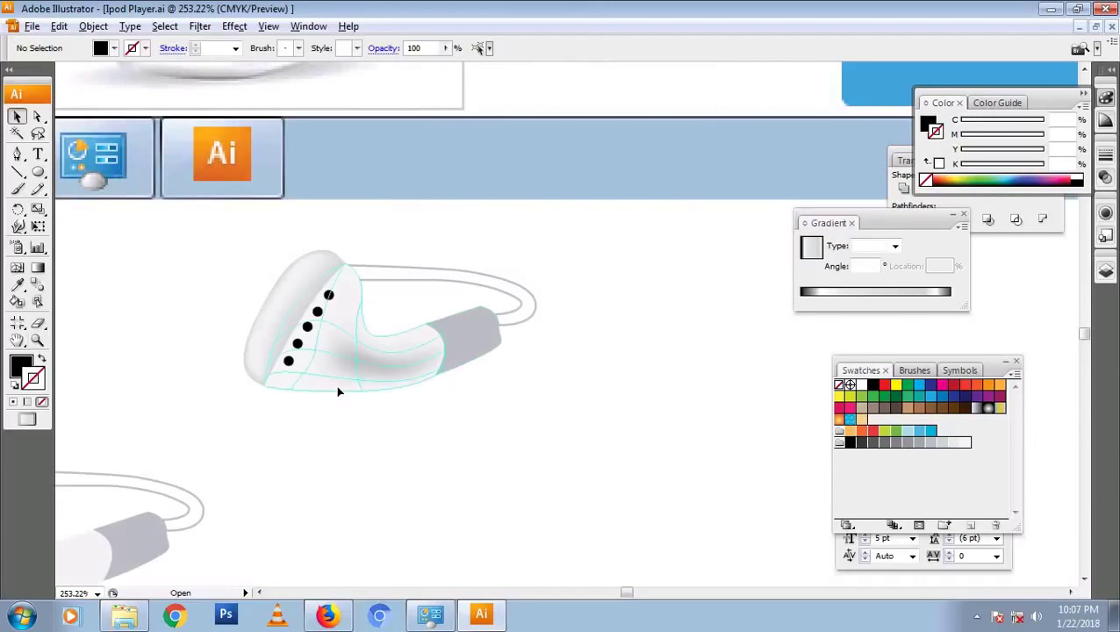
Select the earbud's gradient mesh and pick a mesh point with the Mesh tool
{"action": "key", "text": "a"}
{"action": "left_click", "coordinate": [291, 386]}
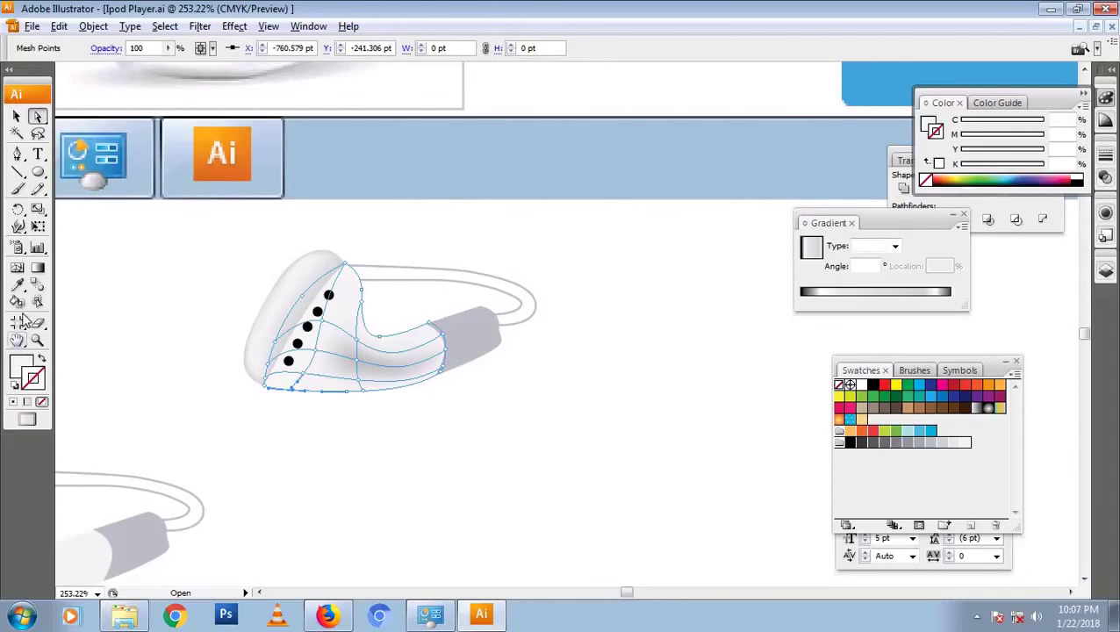
{"action": "left_click", "coordinate": [18, 268]}
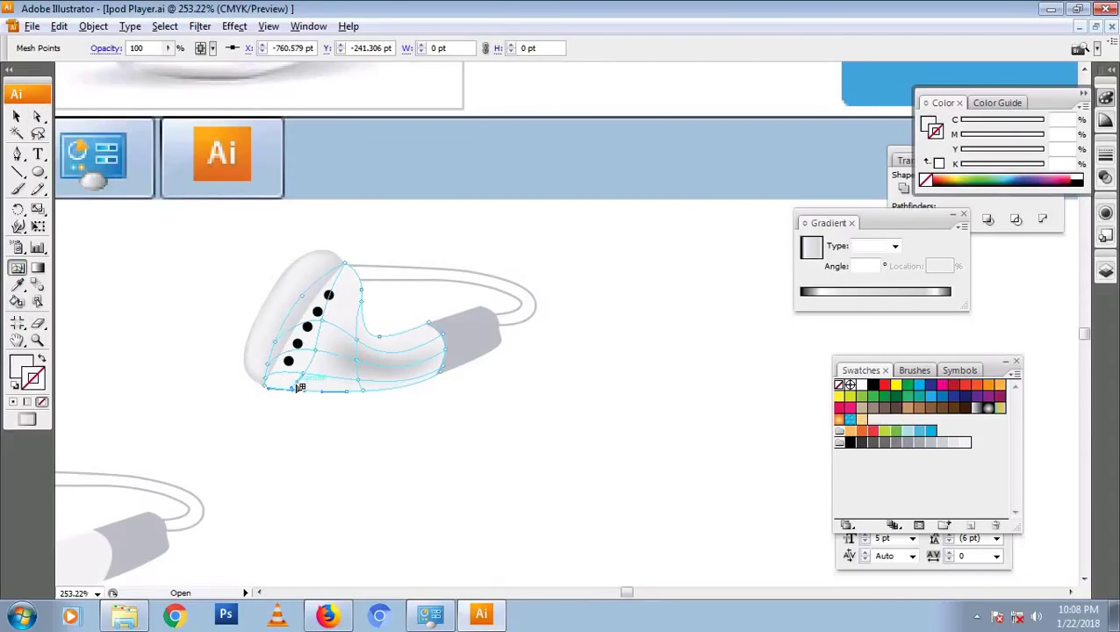
{"action": "left_click", "coordinate": [295, 387]}
Select the earbud mesh points with Direct Selection and zoom in on its bottom edge
{"action": "key", "text": "a"}
{"action": "left_click", "coordinate": [357, 401]}
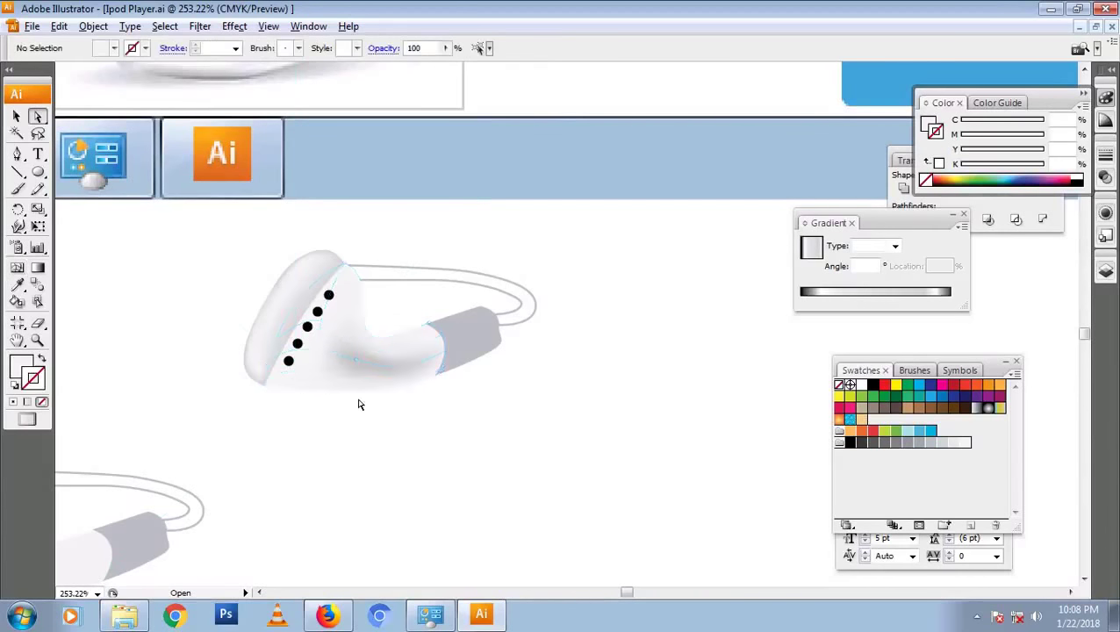
{"action": "left_click_drag", "start_coordinate": [254, 413], "coordinate": [430, 377]}
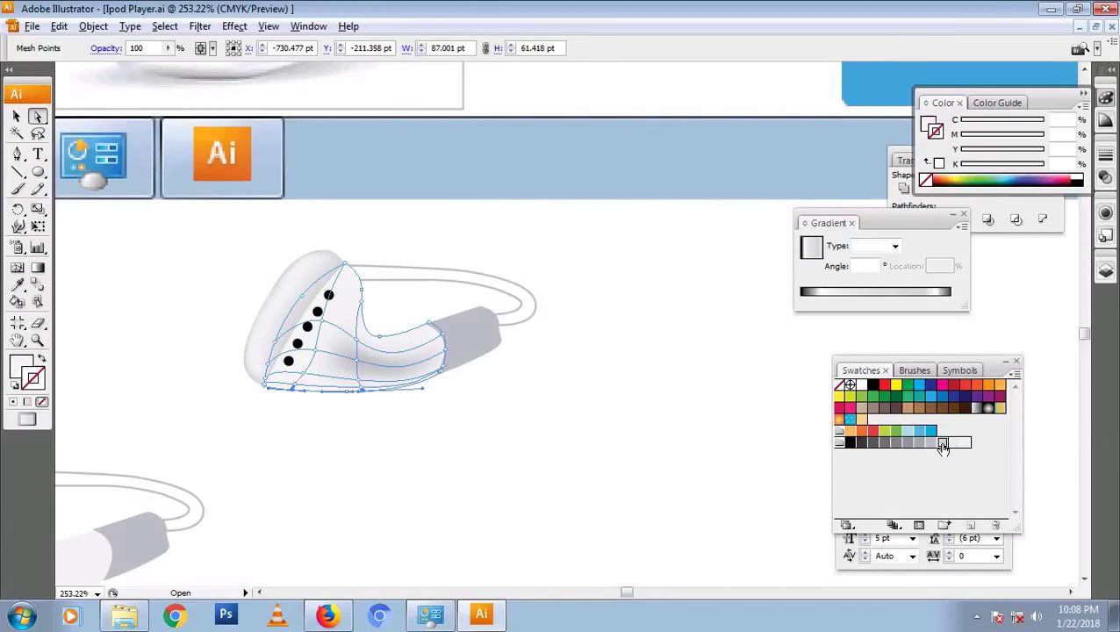
{"action": "left_click", "coordinate": [380, 440]}
{"action": "left_click", "coordinate": [283, 392]}
{"action": "left_click", "coordinate": [526, 412]}
{"action": "mouse_move", "coordinate": [149, 329]}
{"action": "left_mouse_down"}
{"action": "mouse_move", "coordinate": [561, 420]}
{"action": "mouse_move", "coordinate": [438, 354]}
{"action": "left_mouse_up"}
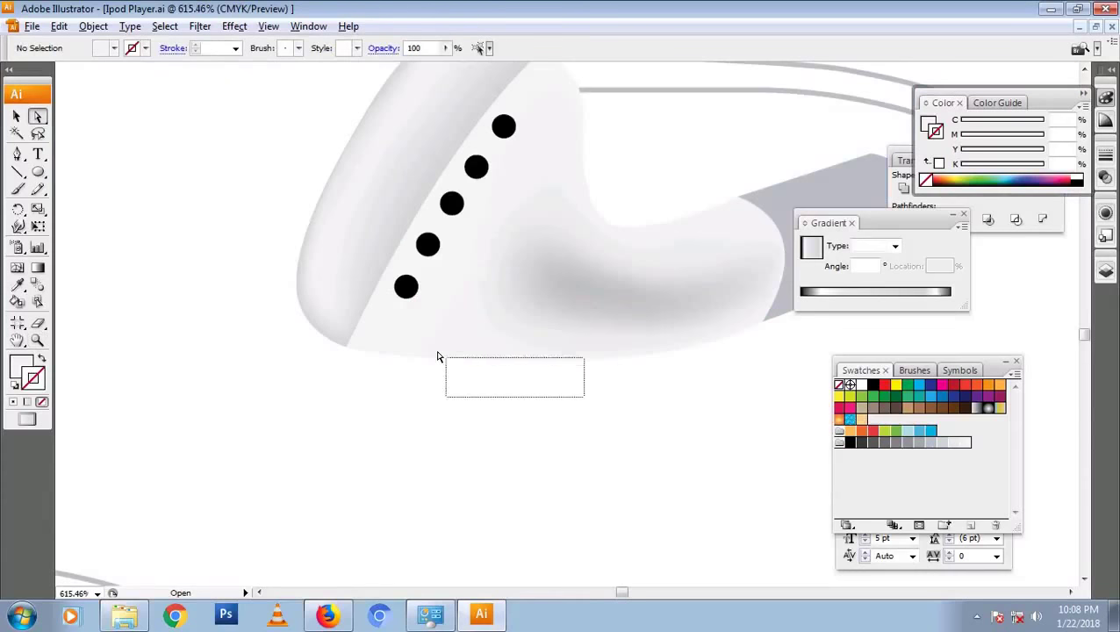
Colour the bottom-edge mesh points 30% grey, then zoom out to show both earbuds
{"action": "left_click_drag", "start_coordinate": [607, 381], "coordinate": [420, 351]}
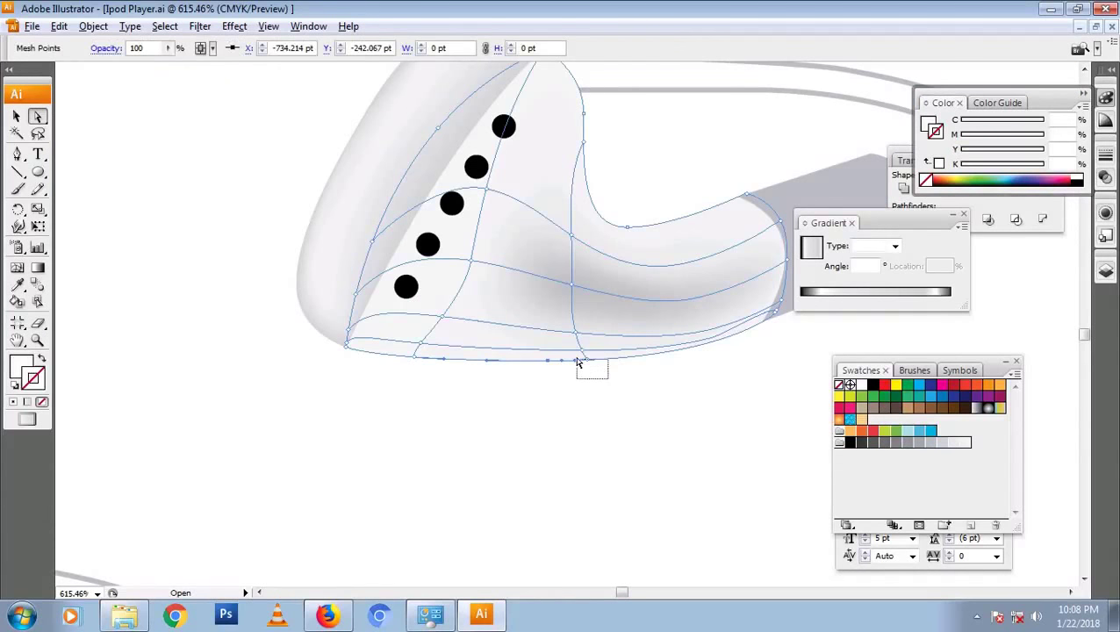
{"action": "left_click", "coordinate": [931, 442]}
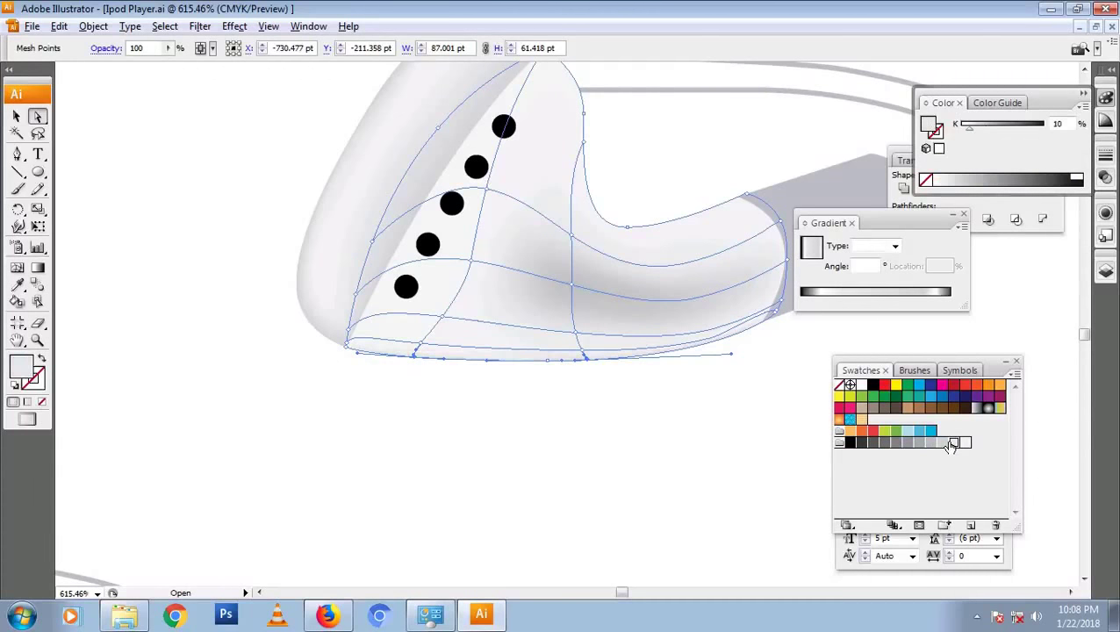
{"action": "left_click", "coordinate": [684, 404]}
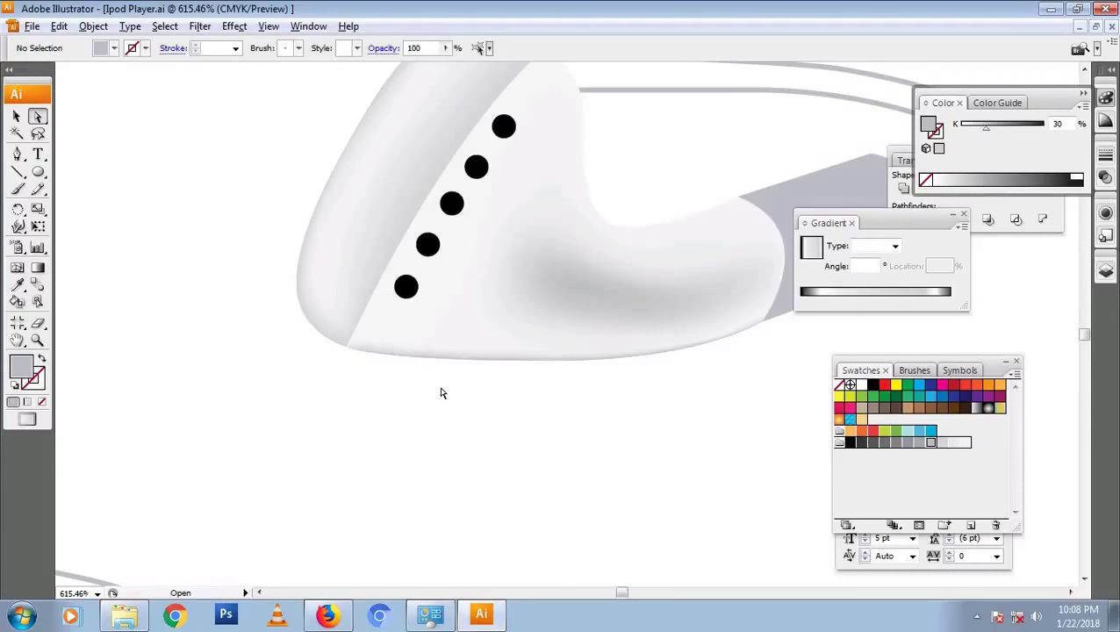
{"action": "key", "text": "ctrl+minus"}
{"action": "key", "text": "ctrl+minus"}
{"action": "key", "text": "ctrl+minus"}
{"action": "key", "text": "ctrl+minus"}
{"action": "key", "text": "ctrl+minus"}
{"action": "key", "text": "v"}
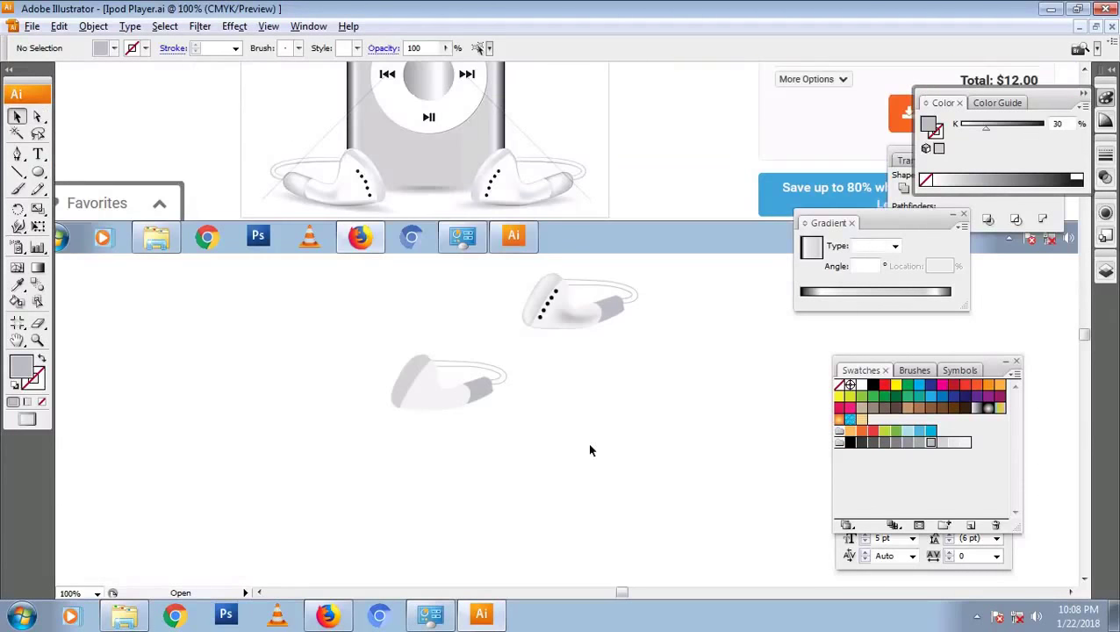
{"action": "left_click_drag", "start_coordinate": [658, 386], "coordinate": [539, 449]}
Reshape the earbud cord's right loop by dragging its anchor
{"action": "key", "text": "z"}
{"action": "left_click_drag", "start_coordinate": [320, 322], "coordinate": [509, 423]}
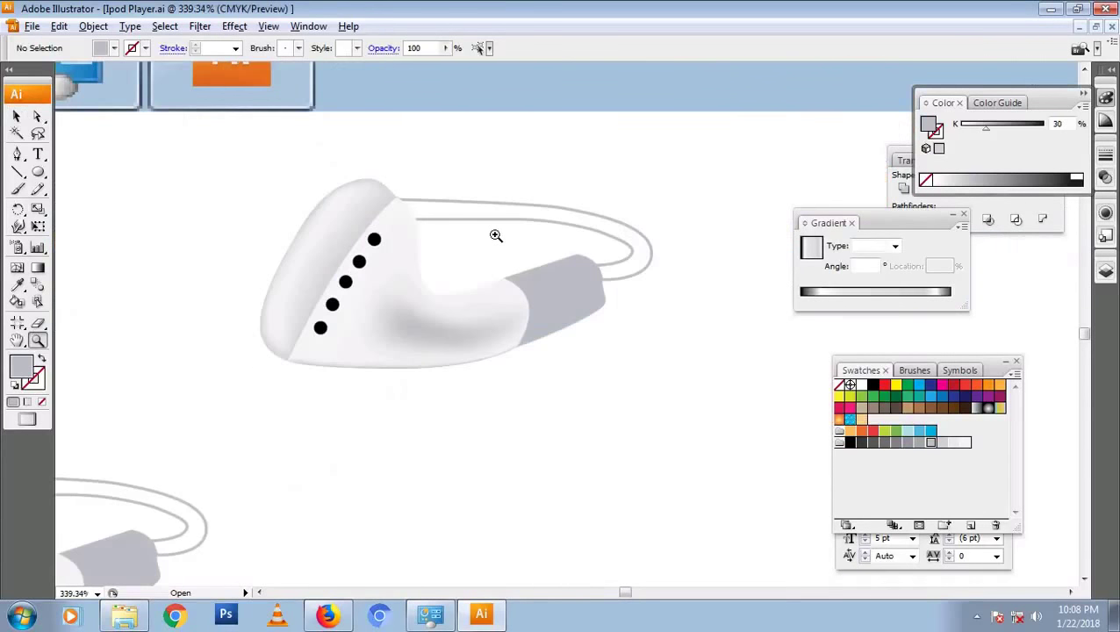
{"action": "key", "text": "a"}
{"action": "left_click", "coordinate": [460, 218]}
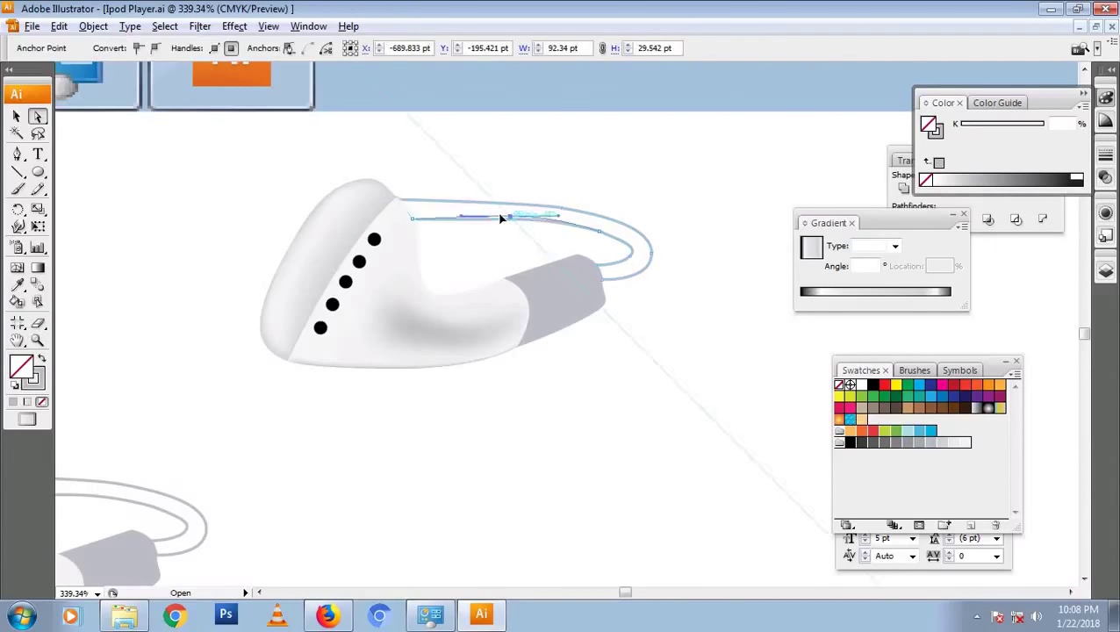
{"action": "mouse_move", "coordinate": [631, 260]}
{"action": "left_mouse_down"}
{"action": "mouse_move", "coordinate": [600, 237]}
{"action": "mouse_move", "coordinate": [647, 253]}
{"action": "left_mouse_up"}
{"action": "left_click", "coordinate": [654, 266]}
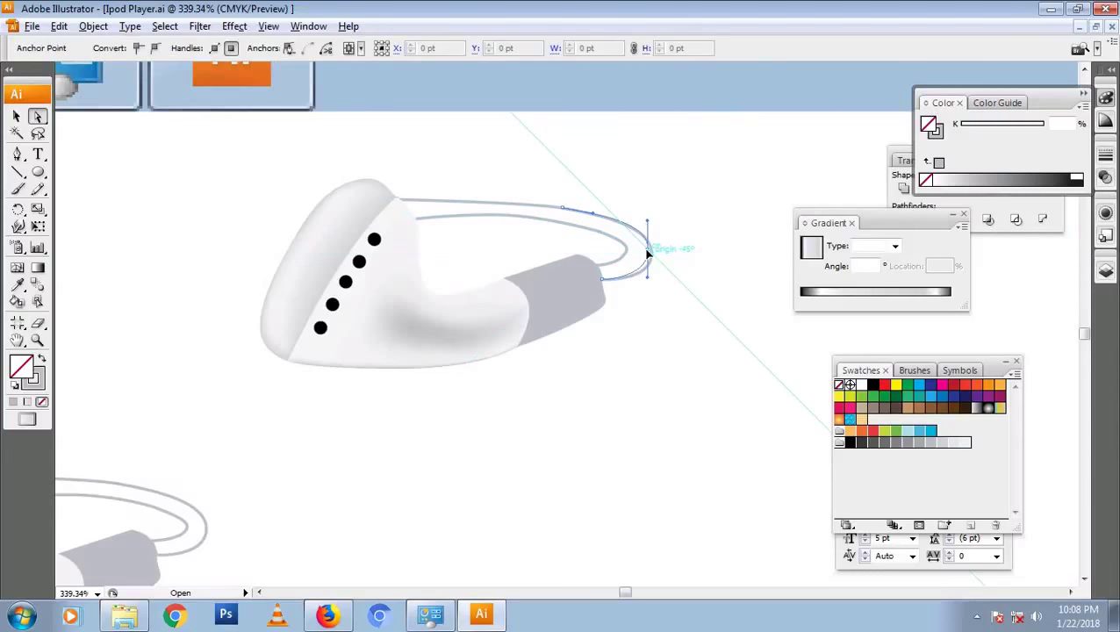
Lighten the cord's stroke to 18% grey and zoom back to 100%
{"action": "left_click", "coordinate": [682, 270]}
{"action": "key", "text": "v"}
{"action": "left_click", "coordinate": [627, 226]}
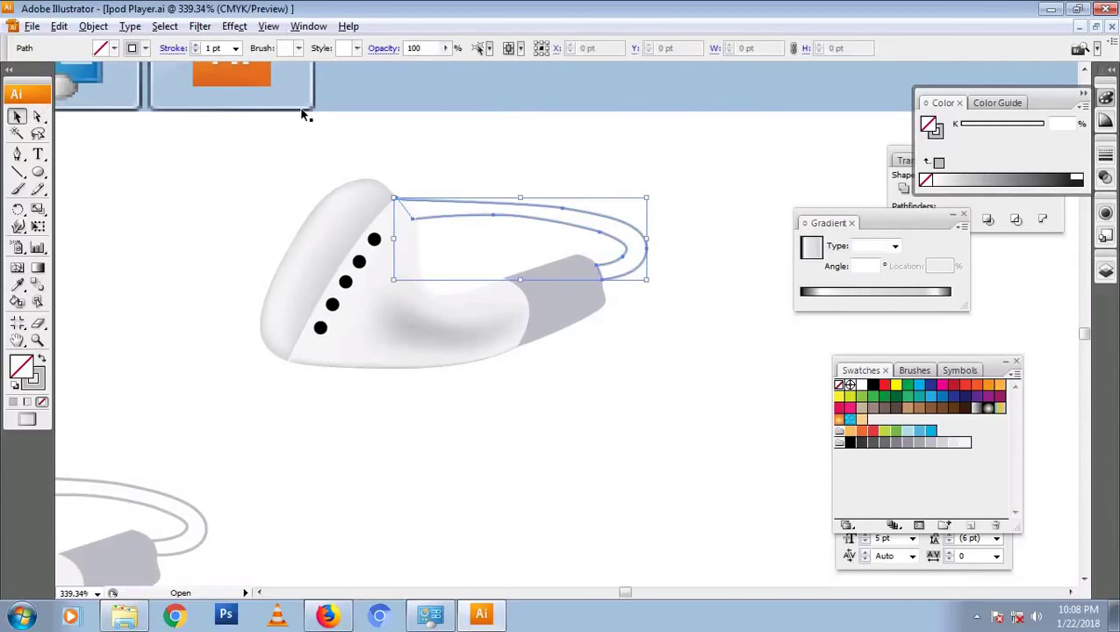
{"action": "left_click", "coordinate": [229, 48]}
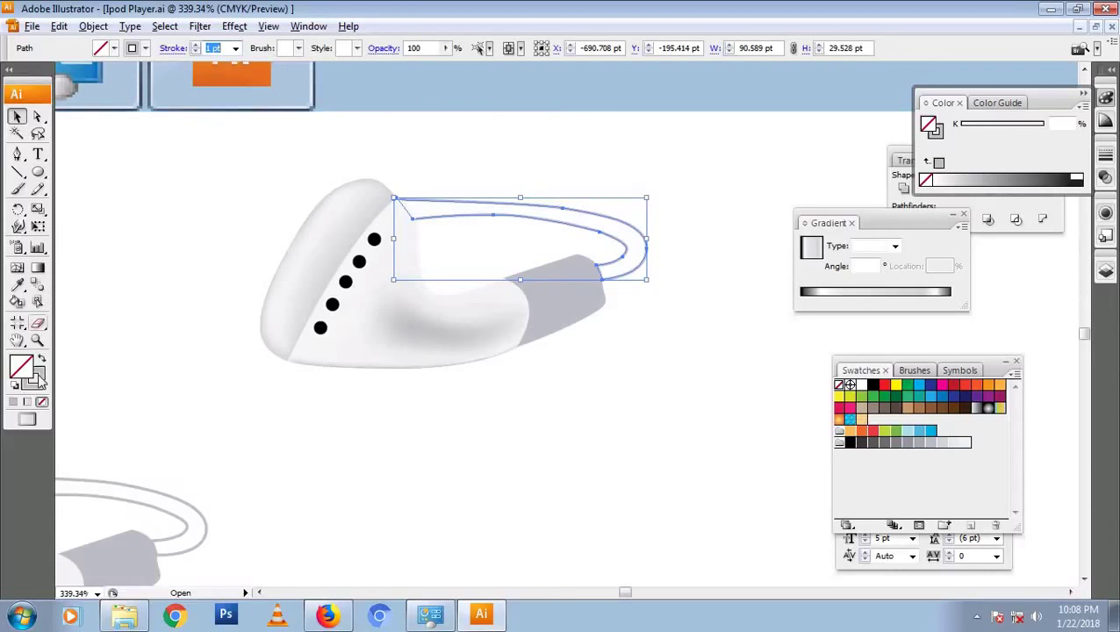
{"action": "double_click", "coordinate": [933, 130]}
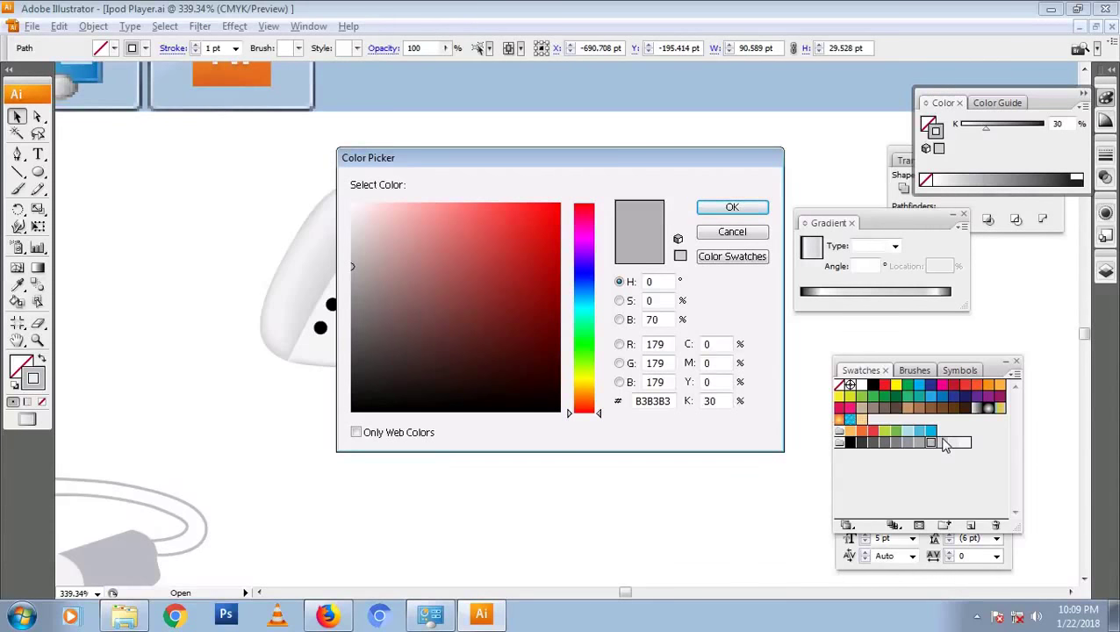
{"action": "left_click", "coordinate": [732, 207]}
{"action": "left_click_drag", "start_coordinate": [983, 130], "coordinate": [975, 130]}
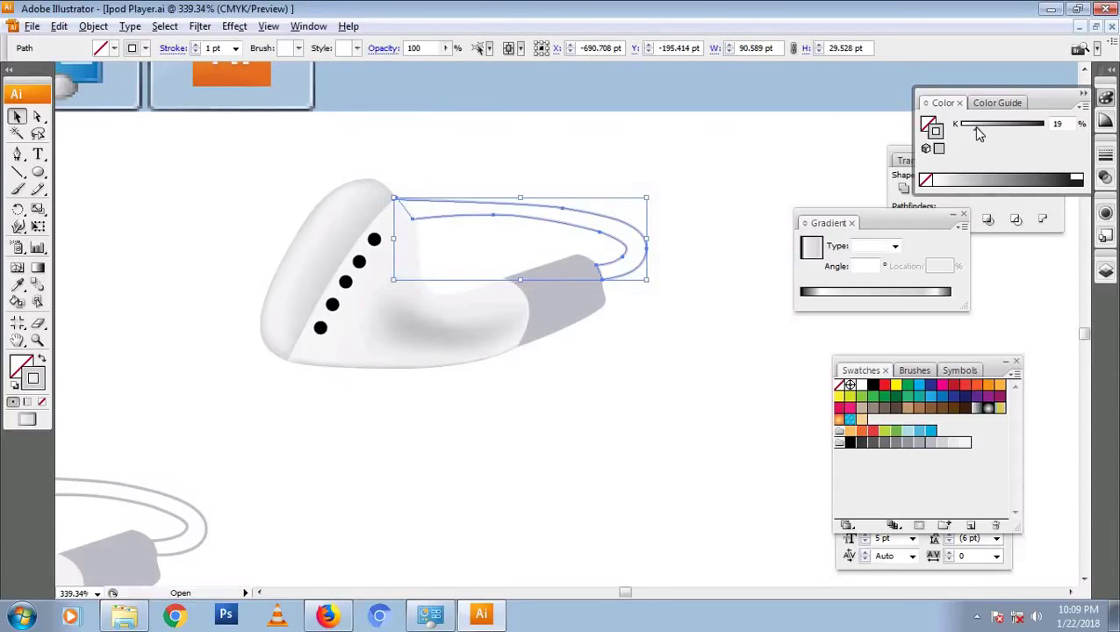
{"action": "left_click", "coordinate": [704, 289]}
{"action": "key", "text": "ctrl+1"}
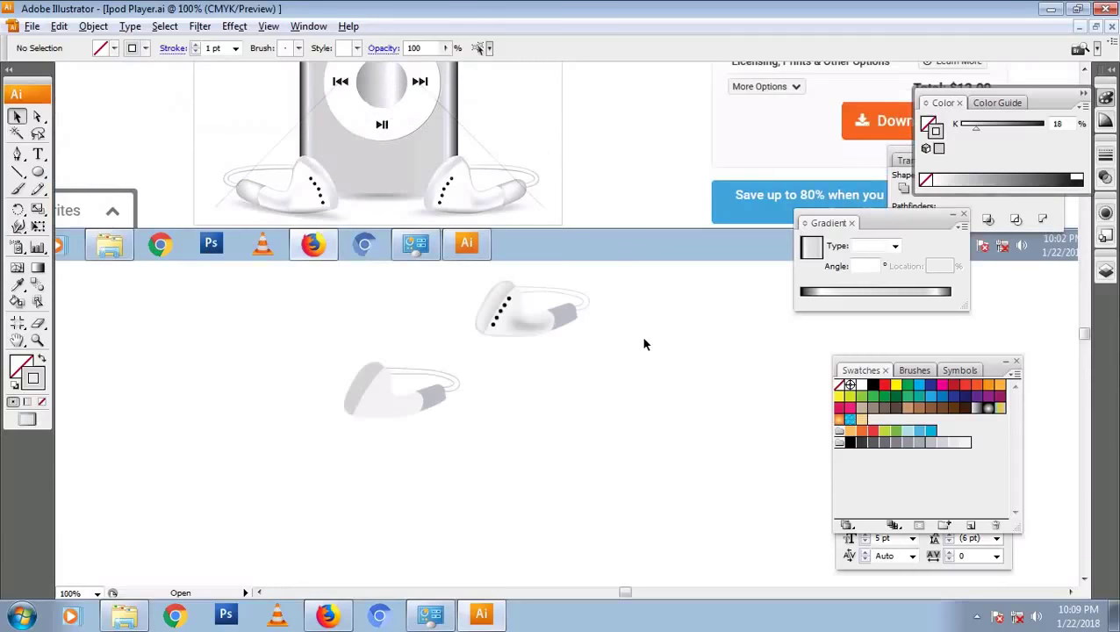
Hide the panels and navigate from the reference screenshot to the iPod artwork
{"action": "left_click_drag", "start_coordinate": [692, 380], "coordinate": [480, 280]}
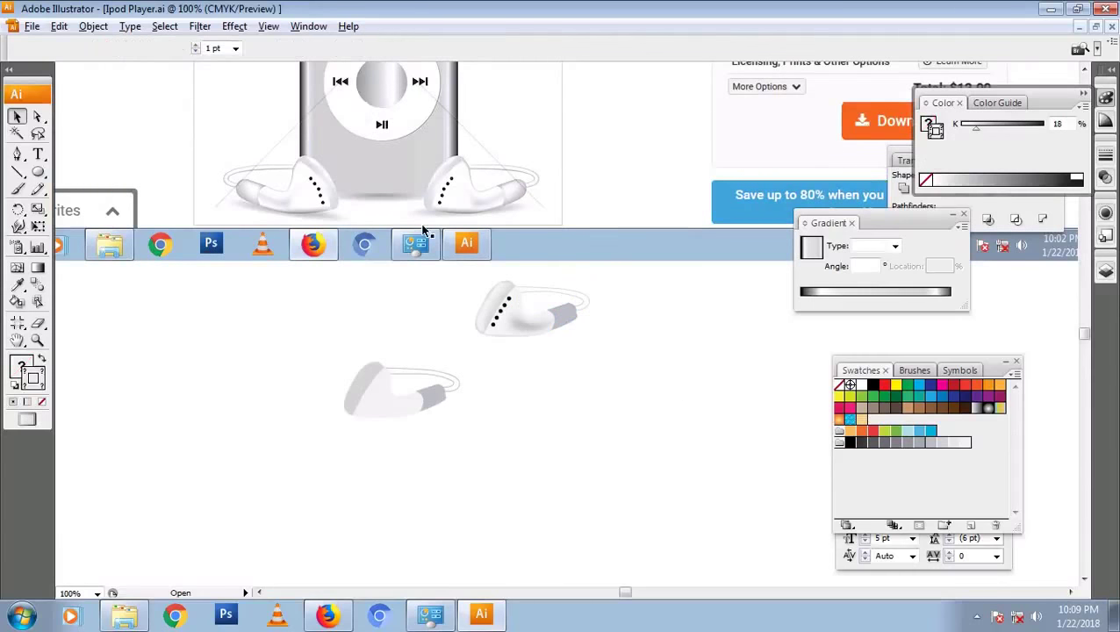
{"action": "key", "text": "Tab"}
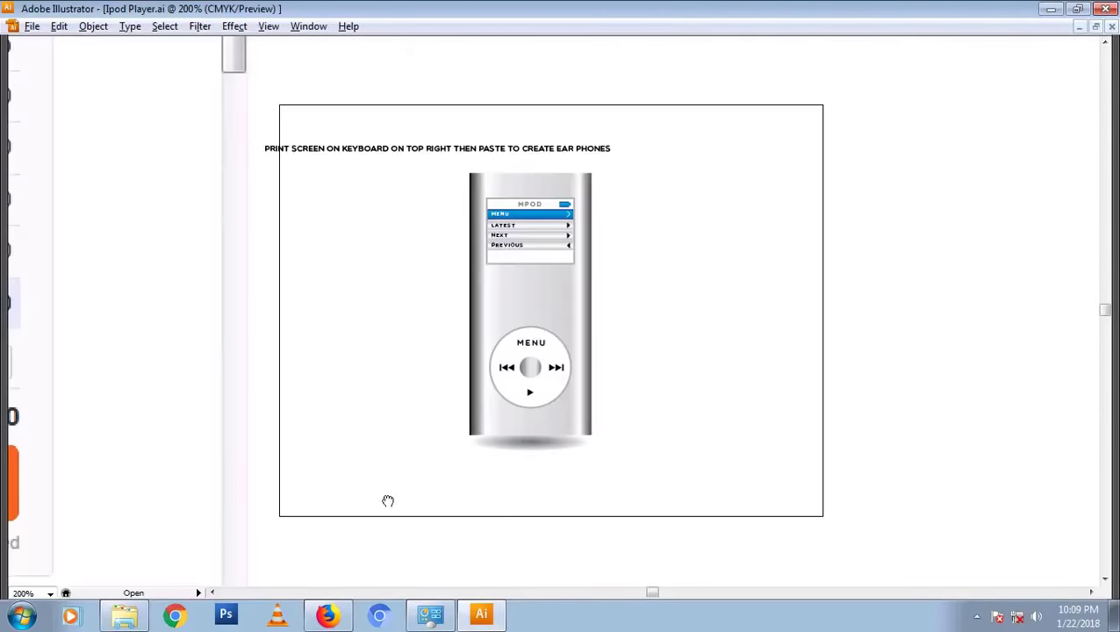
{"action": "left_click_drag", "start_coordinate": [388, 500], "coordinate": [518, 450]}
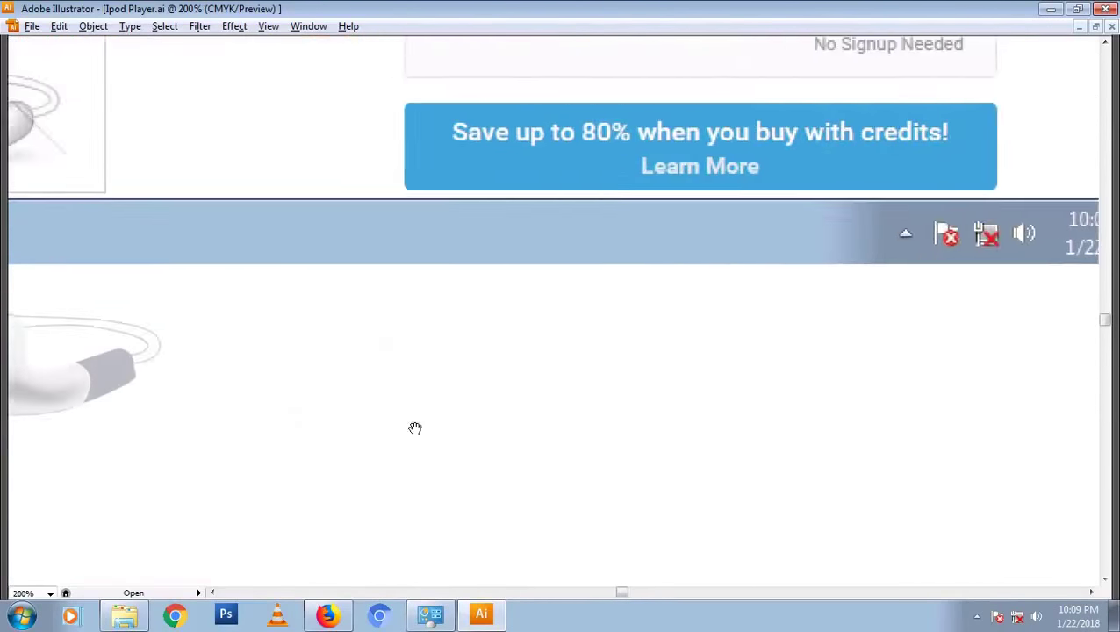
{"action": "left_click_drag", "start_coordinate": [644, 398], "coordinate": [215, 255]}
{"action": "left_click", "coordinate": [402, 408]}
{"action": "key", "text": "ctrl+0"}
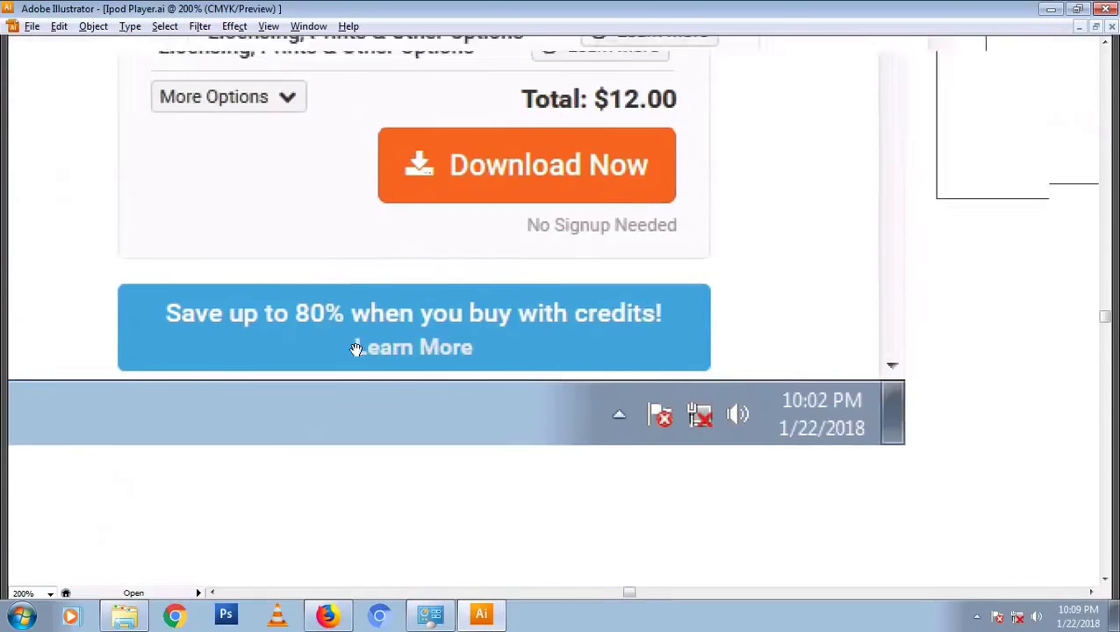
{"action": "left_click_drag", "start_coordinate": [430, 221], "coordinate": [754, 438]}
Paste the earphone, shrink it, and place it at the iPod's lower right corner
{"action": "key", "text": "ctrl+v"}
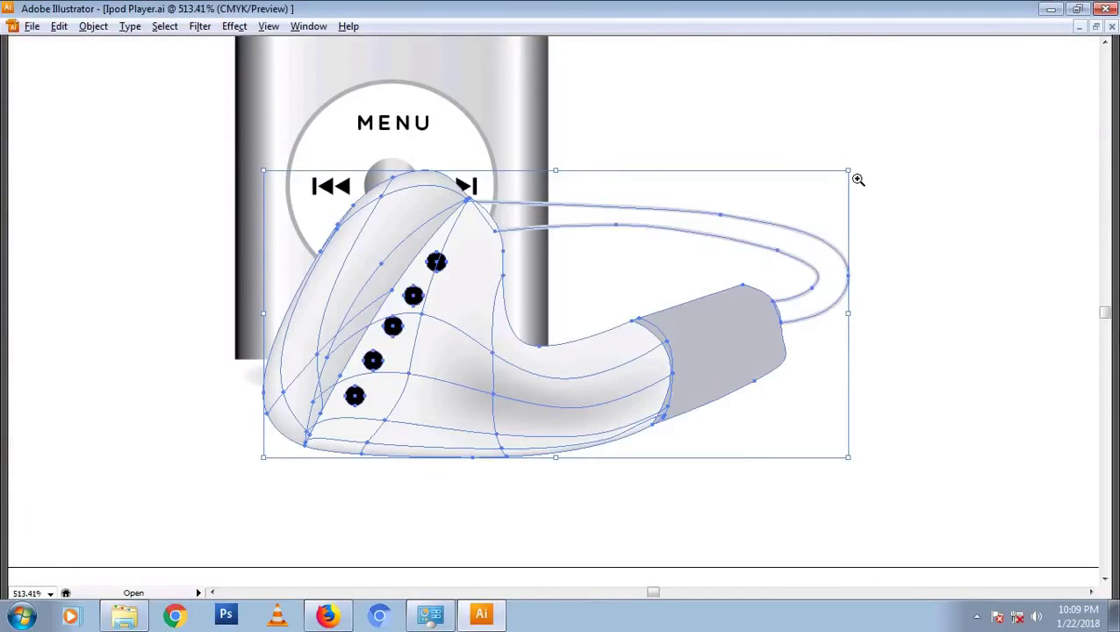
{"action": "left_click_drag", "start_coordinate": [848, 171], "coordinate": [452, 366]}
{"action": "mouse_move", "coordinate": [389, 438]}
{"action": "left_mouse_down"}
{"action": "mouse_move", "coordinate": [671, 399]}
{"action": "mouse_move", "coordinate": [587, 349]}
{"action": "mouse_move", "coordinate": [596, 366]}
{"action": "left_mouse_up"}
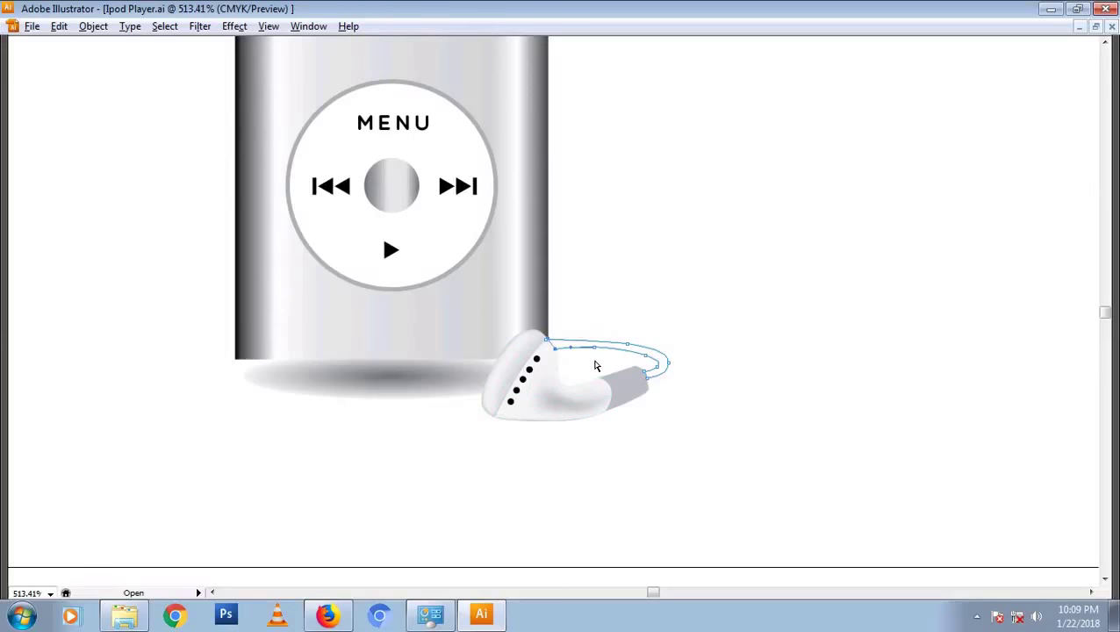
Double-click the earphone group to isolate it for cord editing
{"action": "left_click", "coordinate": [641, 350]}
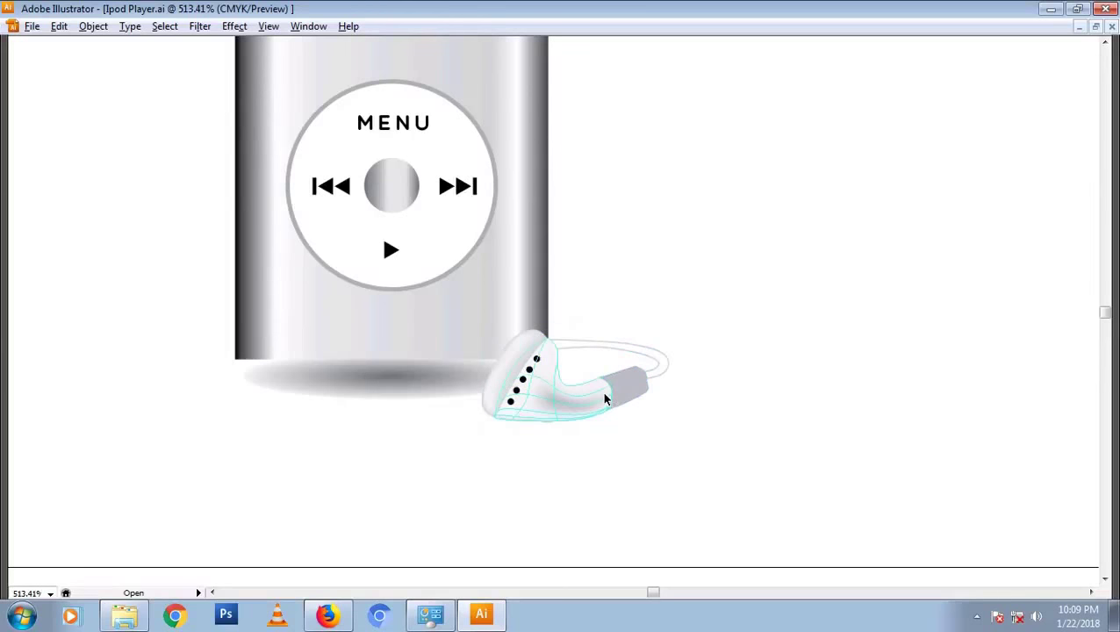
{"action": "left_click", "coordinate": [699, 295]}
{"action": "double_click", "coordinate": [665, 348]}
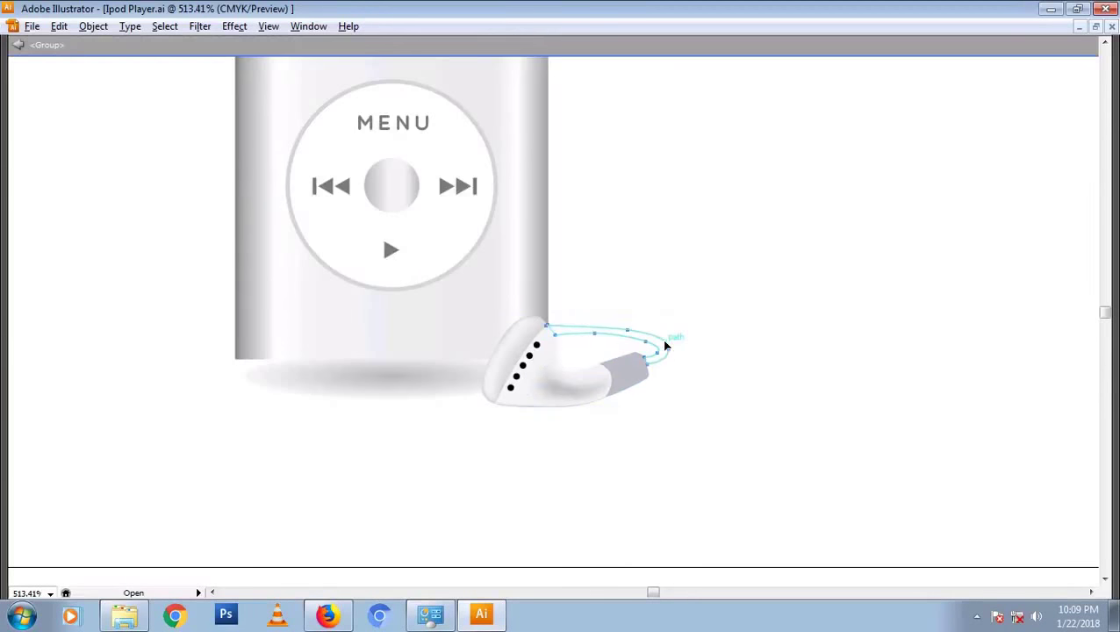
Join the cord path's open ends and pull its corner point up-left
{"action": "left_click", "coordinate": [569, 336], "text": "shift"}
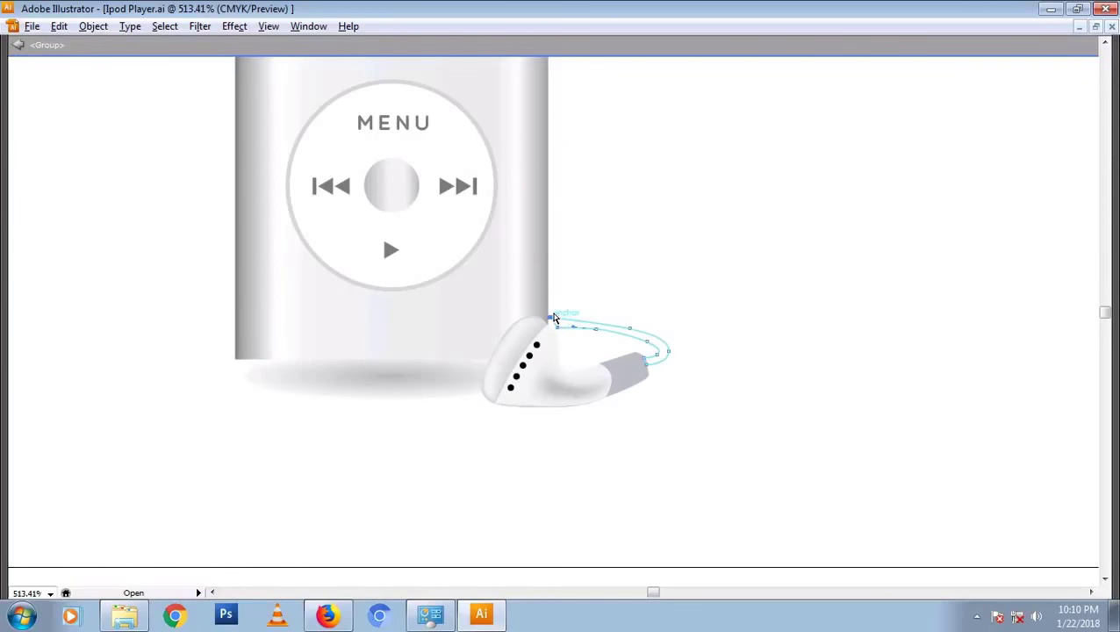
{"action": "left_click_drag", "start_coordinate": [540, 294], "coordinate": [572, 325]}
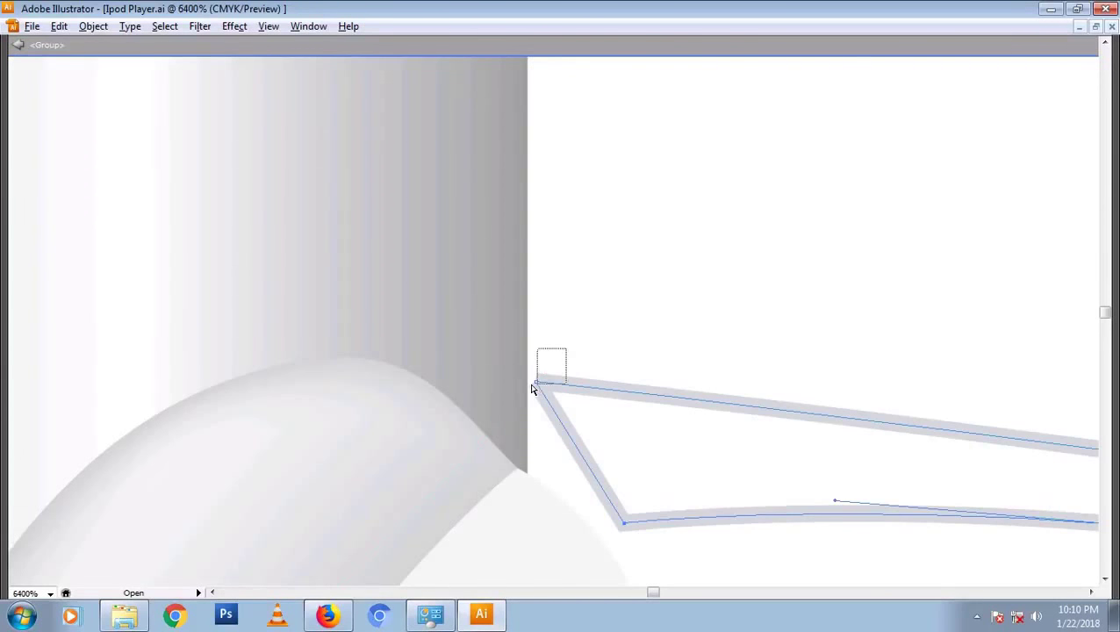
{"action": "key", "text": "ctrl+j"}
{"action": "left_click", "coordinate": [605, 294]}
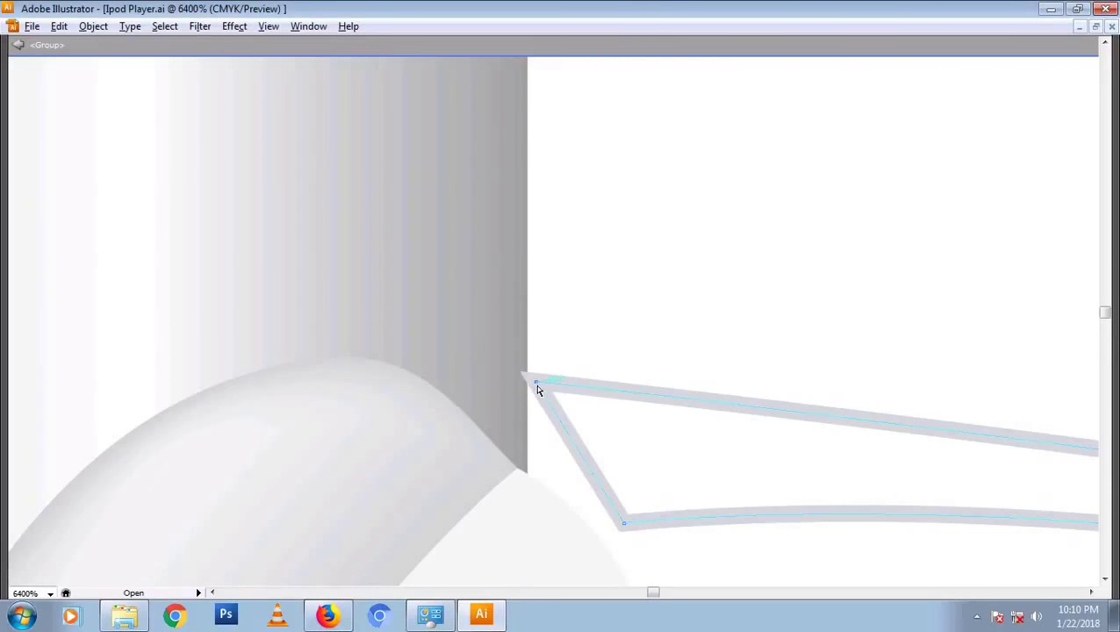
{"action": "left_click_drag", "start_coordinate": [538, 388], "coordinate": [463, 209]}
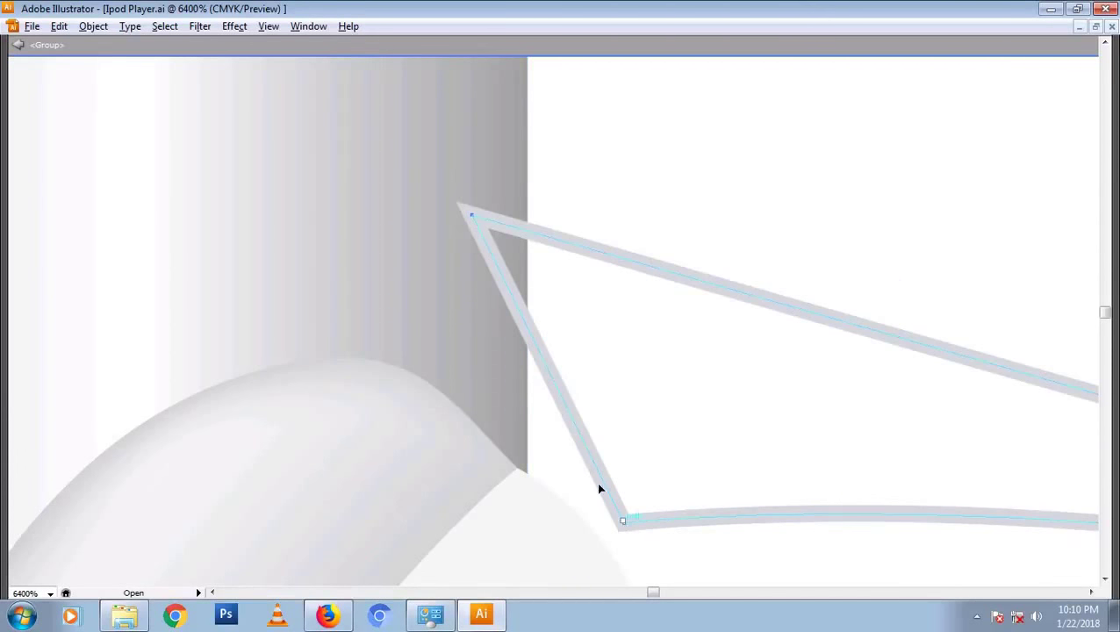
{"action": "left_click_drag", "start_coordinate": [600, 489], "coordinate": [515, 353]}
{"action": "key", "text": "ctrl+z"}
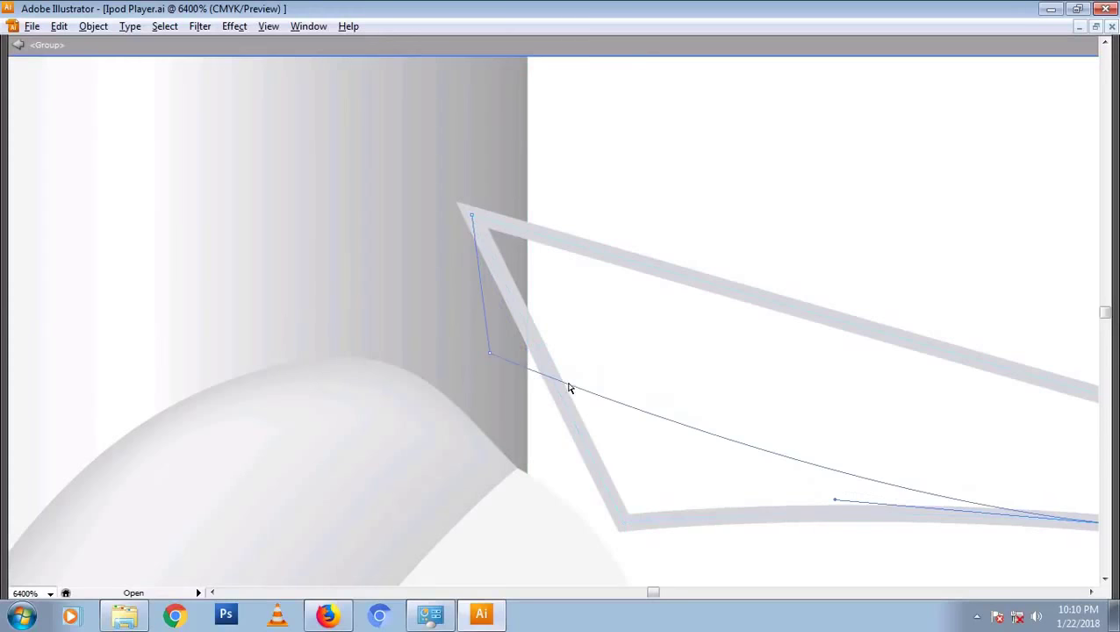
{"action": "left_click_drag", "start_coordinate": [625, 525], "coordinate": [479, 360]}
Re-frame the earphone and exit the group's isolation mode
{"action": "left_click", "coordinate": [828, 383]}
{"action": "key", "text": "ctrl+0"}
{"action": "left_click_drag", "start_coordinate": [579, 409], "coordinate": [711, 505]}
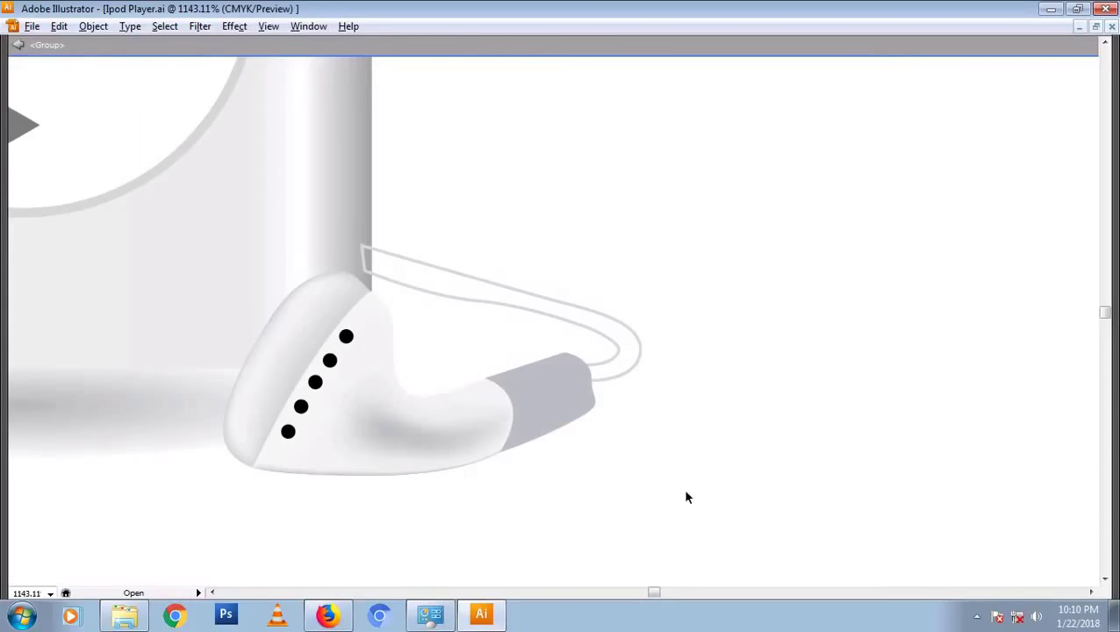
{"action": "left_click", "coordinate": [643, 365]}
{"action": "right_click", "coordinate": [636, 377]}
{"action": "left_click", "coordinate": [668, 379]}
{"action": "double_click", "coordinate": [734, 344]}
Reshape the cord's lower edge and loop and give it a light grey fill
{"action": "left_click", "coordinate": [524, 296]}
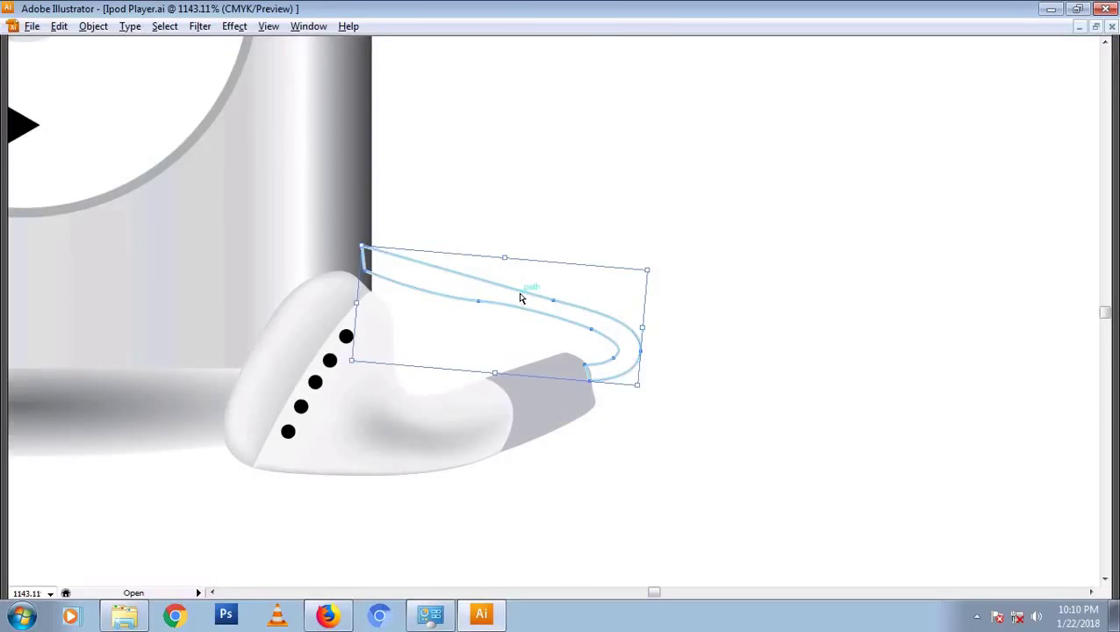
{"action": "left_click", "coordinate": [454, 298]}
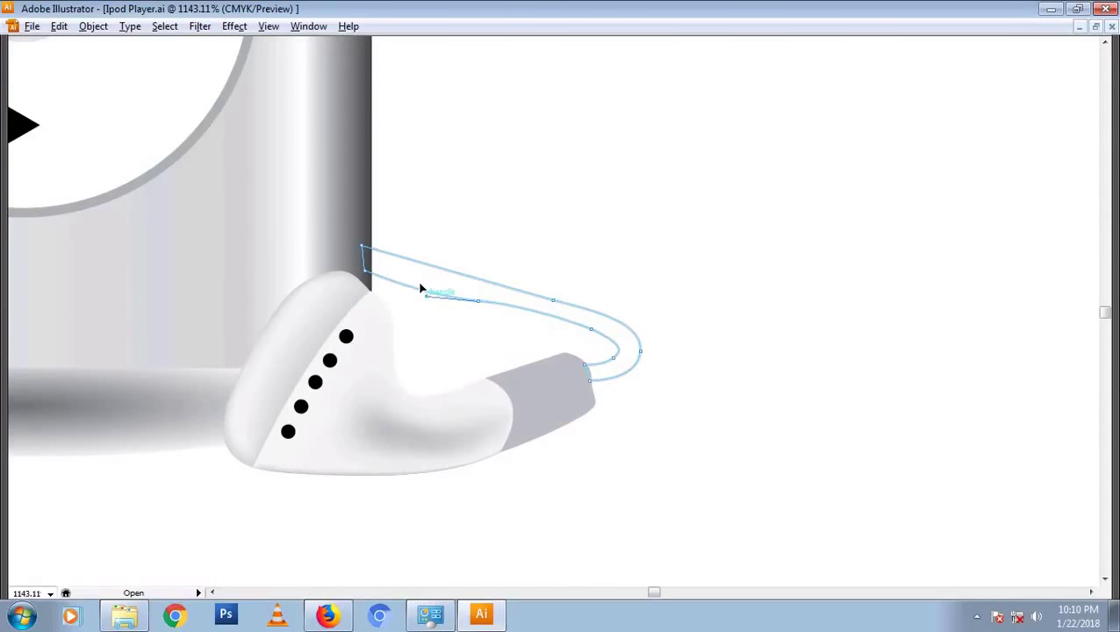
{"action": "left_click_drag", "start_coordinate": [465, 294], "coordinate": [467, 297]}
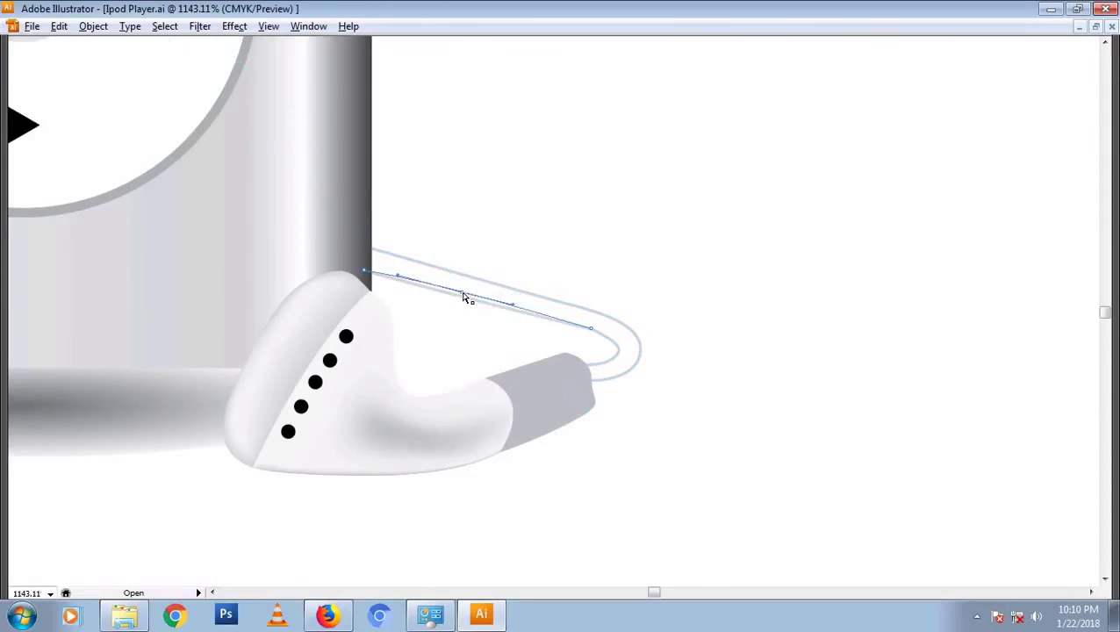
{"action": "left_click", "coordinate": [617, 358]}
{"action": "left_click", "coordinate": [620, 357]}
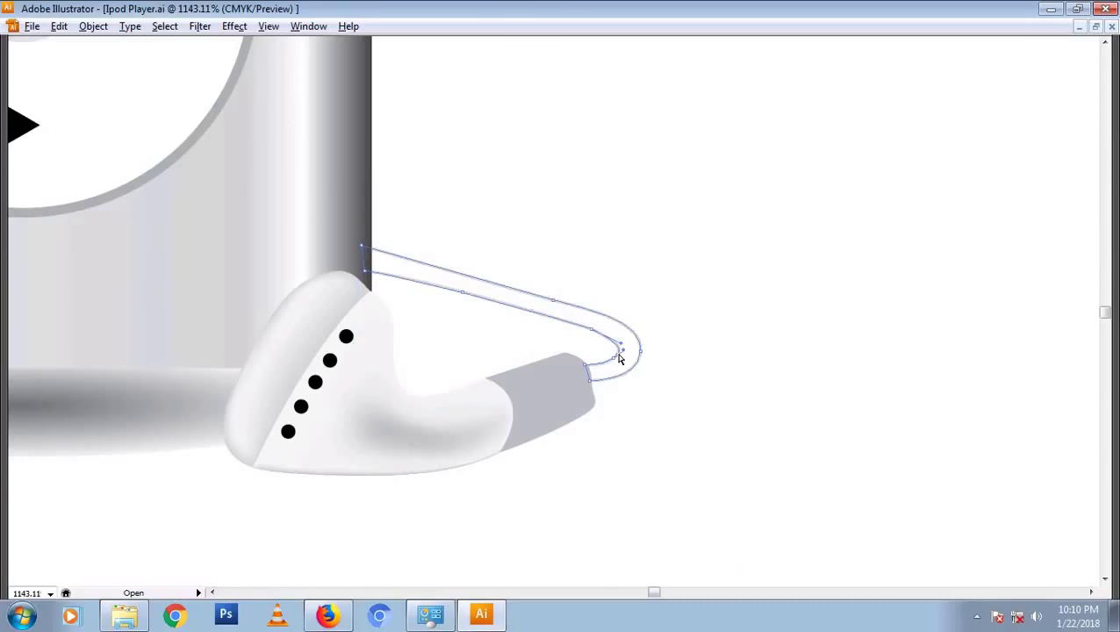
{"action": "key", "text": "shift+x"}
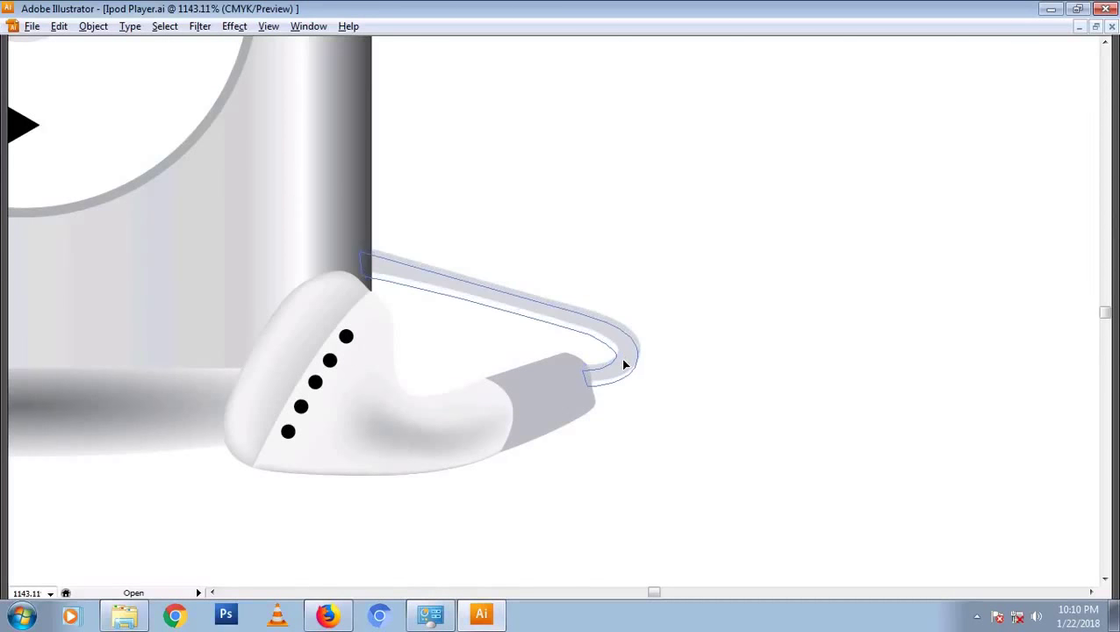
{"action": "left_click_drag", "start_coordinate": [622, 359], "coordinate": [640, 358]}
{"action": "left_click", "coordinate": [720, 331]}
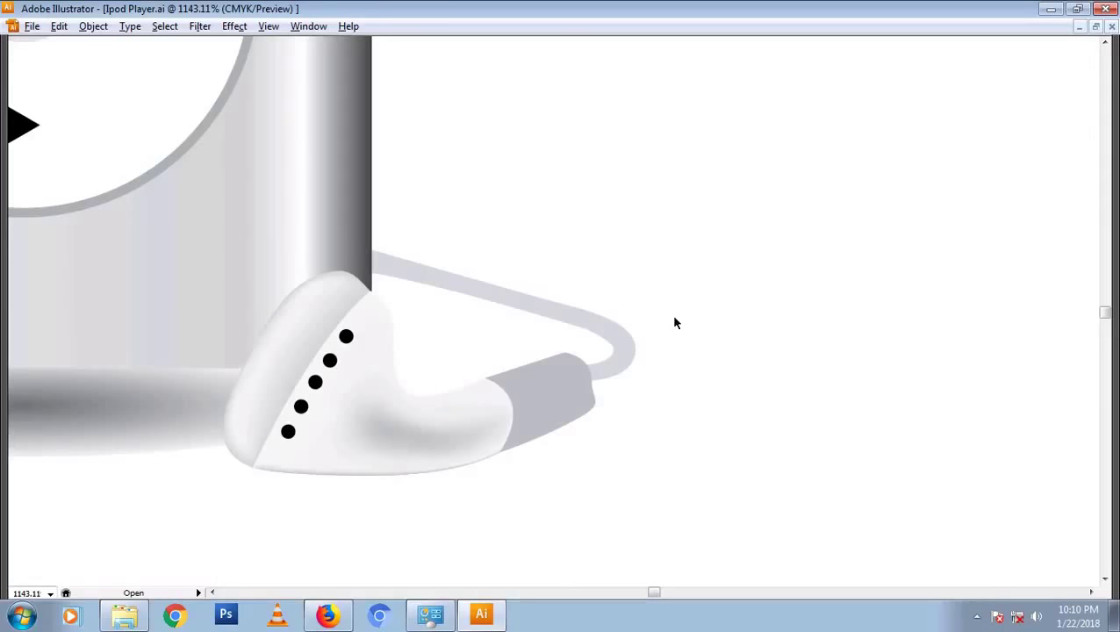
{"action": "left_click", "coordinate": [634, 353]}
Give the cord a white outline with a 0.5 pt stroke weight
{"action": "key", "text": "Tab"}
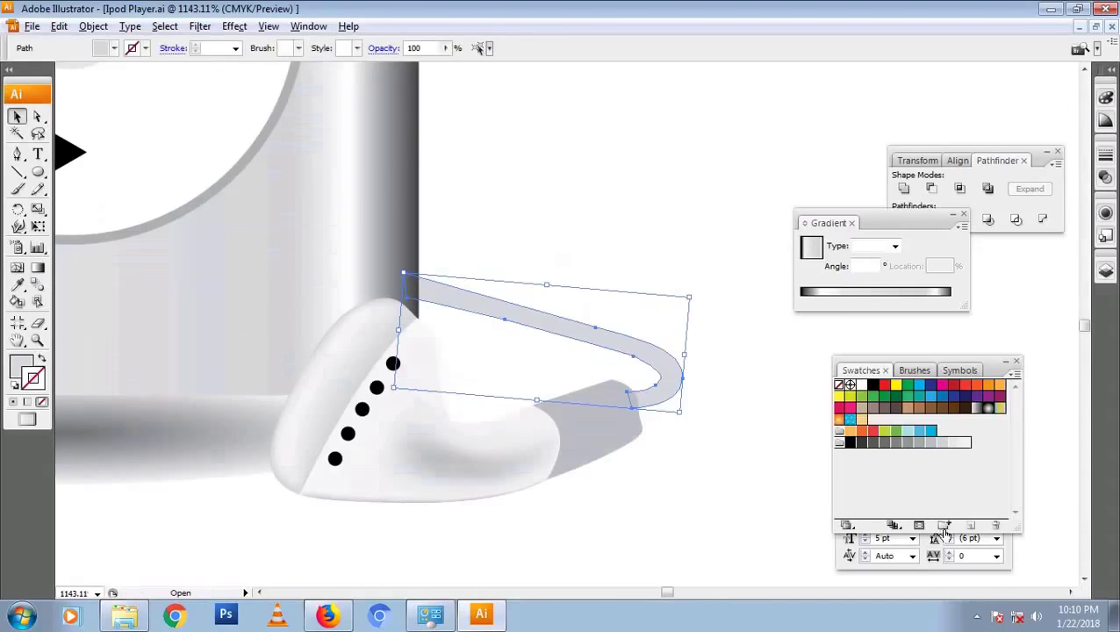
{"action": "left_click", "coordinate": [965, 442]}
{"action": "left_click", "coordinate": [763, 391]}
{"action": "left_click", "coordinate": [604, 367]}
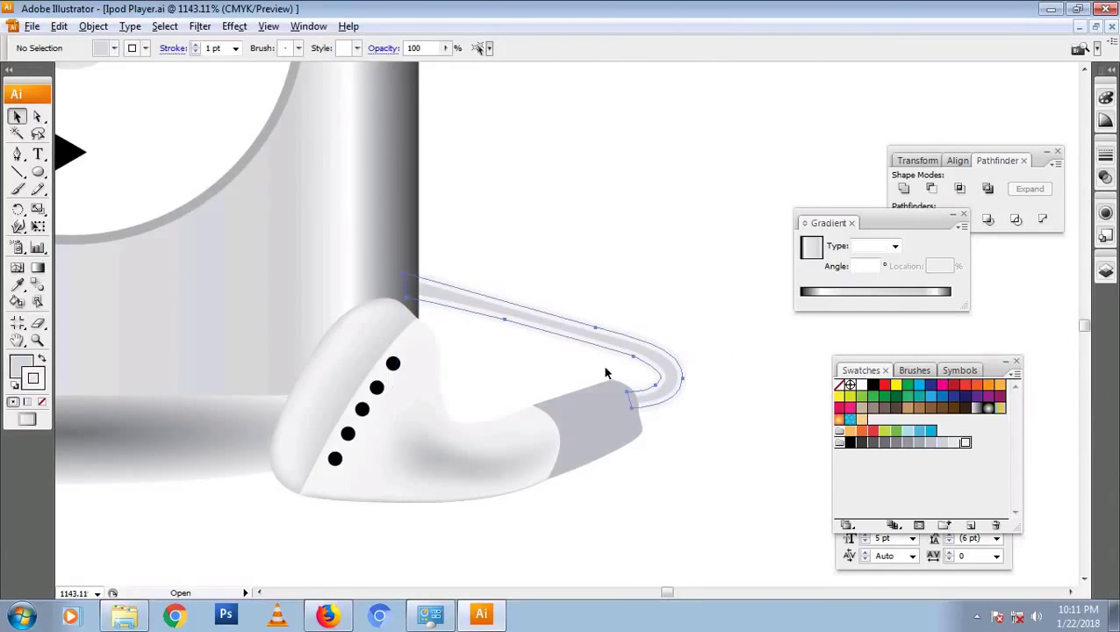
{"action": "left_click", "coordinate": [40, 358]}
{"action": "double_click", "coordinate": [210, 48]}
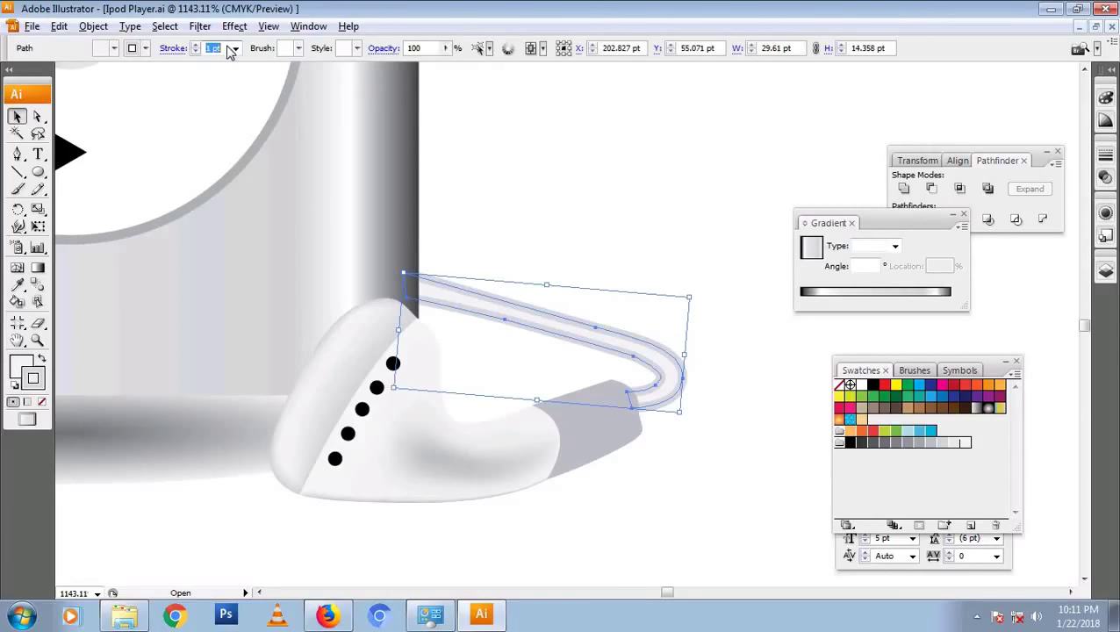
{"action": "type", "text": ".5"}
{"action": "key", "text": "Return"}
{"action": "left_click", "coordinate": [639, 177]}
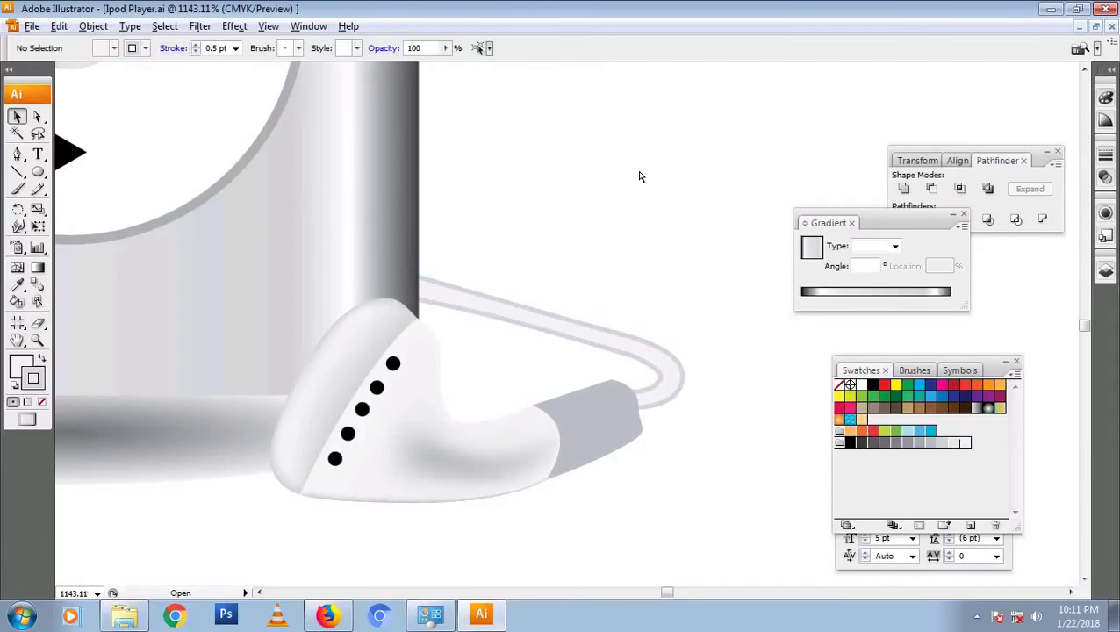
Rotate and enlarge the earphone beside the player
{"action": "key", "text": "ctrl+0"}
{"action": "left_click", "coordinate": [656, 480]}
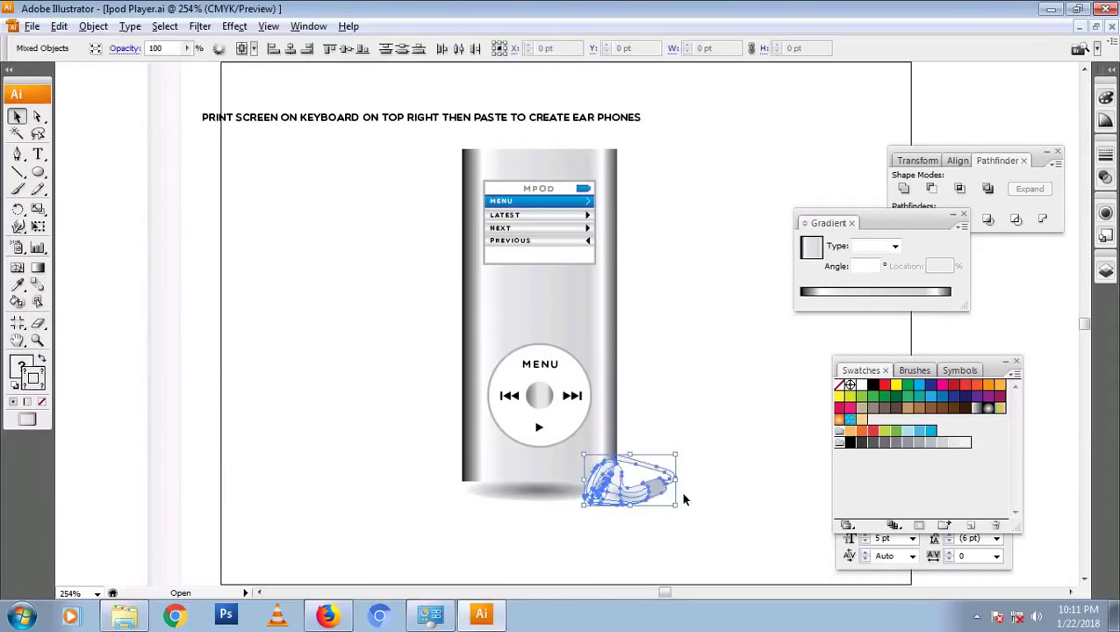
{"action": "left_click_drag", "start_coordinate": [687, 512], "coordinate": [733, 490]}
{"action": "left_click", "coordinate": [745, 504]}
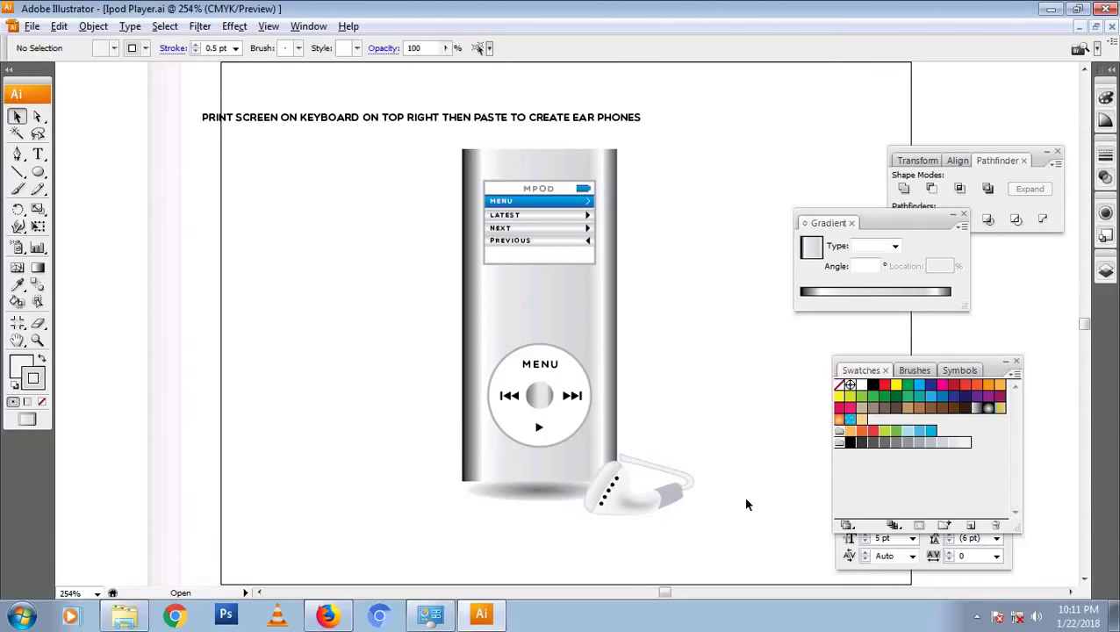
Nudge the cord's upper-left end with arrow keys to meet the player's right side
{"action": "left_click", "coordinate": [653, 493], "text": "ctrl"}
{"action": "left_click", "coordinate": [449, 297]}
{"action": "left_click", "coordinate": [441, 257]}
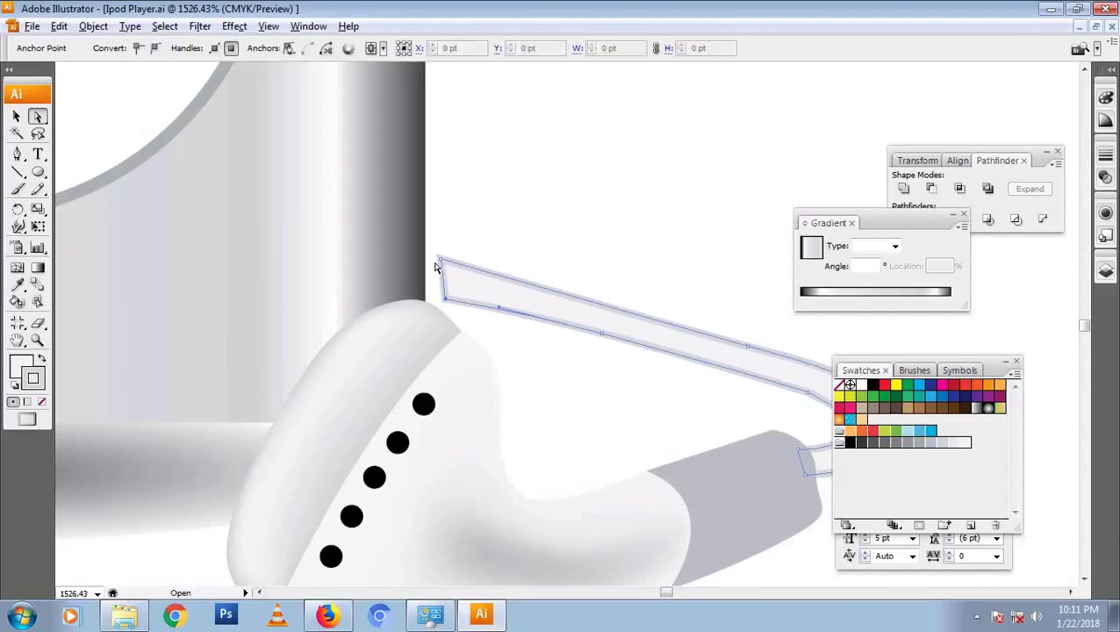
{"action": "key", "text": "Left"}
{"action": "key", "text": "Left"}
{"action": "key", "text": "Left"}
{"action": "key", "text": "Up"}
{"action": "key", "text": "Up"}
{"action": "key", "text": "Left"}
{"action": "key", "text": "Left"}
{"action": "key", "text": "Left"}
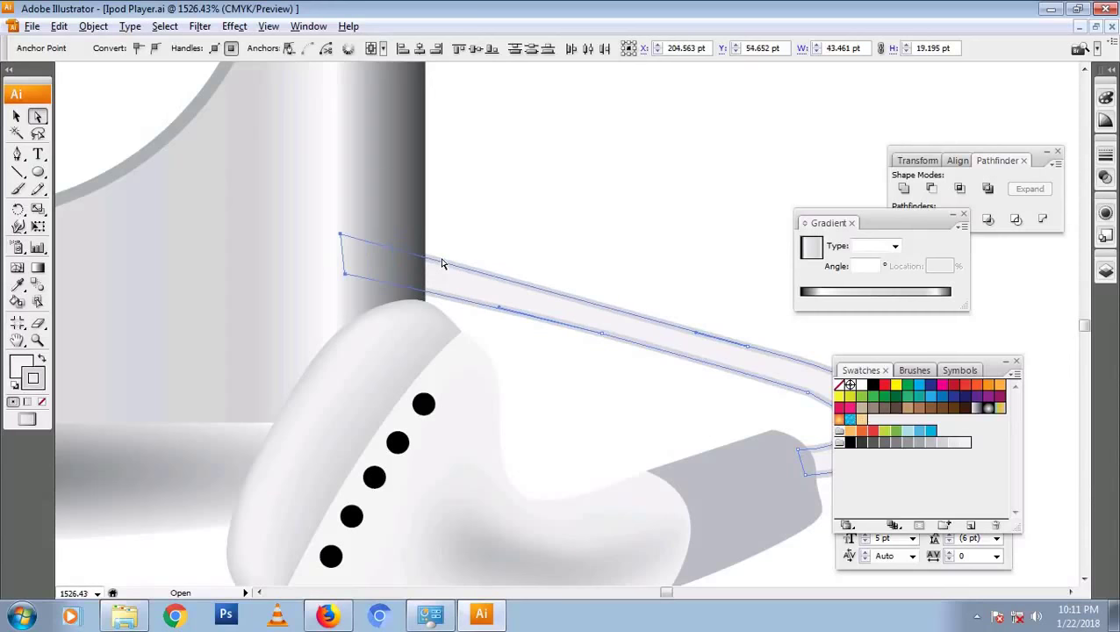
{"action": "key", "text": "Down"}
{"action": "key", "text": "Down"}
{"action": "left_click", "coordinate": [603, 337]}
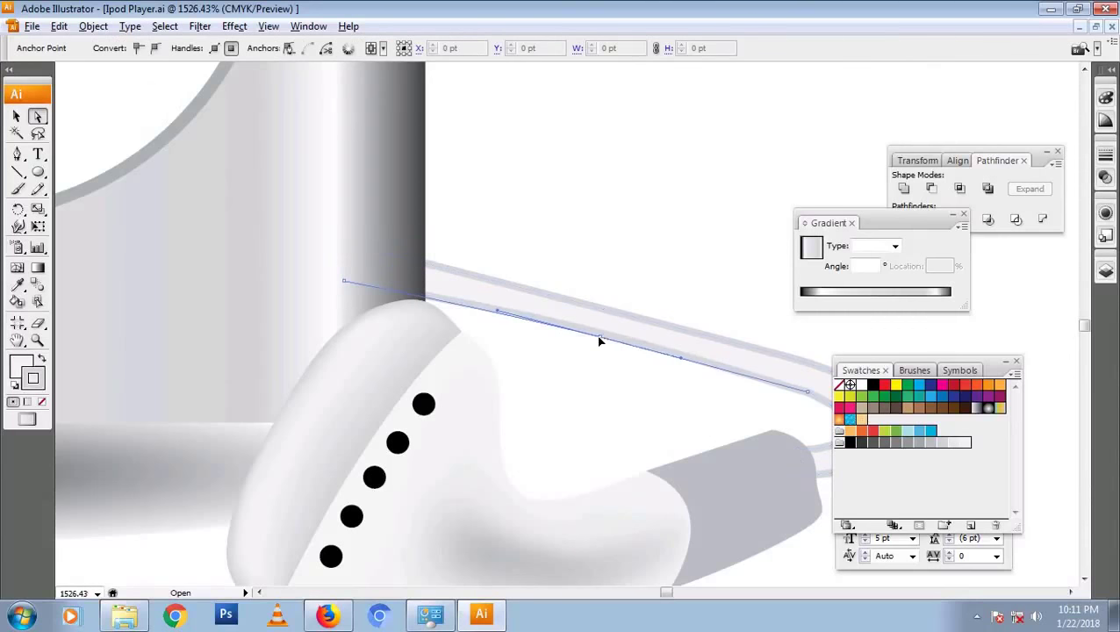
{"action": "left_click", "coordinate": [695, 247]}
{"action": "key", "text": "ctrl+0"}
Reflect a copy of the earphone and move it to the player's lower left
{"action": "key", "text": "v"}
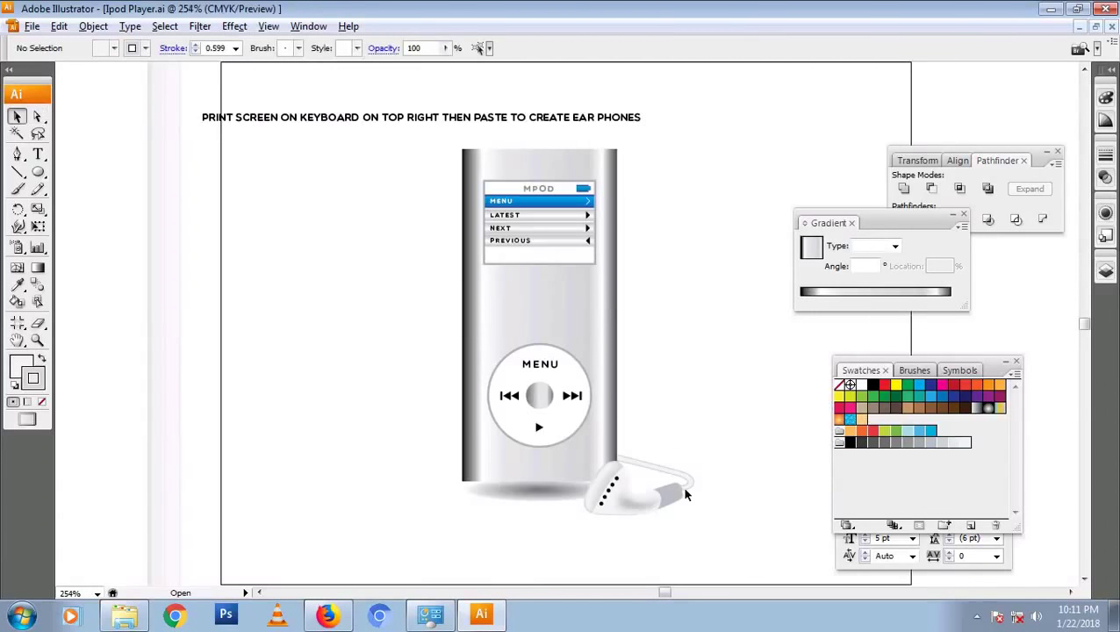
{"action": "left_click_drag", "start_coordinate": [720, 523], "coordinate": [580, 443]}
{"action": "right_click", "coordinate": [677, 494]}
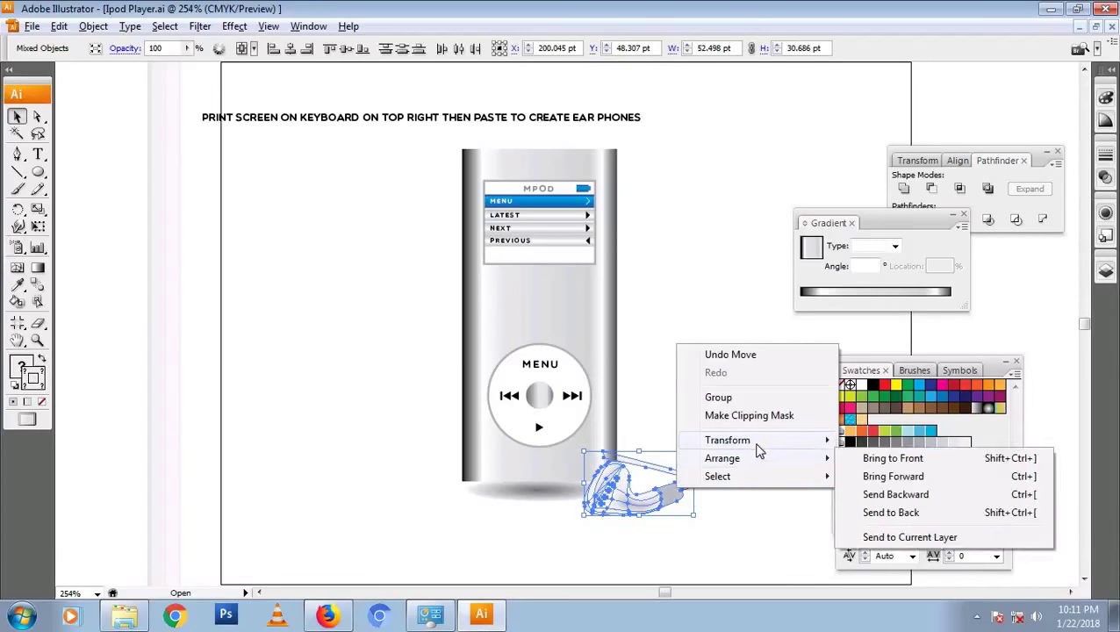
{"action": "left_click", "coordinate": [900, 503]}
{"action": "left_click", "coordinate": [631, 314]}
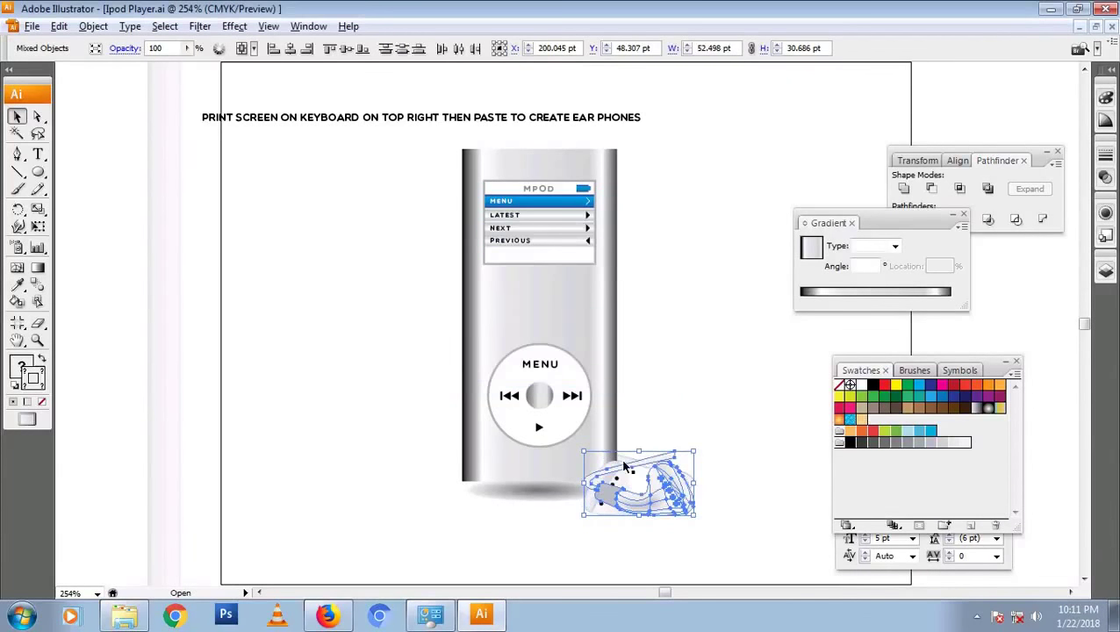
{"action": "left_click_drag", "start_coordinate": [541, 501], "coordinate": [351, 504]}
{"action": "left_click", "coordinate": [621, 558]}
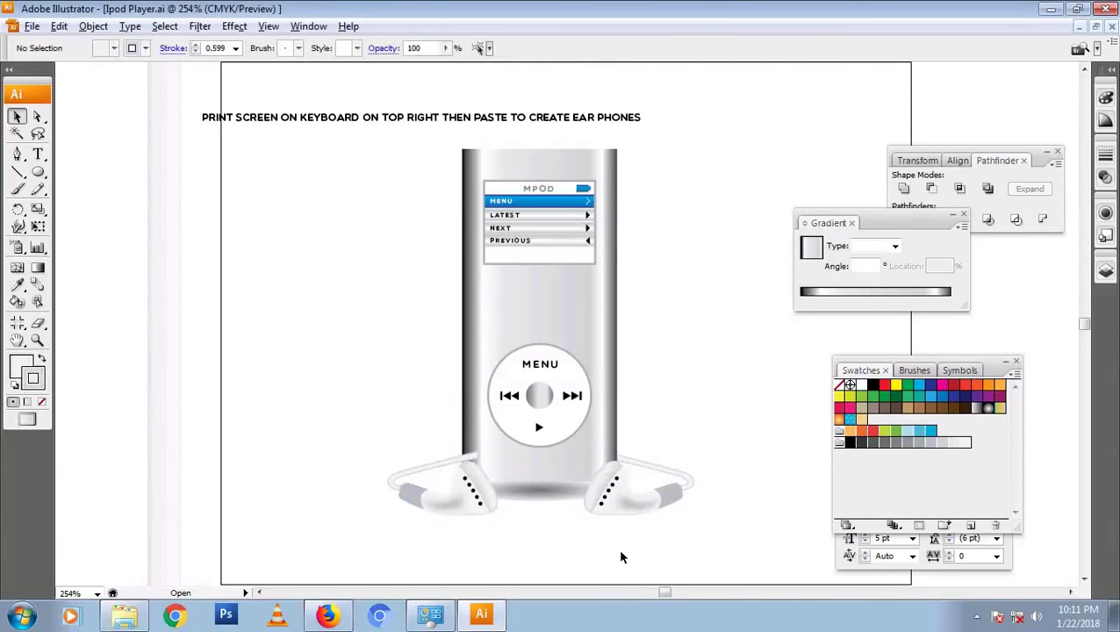
Send the left earphone behind the player body, then select the shadow ellipse
{"action": "right_click", "coordinate": [434, 471]}
{"action": "left_click", "coordinate": [690, 466]}
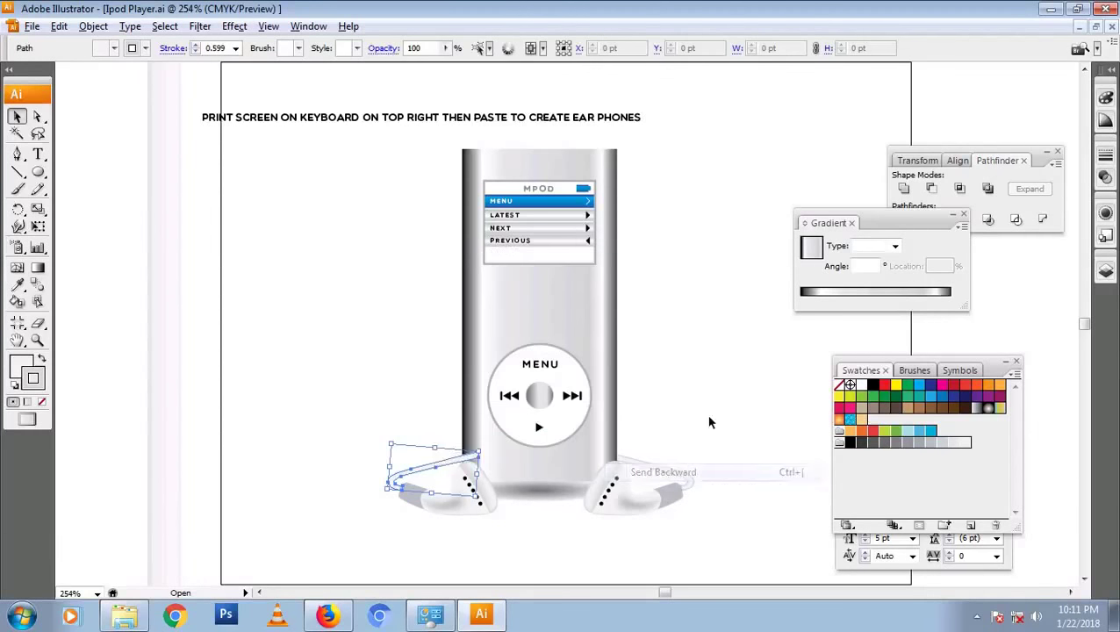
{"action": "left_click", "coordinate": [710, 420]}
{"action": "right_click", "coordinate": [443, 465]}
{"action": "mouse_move", "coordinate": [488, 431]}
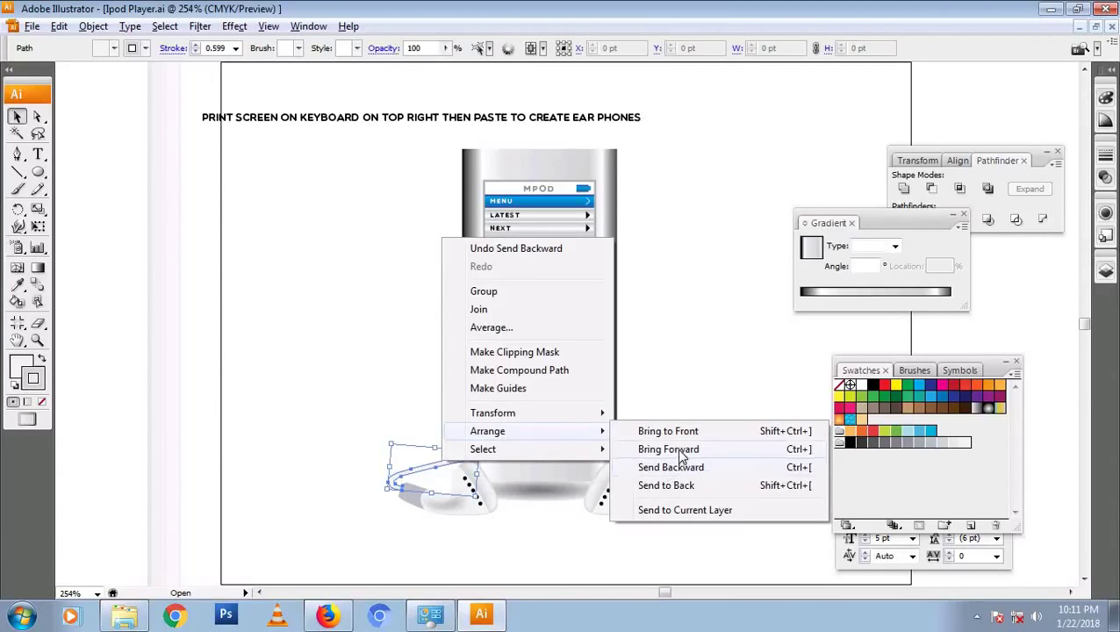
{"action": "left_click", "coordinate": [666, 486]}
{"action": "left_click", "coordinate": [524, 562]}
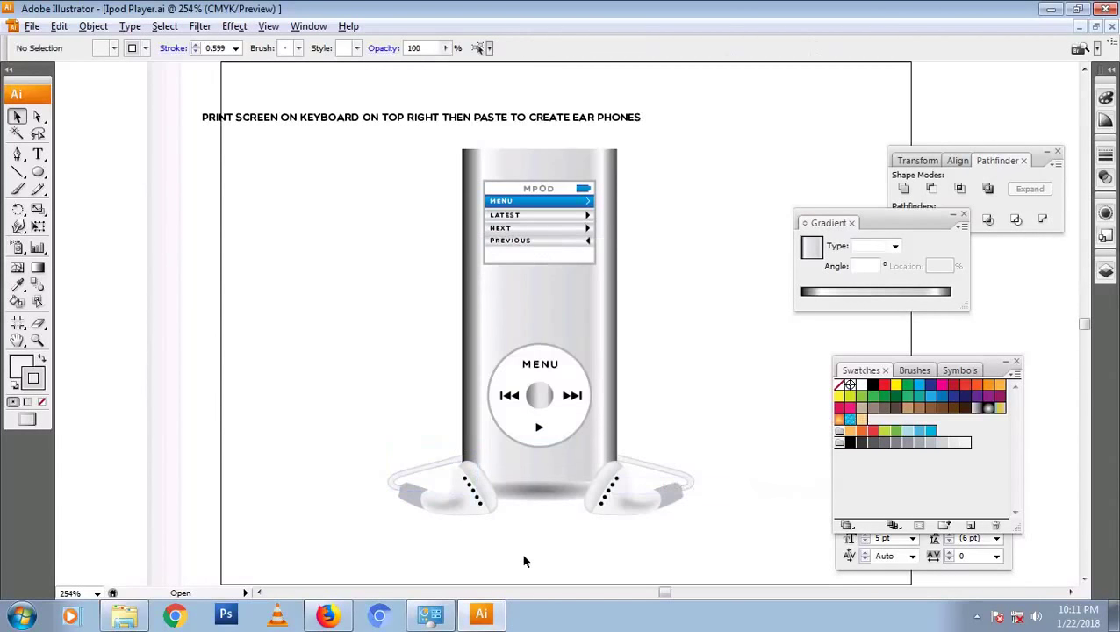
{"action": "left_click", "coordinate": [546, 496]}
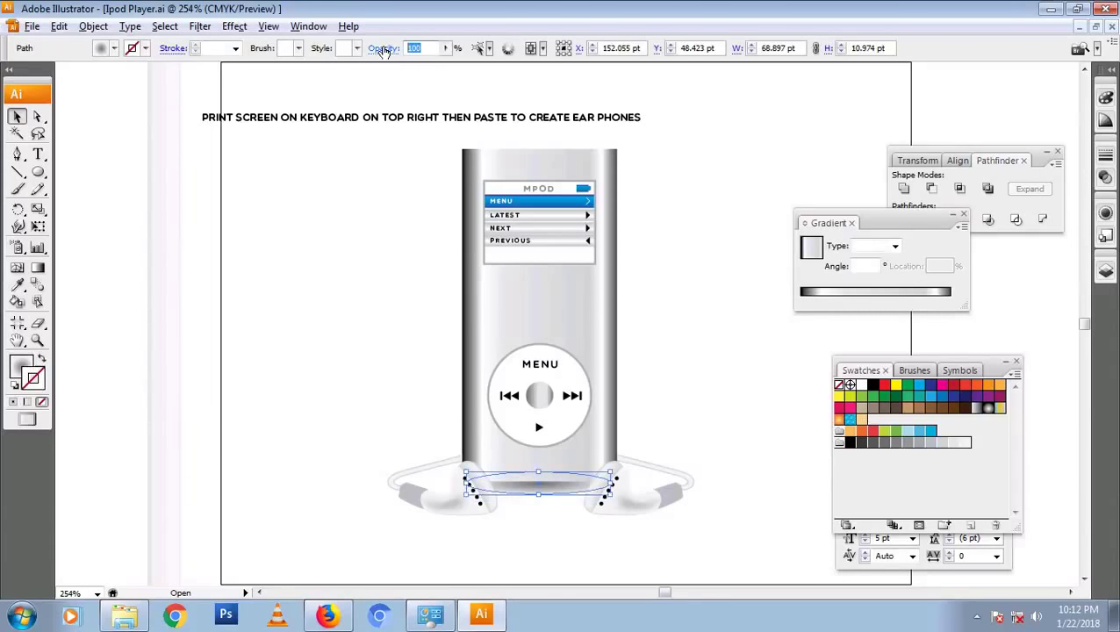
Set the shadow ellipse to 60% opacity and shrink it under the right earbud
{"action": "type", "text": "60"}
{"action": "key", "text": "Return"}
{"action": "left_click", "coordinate": [420, 307]}
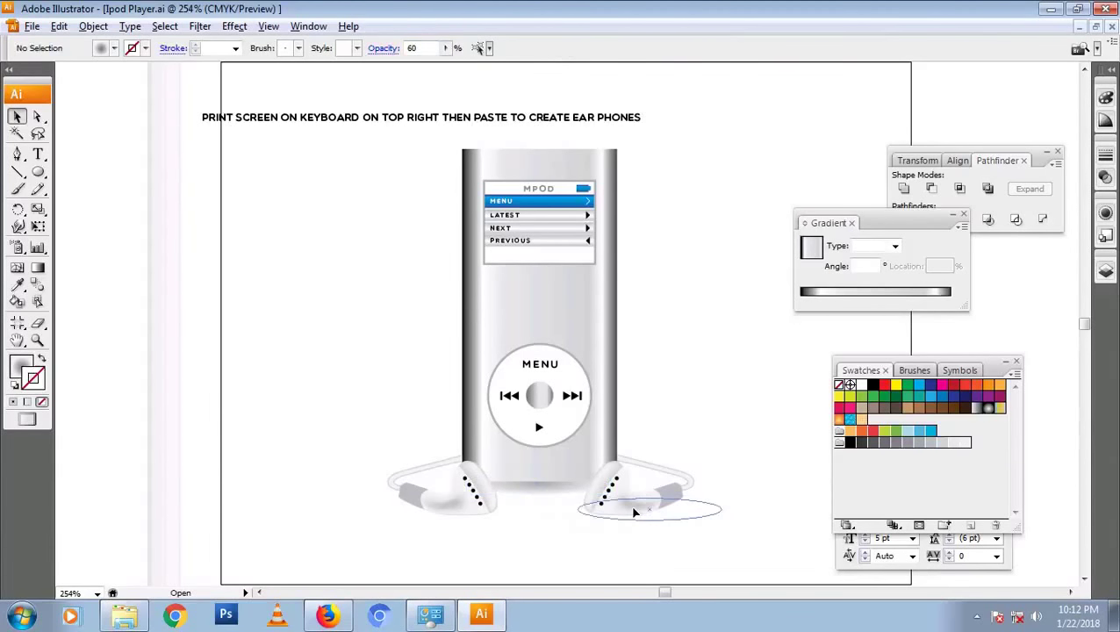
{"action": "left_click_drag", "start_coordinate": [633, 512], "coordinate": [615, 512]}
{"action": "mouse_move", "coordinate": [707, 519]}
{"action": "left_mouse_down"}
{"action": "mouse_move", "coordinate": [628, 518]}
{"action": "mouse_move", "coordinate": [674, 519]}
{"action": "left_mouse_up"}
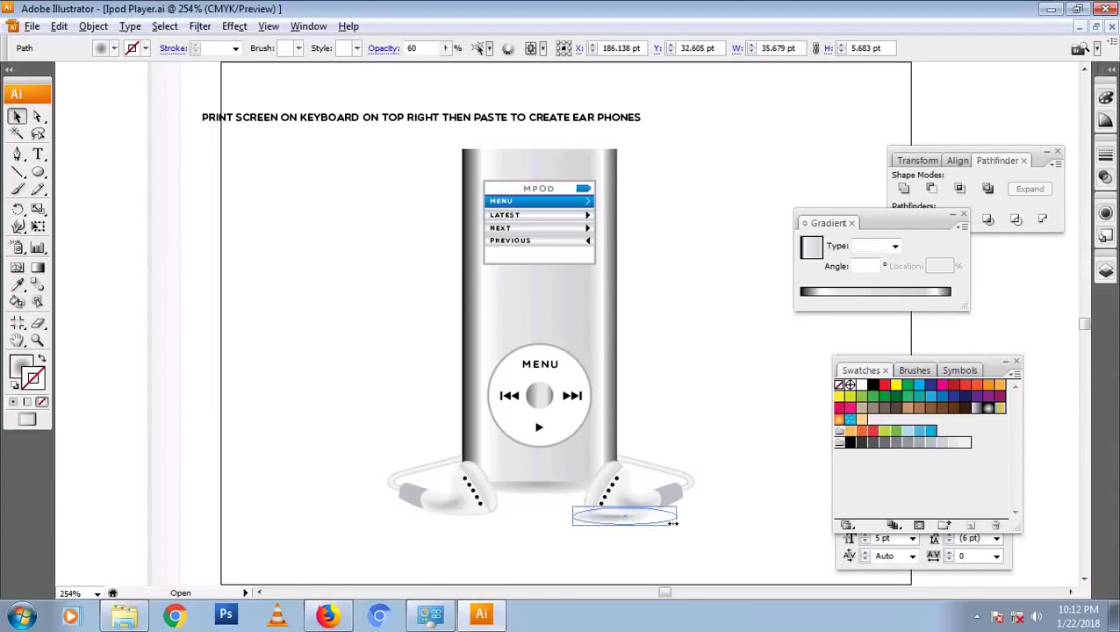
{"action": "left_click", "coordinate": [751, 539]}
Copy the small shadow under the left earbud and check the reference image
{"action": "left_click_drag", "start_coordinate": [652, 521], "coordinate": [489, 519]}
{"action": "left_click", "coordinate": [563, 544]}
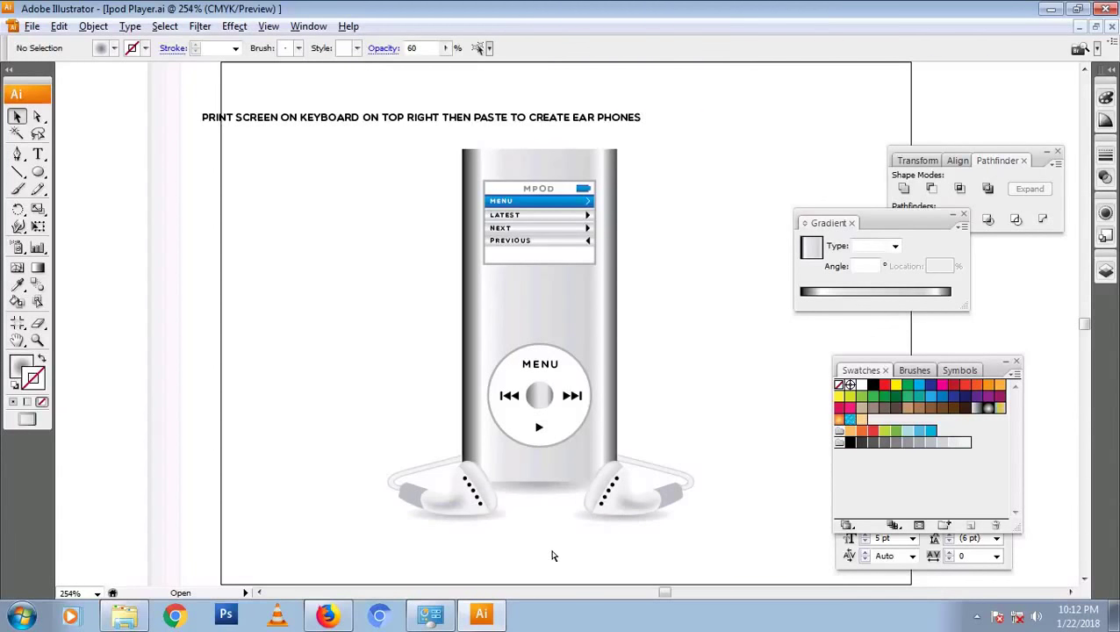
{"action": "key", "text": "alt+Tab"}
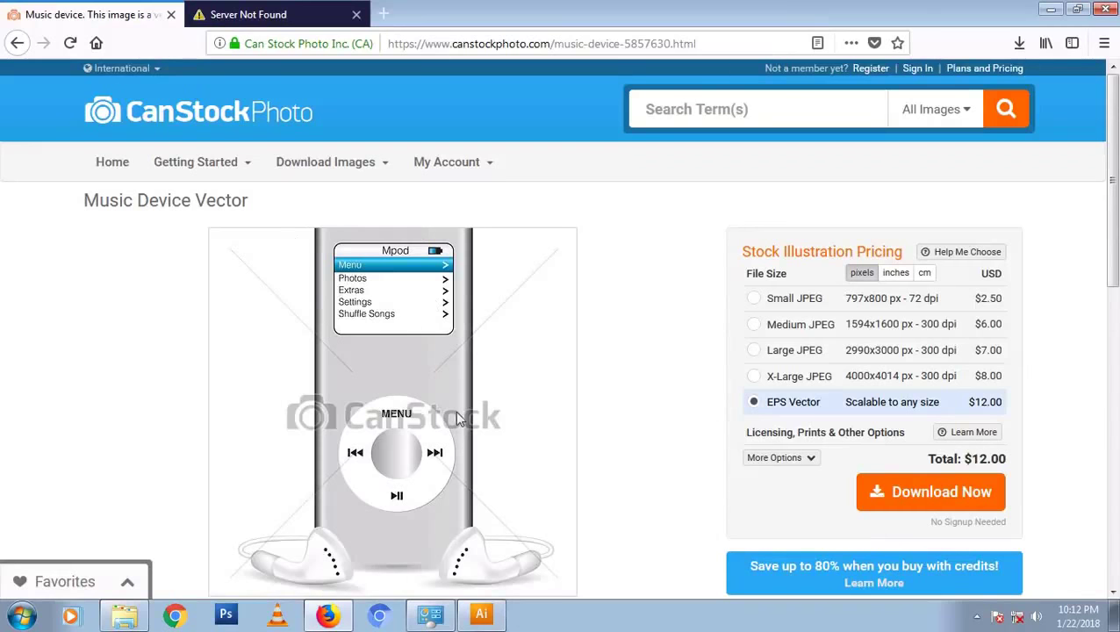
{"action": "key", "text": "alt+Tab"}
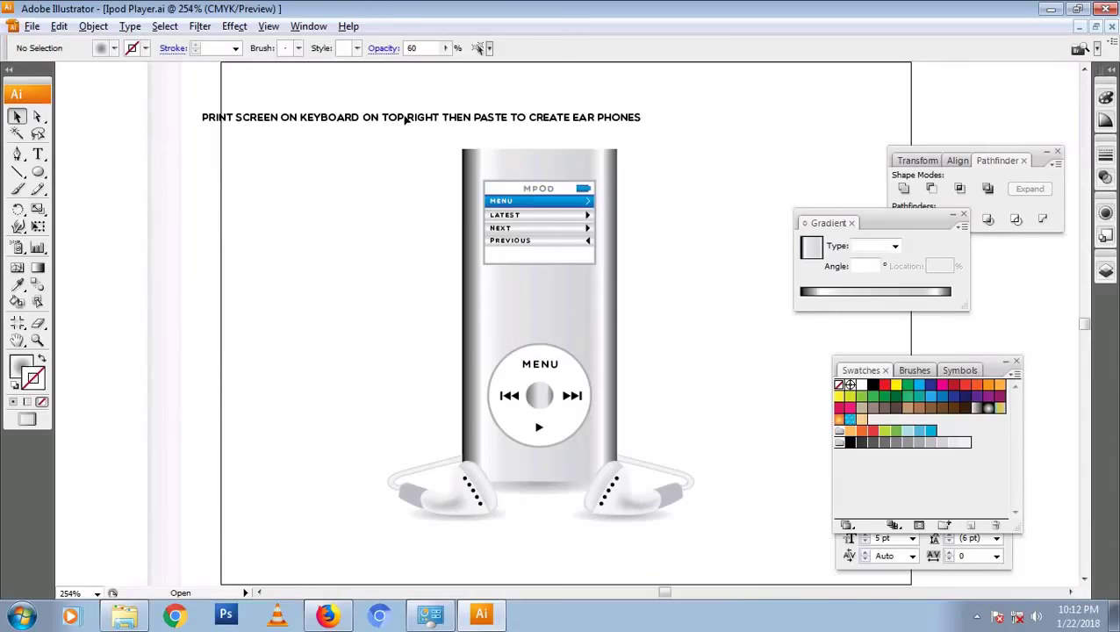
Retype the heading as 'HOPE YOU ENJOYED !!... PUT SOME BACKGROUND IF YOU WANT TO BEAUTIFY' and move it above the artboard
{"action": "double_click", "coordinate": [405, 120]}
{"action": "key", "text": "ctrl+a"}
{"action": "type", "text": "HO"}
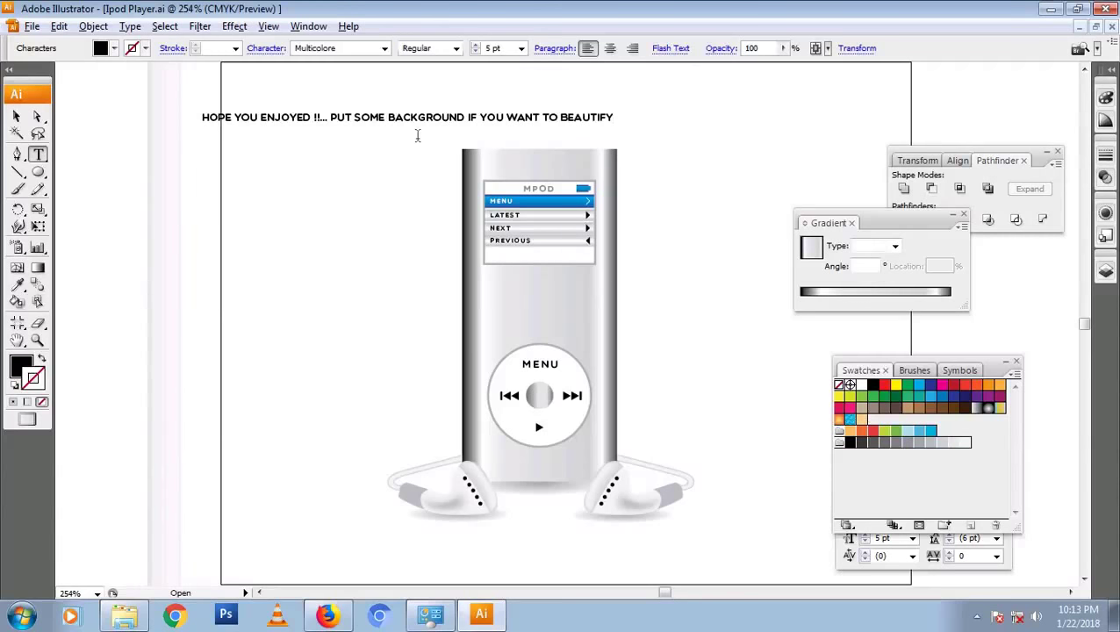
{"action": "key", "text": "Escape"}
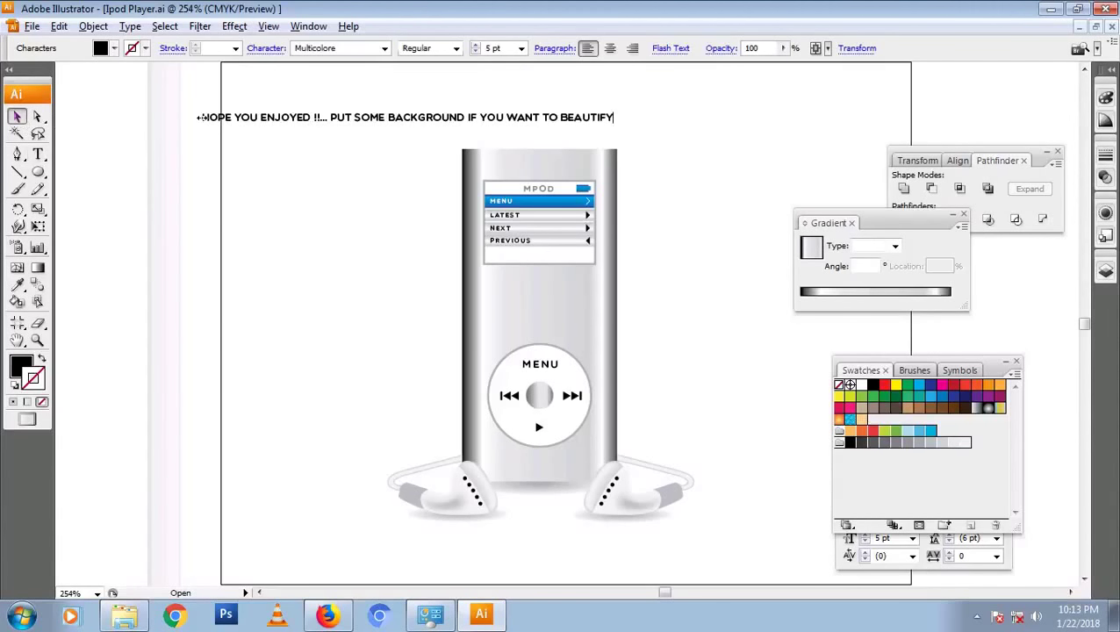
{"action": "key", "text": "ctrl+minus"}
{"action": "key", "text": "ctrl+minus"}
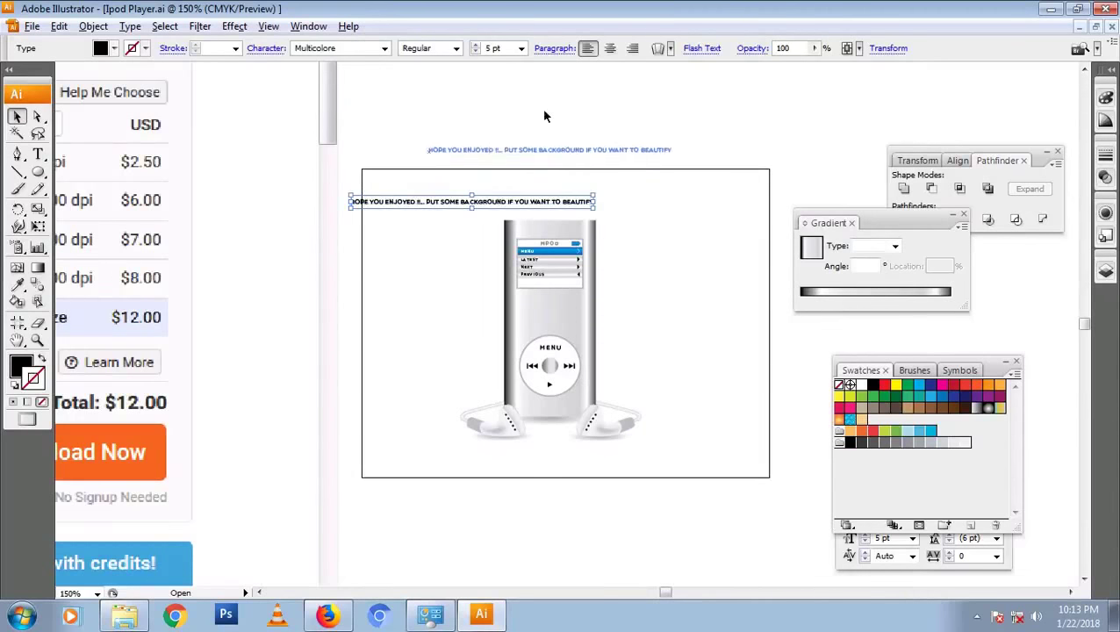
{"action": "left_click_drag", "start_coordinate": [413, 210], "coordinate": [492, 156]}
{"action": "left_click", "coordinate": [691, 321]}
Draw an artboard-sized rectangle filled with solid black
{"action": "key", "text": "ctrl+0"}
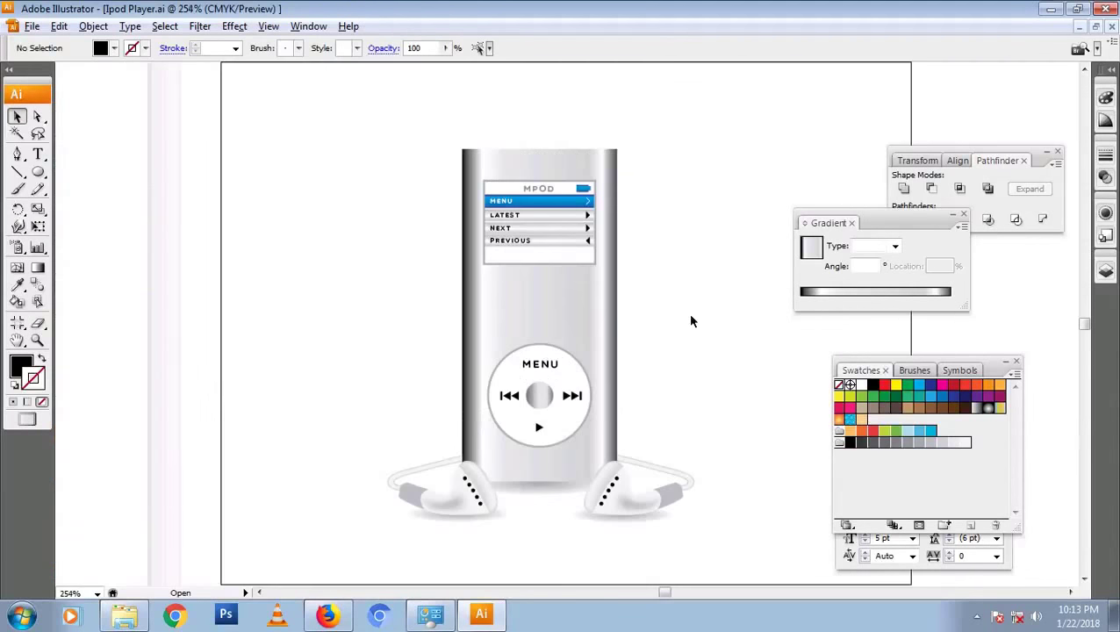
{"action": "key", "text": "Tab"}
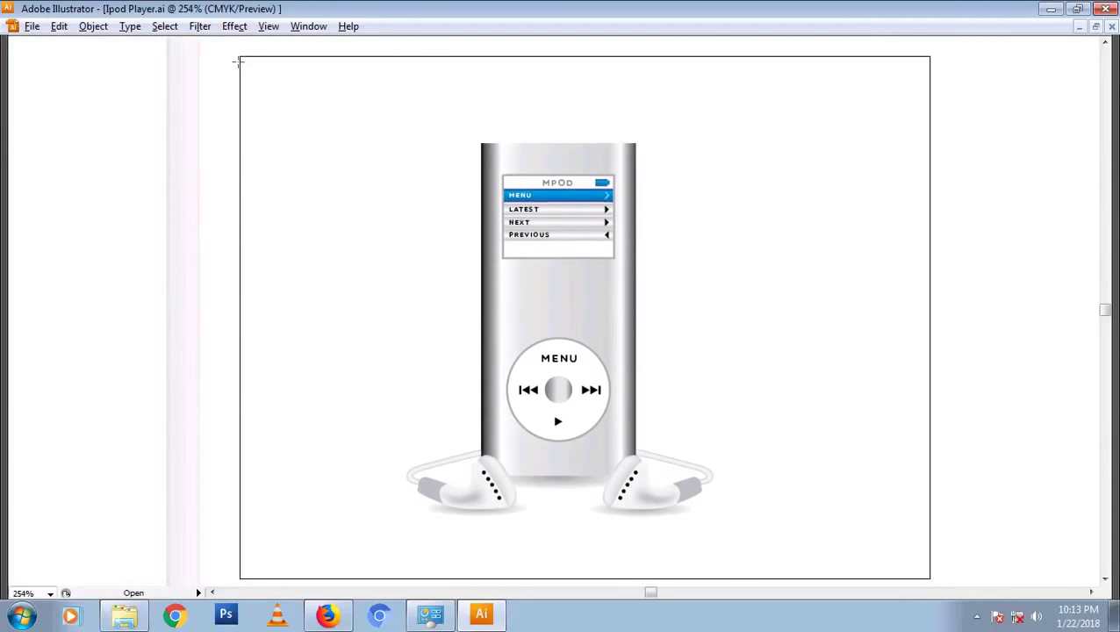
{"action": "left_click_drag", "start_coordinate": [238, 56], "coordinate": [932, 577]}
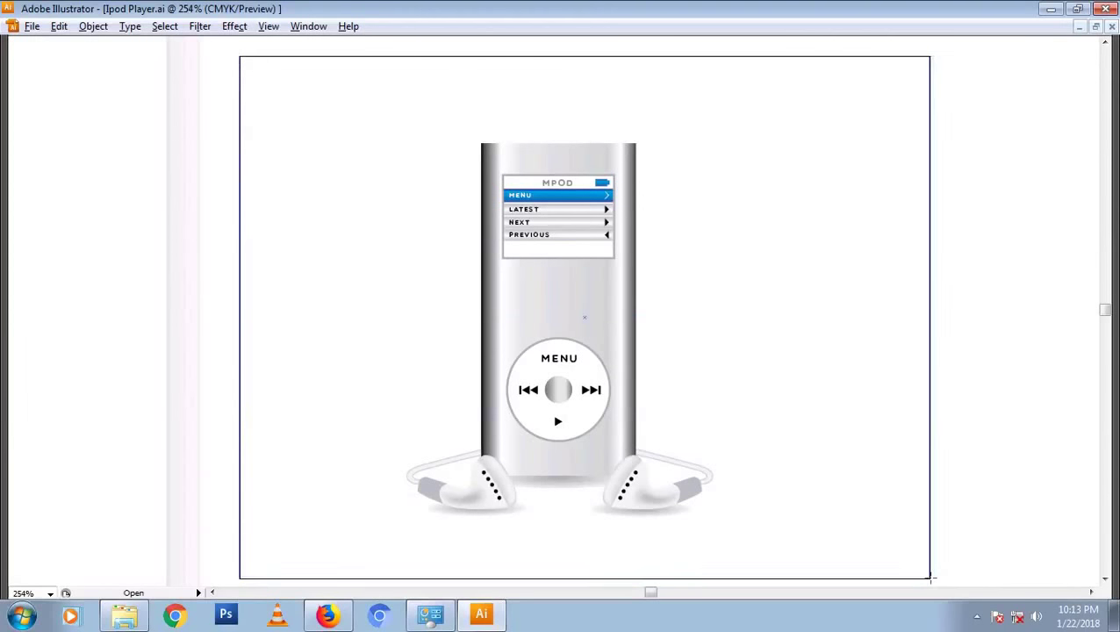
{"action": "key", "text": "shift+x"}
{"action": "key", "text": "Tab"}
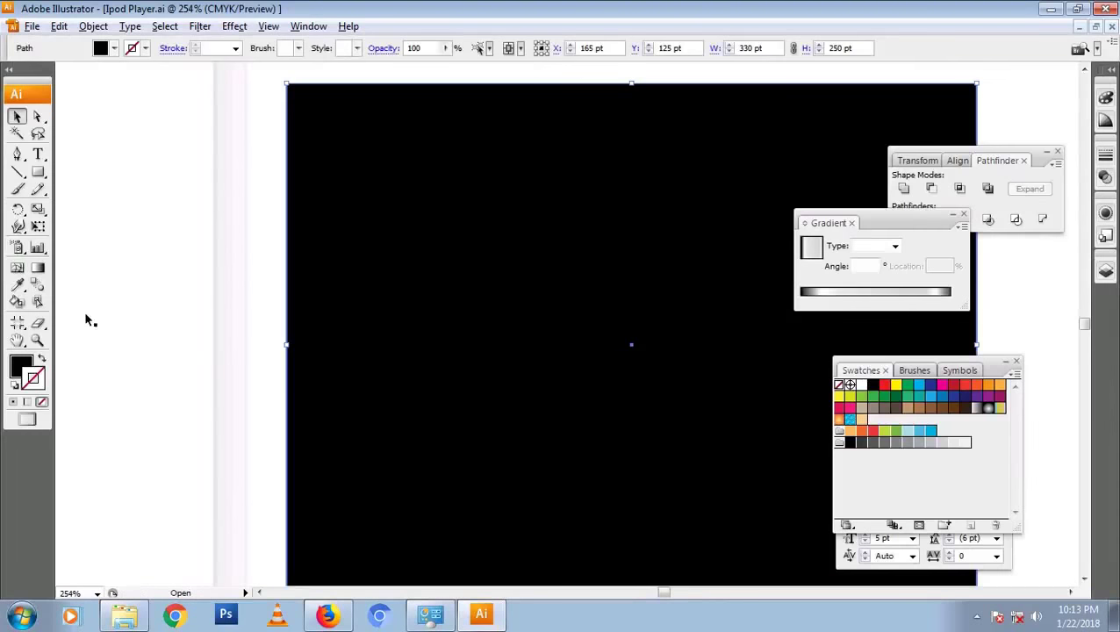
Add a centre mesh point to the rectangle and colour it grey for a soft glow
{"action": "key", "text": "u"}
{"action": "left_click", "coordinate": [631, 345]}
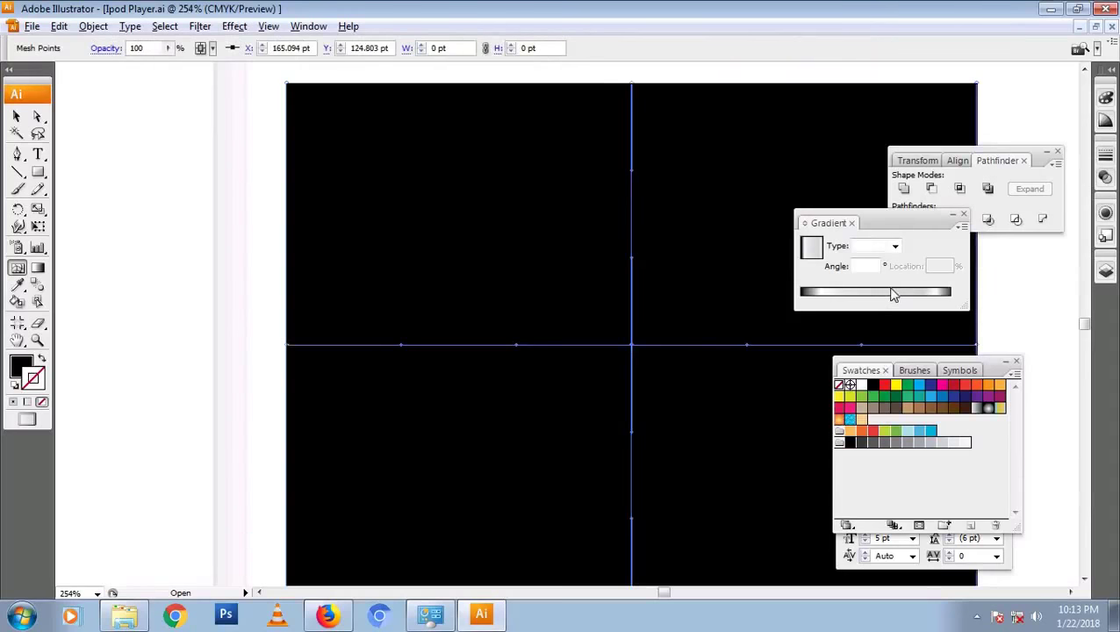
{"action": "left_click", "coordinate": [918, 443]}
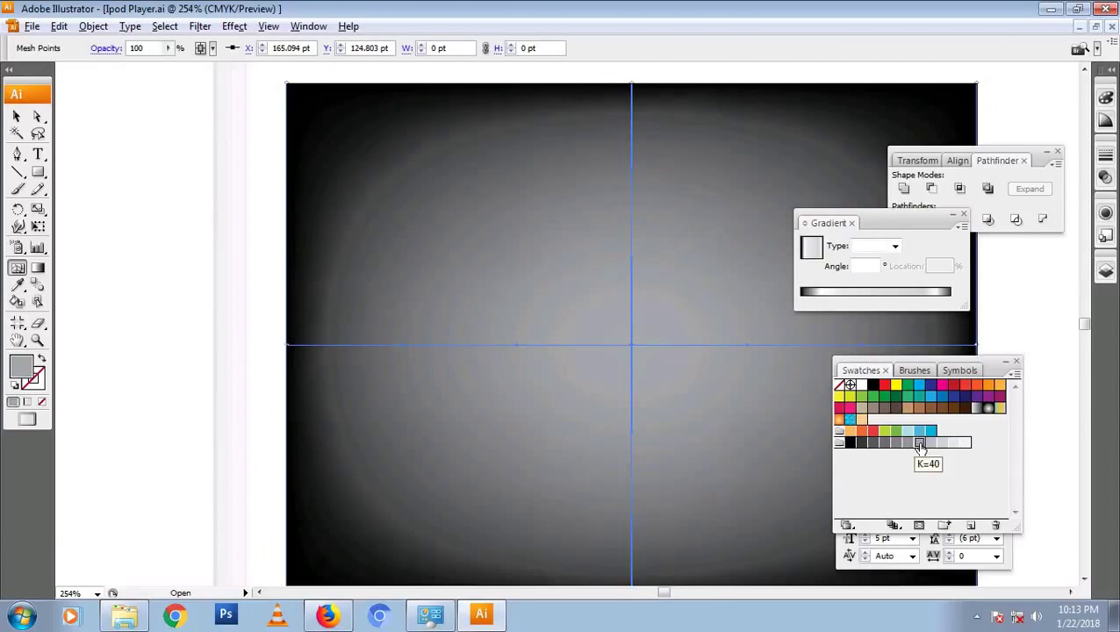
{"action": "left_click", "coordinate": [849, 441]}
{"action": "key", "text": "v"}
Send the black background mesh behind the player artwork
{"action": "left_click", "coordinate": [260, 364]}
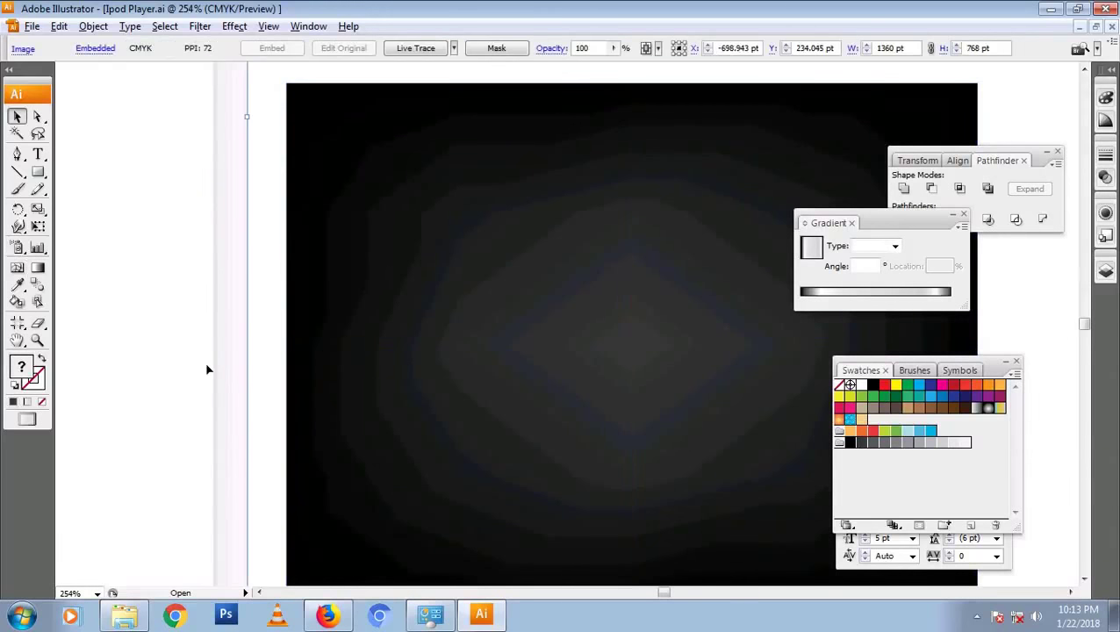
{"action": "left_click", "coordinate": [121, 383]}
{"action": "left_click", "coordinate": [490, 374]}
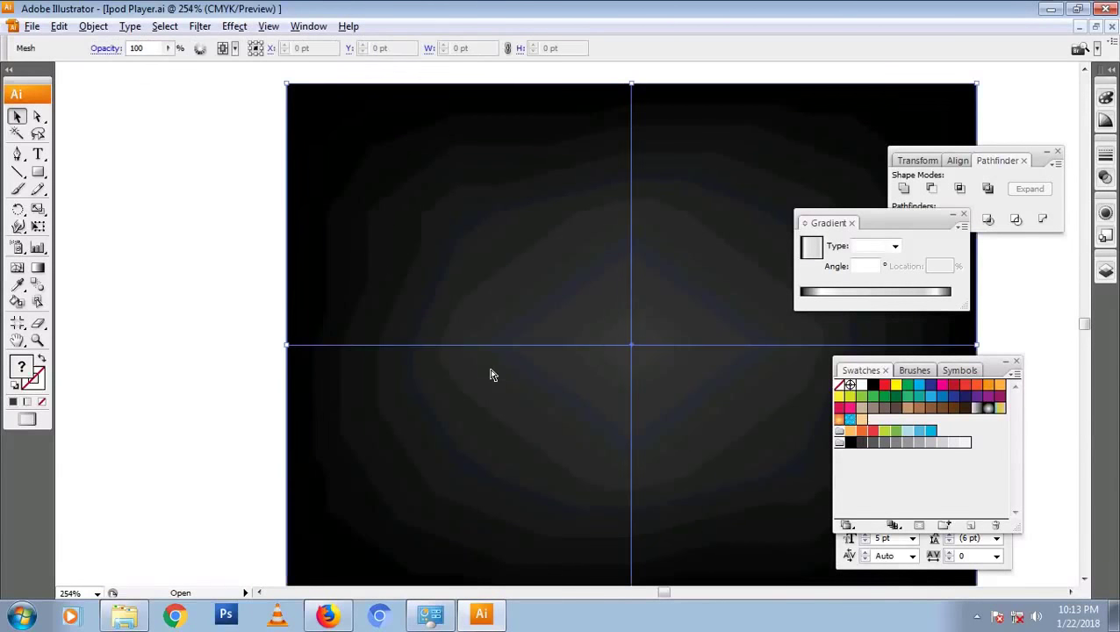
{"action": "key", "text": "ctrl+shift+bracketleft"}
{"action": "left_click", "coordinate": [570, 539]}
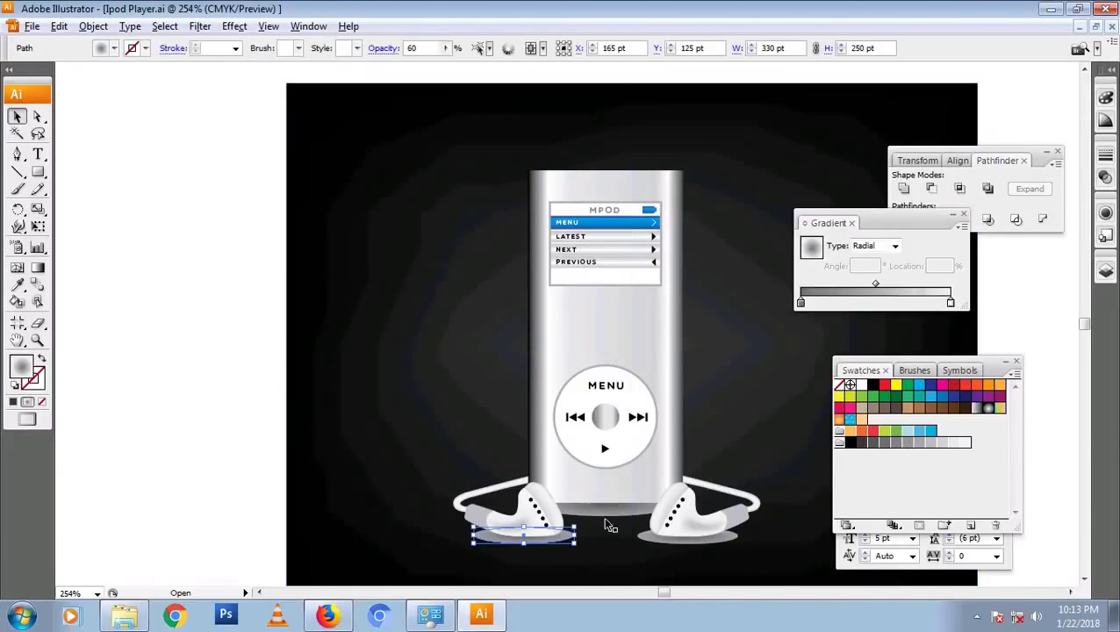
Set both earbud shadow ellipses to Multiply blend mode in the Transparency panel
{"action": "left_click", "coordinate": [727, 544], "text": "shift"}
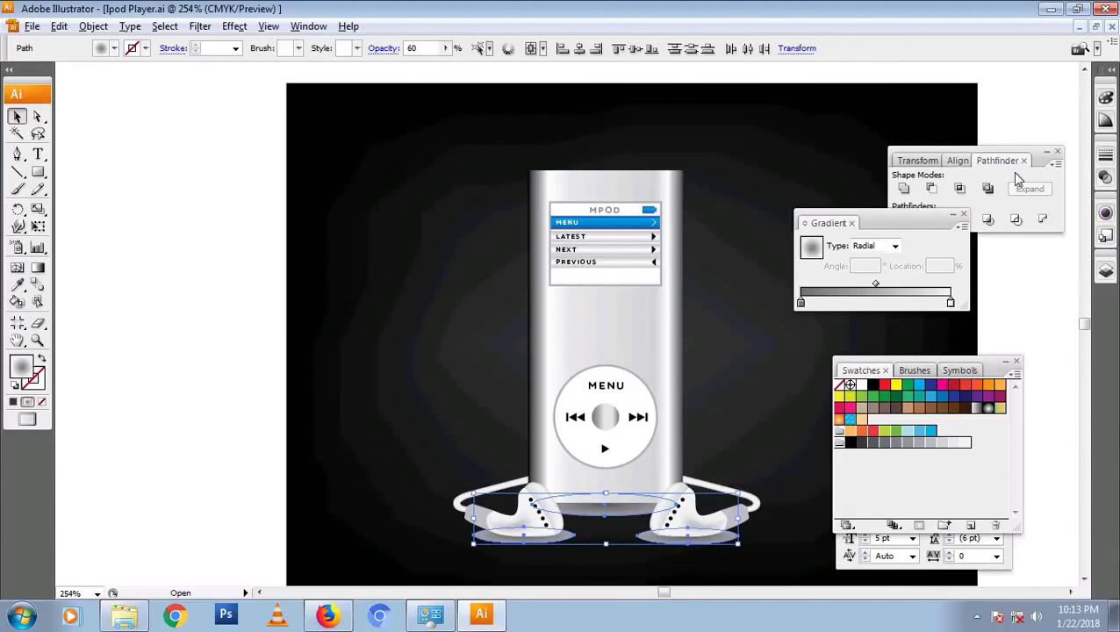
{"action": "left_click", "coordinate": [1105, 177]}
{"action": "left_click", "coordinate": [965, 180]}
{"action": "left_click", "coordinate": [947, 215]}
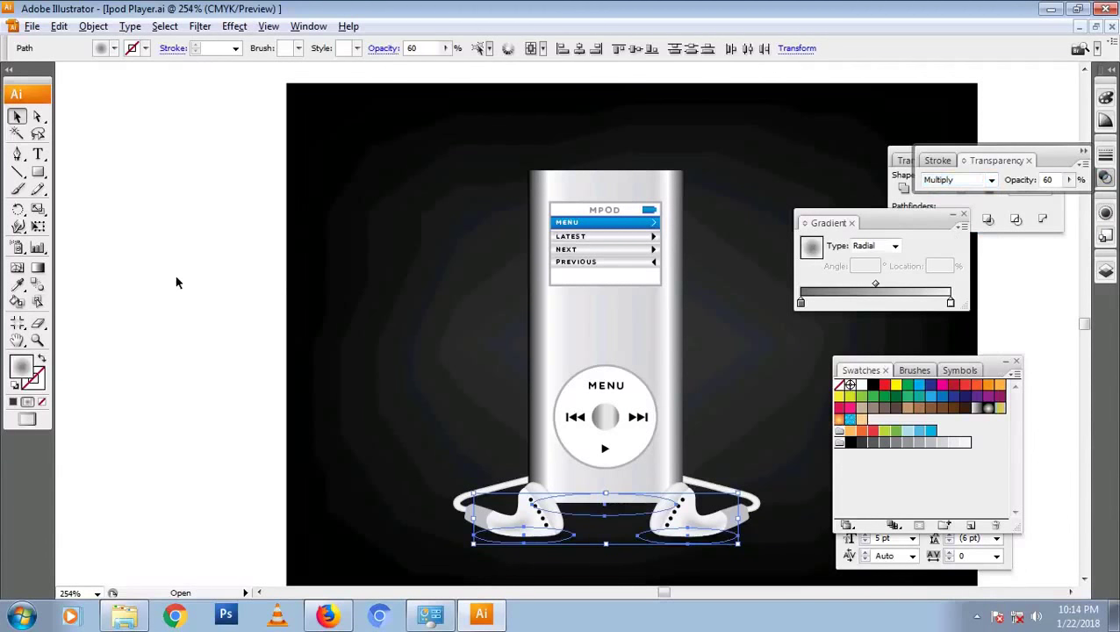
{"action": "left_click", "coordinate": [176, 282]}
{"action": "left_click", "coordinate": [500, 324]}
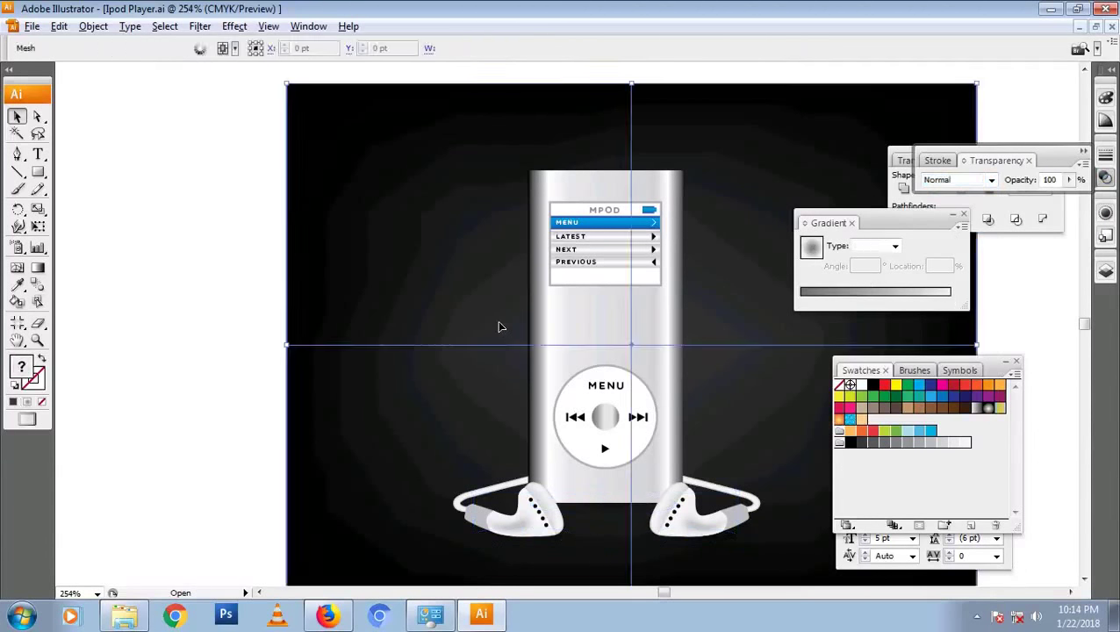
{"action": "left_click", "coordinate": [115, 391]}
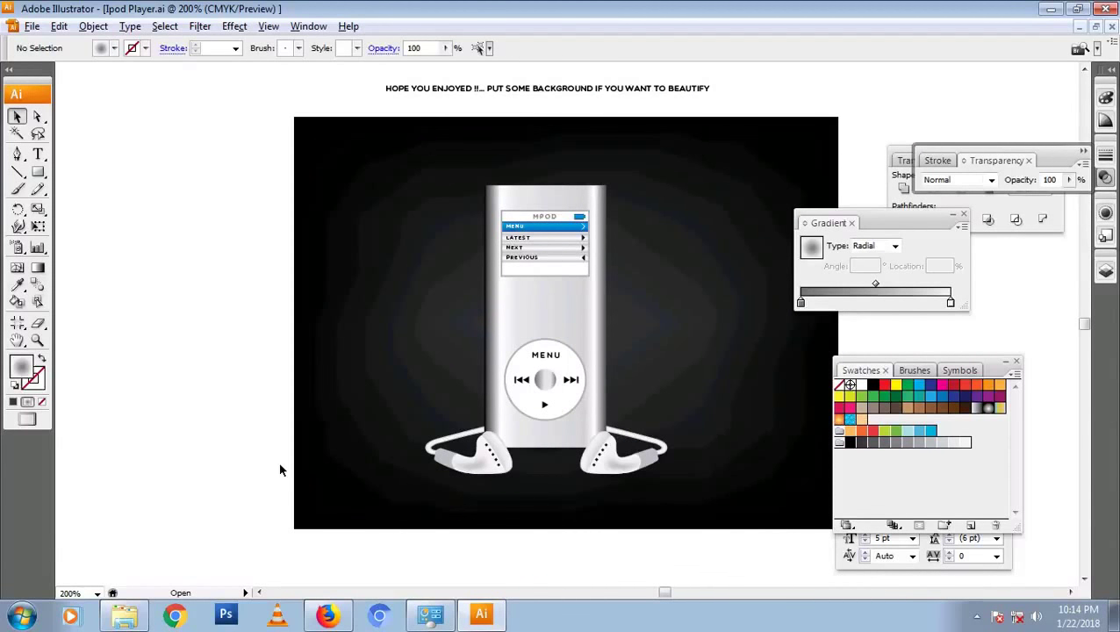
Draw a triangle over the player body's top-left corner with the Pen tool
{"action": "key", "text": "p"}
{"action": "left_click", "coordinate": [484, 186]}
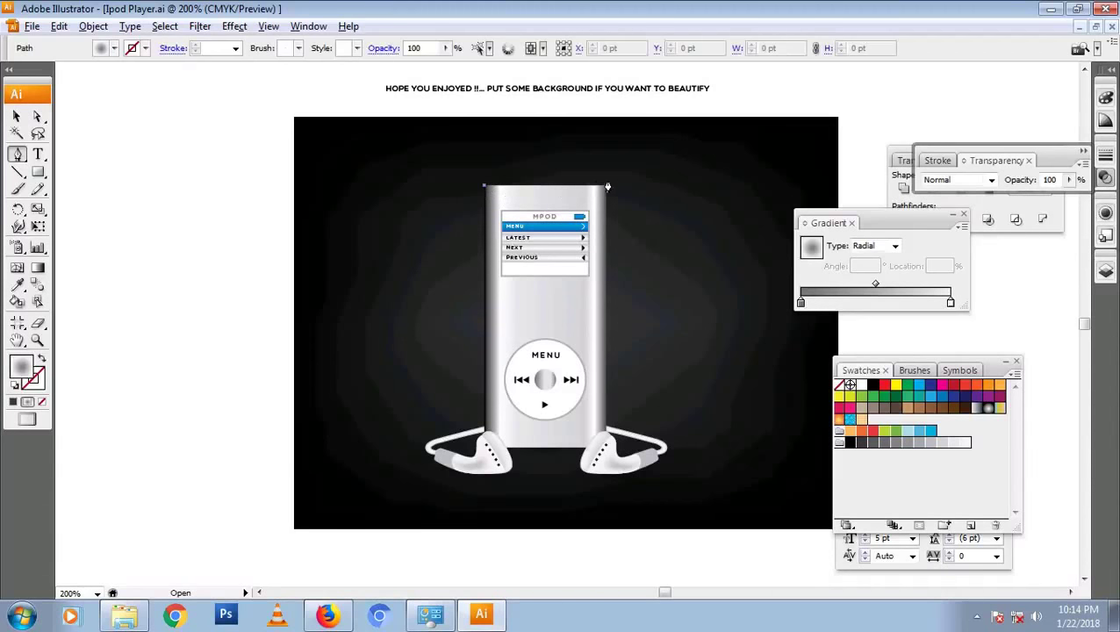
{"action": "left_click", "coordinate": [598, 186]}
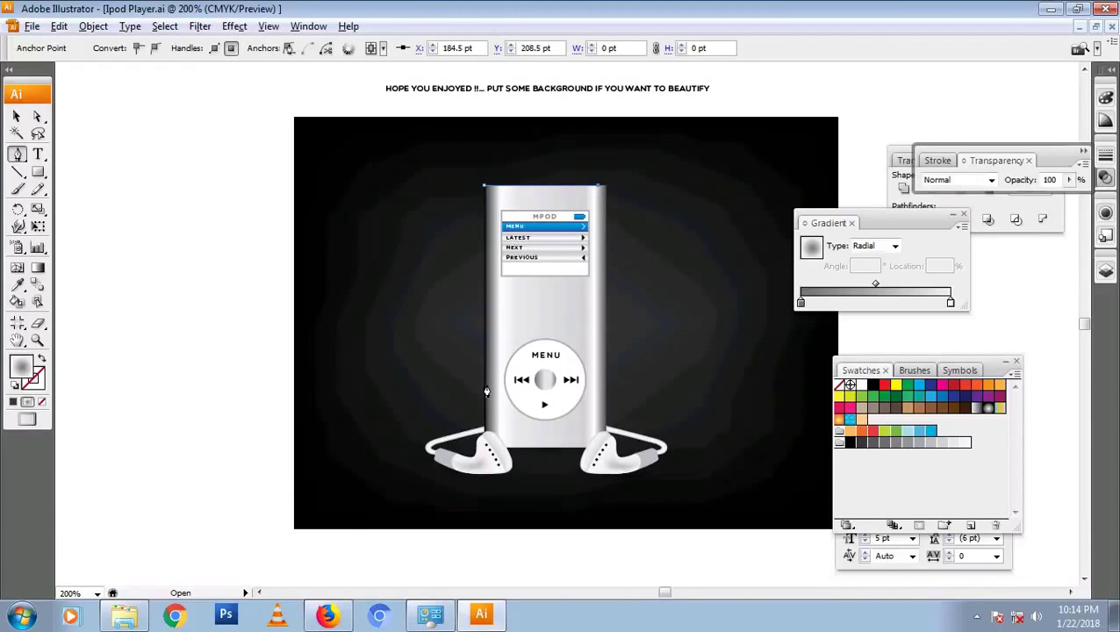
{"action": "left_click", "coordinate": [484, 385]}
{"action": "left_click", "coordinate": [485, 186]}
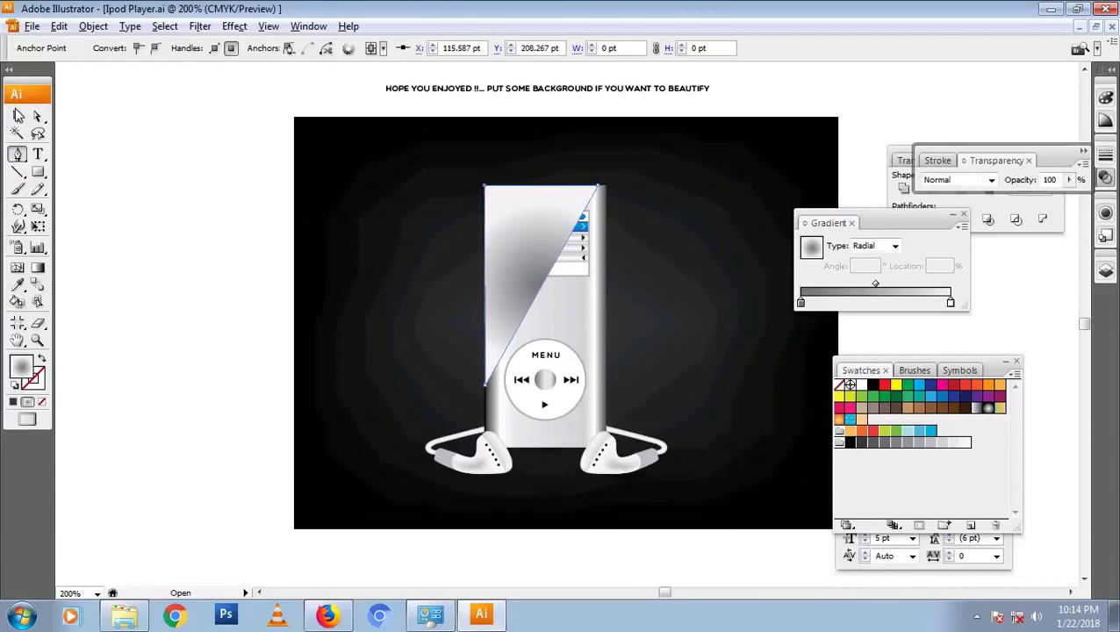
{"action": "left_click", "coordinate": [19, 115]}
{"action": "key", "text": "ctrl+shift+a"}
Fill the triangle white and set its opacity to 20%
{"action": "left_click", "coordinate": [495, 227]}
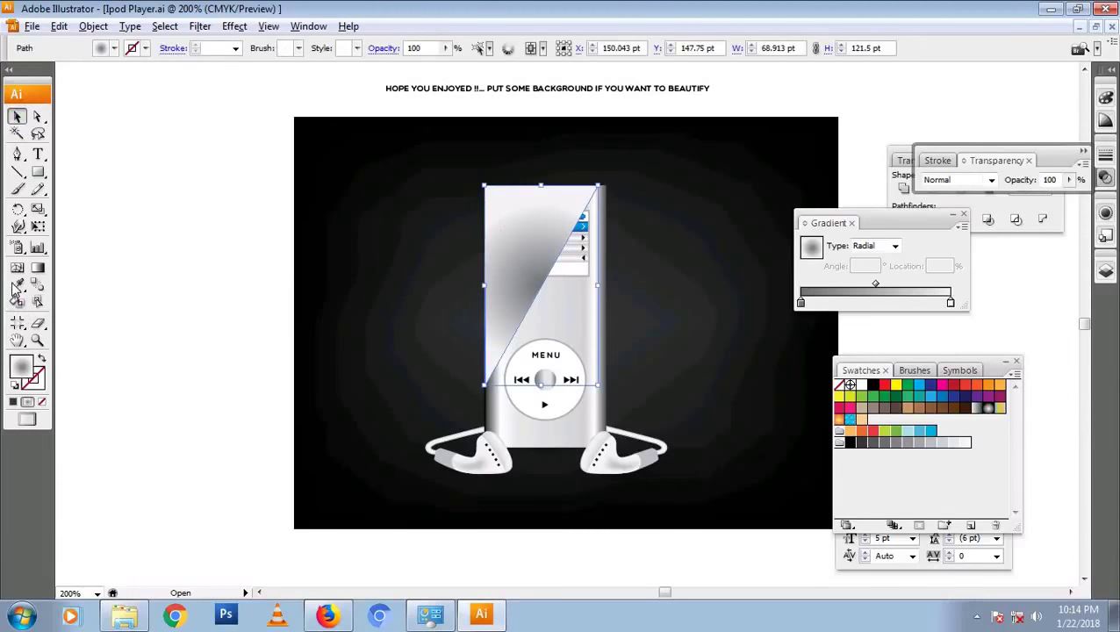
{"action": "key", "text": "i"}
{"action": "left_click", "coordinate": [423, 443]}
{"action": "type", "text": "v20"}
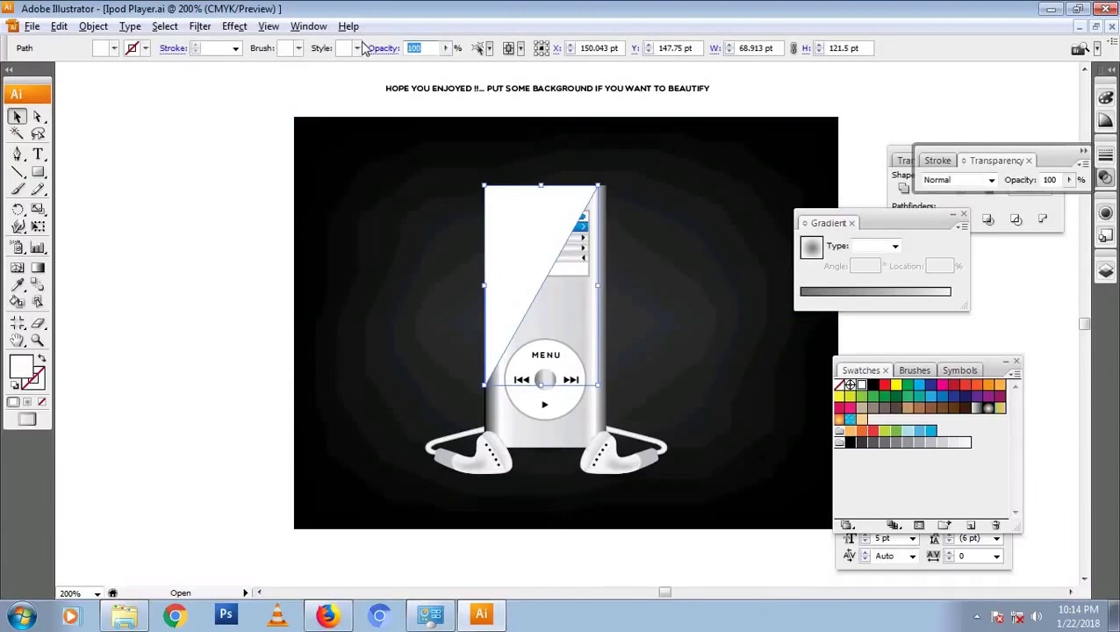
{"action": "key", "text": "Return"}
{"action": "left_click", "coordinate": [213, 252]}
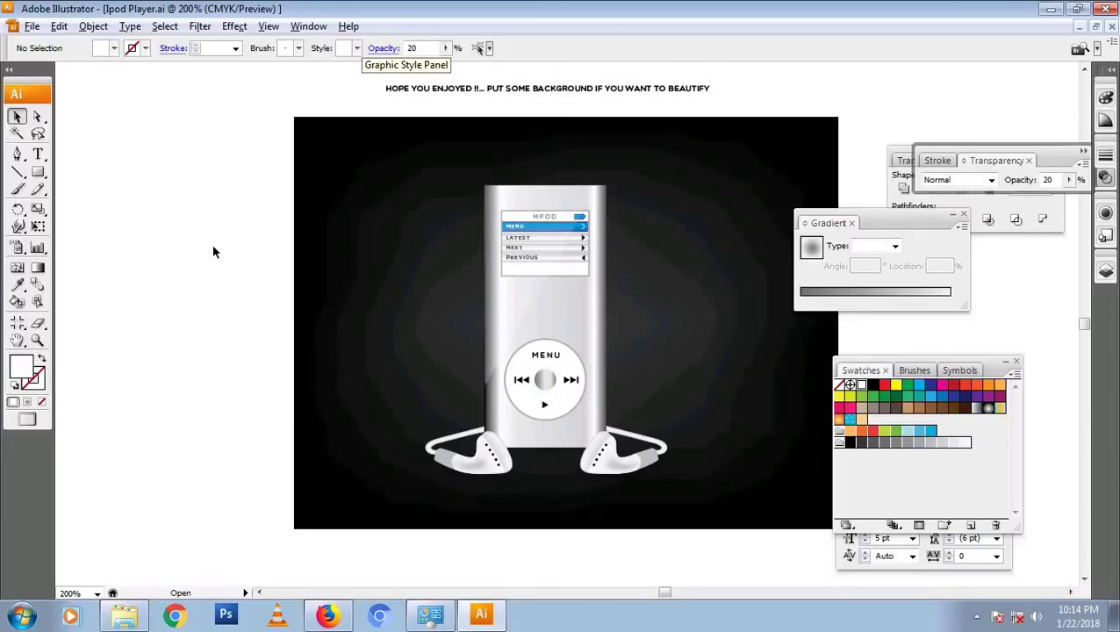
Zoom in closely on the player's screen
{"action": "left_click", "coordinate": [549, 201]}
{"action": "left_click", "coordinate": [170, 225]}
{"action": "key", "text": "z"}
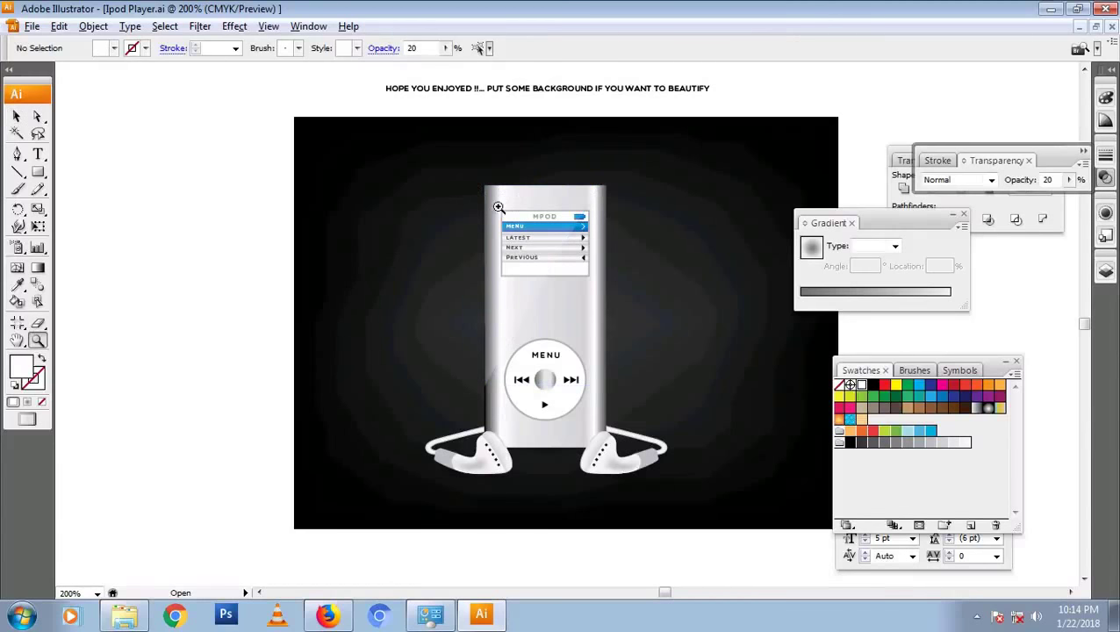
{"action": "left_click_drag", "start_coordinate": [500, 188], "coordinate": [658, 289]}
{"action": "key", "text": "v"}
{"action": "left_click", "coordinate": [643, 175]}
Draw a triangle across the screen's top-left, top-right and bottom-left corners
{"action": "key", "text": "ctrl+a"}
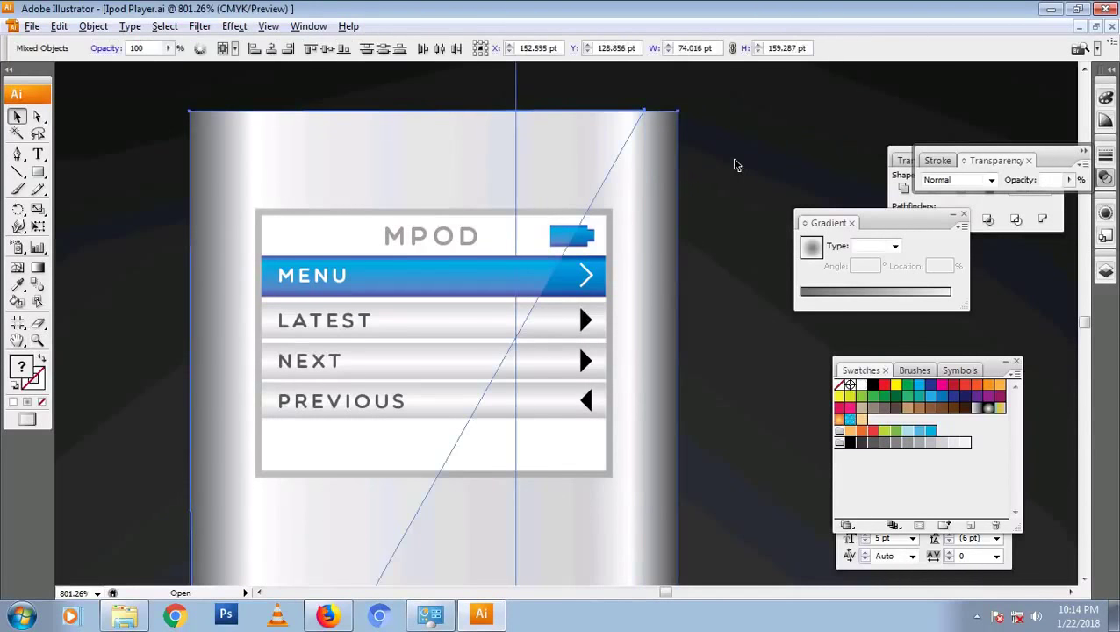
{"action": "key", "text": "p"}
{"action": "left_click", "coordinate": [257, 212]}
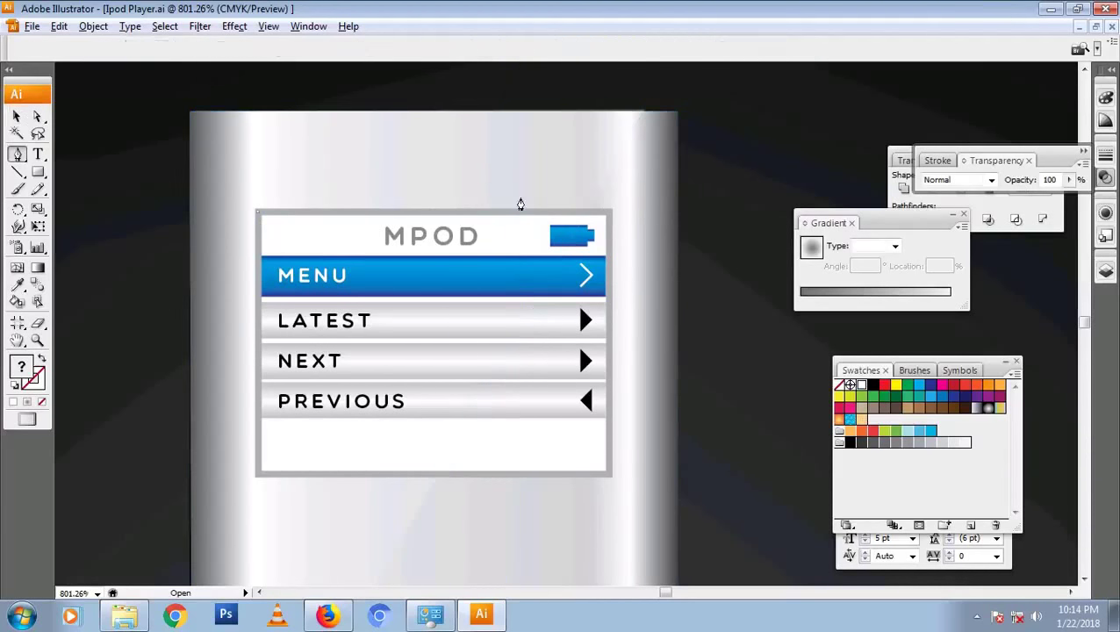
{"action": "left_click", "coordinate": [608, 212]}
{"action": "left_click", "coordinate": [256, 474]}
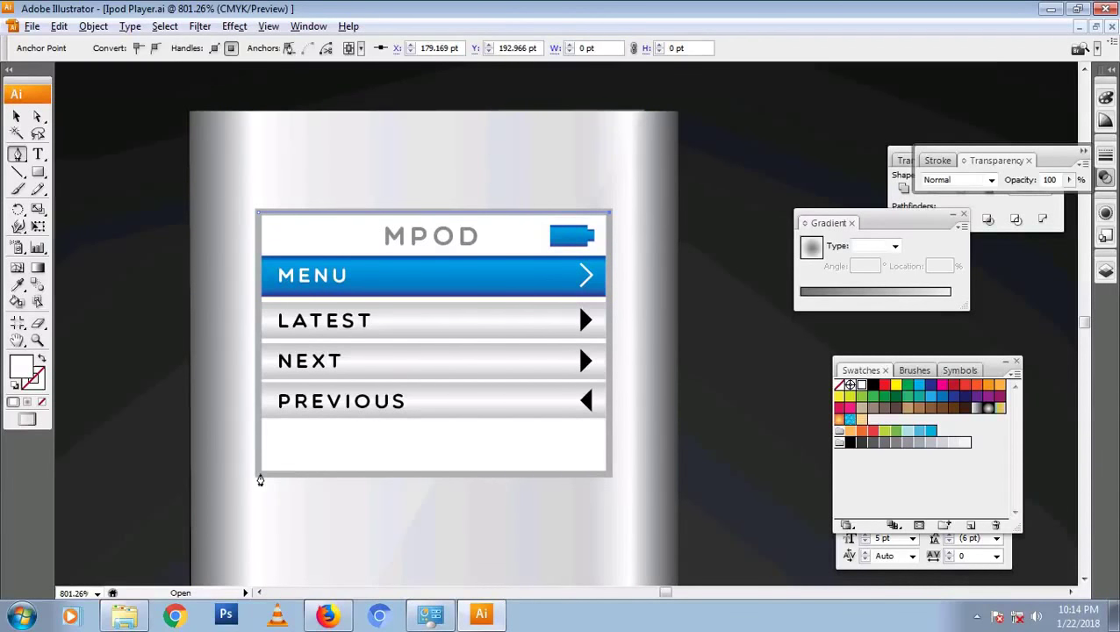
{"action": "left_click", "coordinate": [256, 211]}
{"action": "key", "text": "ctrl+shift+a"}
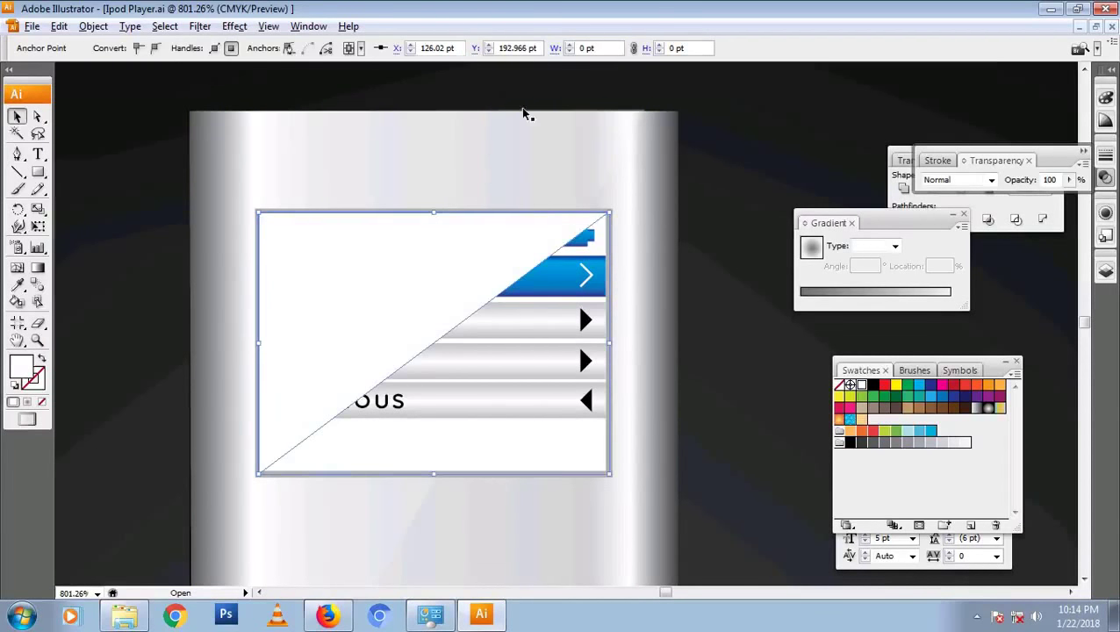
{"action": "left_click", "coordinate": [16, 116]}
Set the screen triangle's opacity to 25%
{"action": "left_click", "coordinate": [367, 279]}
{"action": "double_click", "coordinate": [412, 48]}
{"action": "type", "text": "25"}
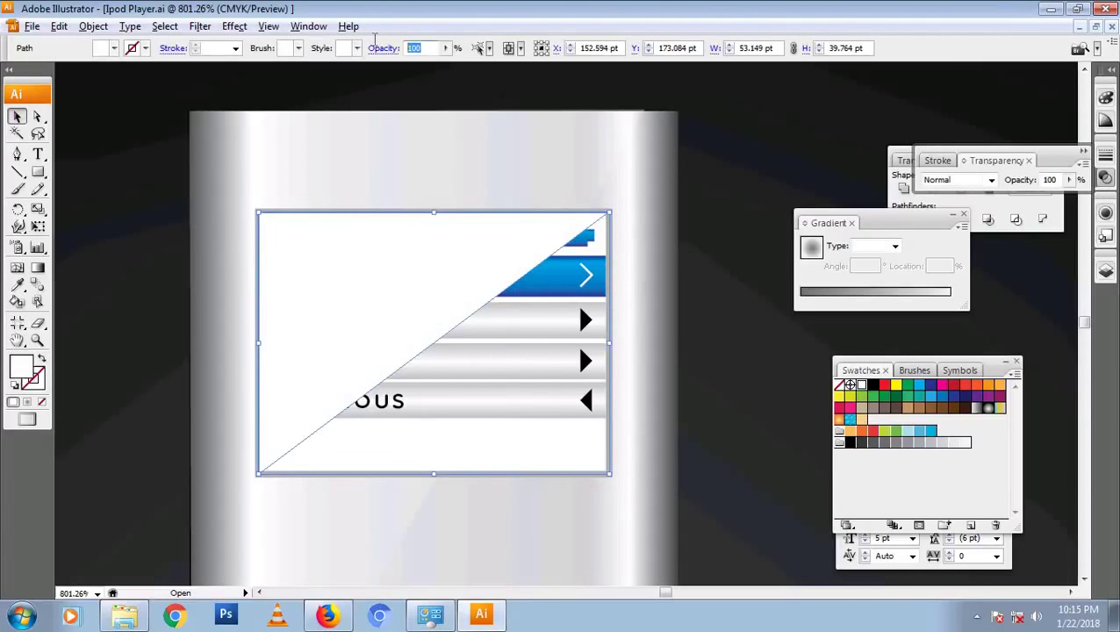
{"action": "key", "text": "Return"}
Zoom out to the whole artboard and hide the guides
{"action": "key", "text": "ctrl+shift+a"}
{"action": "key", "text": "ctrl+0"}
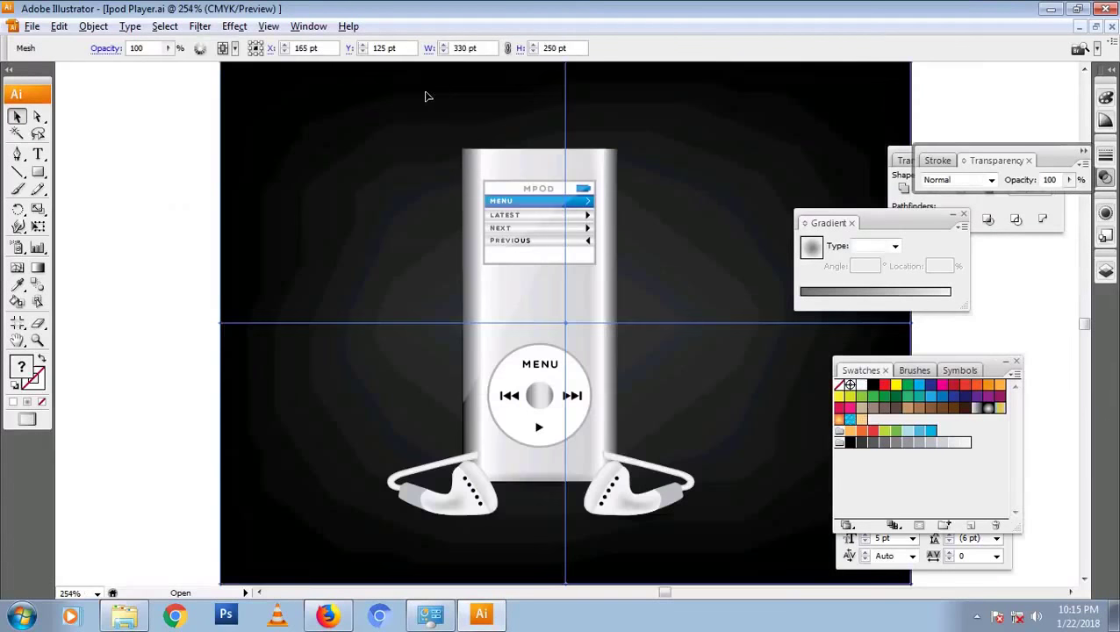
{"action": "key", "text": "ctrl+semicolon"}
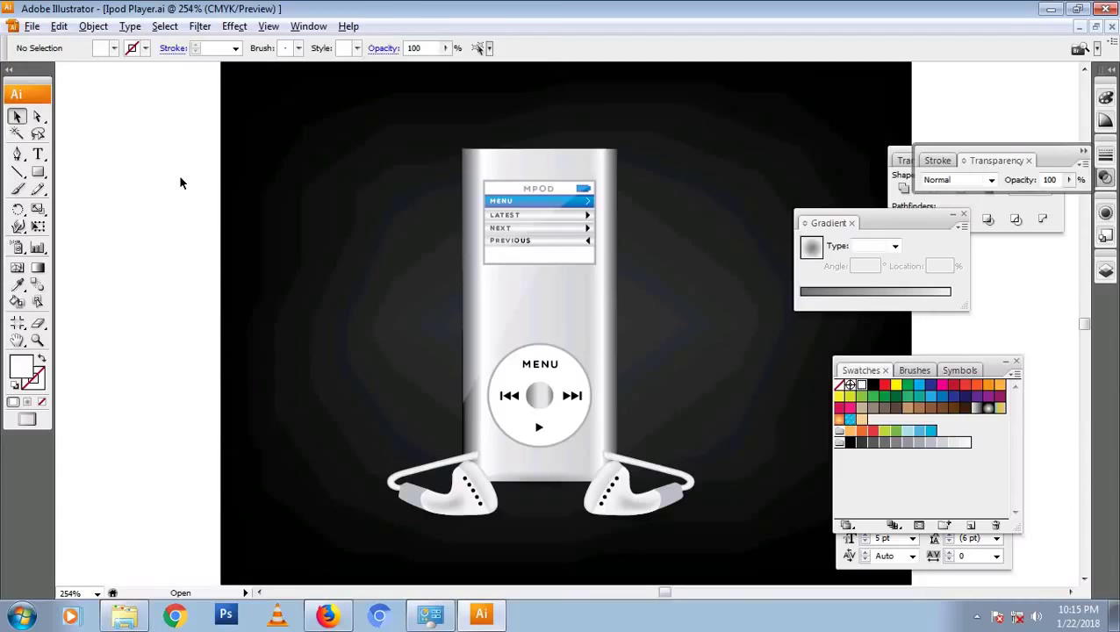
{"action": "left_click", "coordinate": [618, 463]}
{"action": "left_click", "coordinate": [384, 458], "text": "shift"}
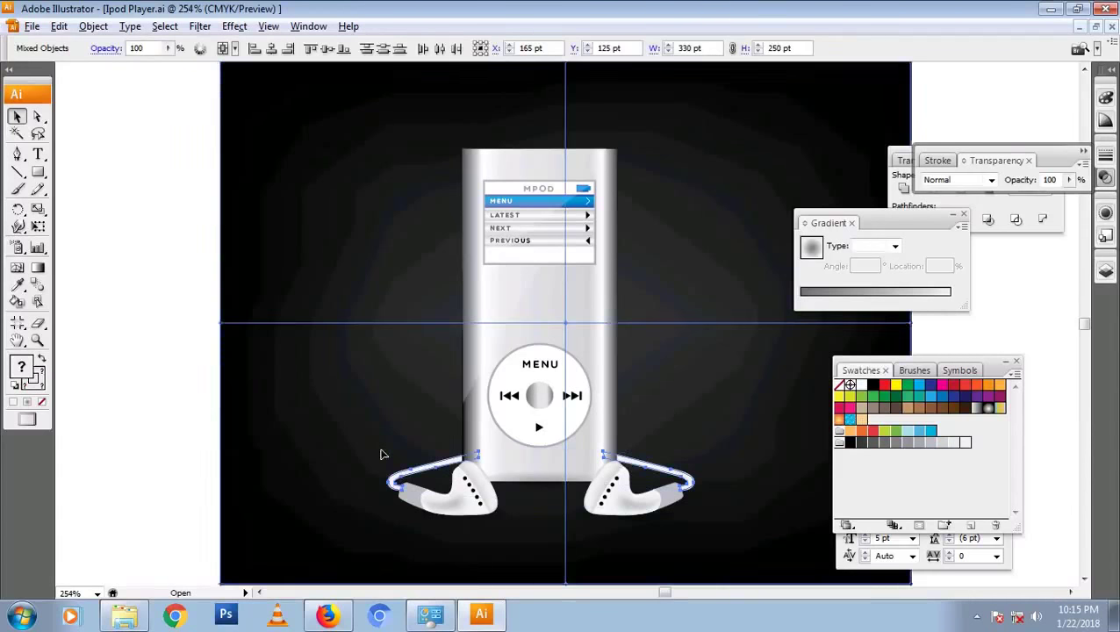
{"action": "left_click", "coordinate": [156, 426]}
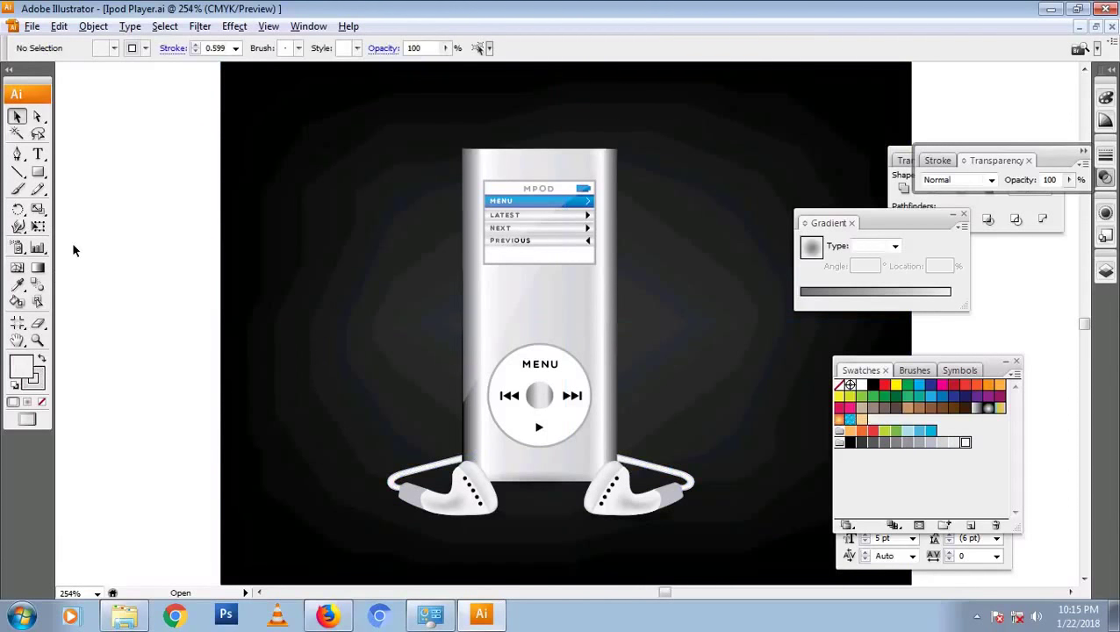
{"action": "left_click", "coordinate": [37, 173]}
Draw and delete a test rectangle and circle beside the artboard
{"action": "left_click_drag", "start_coordinate": [104, 191], "coordinate": [167, 246]}
{"action": "key", "text": "ctrl+z"}
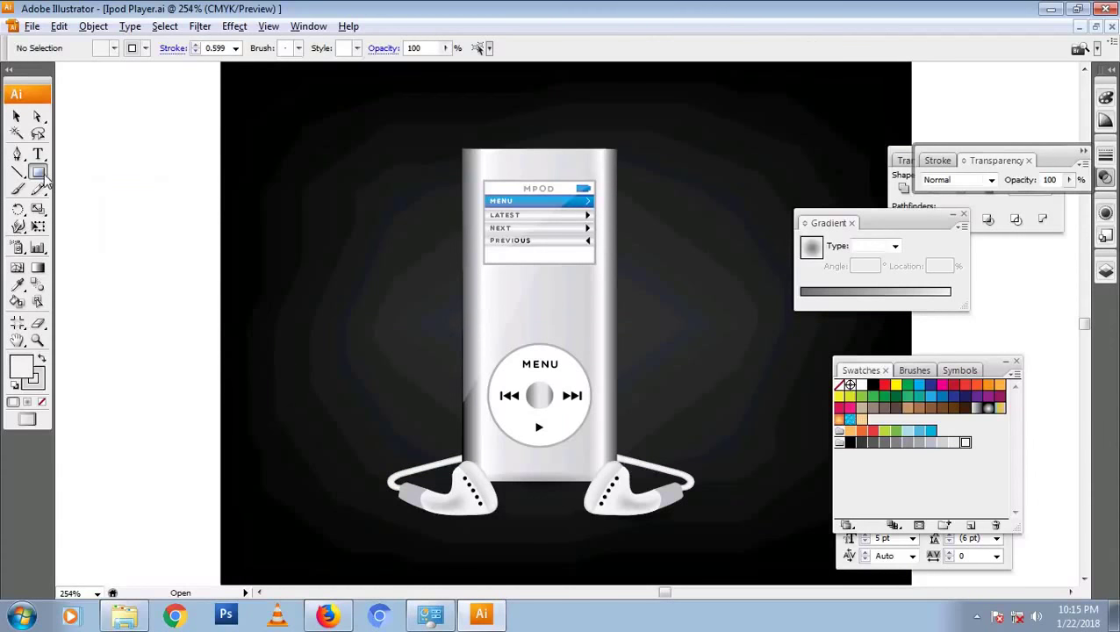
{"action": "left_click_drag", "start_coordinate": [37, 173], "coordinate": [87, 207]}
{"action": "left_click_drag", "start_coordinate": [153, 237], "coordinate": [214, 298]}
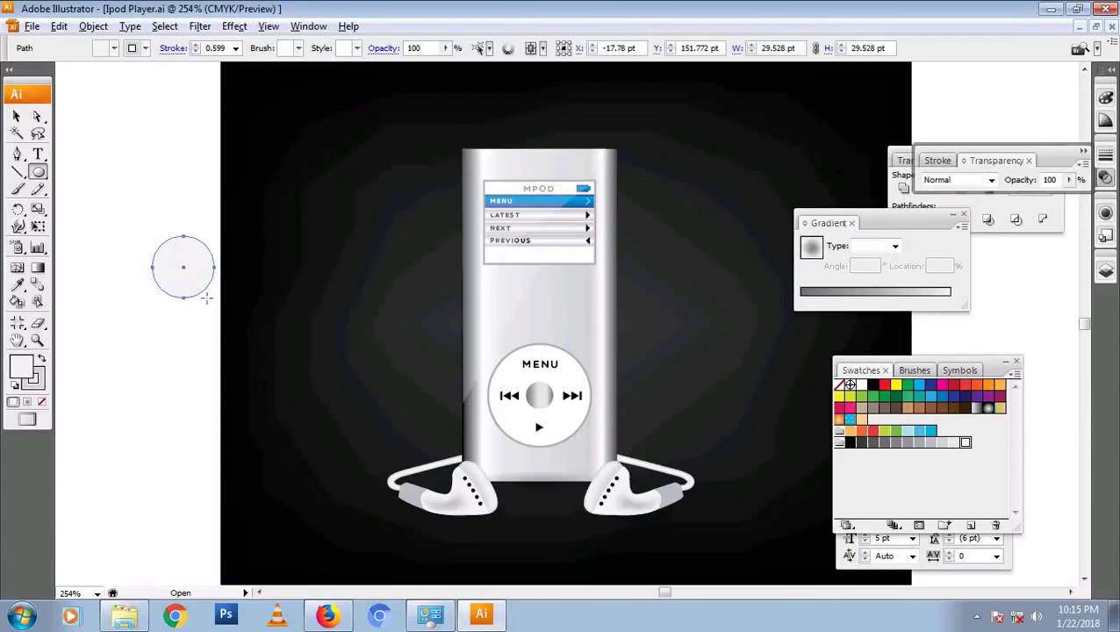
{"action": "key", "text": "v"}
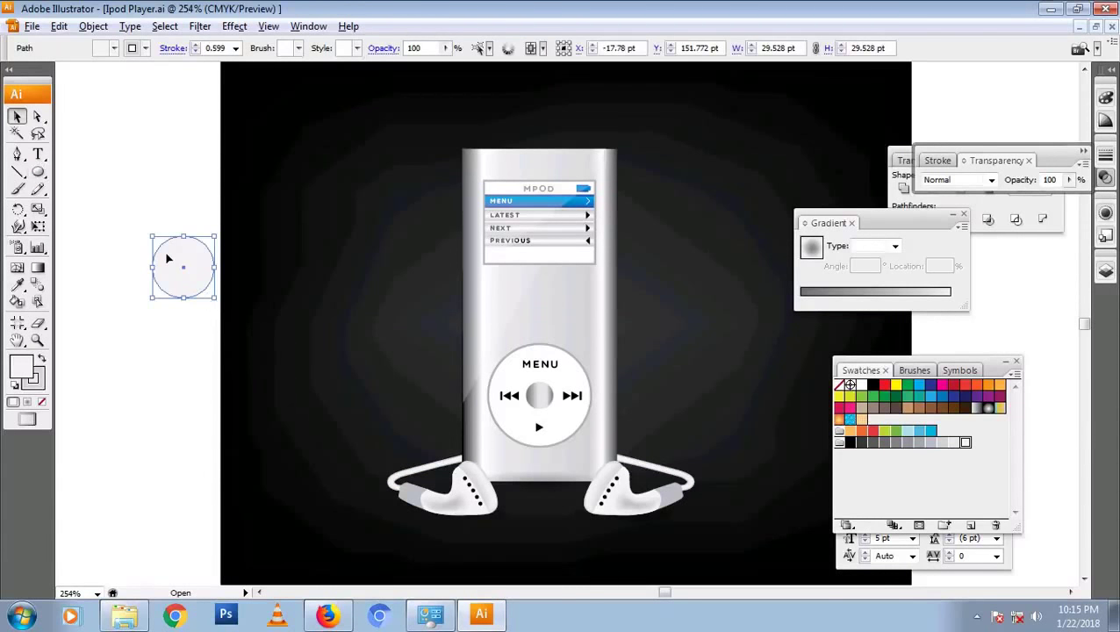
{"action": "key", "text": "Delete"}
Create an 11-point star with the Star tool
{"action": "left_click_drag", "start_coordinate": [37, 173], "coordinate": [85, 252]}
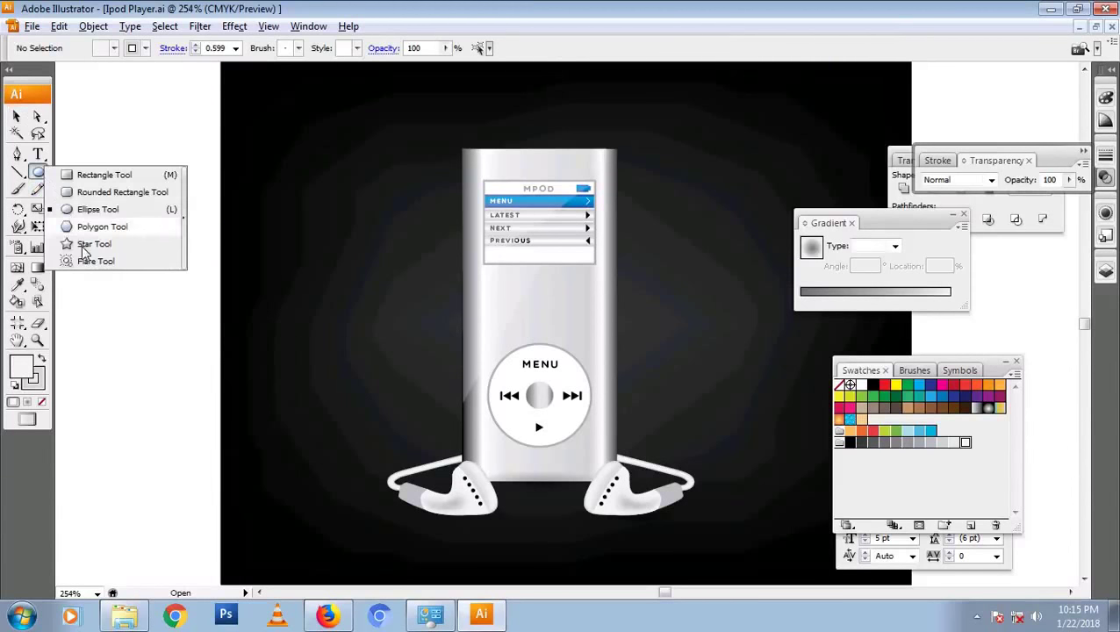
{"action": "left_click", "coordinate": [151, 260]}
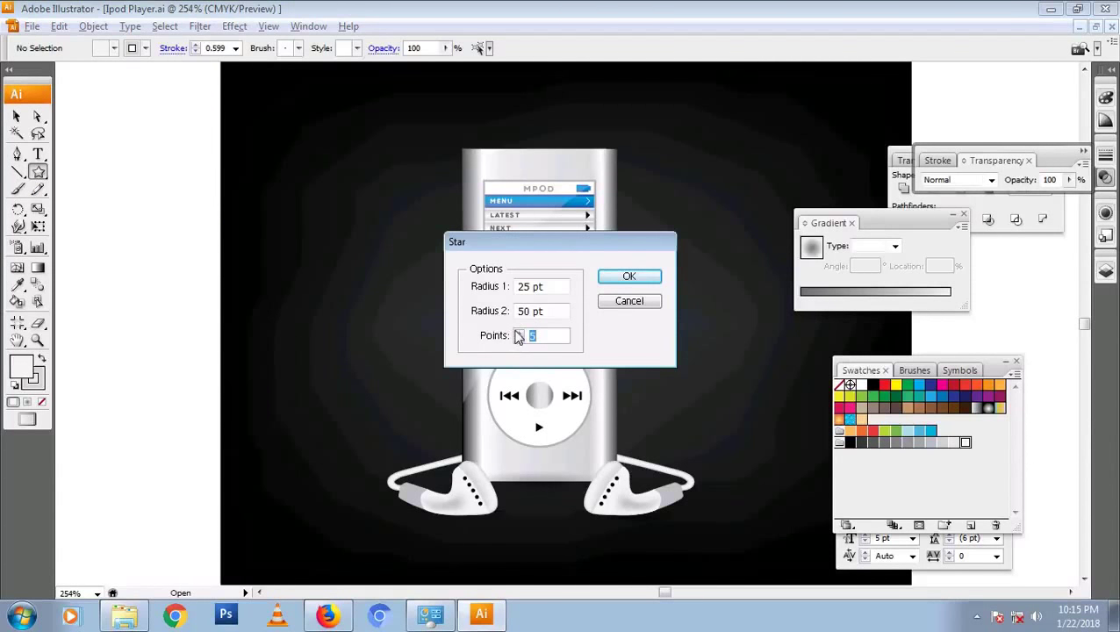
{"action": "left_click", "coordinate": [629, 278]}
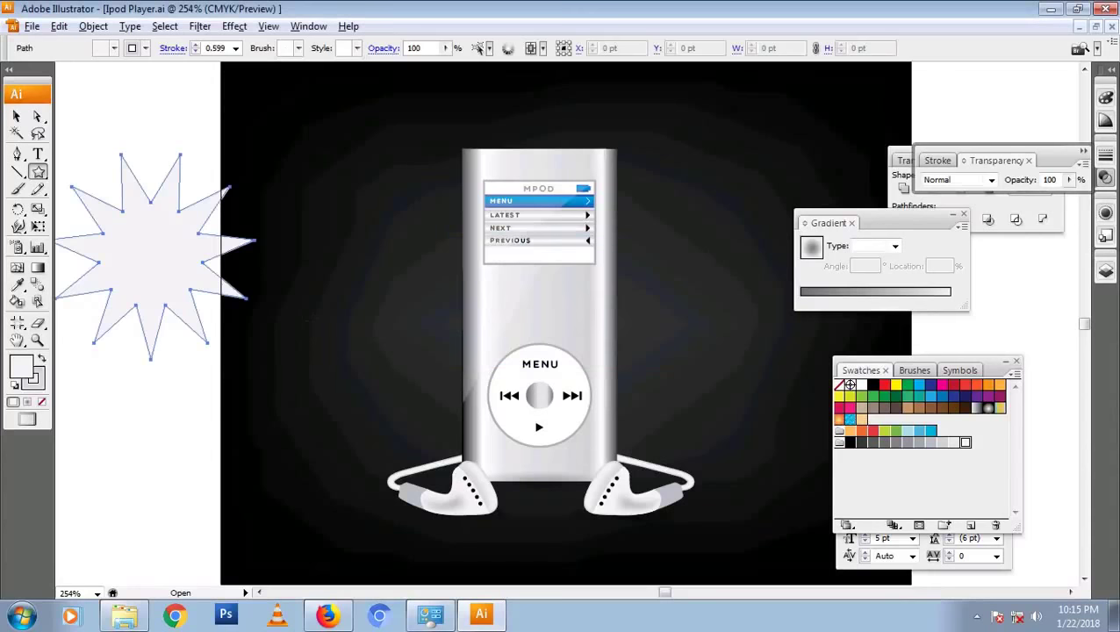
{"action": "key", "text": "v"}
{"action": "left_click_drag", "start_coordinate": [145, 250], "coordinate": [194, 329]}
Pucker the star by -75%, remove its stroke, and shrink it onto the right earbud
{"action": "left_click", "coordinate": [239, 27]}
{"action": "mouse_move", "coordinate": [286, 147]}
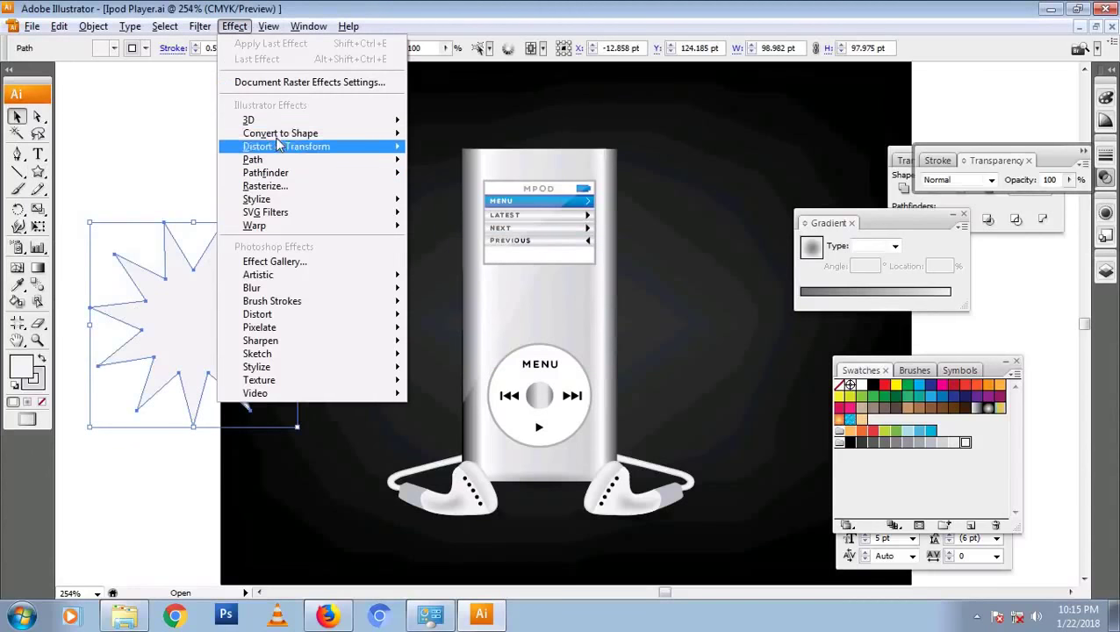
{"action": "left_click", "coordinate": [482, 168]}
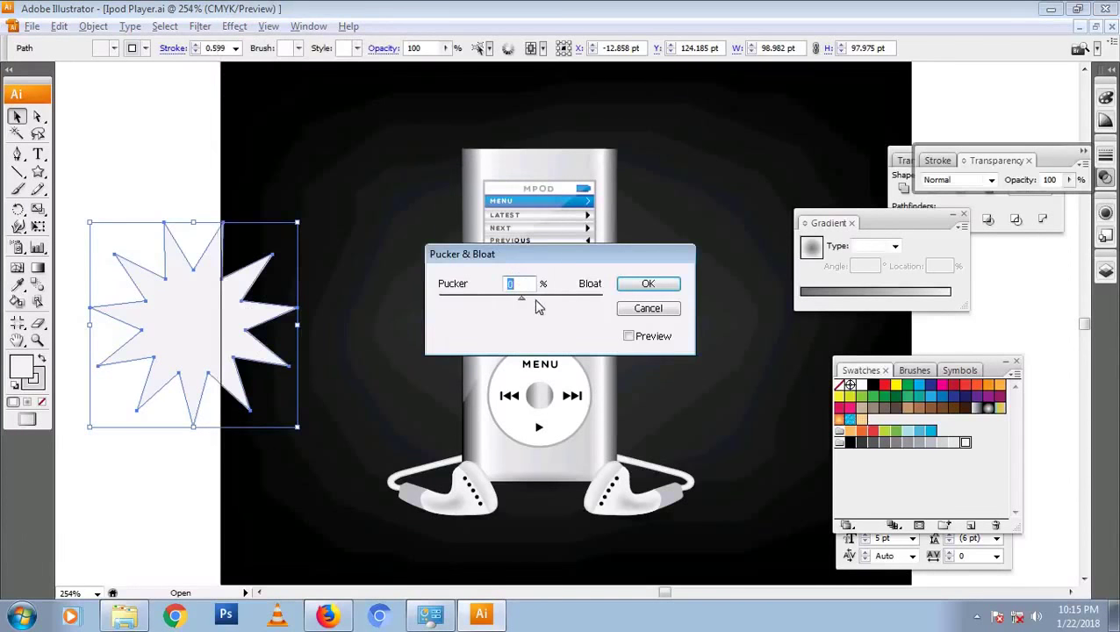
{"action": "left_click_drag", "start_coordinate": [524, 303], "coordinate": [483, 303]}
{"action": "left_click", "coordinate": [628, 335]}
{"action": "left_click", "coordinate": [641, 285]}
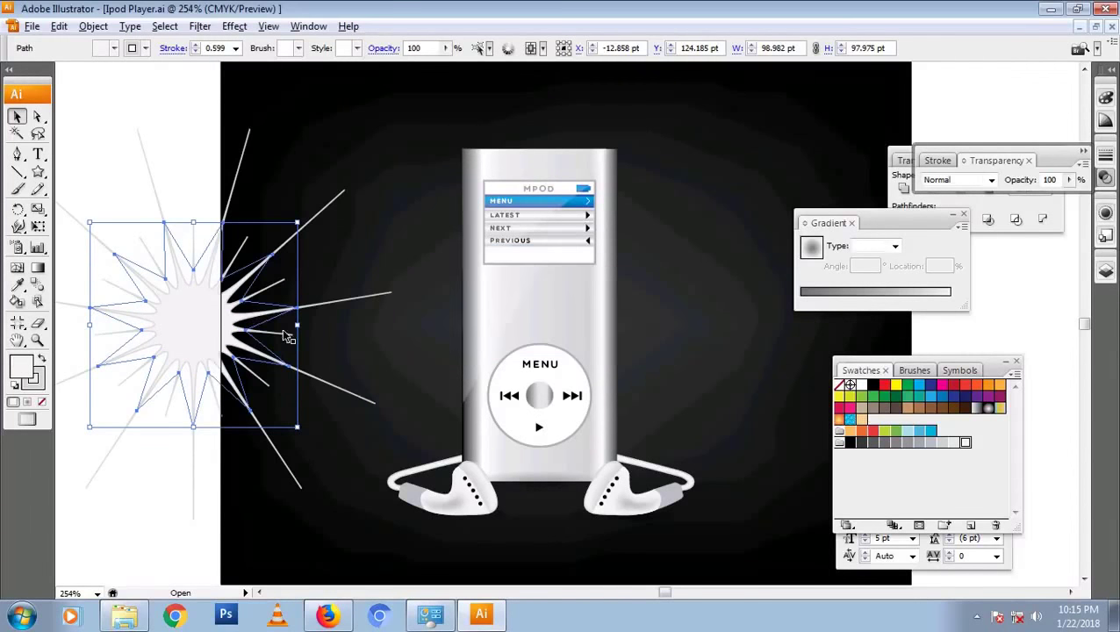
{"action": "left_click", "coordinate": [42, 401]}
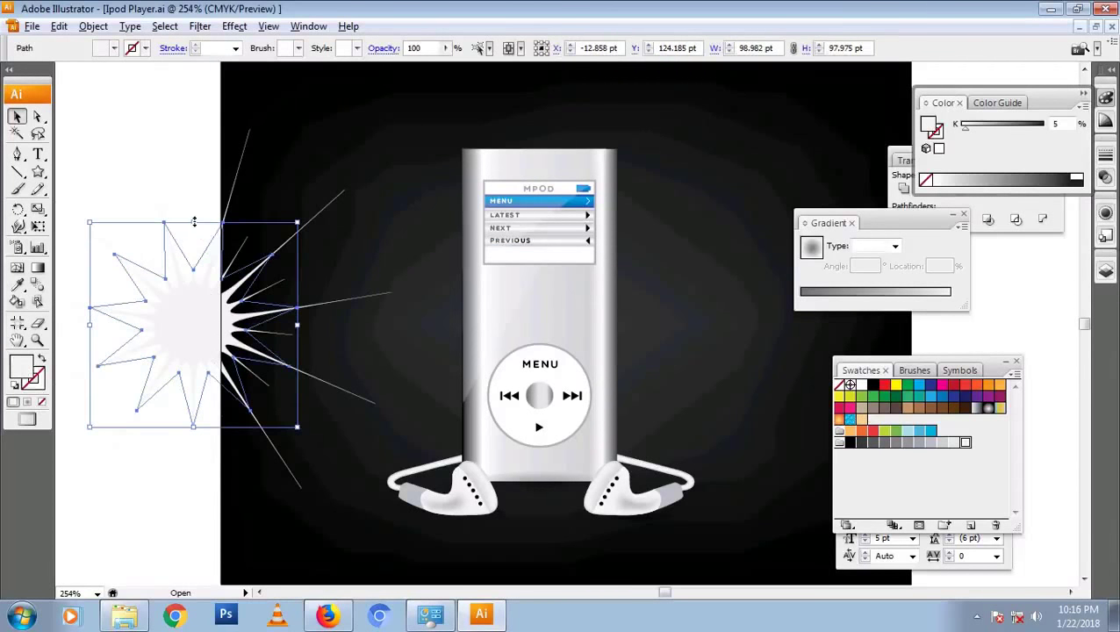
{"action": "mouse_move", "coordinate": [194, 222]}
{"action": "left_mouse_down"}
{"action": "mouse_move", "coordinate": [194, 295]}
{"action": "mouse_move", "coordinate": [611, 450]}
{"action": "mouse_move", "coordinate": [622, 468]}
{"action": "left_mouse_up"}
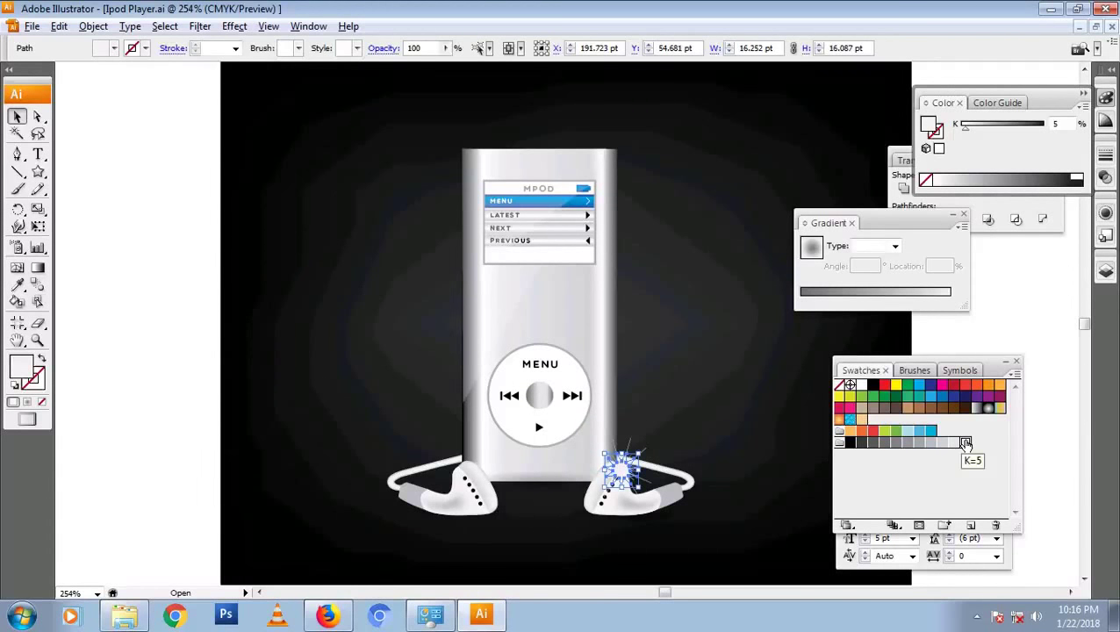
Make the sparkle pure white and place it at the player's top-left corner
{"action": "left_click", "coordinate": [861, 386]}
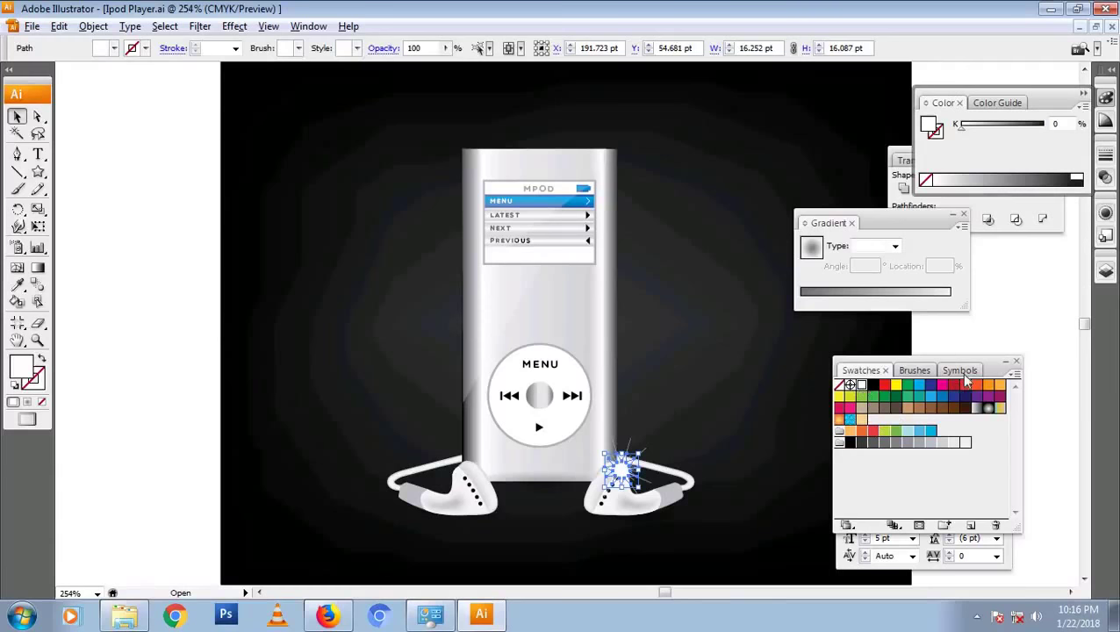
{"action": "left_click", "coordinate": [740, 380]}
{"action": "left_click", "coordinate": [627, 465]}
{"action": "key", "text": "ctrl+a"}
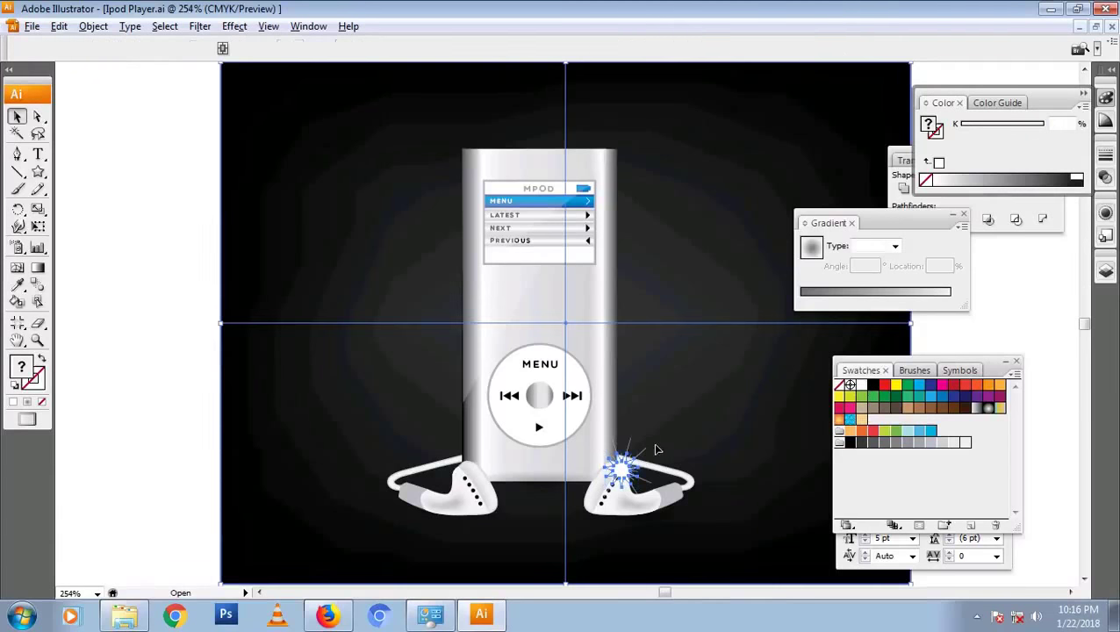
{"action": "left_click", "coordinate": [173, 461]}
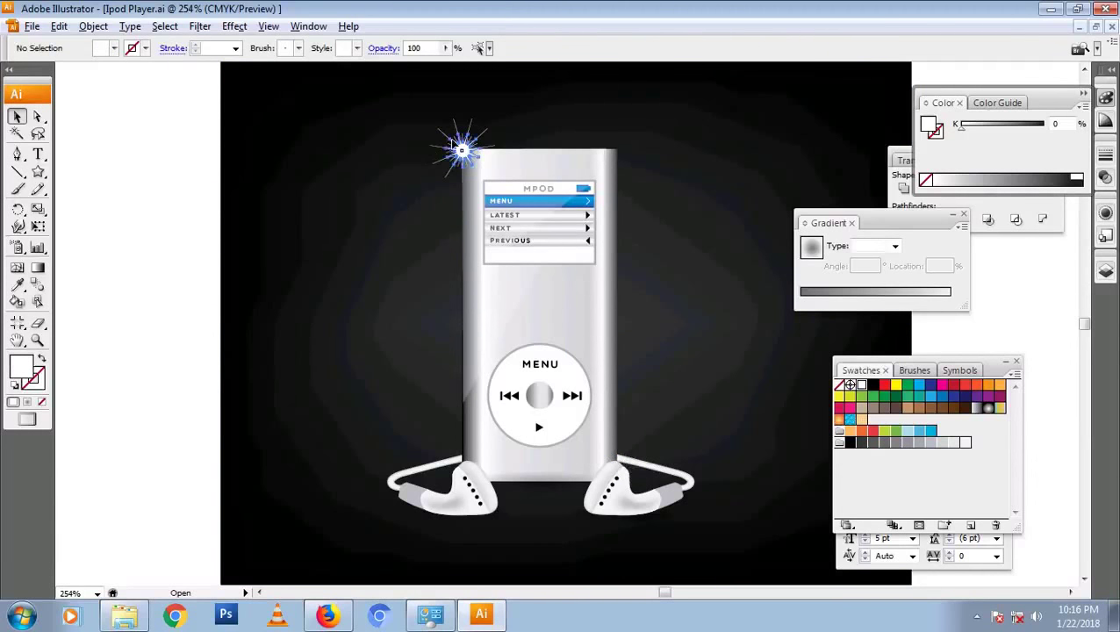
{"action": "left_click_drag", "start_coordinate": [462, 151], "coordinate": [465, 157]}
Nudge the top-left sparkle, then delete it
{"action": "left_click", "coordinate": [163, 133]}
{"action": "left_click", "coordinate": [168, 234]}
{"action": "left_click", "coordinate": [465, 154]}
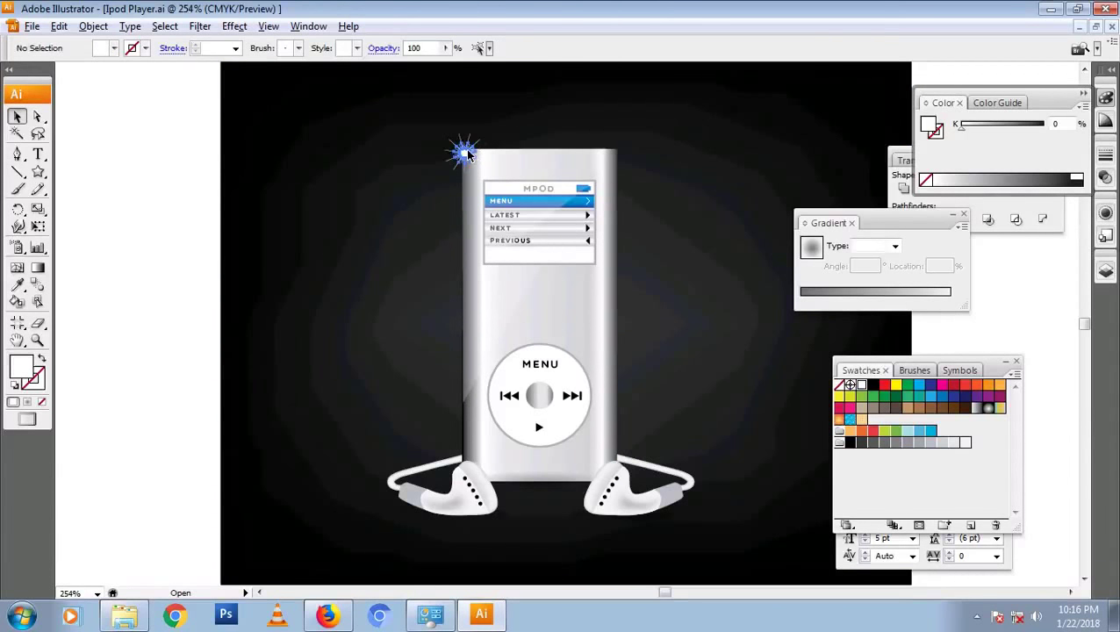
{"action": "left_click", "coordinate": [130, 194]}
{"action": "left_click", "coordinate": [465, 156]}
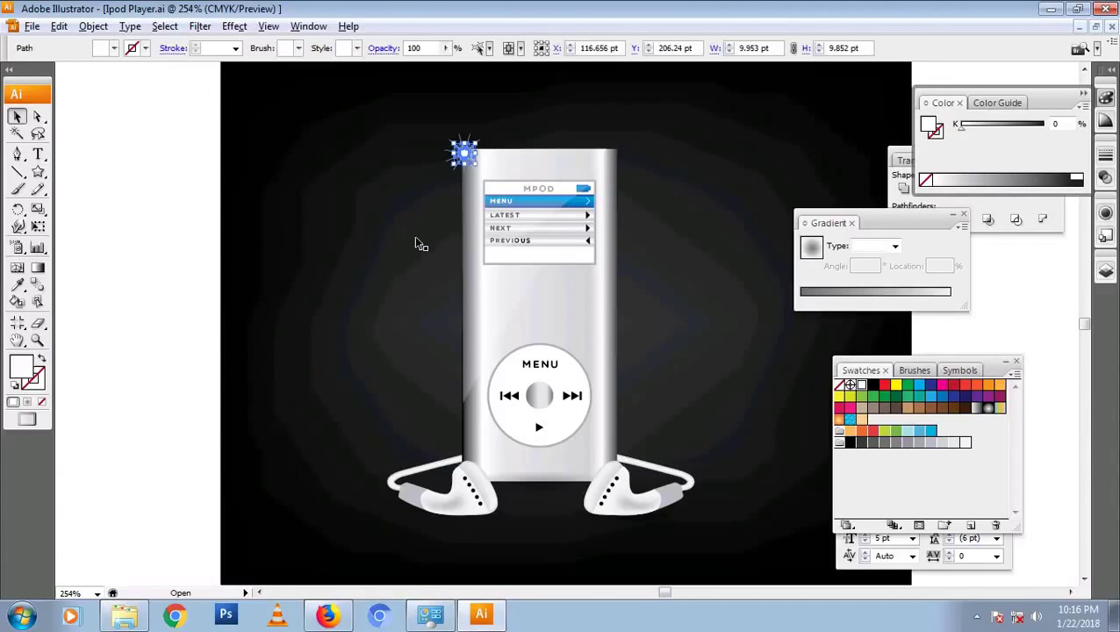
{"action": "key", "text": "Delete"}
Create a 7-point puckered star and shrink it onto the player's top-left corner
{"action": "left_click", "coordinate": [37, 172]}
{"action": "left_click", "coordinate": [350, 277]}
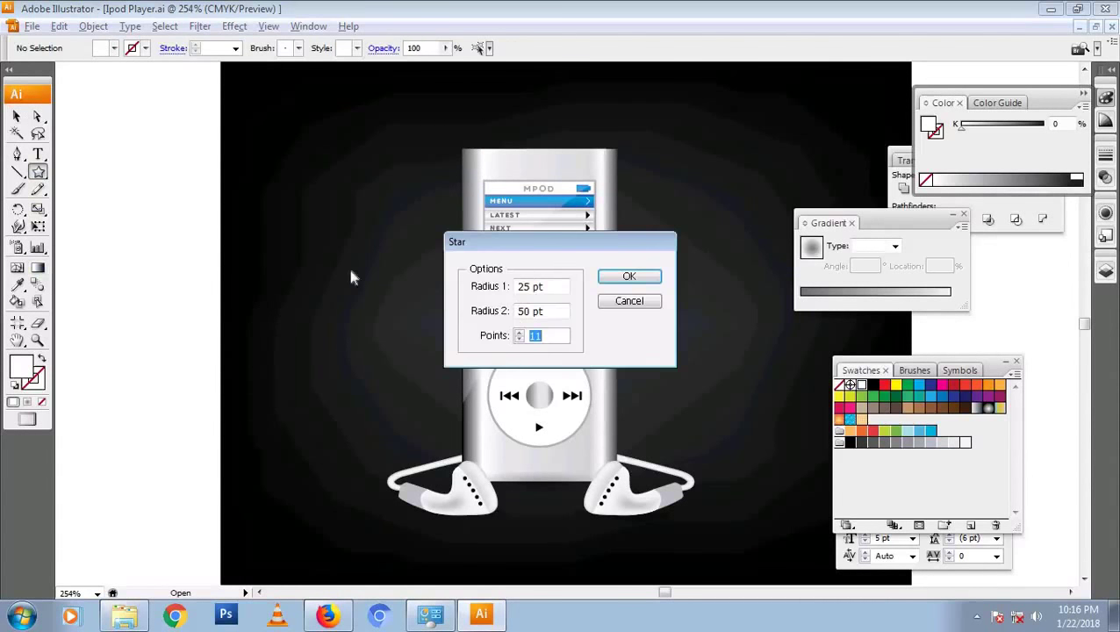
{"action": "left_click", "coordinate": [518, 340]}
{"action": "left_click", "coordinate": [518, 339]}
{"action": "left_click", "coordinate": [518, 339]}
{"action": "left_click", "coordinate": [519, 340]}
{"action": "left_click", "coordinate": [629, 276]}
{"action": "left_click", "coordinate": [236, 26]}
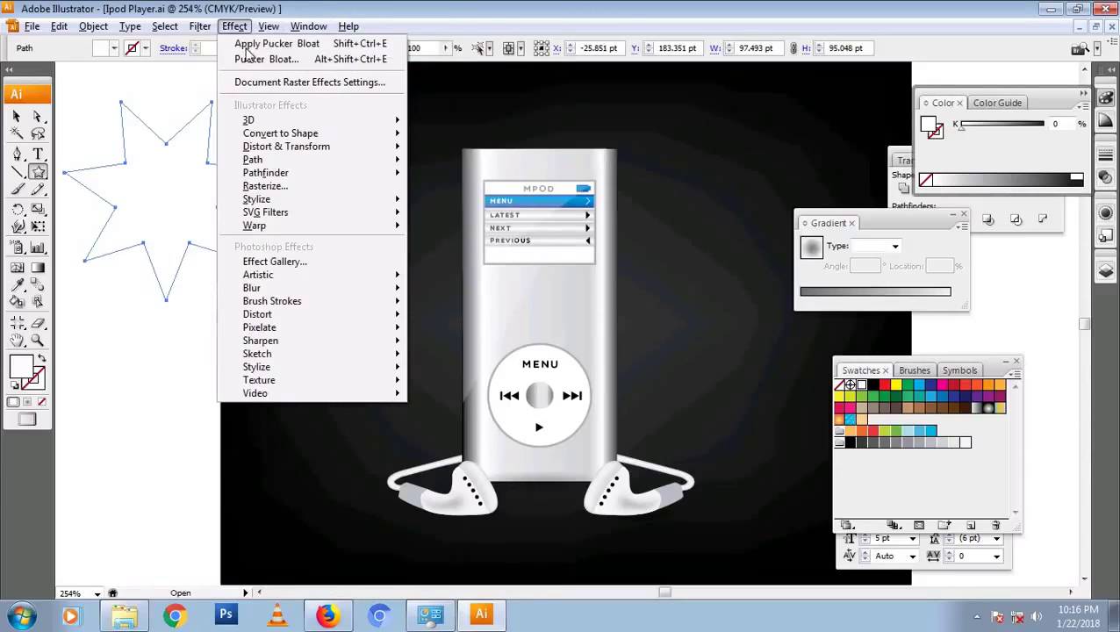
{"action": "key", "text": "v"}
{"action": "mouse_move", "coordinate": [140, 228]}
{"action": "left_mouse_down"}
{"action": "mouse_move", "coordinate": [441, 245]}
{"action": "mouse_move", "coordinate": [270, 244]}
{"action": "left_mouse_up"}
{"action": "left_click", "coordinate": [270, 245]}
{"action": "left_click_drag", "start_coordinate": [367, 220], "coordinate": [465, 156]}
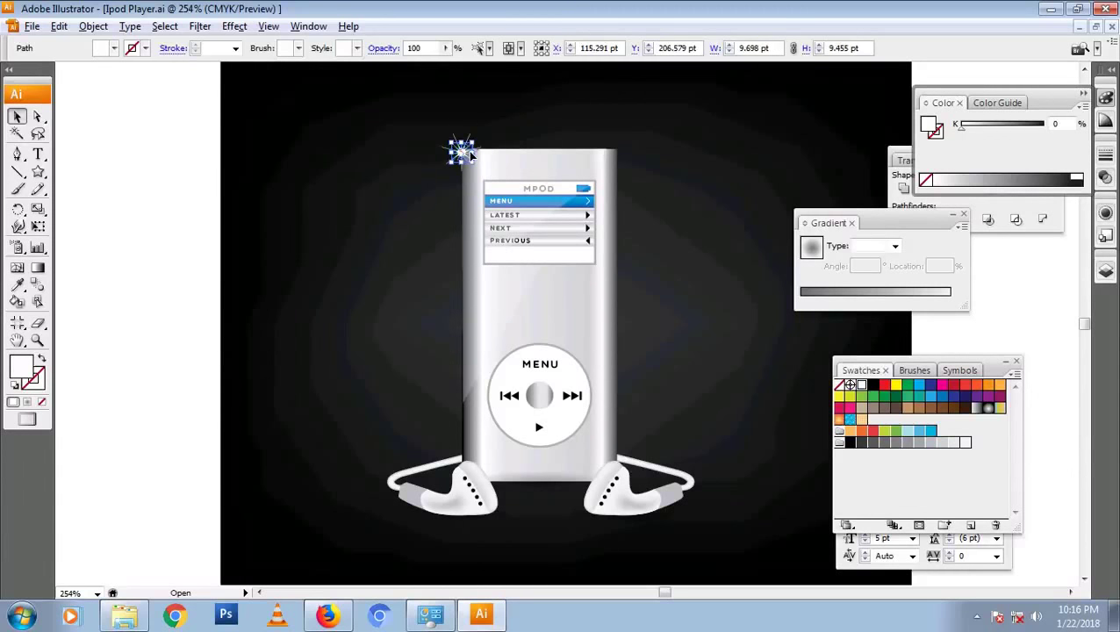
Place a copy of the sparkle on the right earbud
{"action": "left_click", "coordinate": [166, 180]}
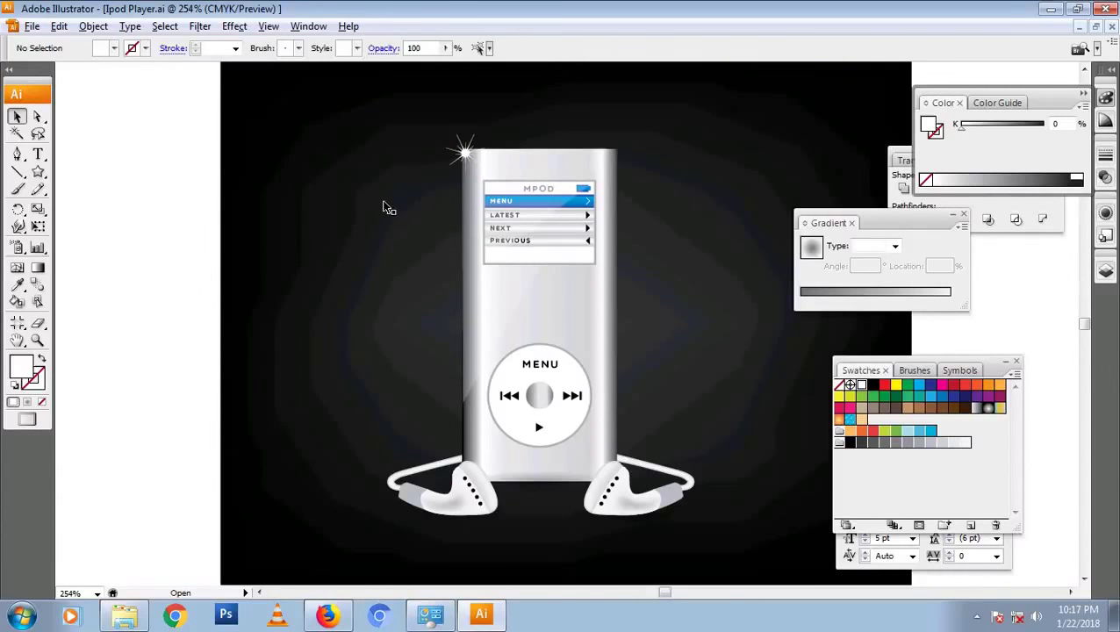
{"action": "left_click_drag", "start_coordinate": [466, 154], "coordinate": [615, 456]}
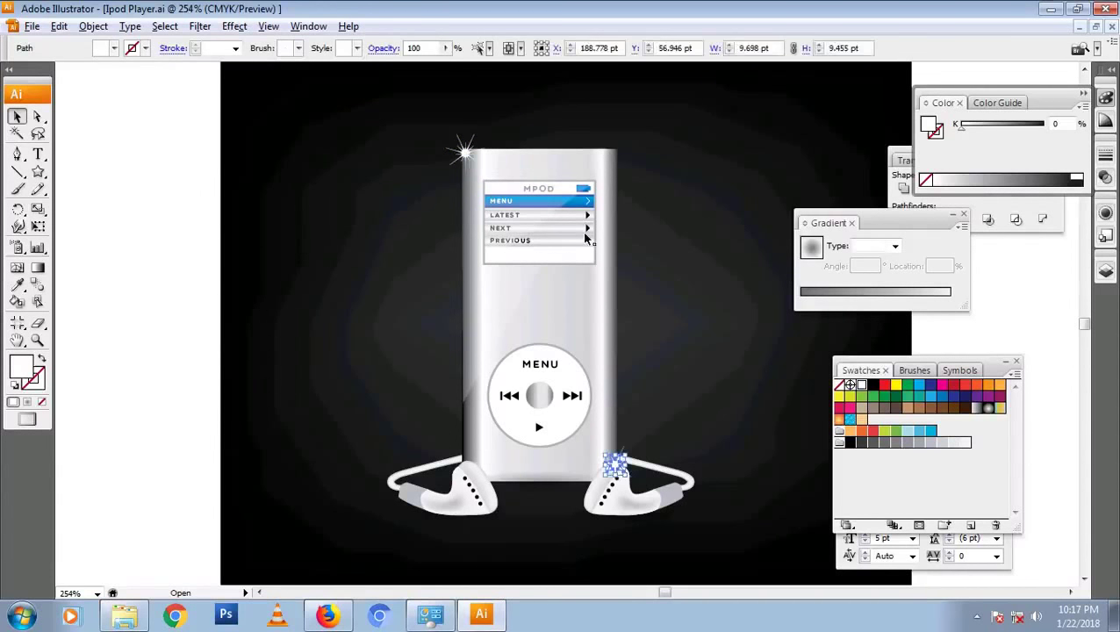
{"action": "left_click", "coordinate": [153, 175]}
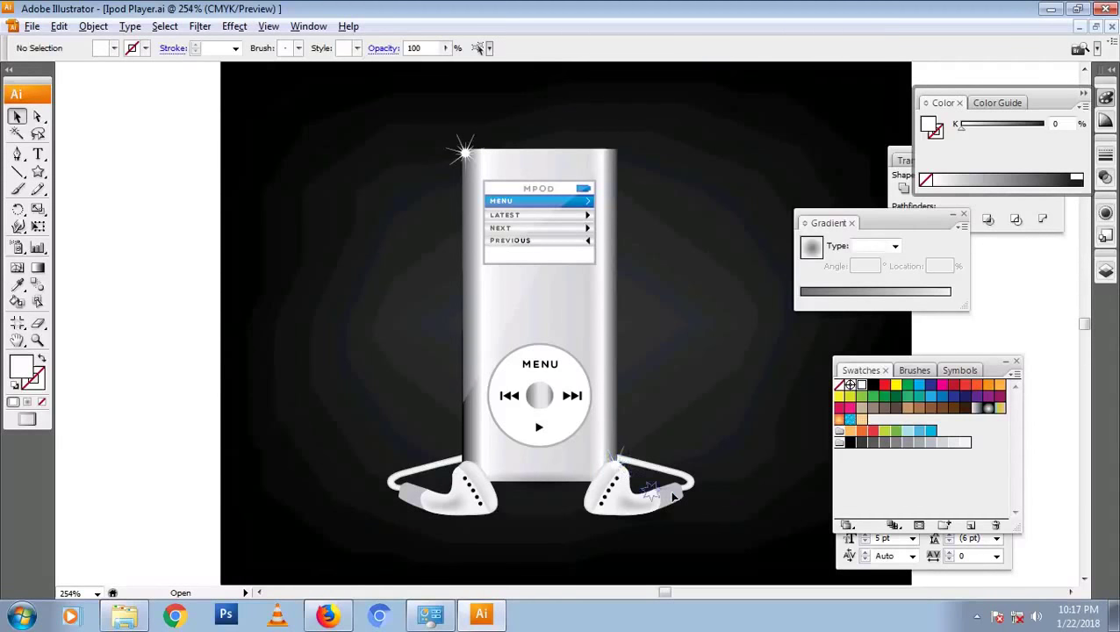
{"action": "left_click_drag", "start_coordinate": [614, 471], "coordinate": [669, 493]}
Add a white mesh point to the right earbud's grey tip
{"action": "left_click", "coordinate": [749, 522]}
{"action": "left_click", "coordinate": [675, 495]}
{"action": "key", "text": "u"}
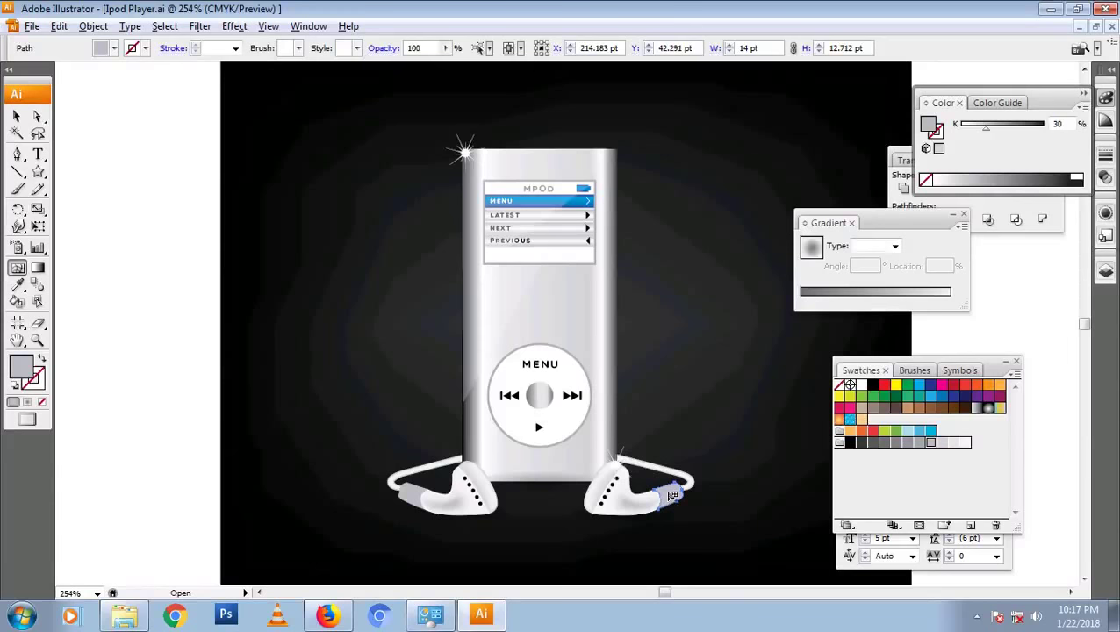
{"action": "left_click", "coordinate": [672, 496]}
{"action": "left_click_drag", "start_coordinate": [989, 131], "coordinate": [961, 127]}
{"action": "key", "text": "v"}
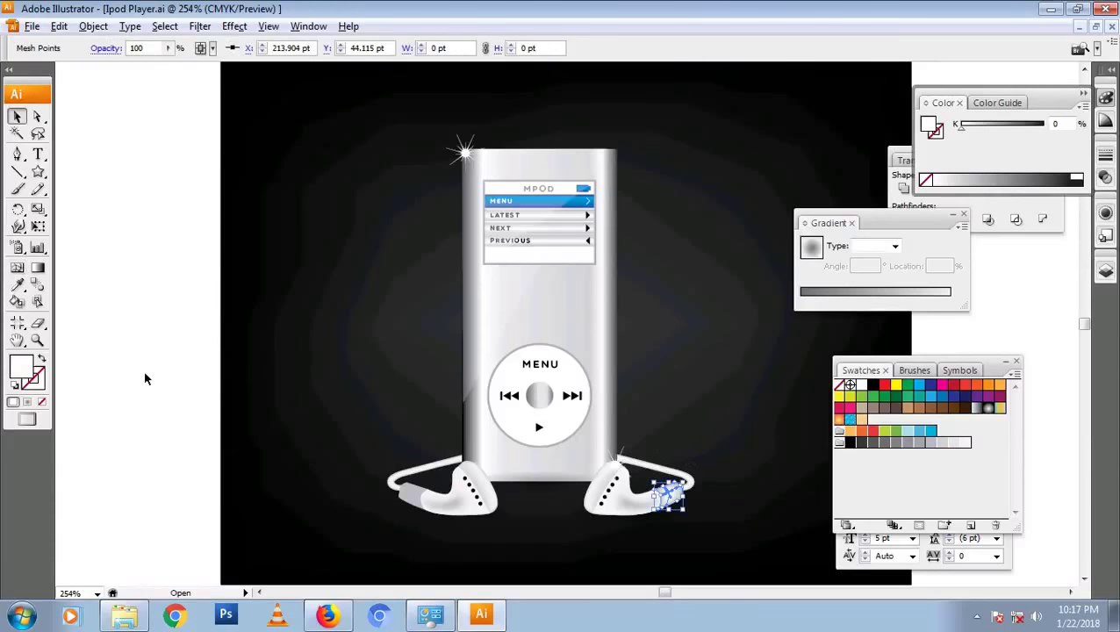
{"action": "left_click", "coordinate": [145, 377]}
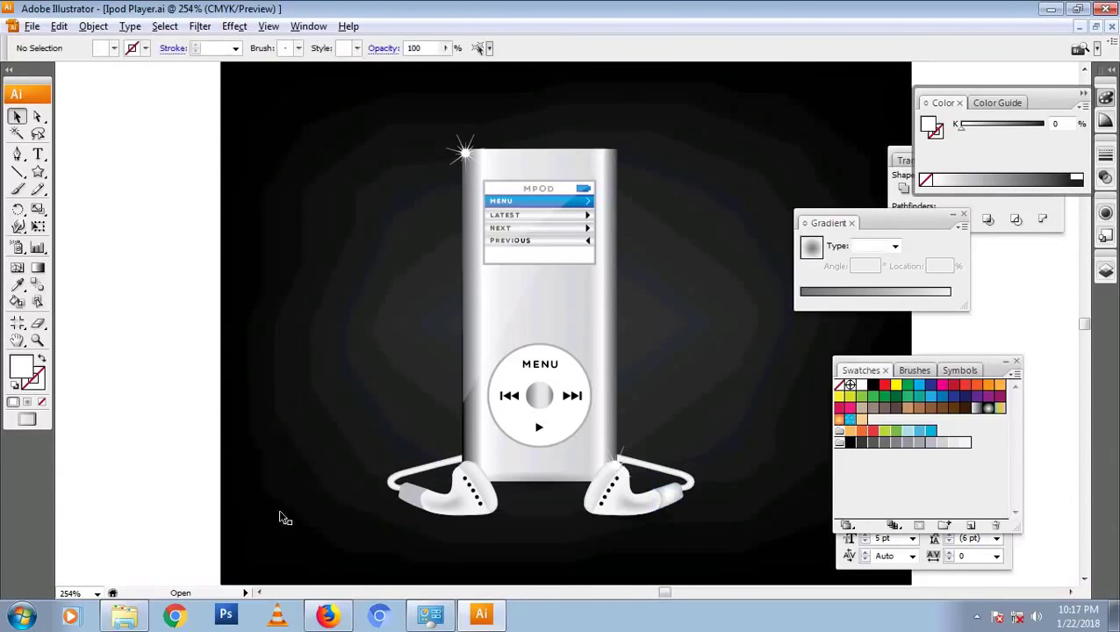
Add a white mesh point to the left earbud's grey tip
{"action": "left_click", "coordinate": [412, 495]}
{"action": "left_click", "coordinate": [171, 421]}
{"action": "key", "text": "a"}
{"action": "left_click", "coordinate": [410, 496]}
{"action": "left_click", "coordinate": [18, 267]}
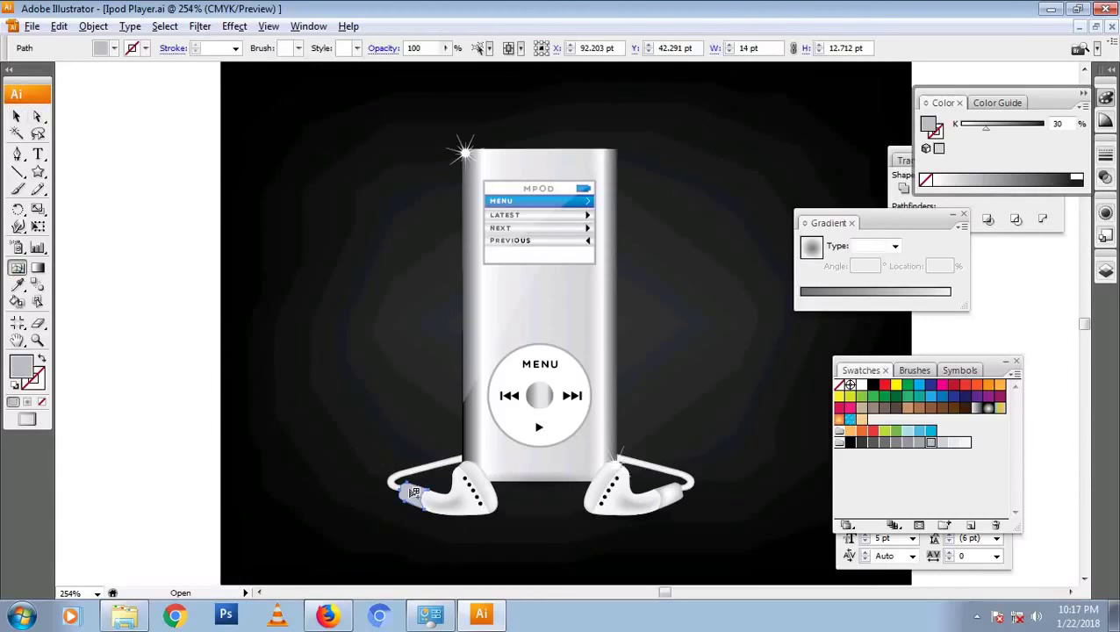
{"action": "left_click", "coordinate": [412, 494]}
{"action": "left_click_drag", "start_coordinate": [985, 126], "coordinate": [960, 126]}
{"action": "key", "text": "v"}
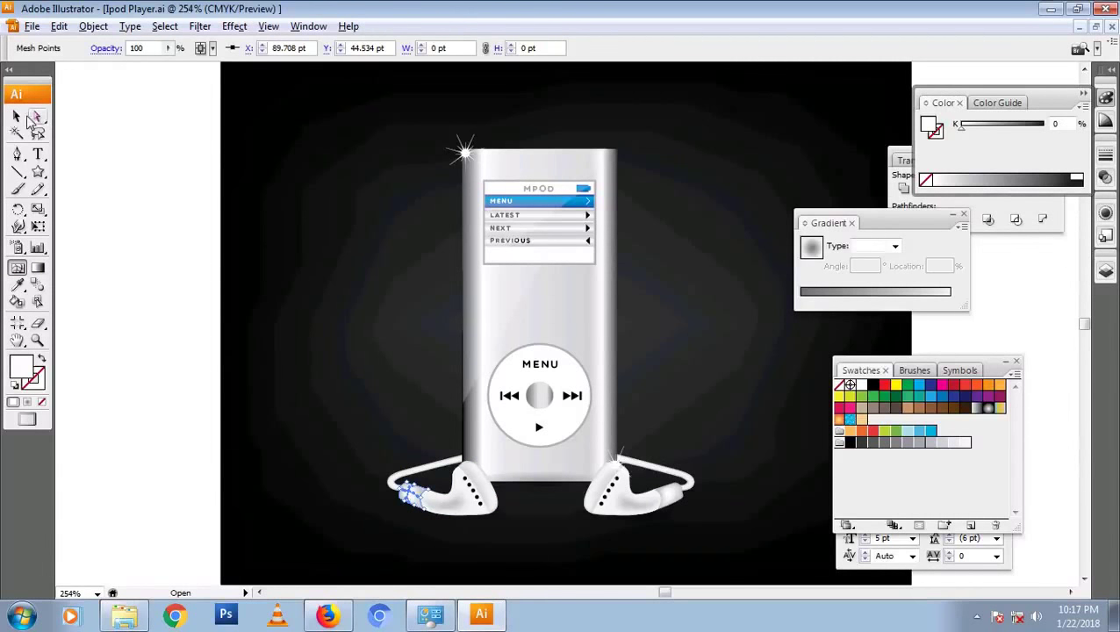
{"action": "left_click", "coordinate": [149, 258]}
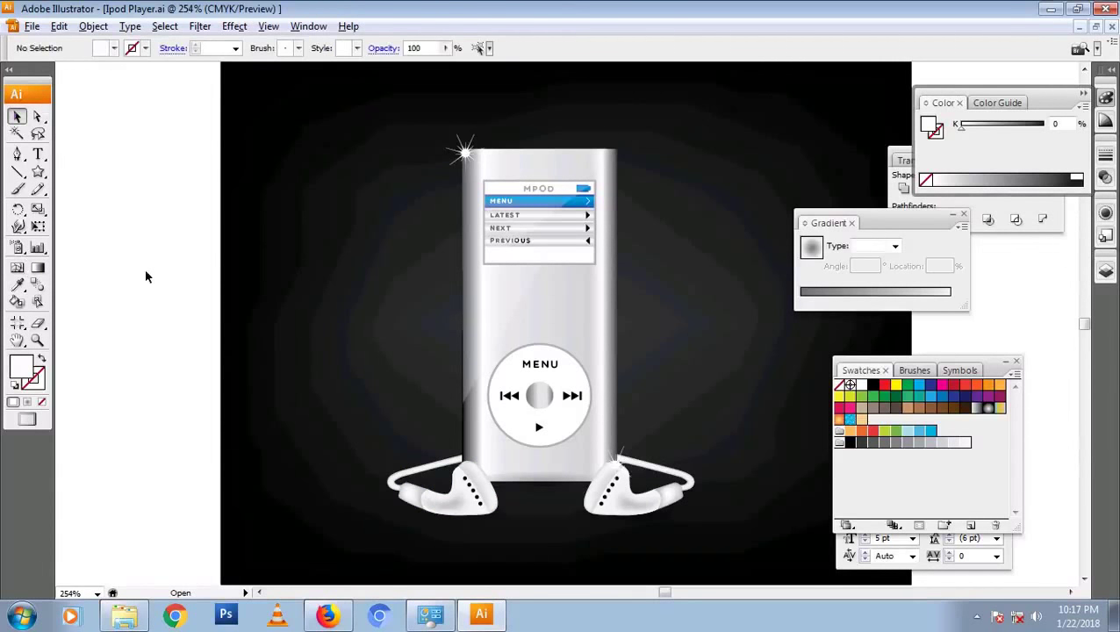
Set the screen and body highlights to Overlay blend mode
{"action": "left_click", "coordinate": [520, 219]}
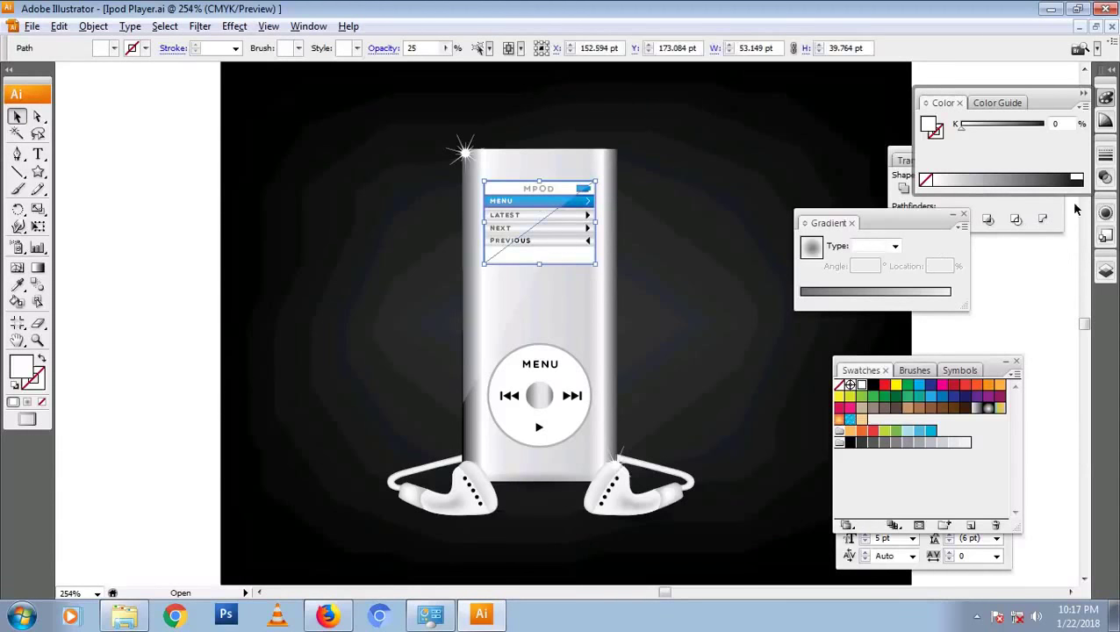
{"action": "left_click", "coordinate": [1106, 177]}
{"action": "left_click", "coordinate": [990, 180]}
{"action": "left_click", "coordinate": [952, 309]}
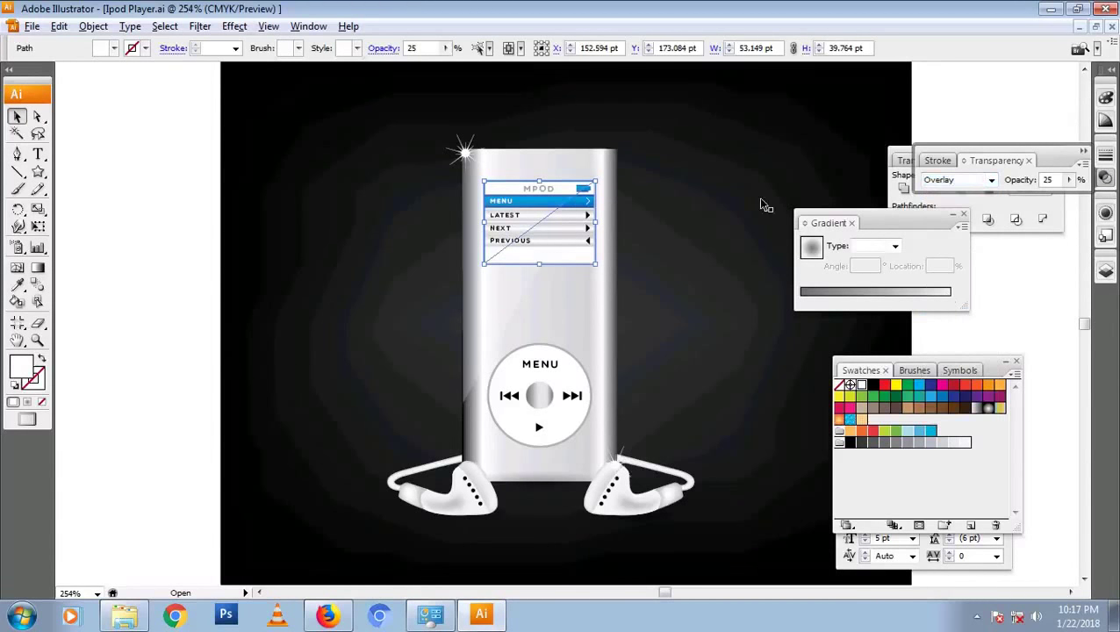
{"action": "left_click", "coordinate": [566, 290]}
{"action": "left_click", "coordinate": [990, 180]}
{"action": "left_click", "coordinate": [947, 305]}
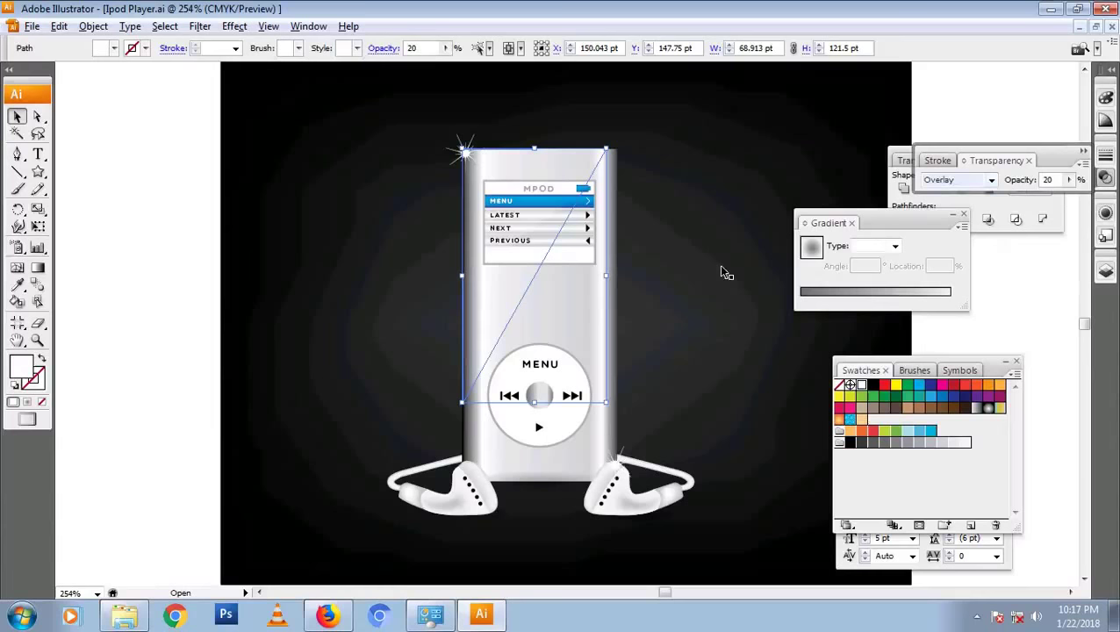
{"action": "left_click", "coordinate": [183, 256]}
Try Normal and Lighten on the screen highlight, then return it to Overlay
{"action": "left_click", "coordinate": [516, 222]}
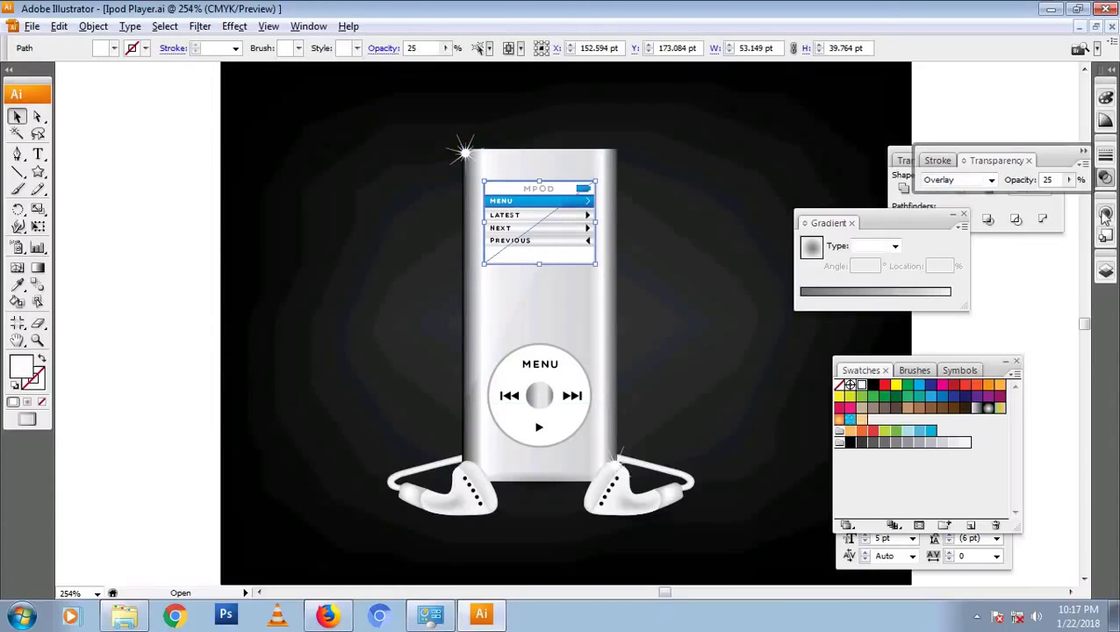
{"action": "left_click", "coordinate": [989, 180]}
{"action": "left_click", "coordinate": [937, 193]}
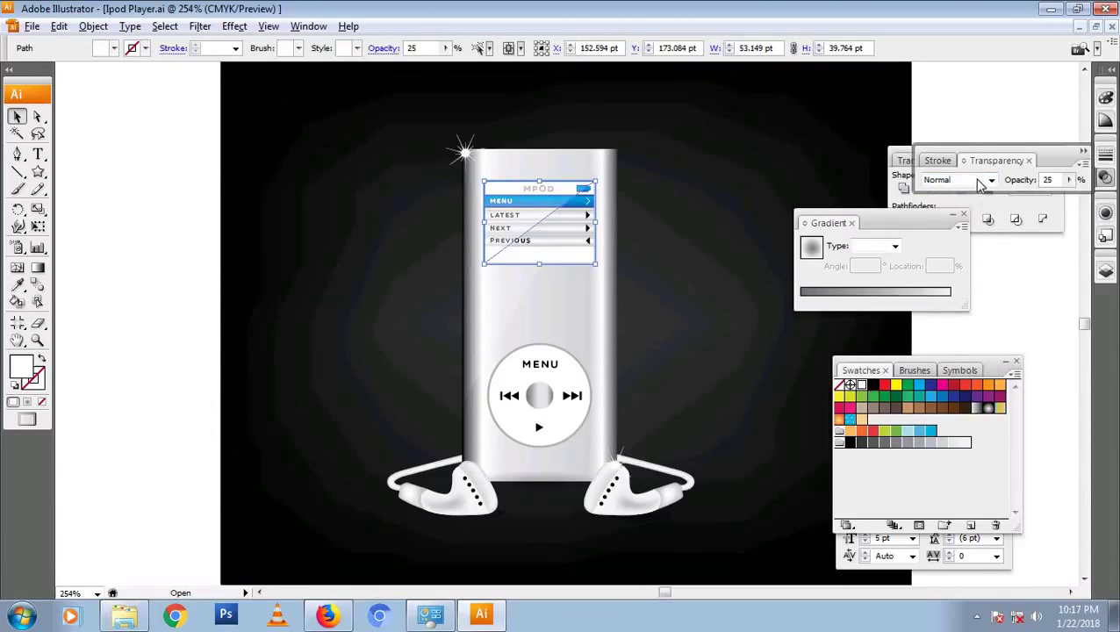
{"action": "left_click", "coordinate": [990, 180]}
{"action": "left_click", "coordinate": [935, 264]}
{"action": "left_click", "coordinate": [989, 180]}
{"action": "left_click", "coordinate": [958, 307]}
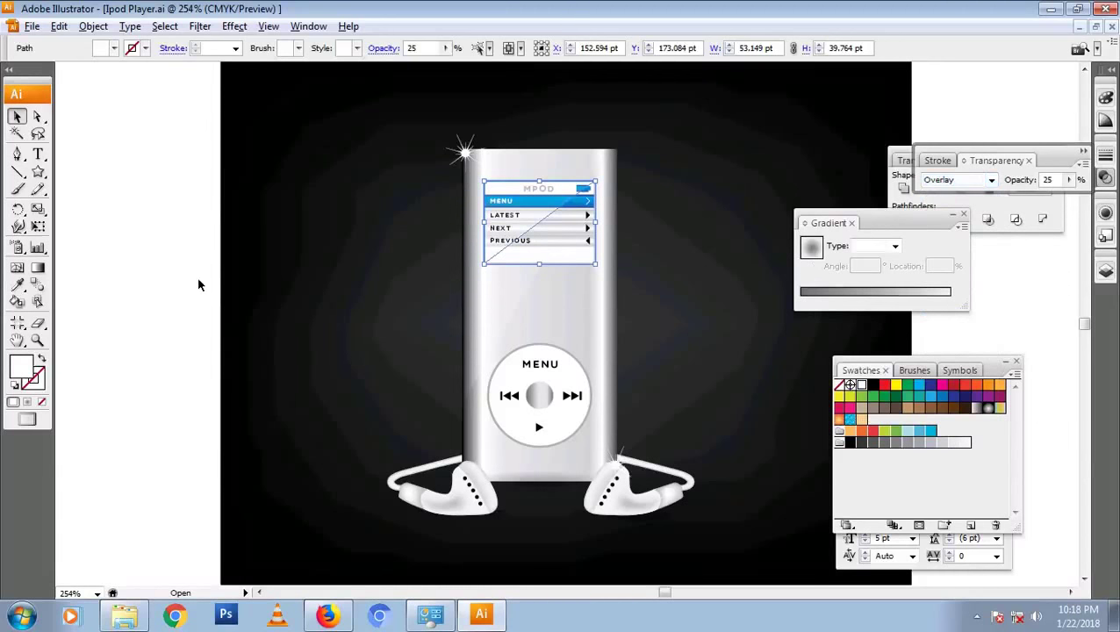
{"action": "left_click", "coordinate": [199, 285]}
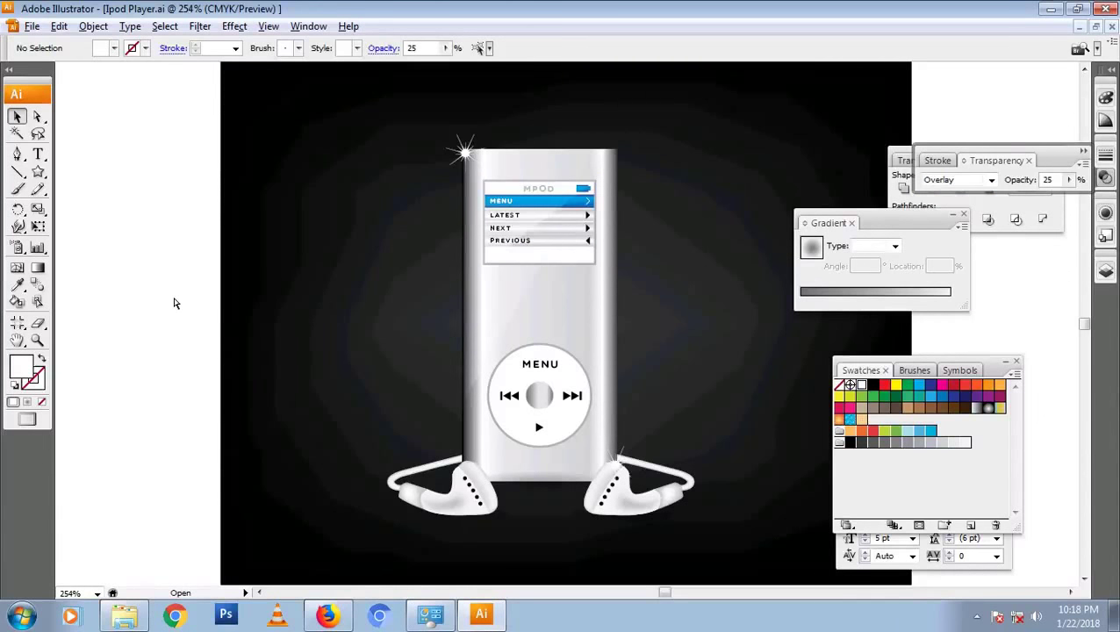
Scale the centre wheel button to about 16.141 pt around its centre, undoing the stray fill change
{"action": "left_click", "coordinate": [535, 391]}
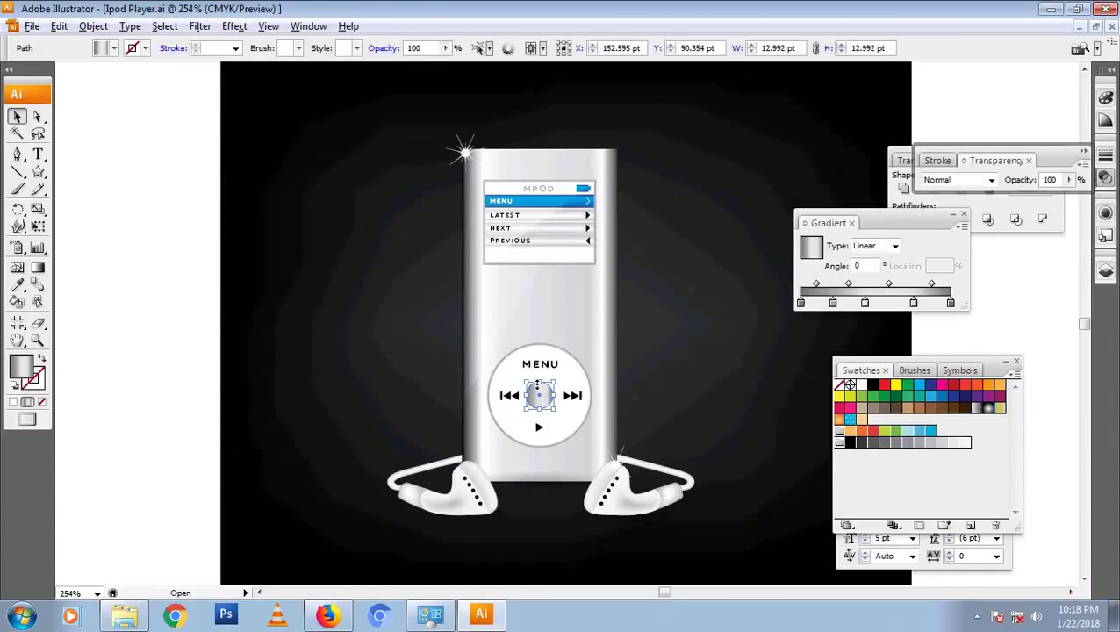
{"action": "left_click_drag", "start_coordinate": [537, 379], "coordinate": [537, 374]}
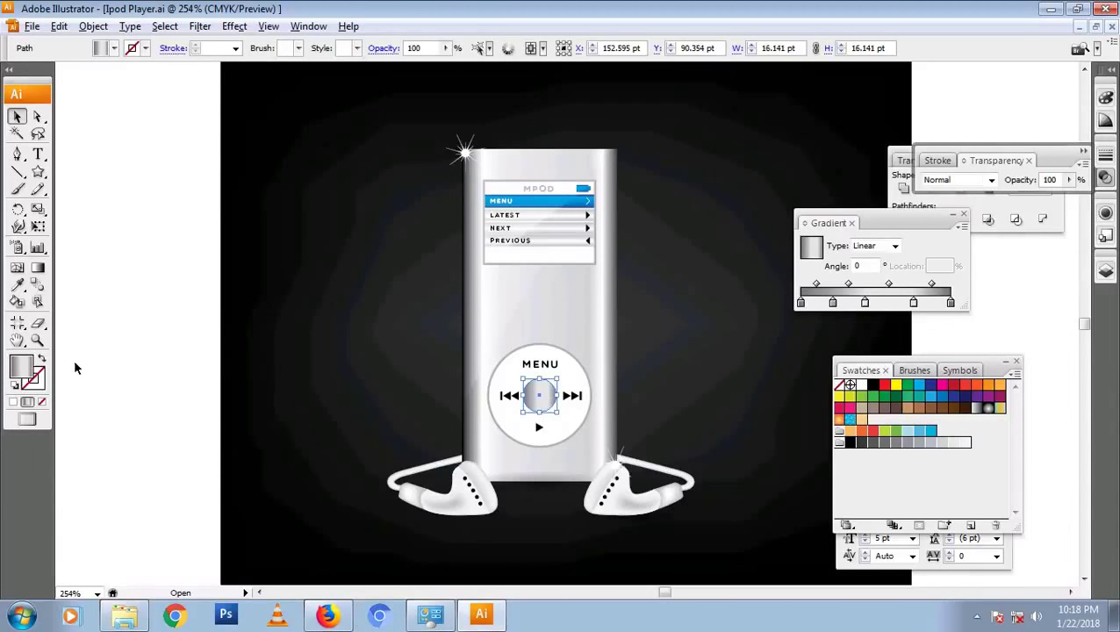
{"action": "key", "text": "d"}
{"action": "key", "text": "i"}
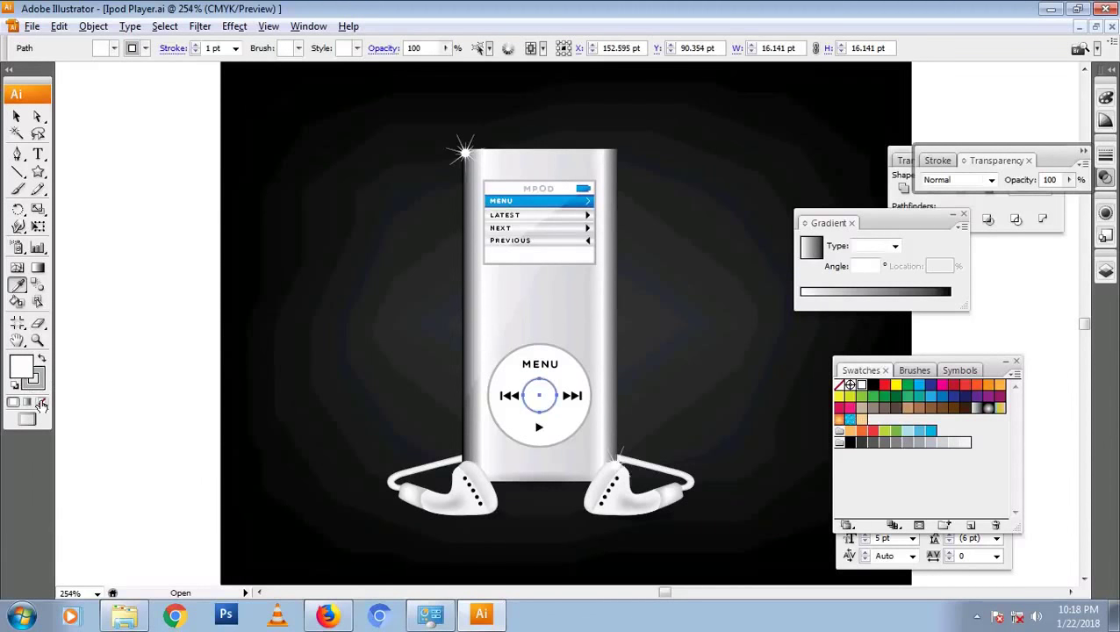
{"action": "key", "text": "ctrl+z"}
{"action": "left_click", "coordinate": [160, 466], "text": "ctrl"}
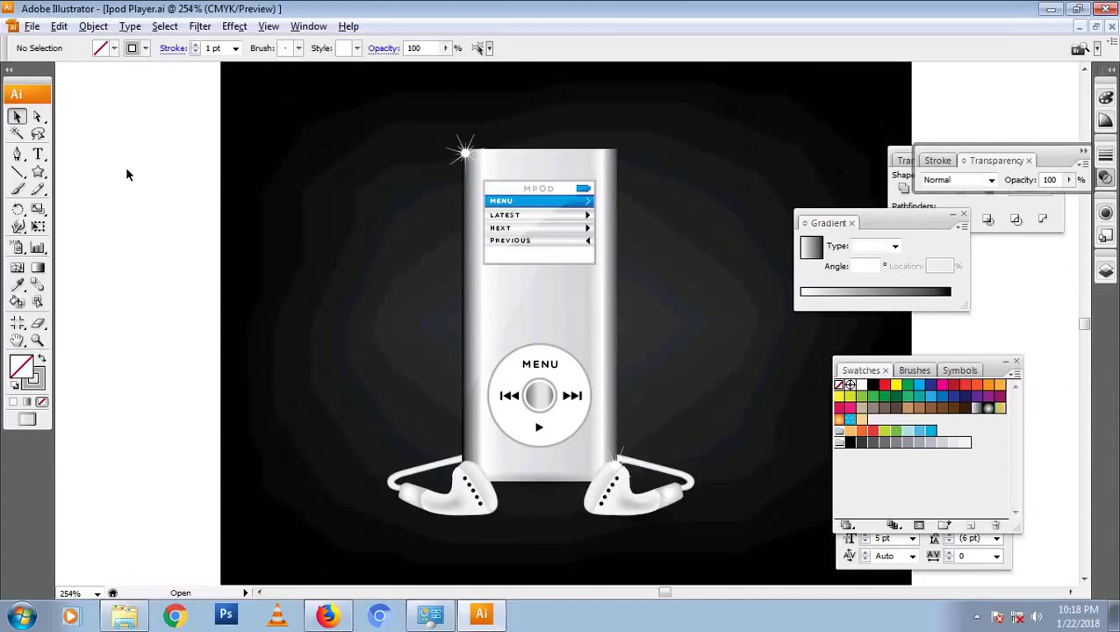
{"action": "key", "text": "t"}
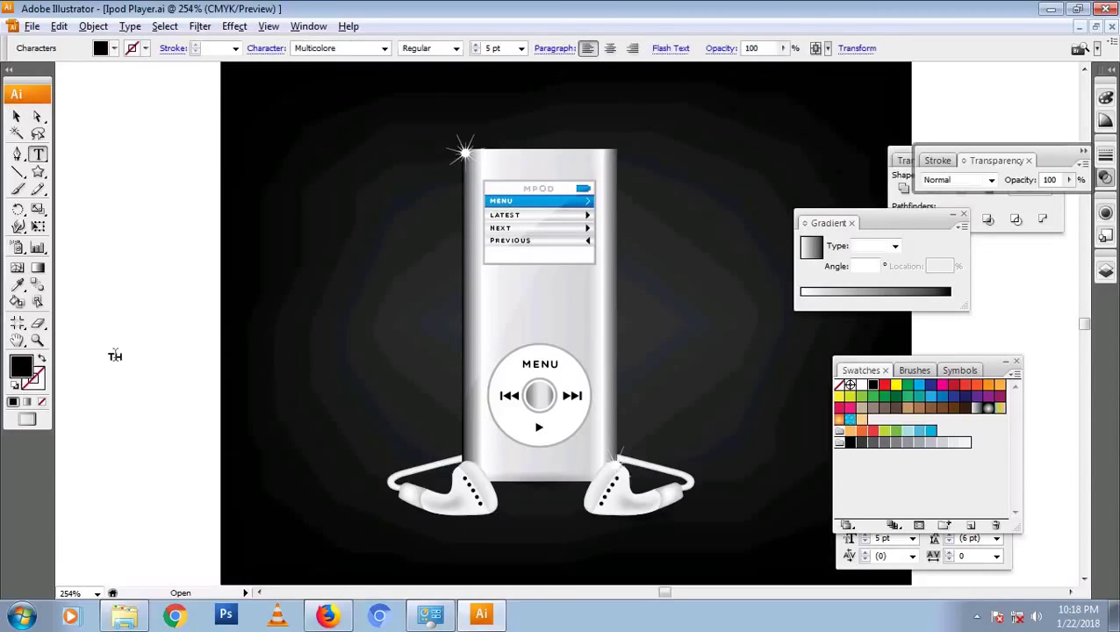